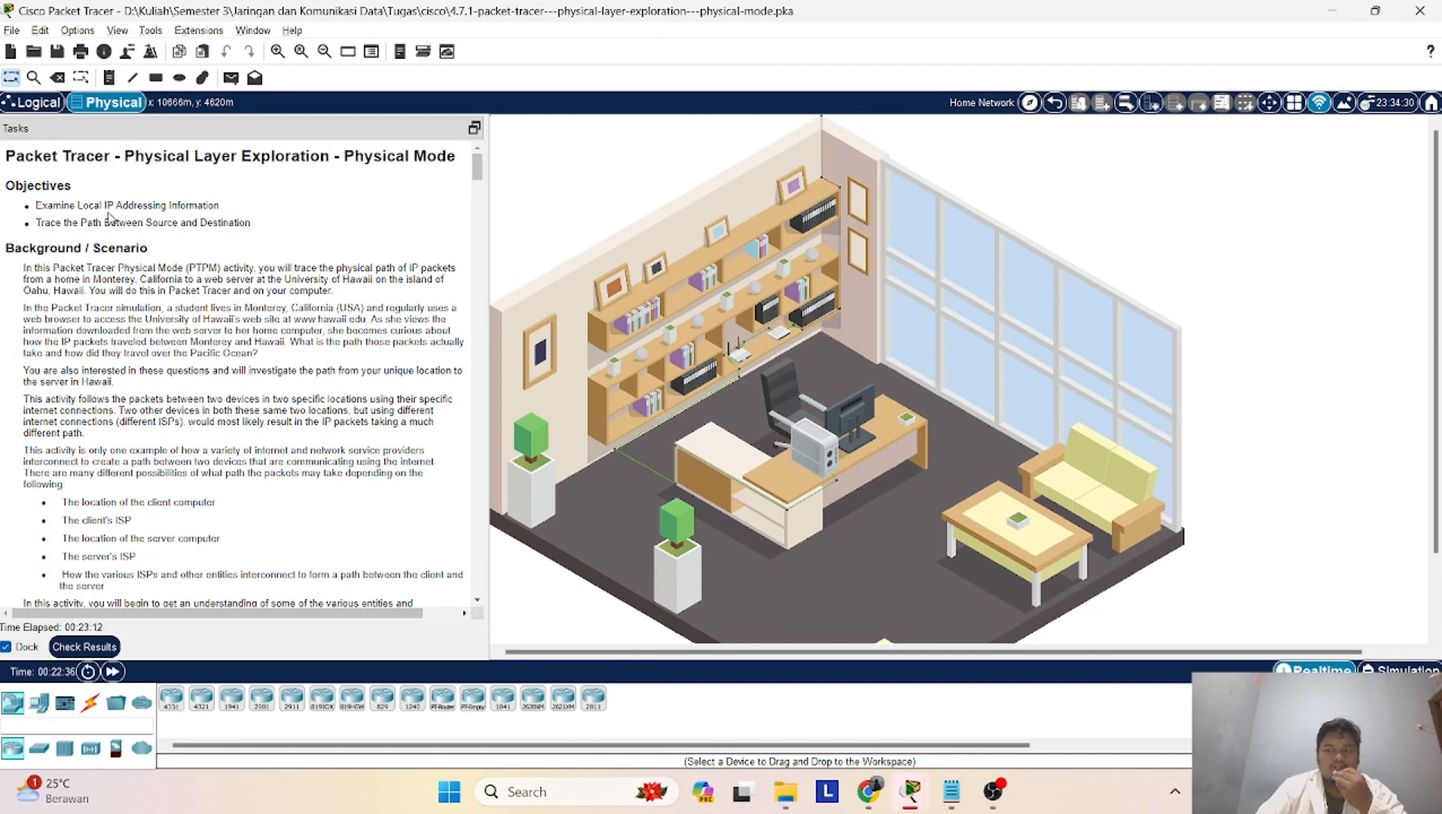
Read the activity's background, requirements and the Part 1, Step 1 instructions on finding the Home PC's IPv4 address
scroll(112, 215, "down", 1)
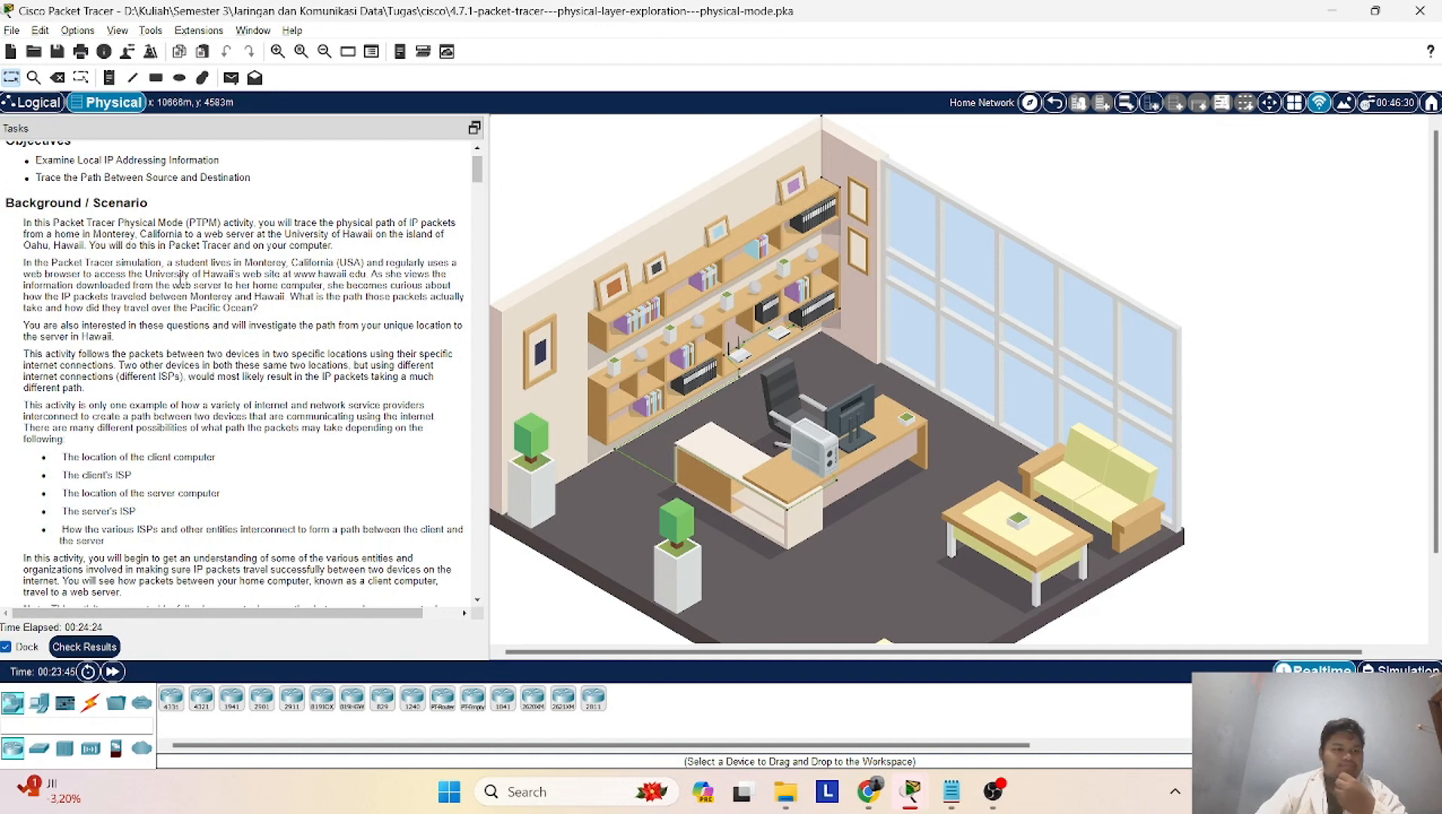
scroll(108, 320, "down", 1)
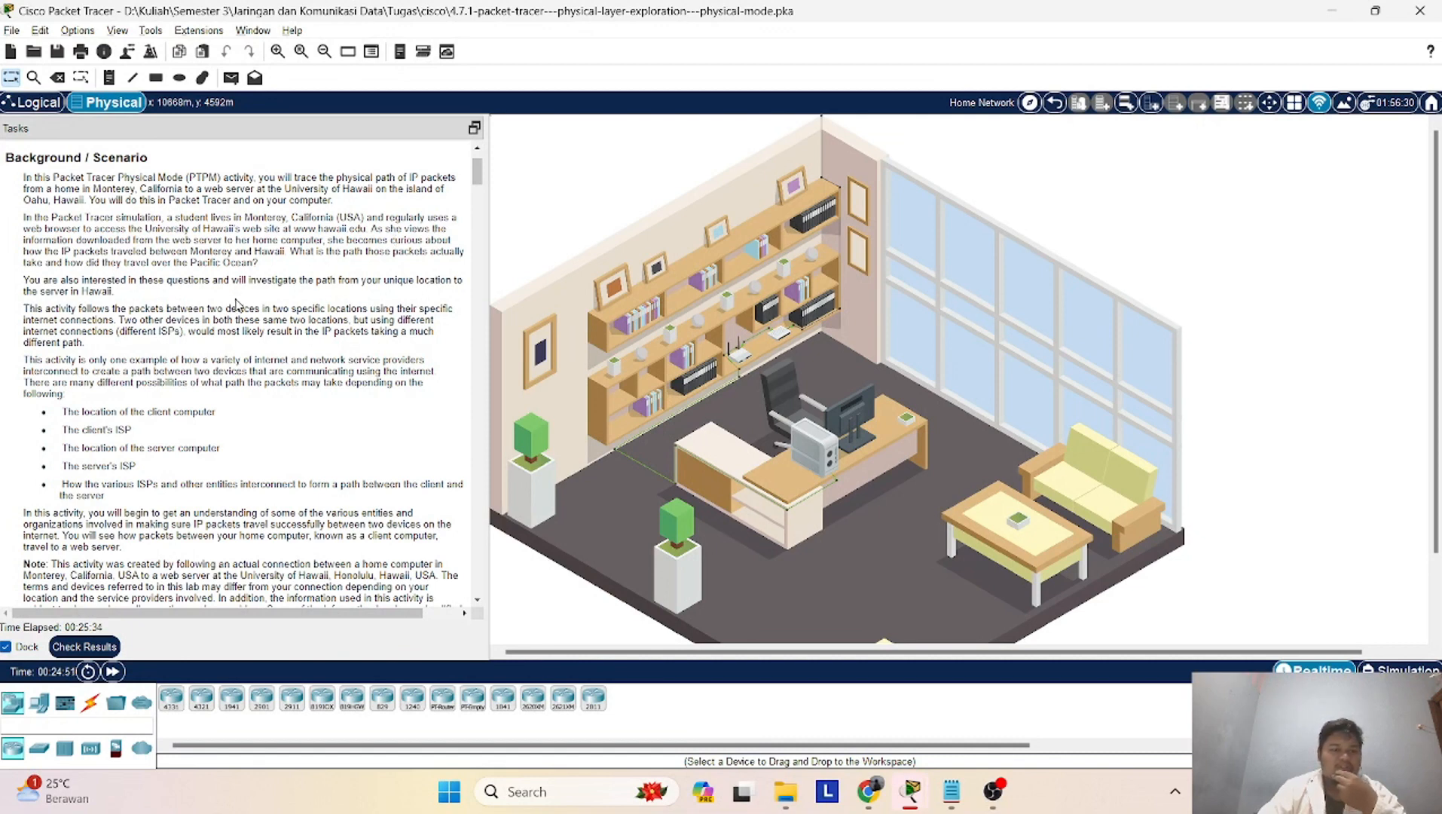
scroll(114, 343, "down", 1)
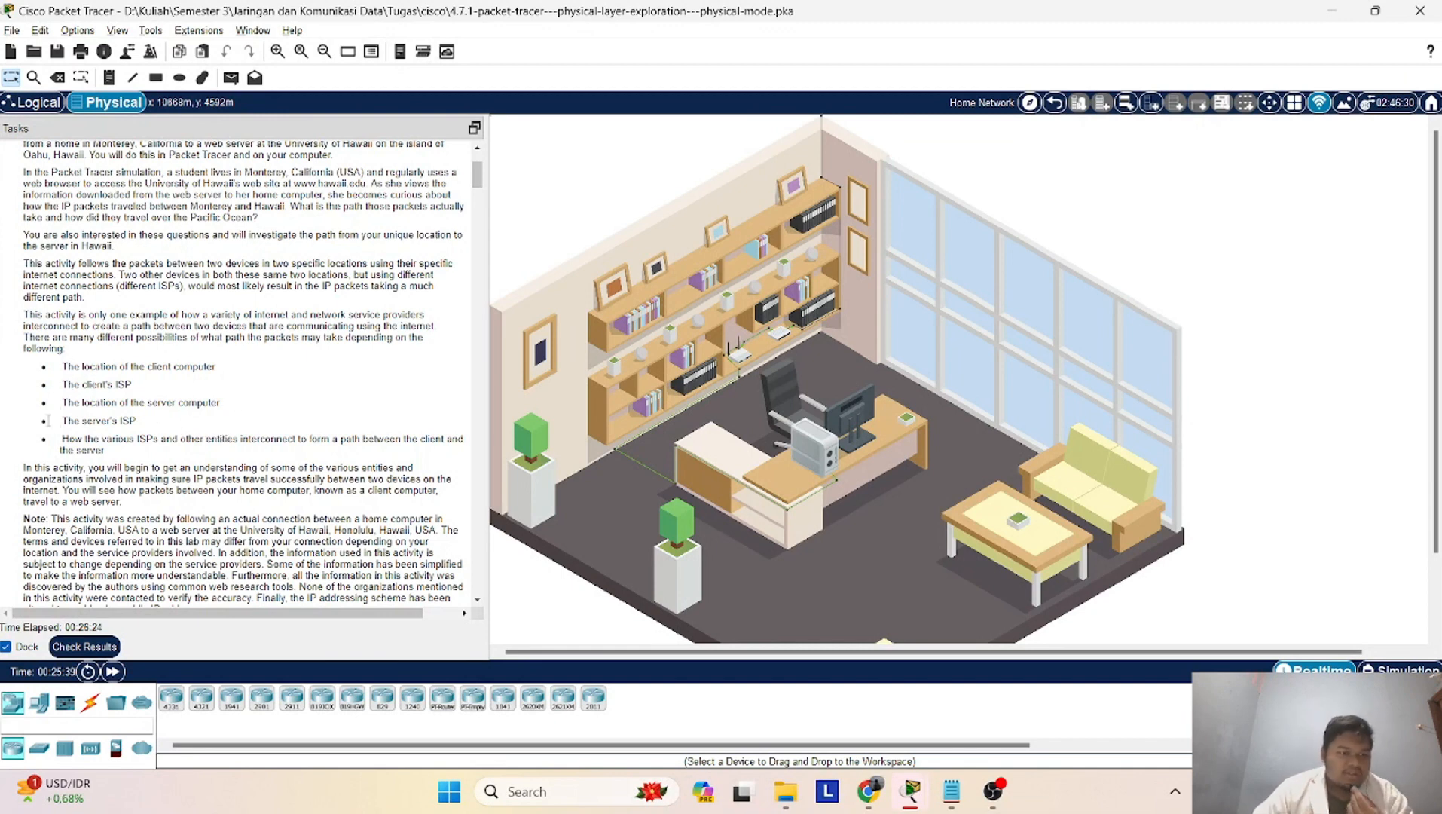
scroll(81, 358, "down", 1)
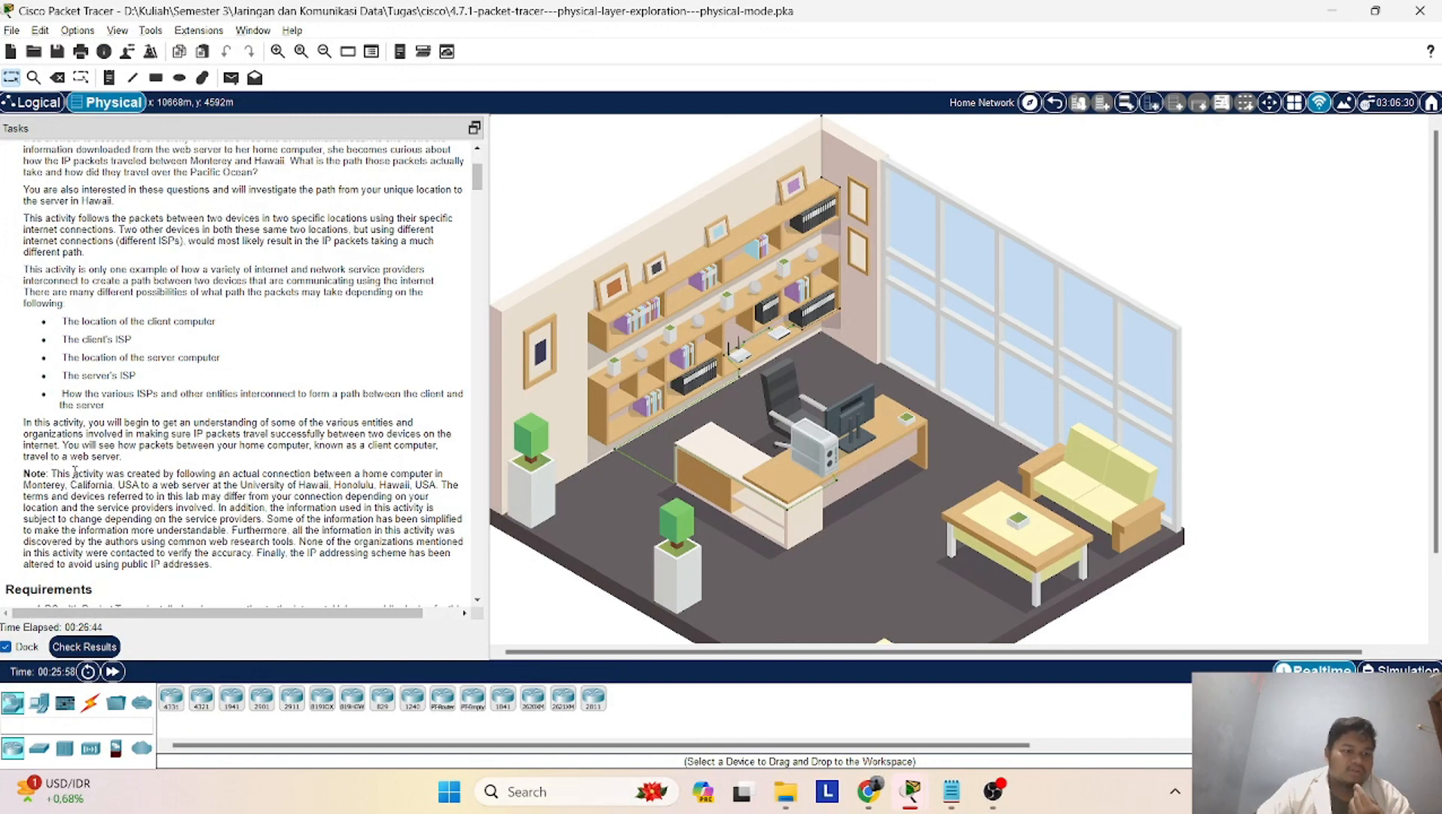
scroll(1345, 499, "down", 3)
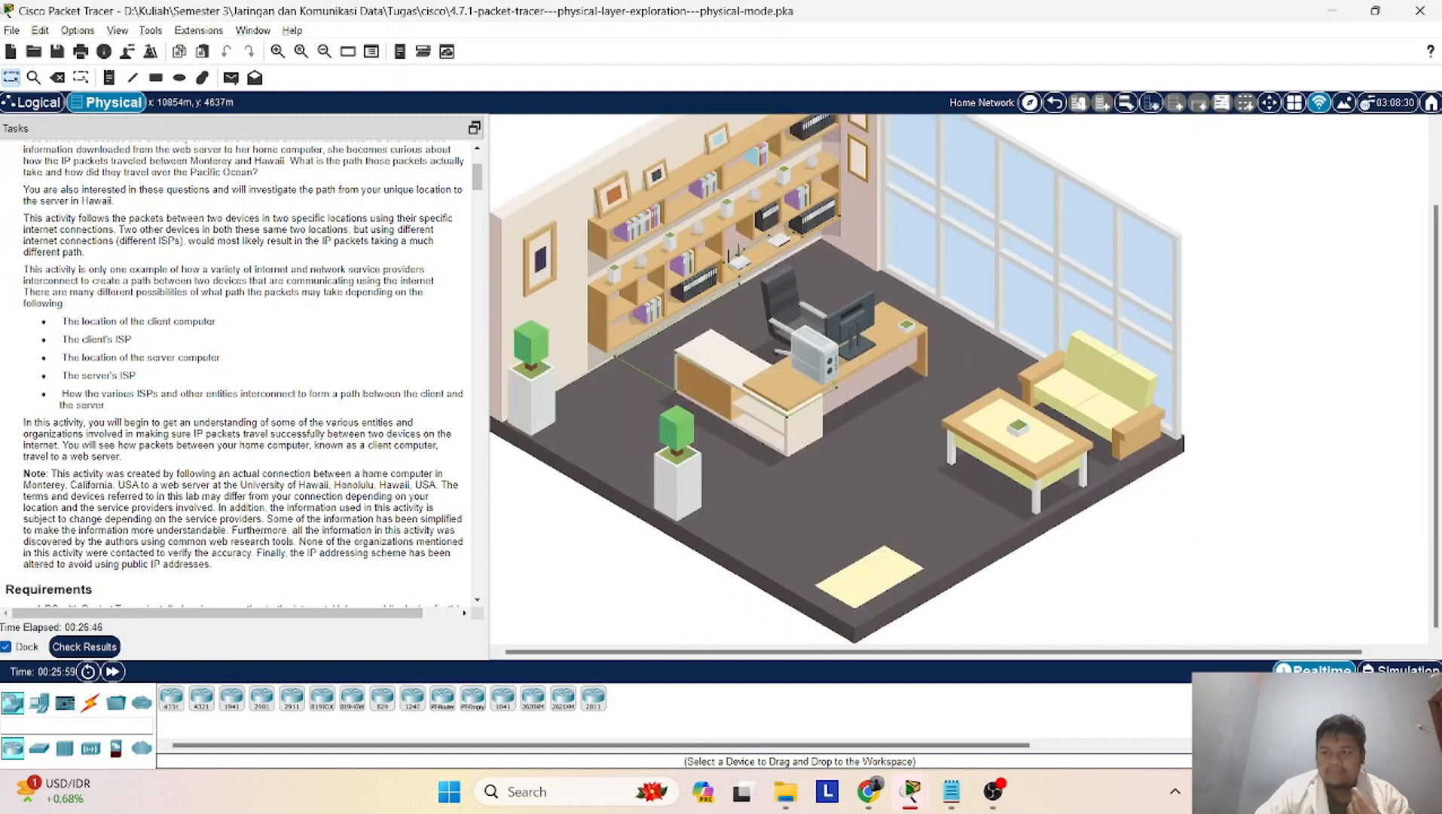
scroll(1339, 424, "up", 3)
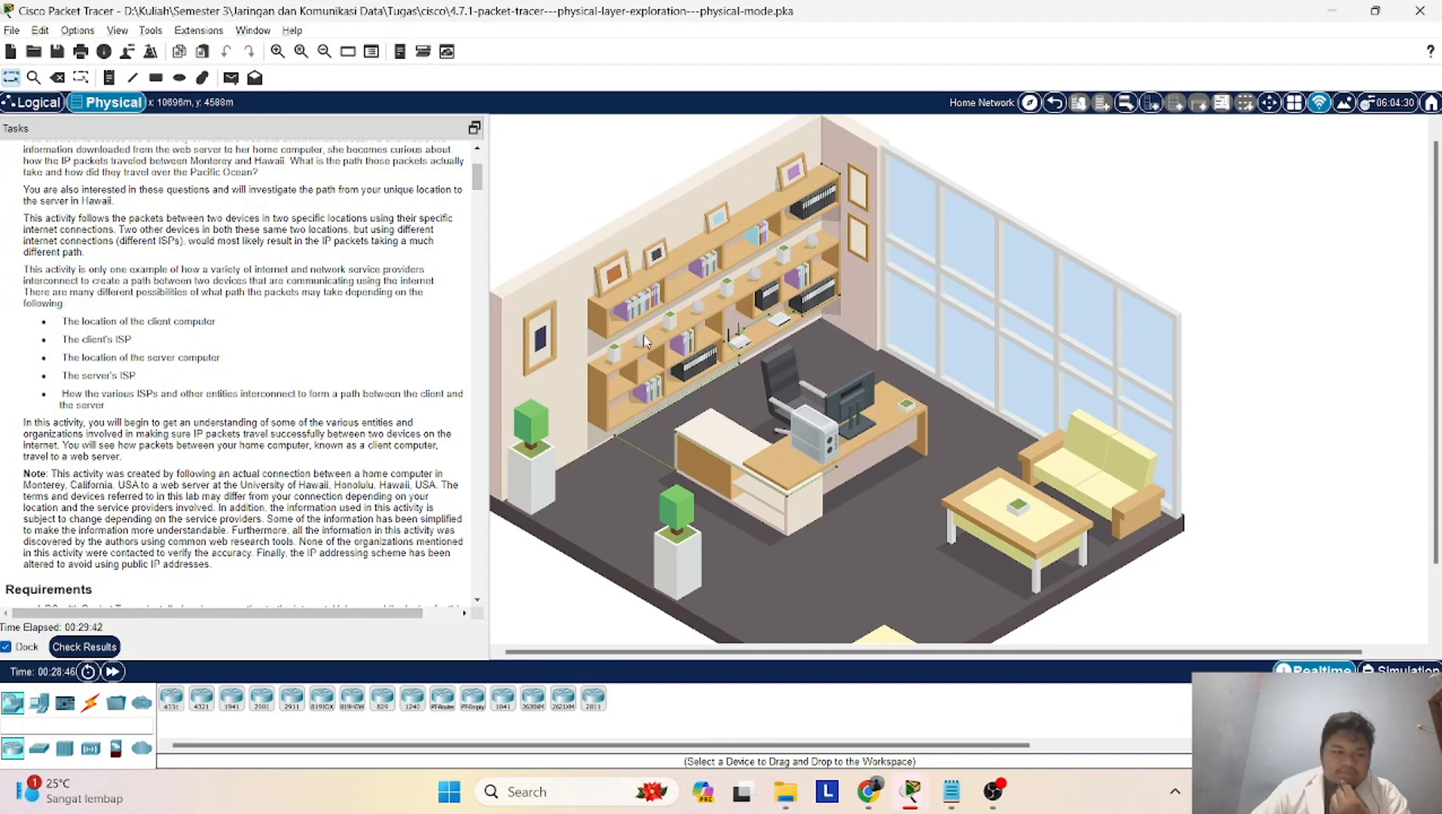
scroll(275, 329, "down", 3)
scroll(275, 328, "down", 3)
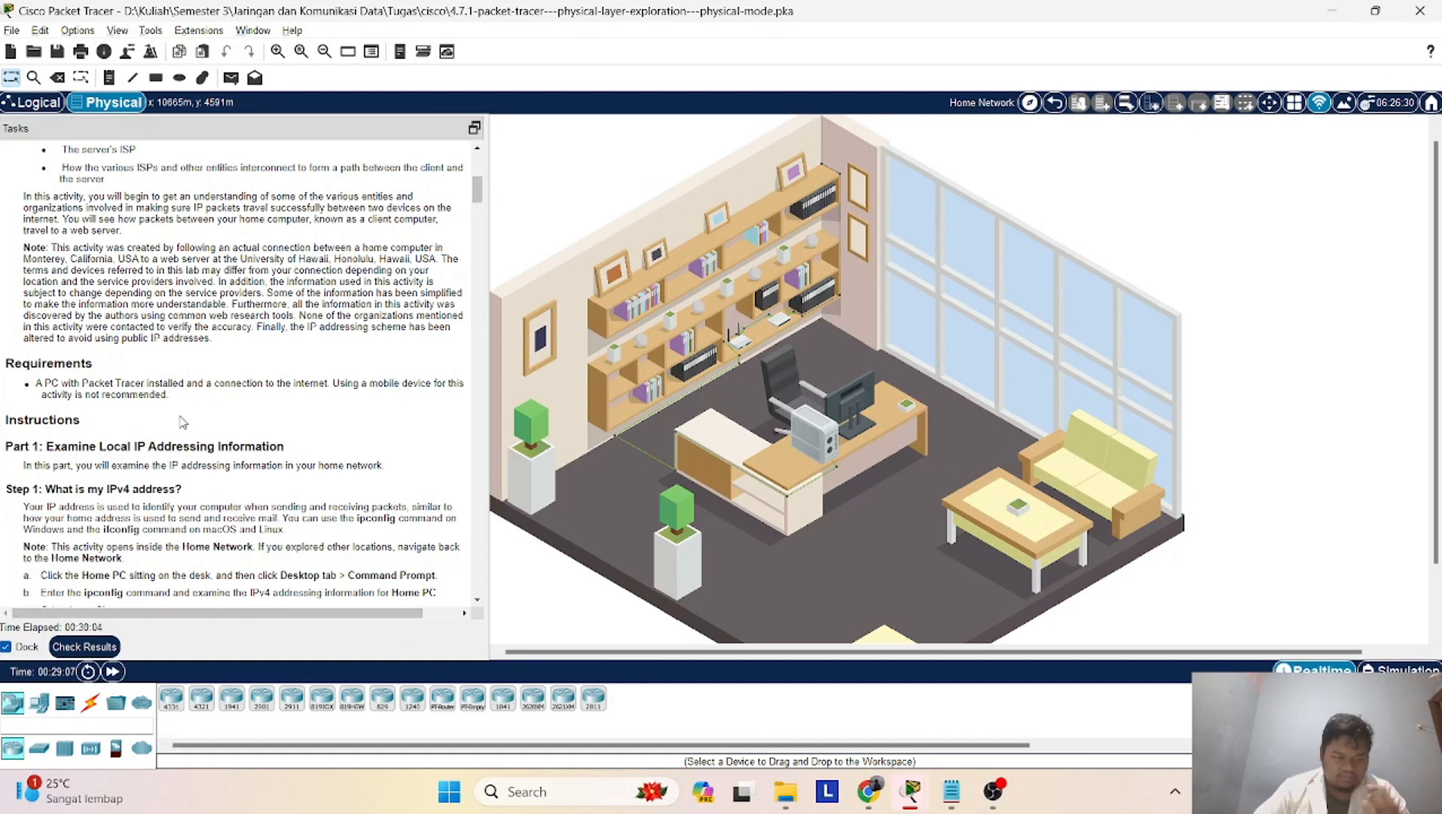
scroll(183, 422, "down", 1)
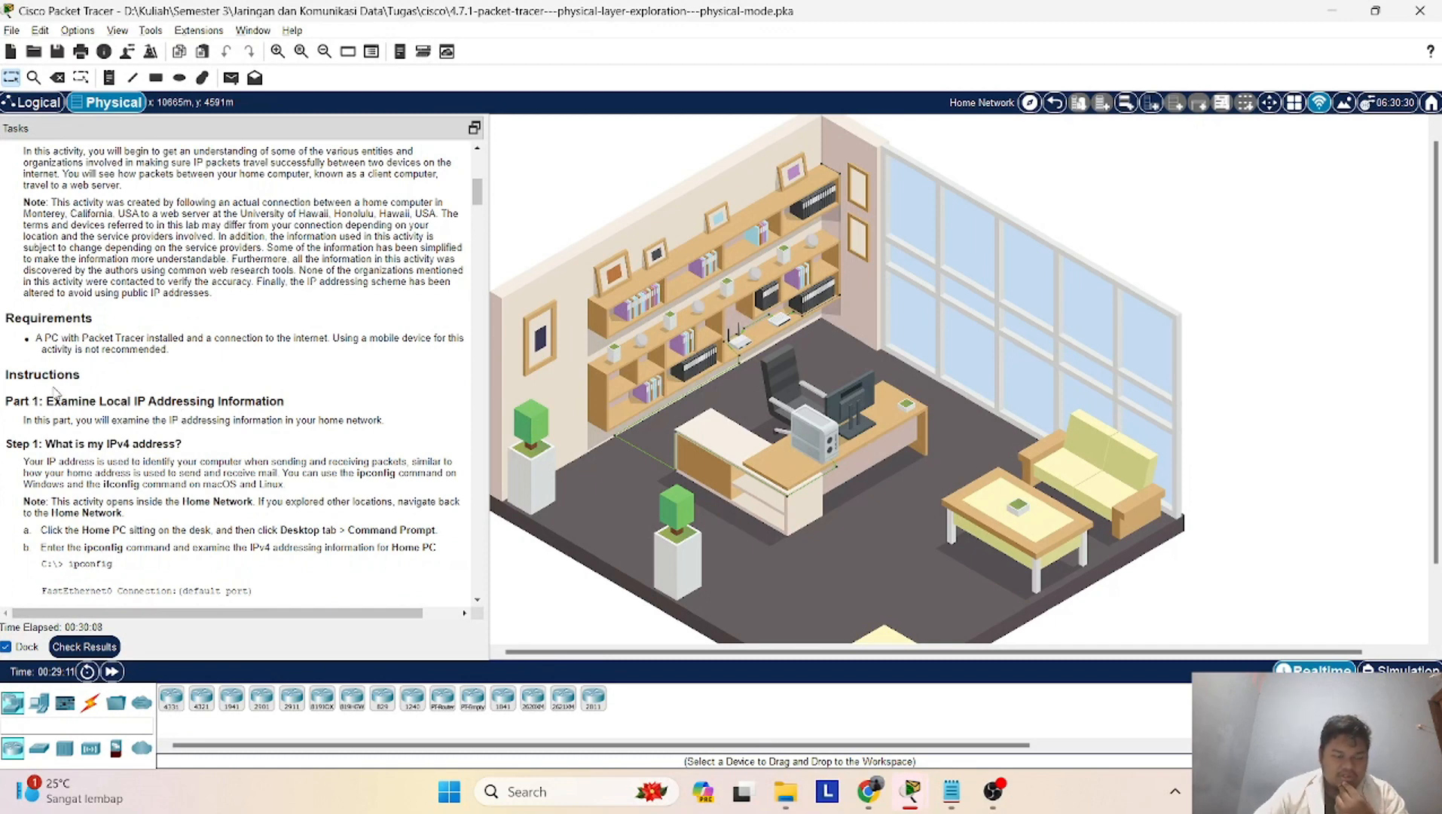
scroll(55, 390, "down", 1)
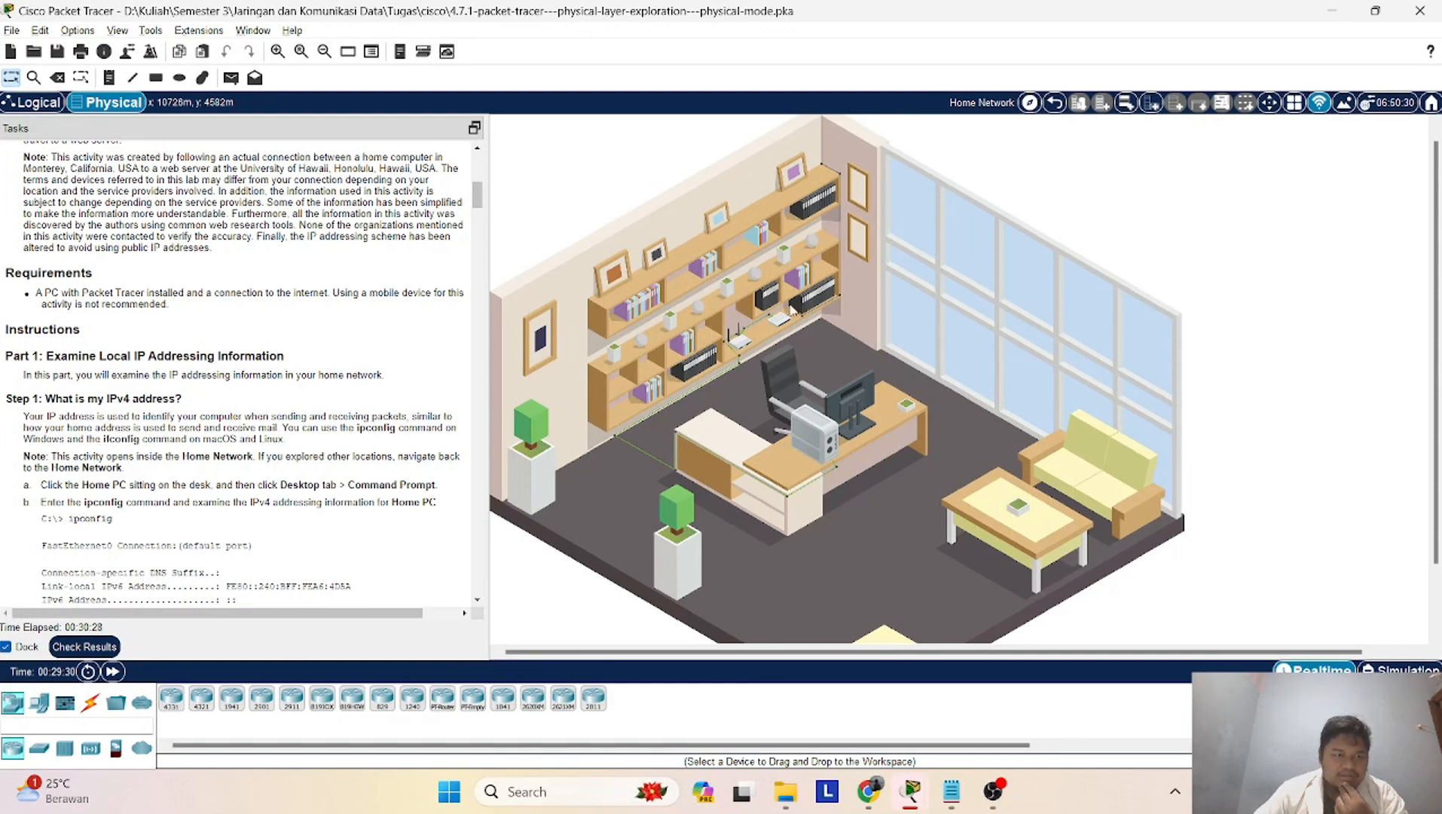
scroll(89, 367, "down", 1)
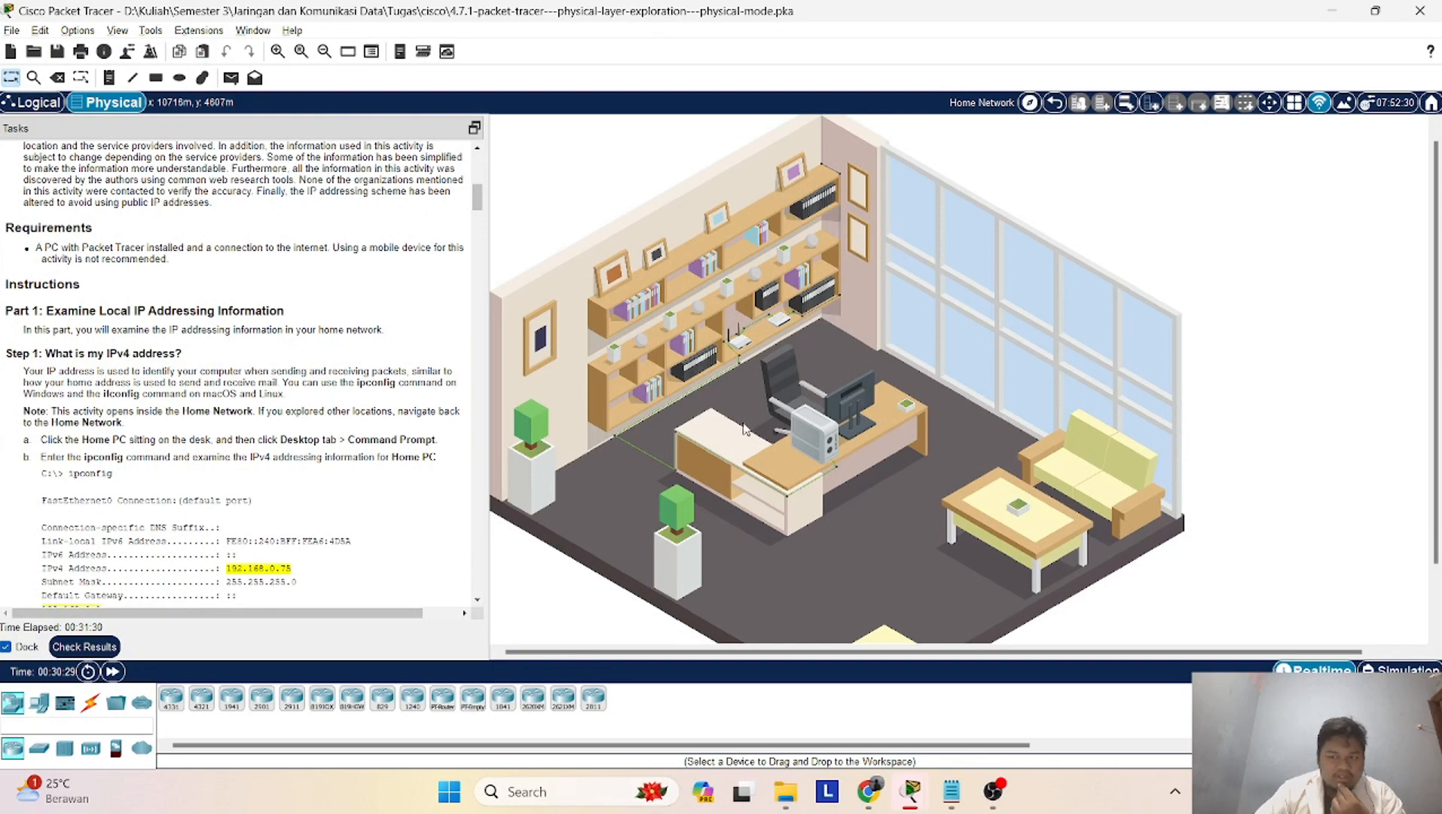
Open the Command Prompt on the Home PC and run ipconfig
left_click(814, 437)
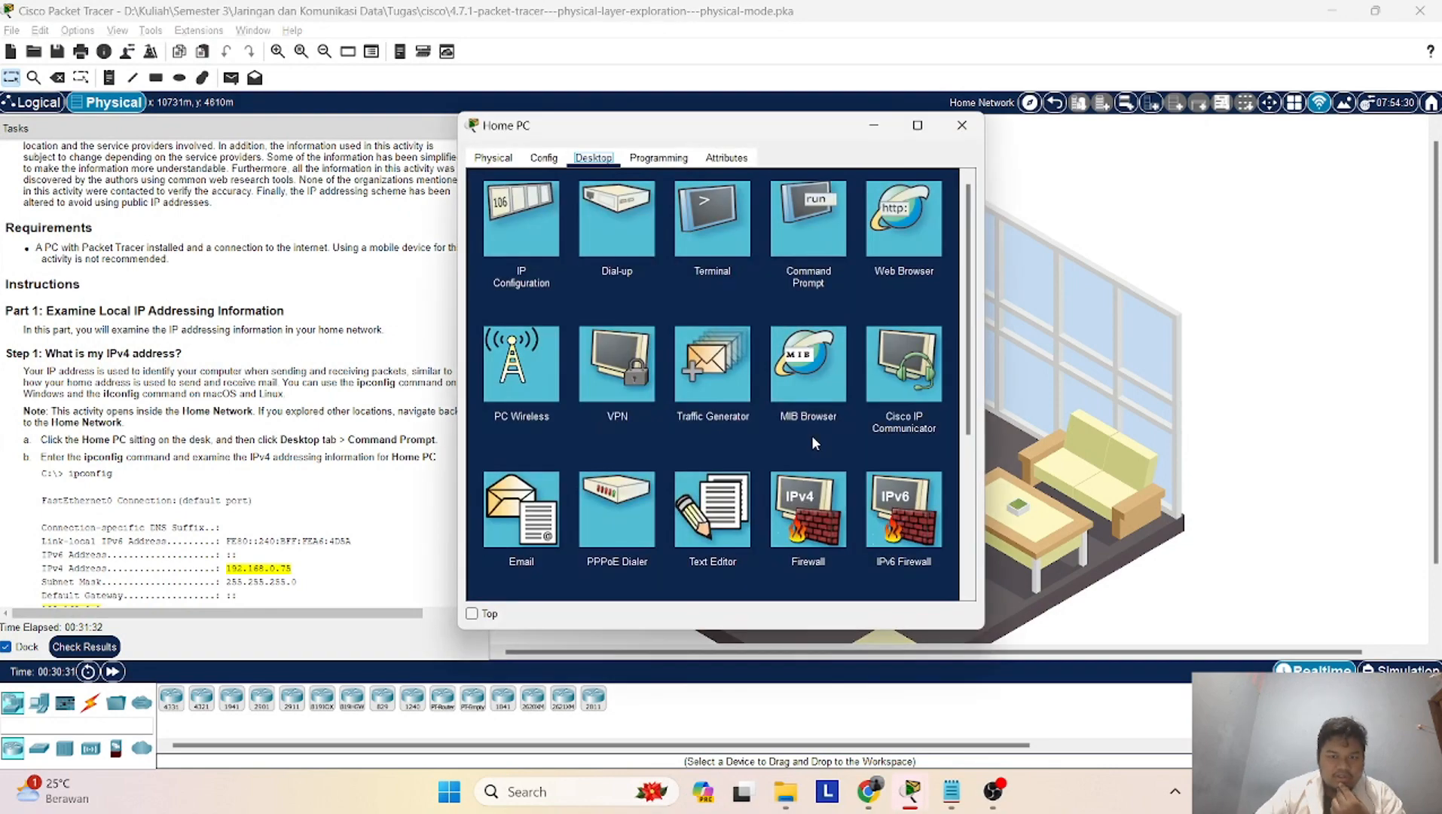
left_click(503, 160)
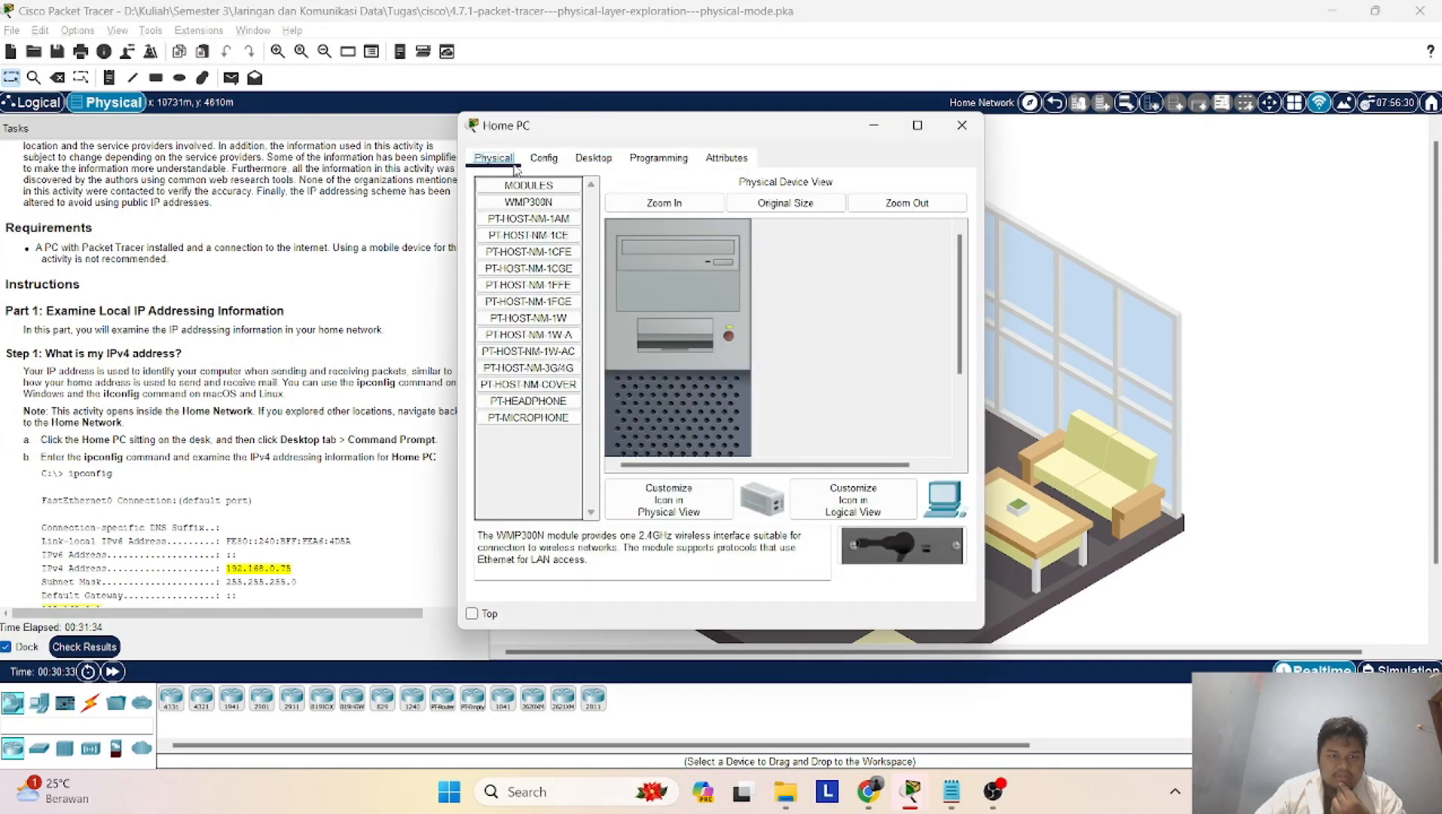
left_click(595, 160)
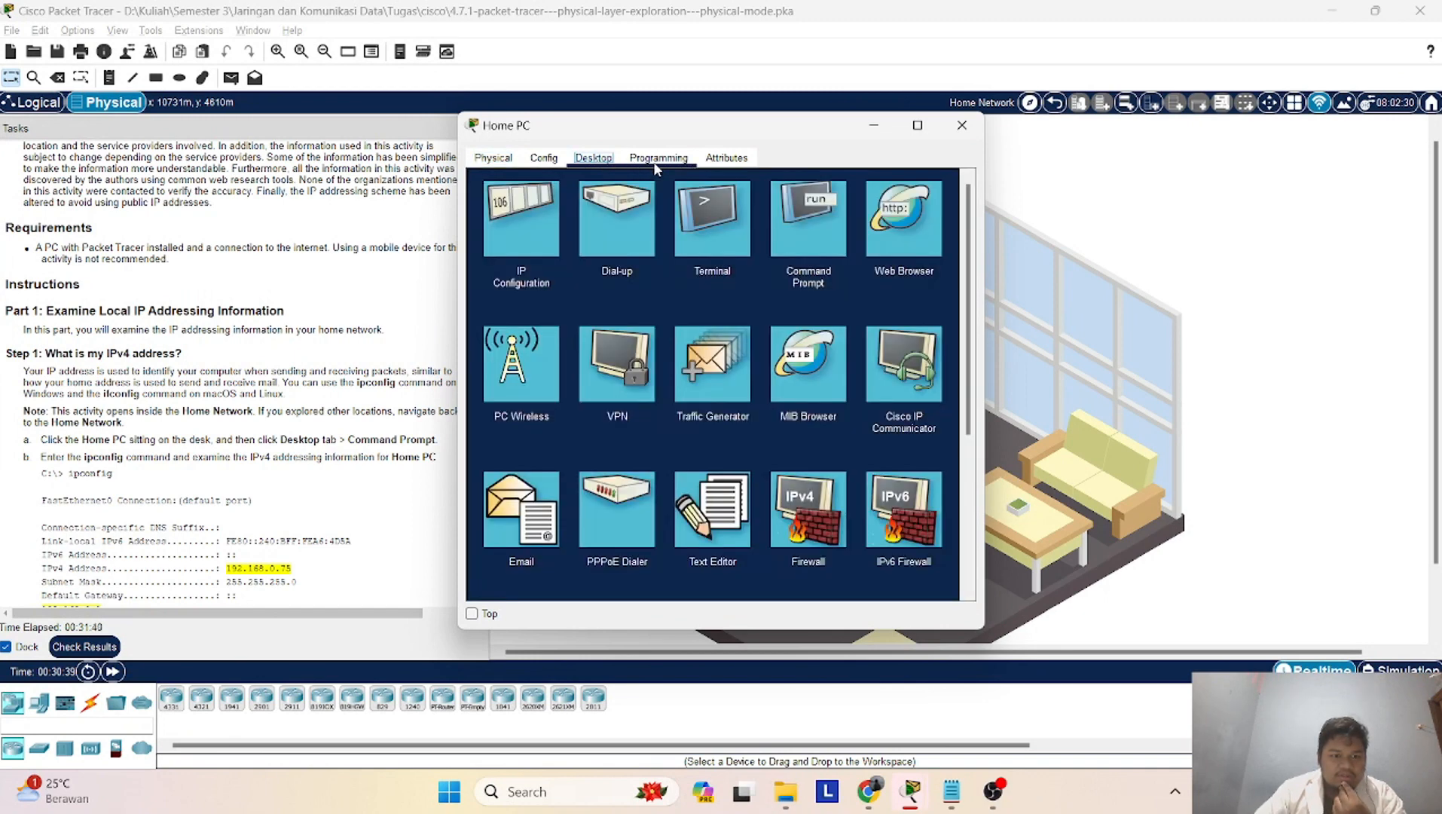
left_click(791, 238)
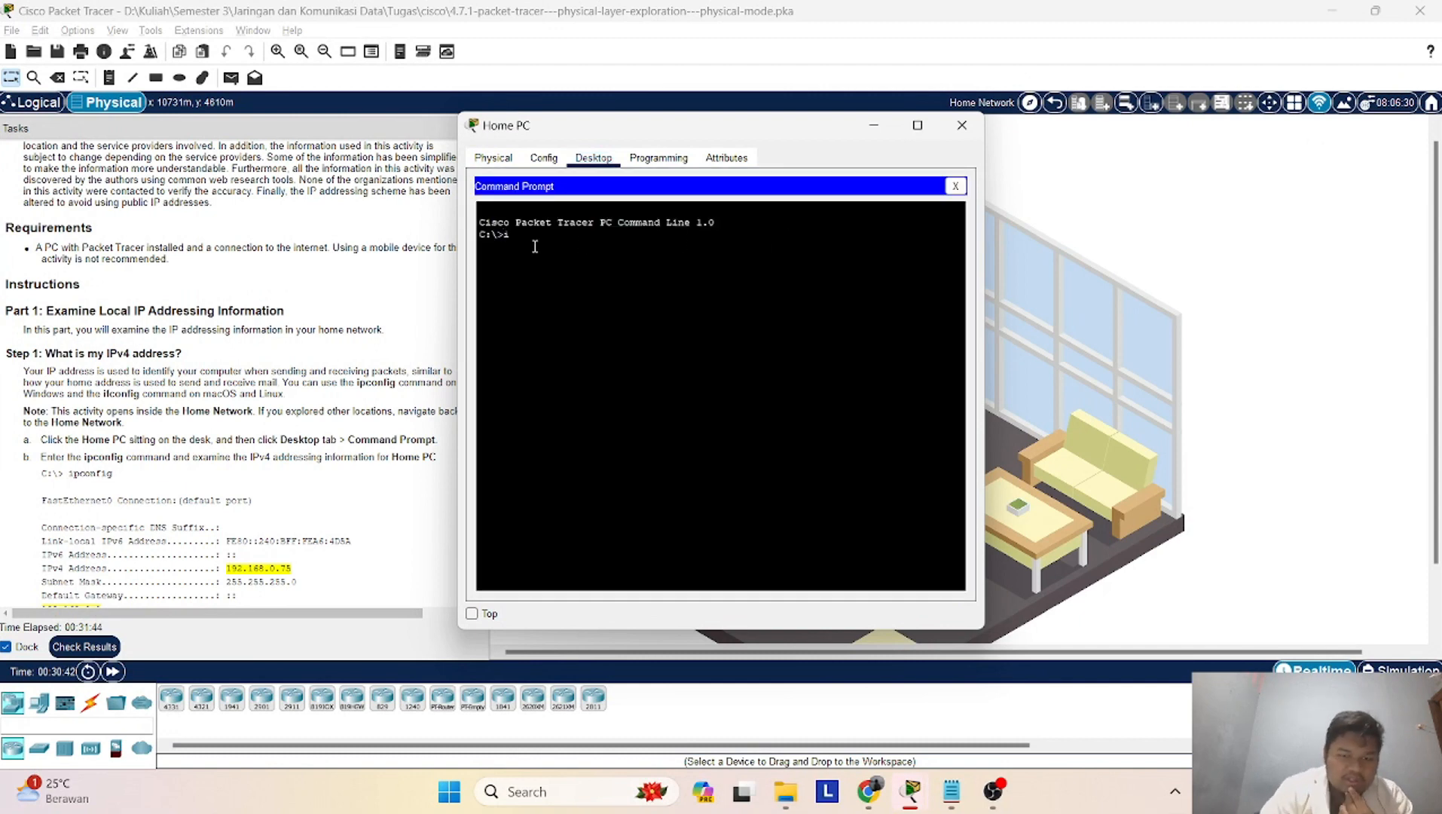
type("ip")
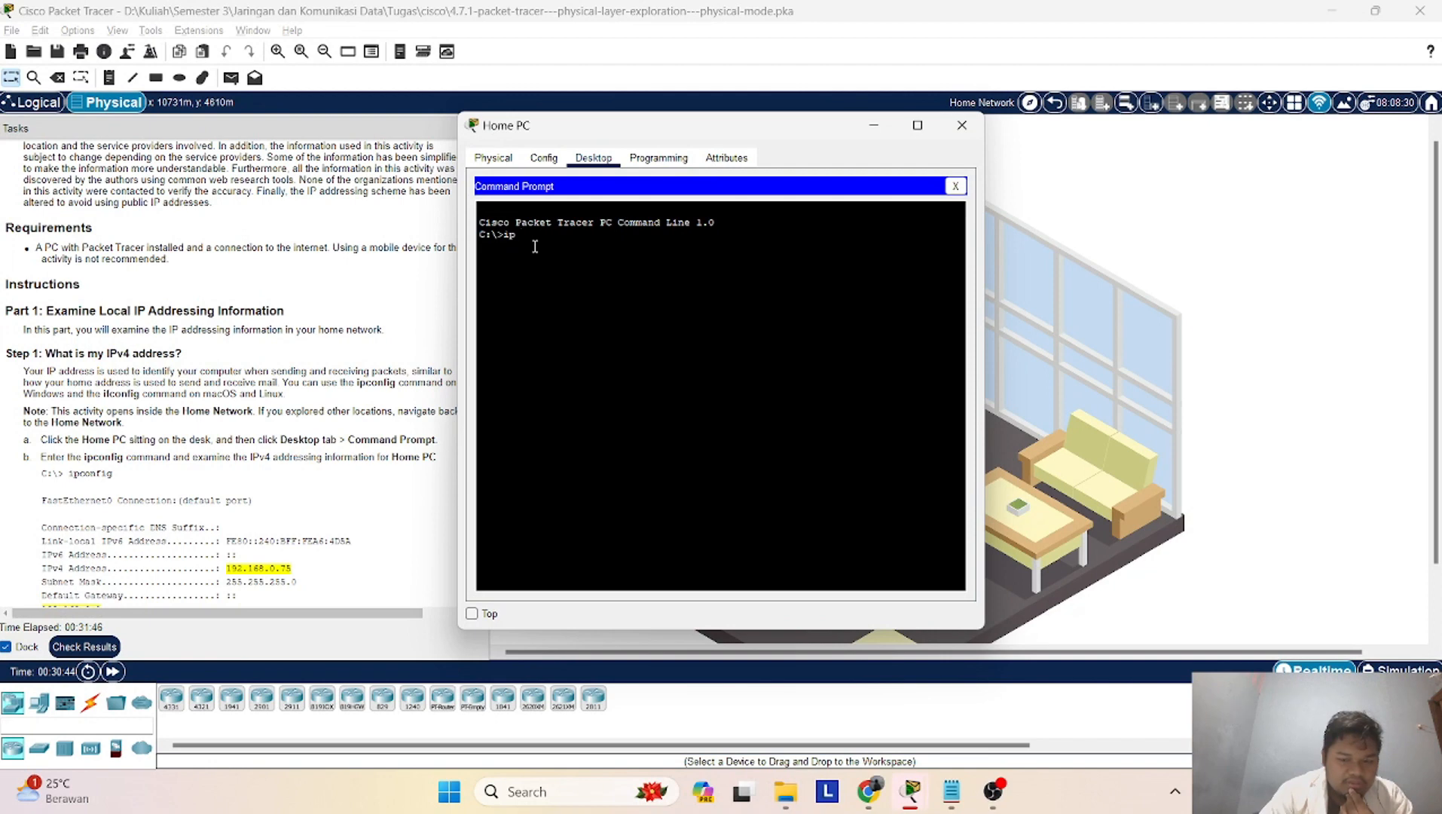
type("config")
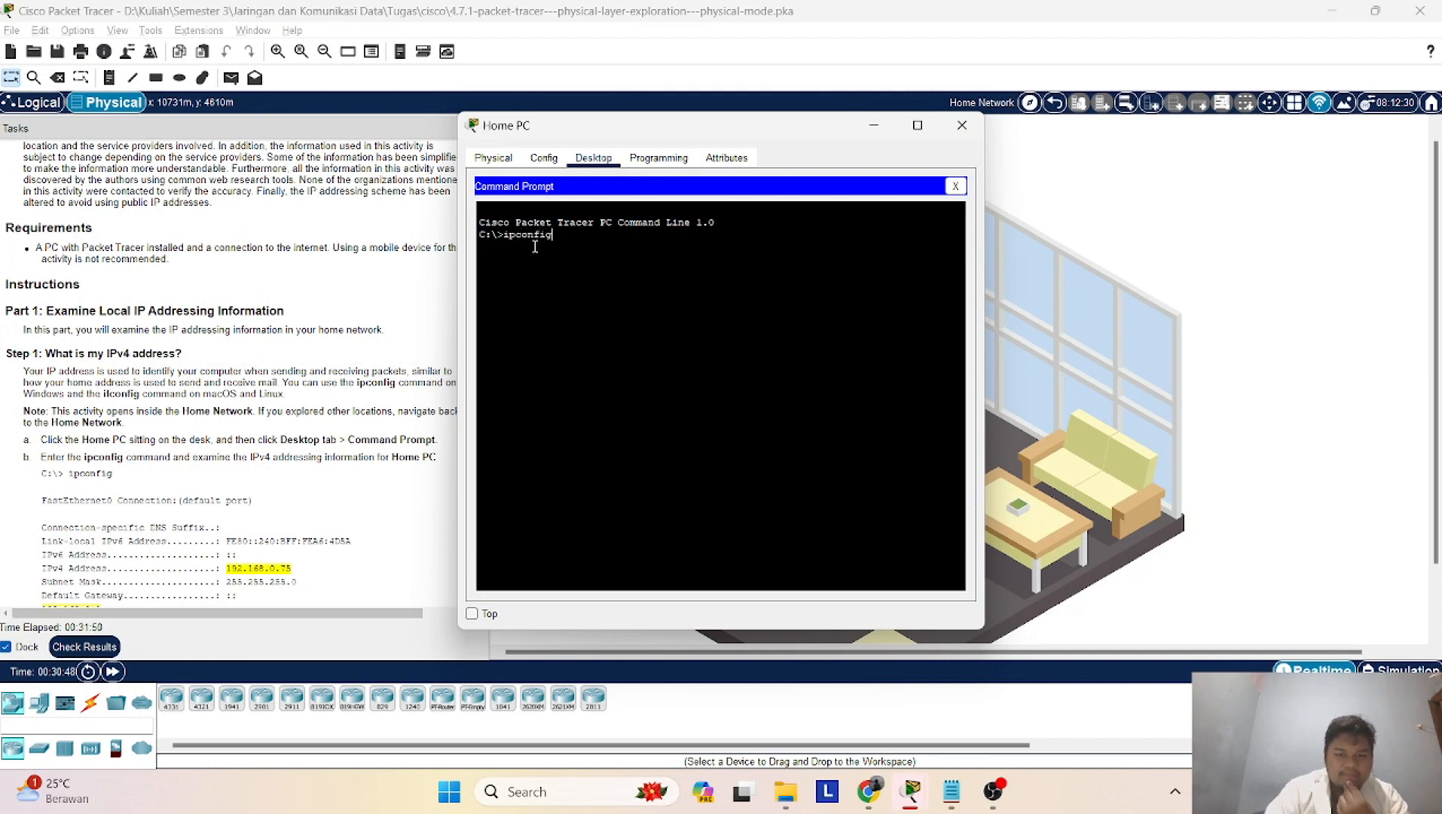
key("Return")
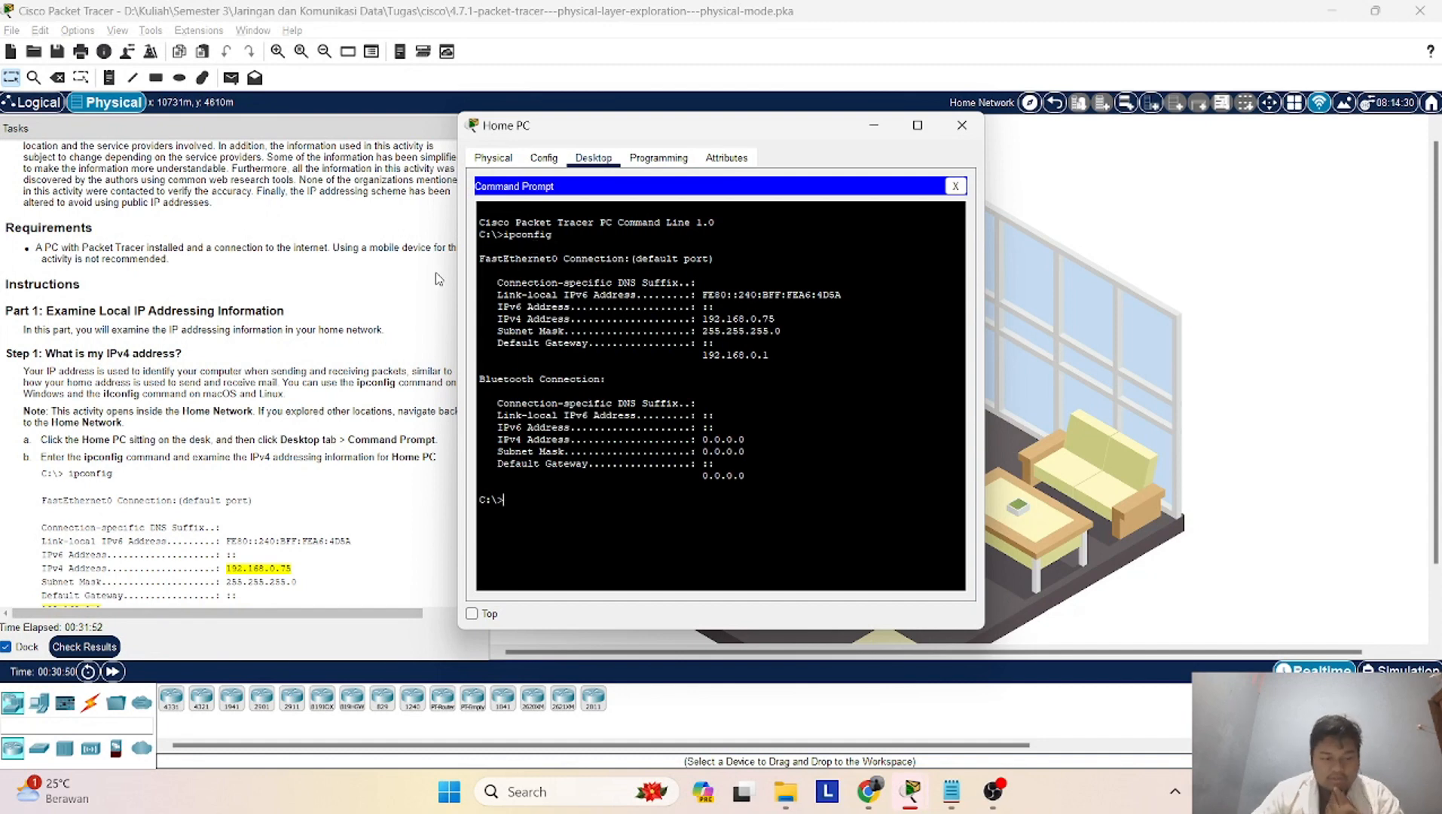
Compare the ipconfig output with the example in the instructions and highlight the Home PC's IPv4 address
scroll(259, 387, "down", 3)
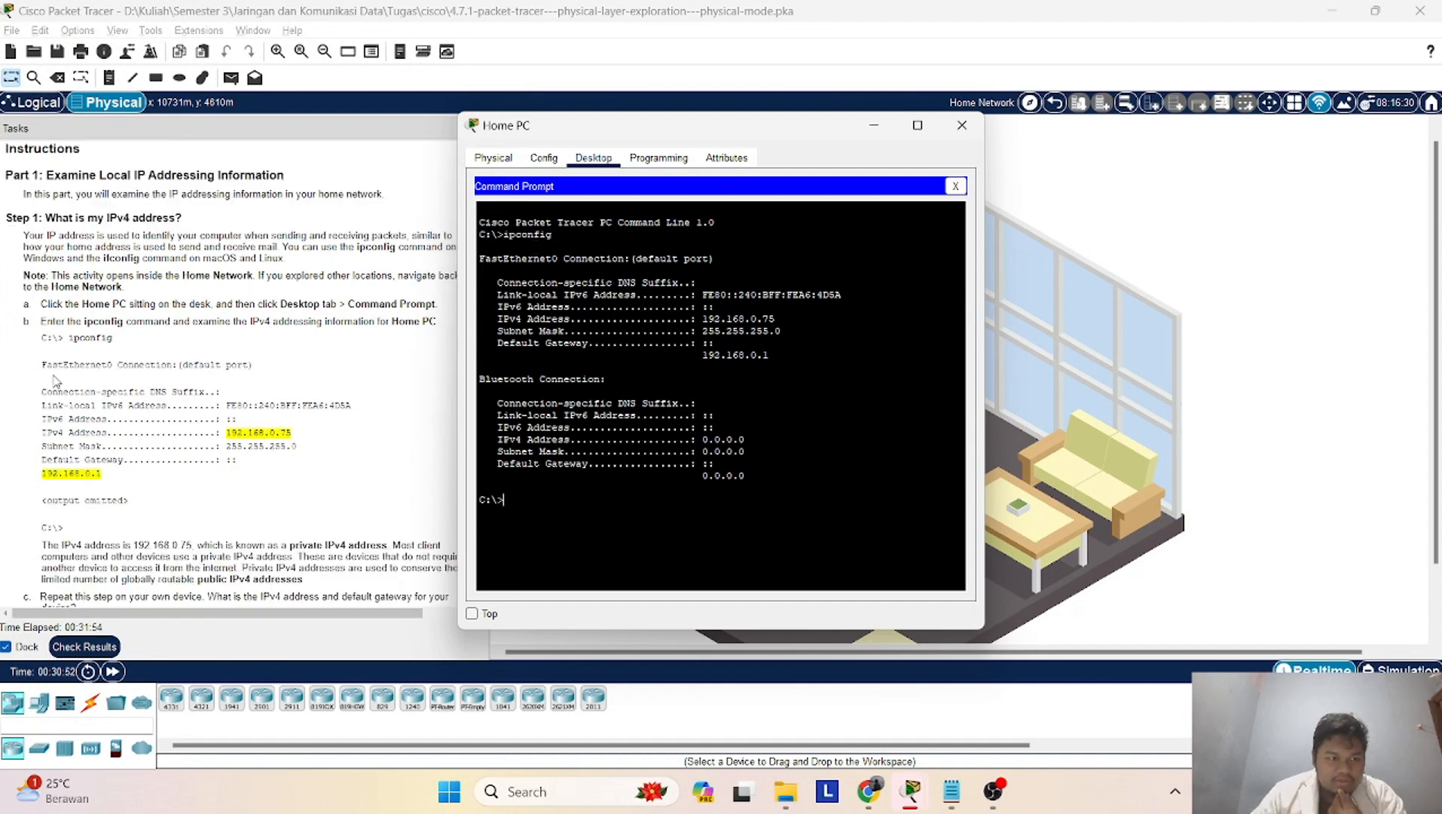
scroll(208, 425, "down", 1)
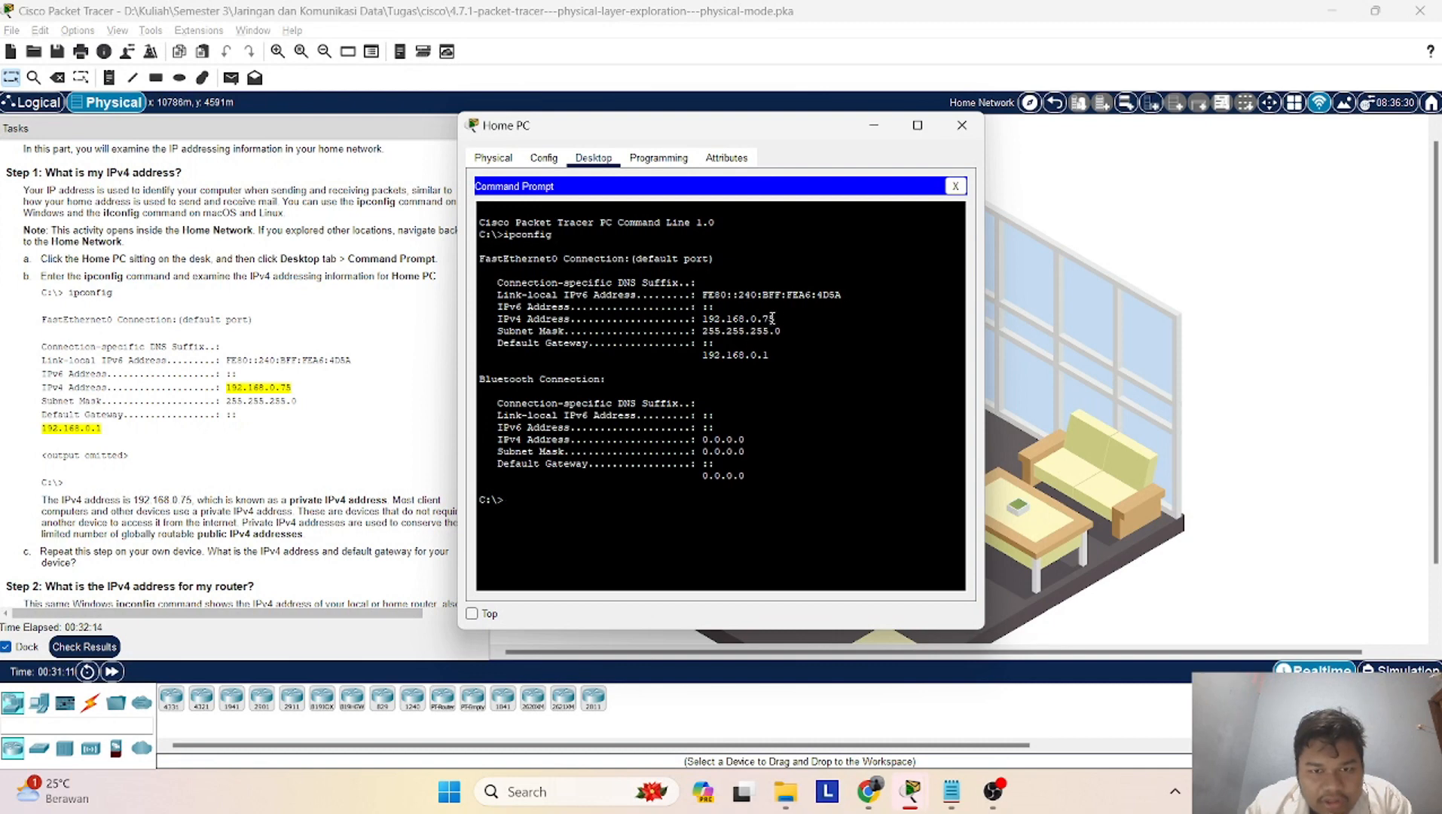
left_click_drag(777, 319, 702, 320)
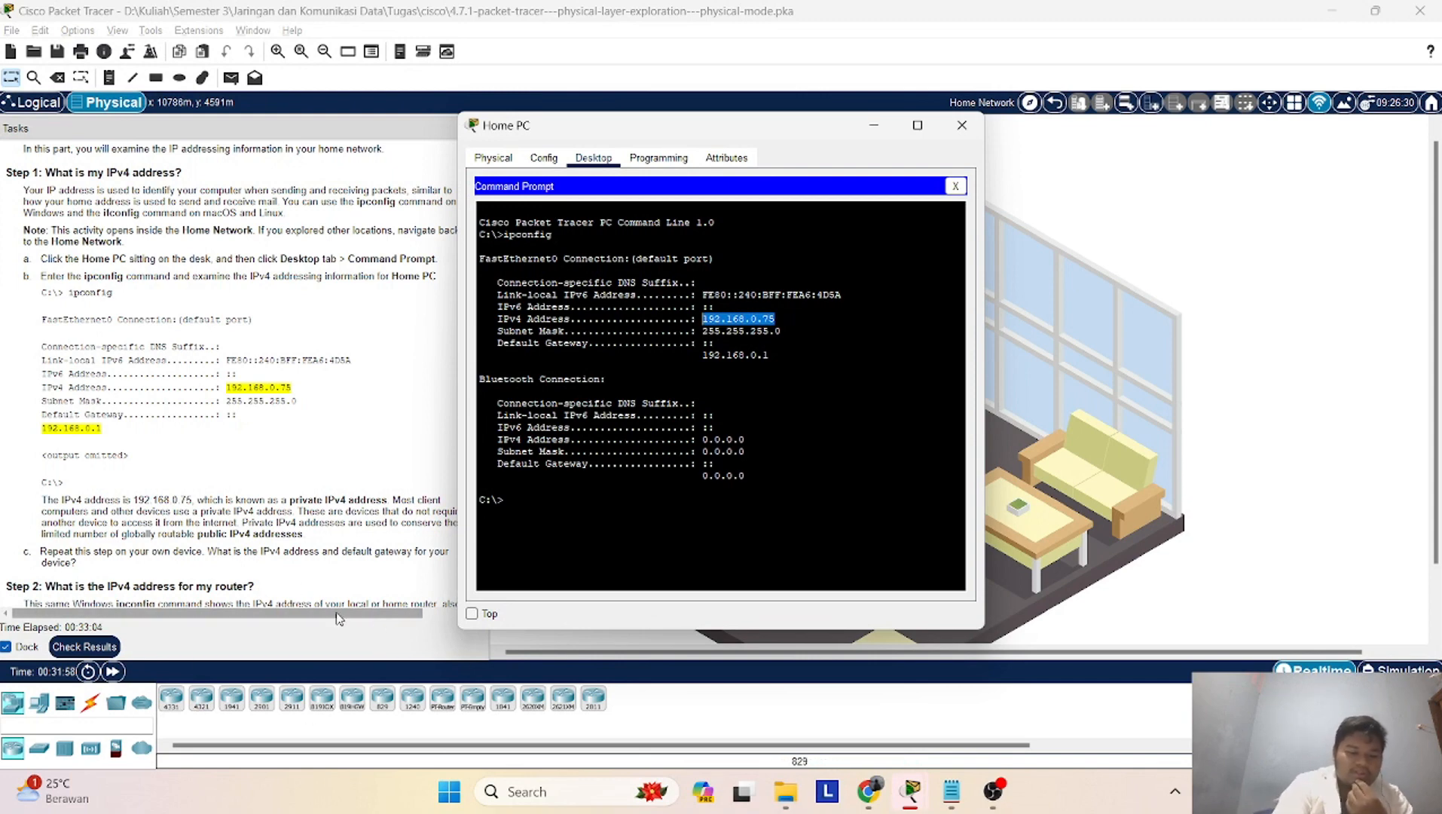
Switch to the Windows command prompt on the real computer by running cmd, and execute ipconfig there
key("super+r")
type("c")
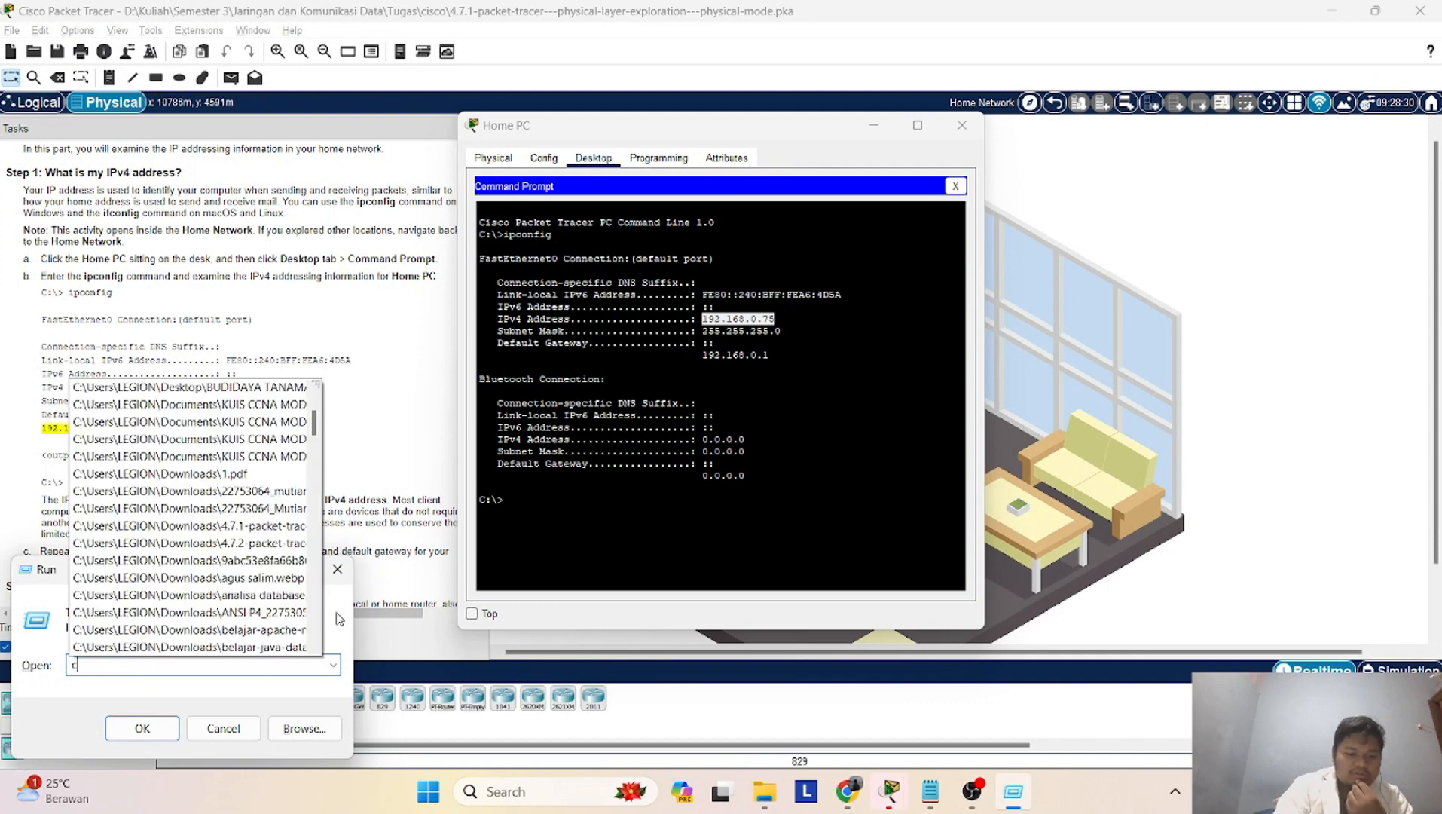
type("md")
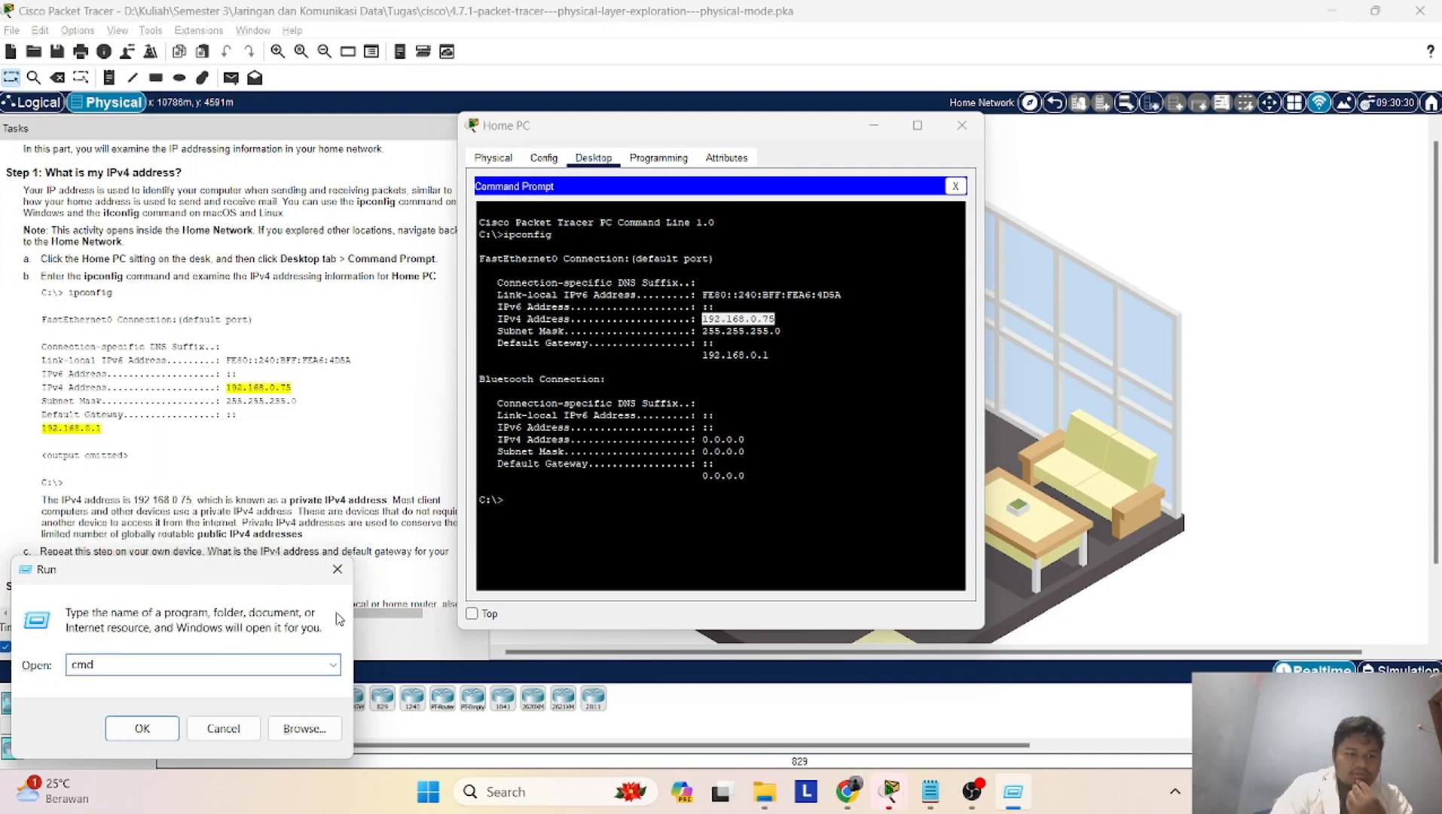
key("Return")
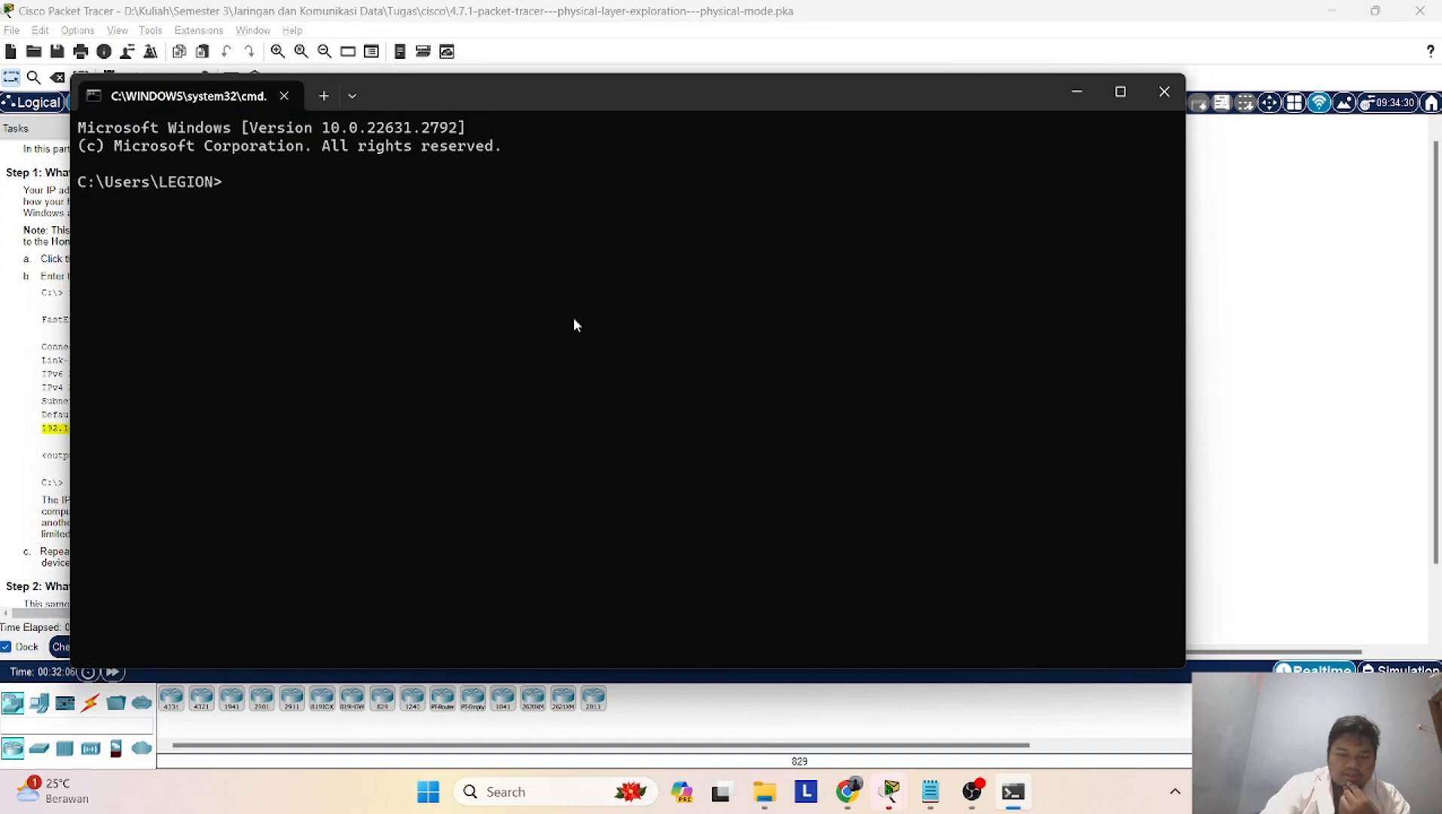
type("ipco")
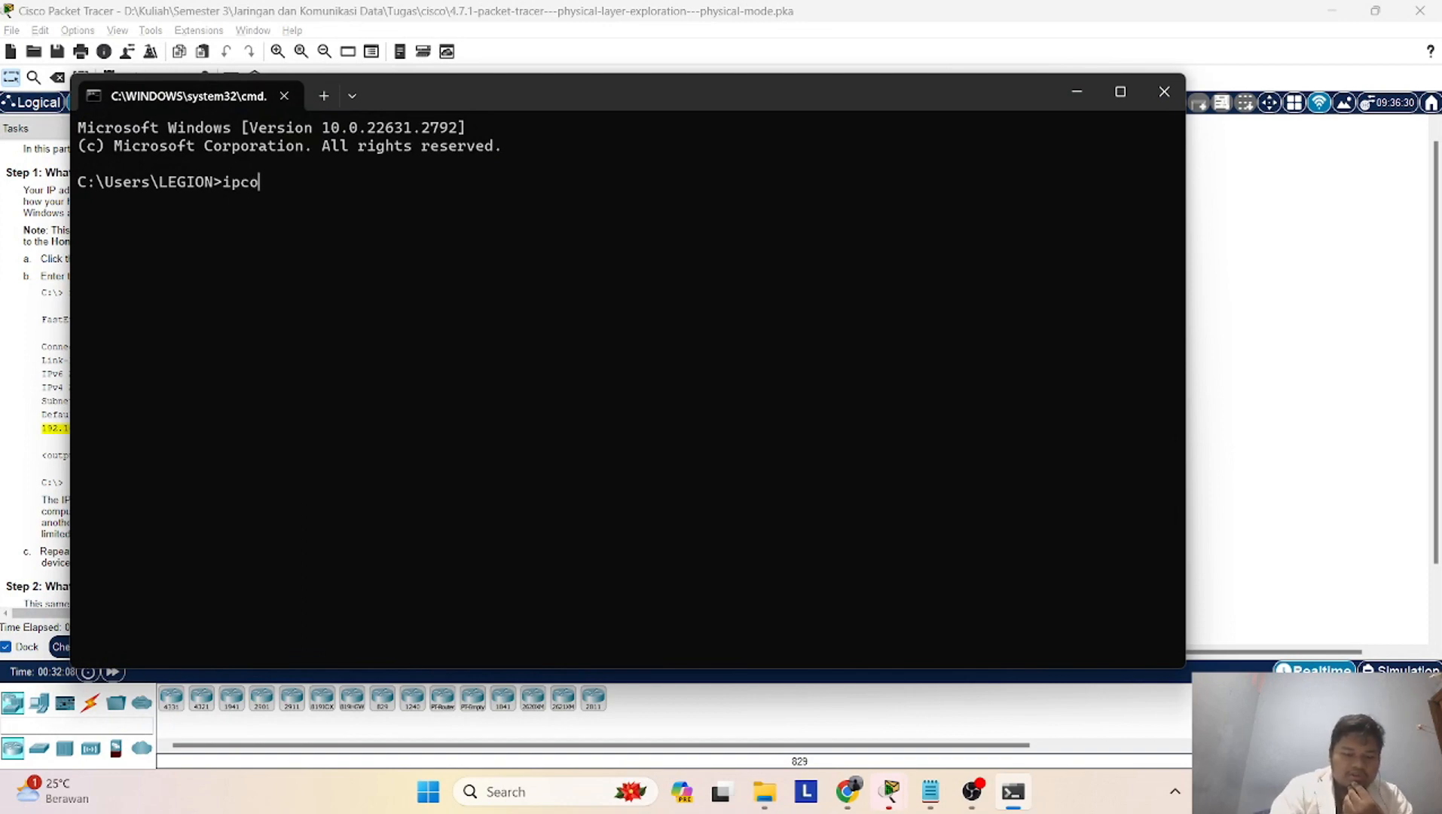
type("nfig")
key("Return")
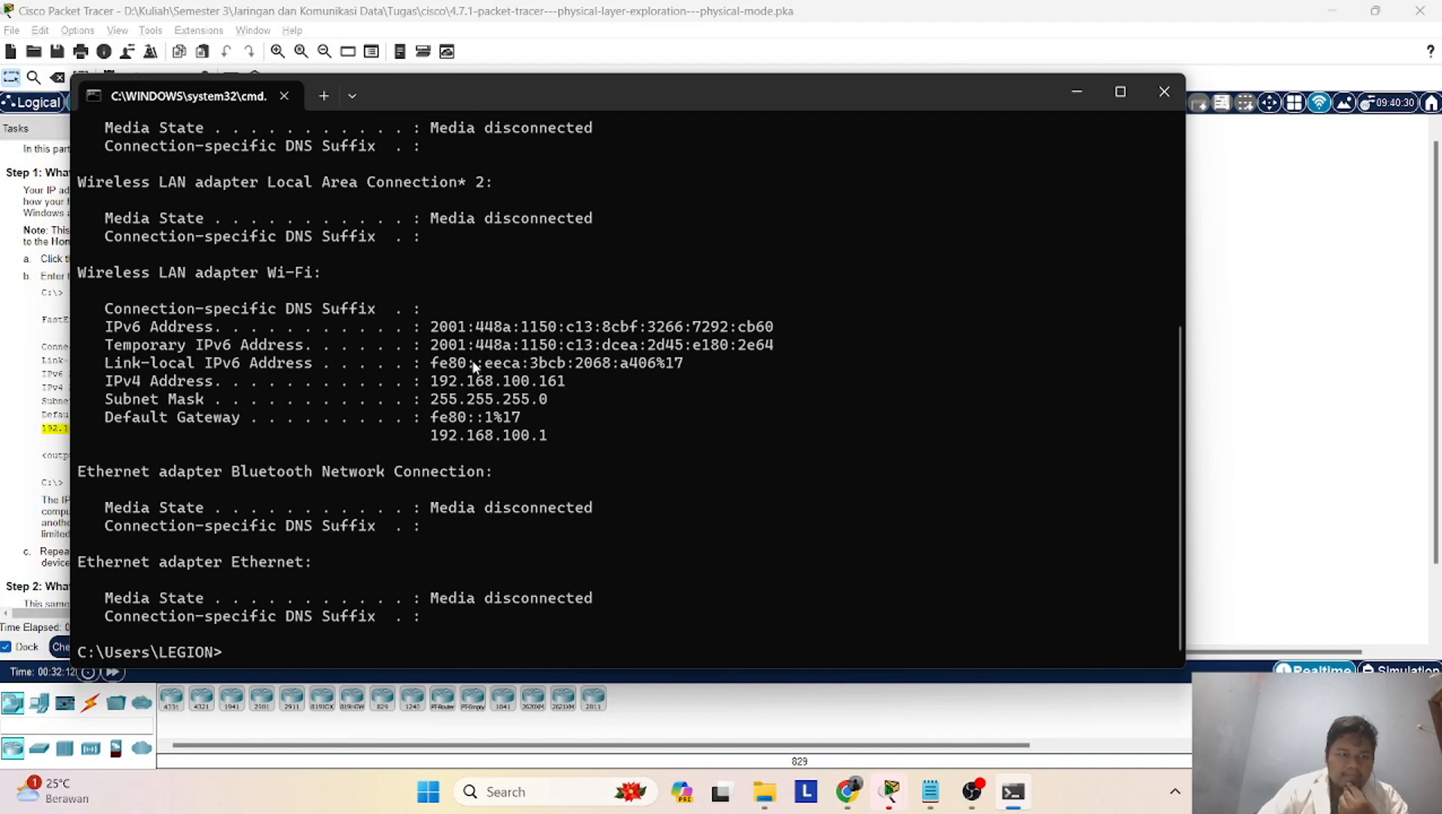
Examine the adapters in the Windows ipconfig output, highlight the Ethernet 3 IPv4 address, and close the command prompt
scroll(237, 386, "up", 2)
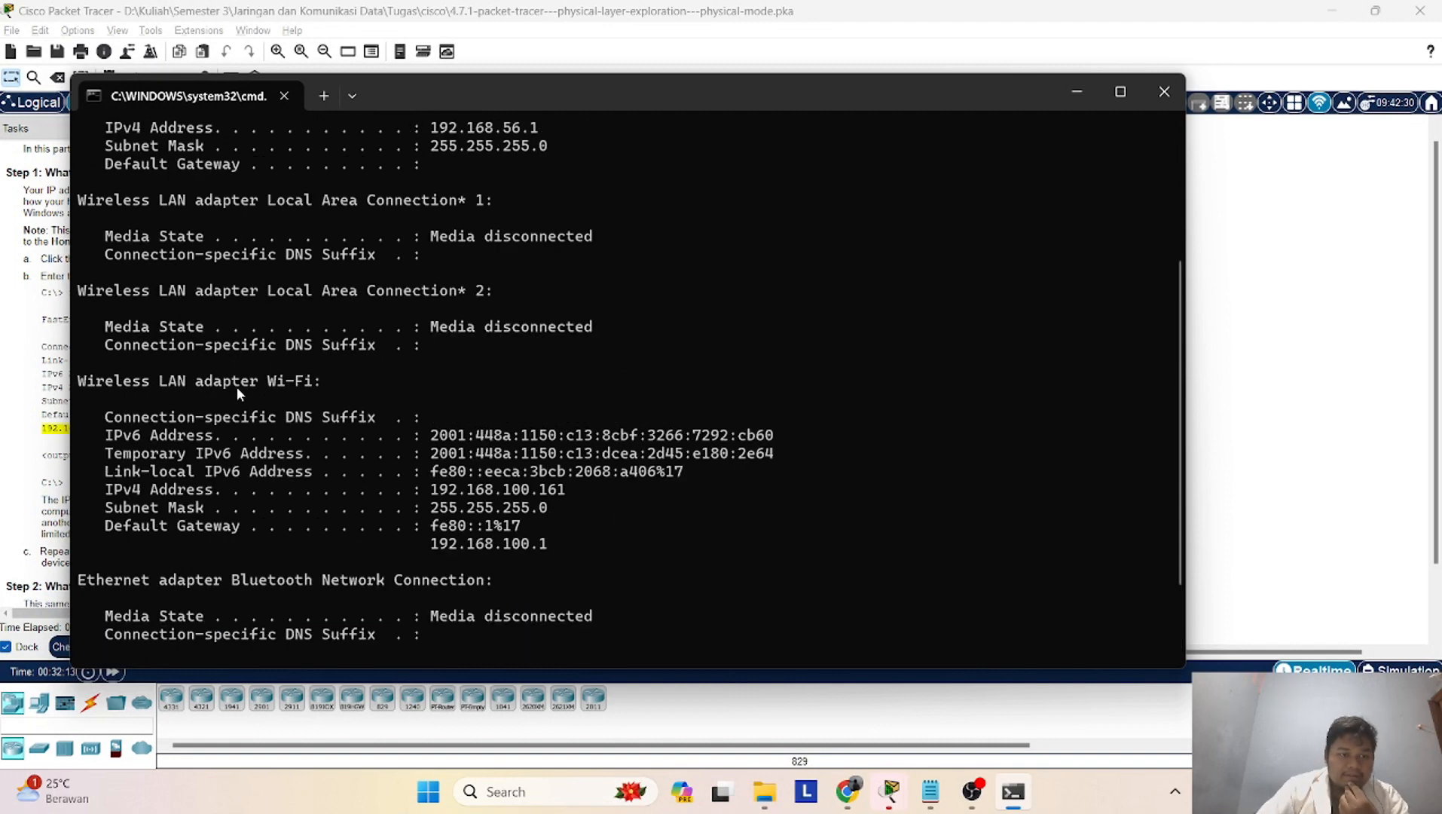
scroll(236, 386, "up", 3)
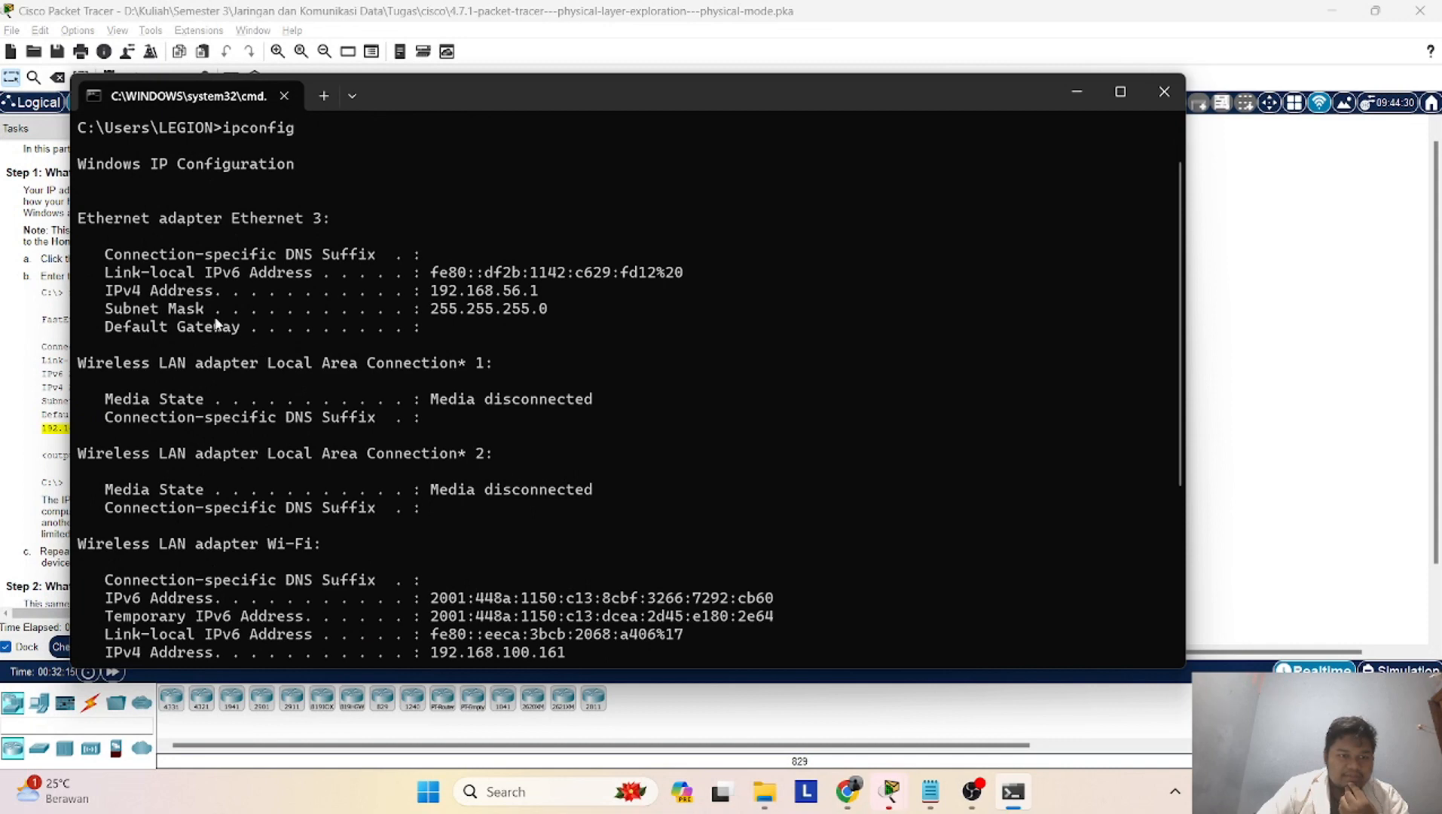
left_click_drag(542, 292, 425, 297)
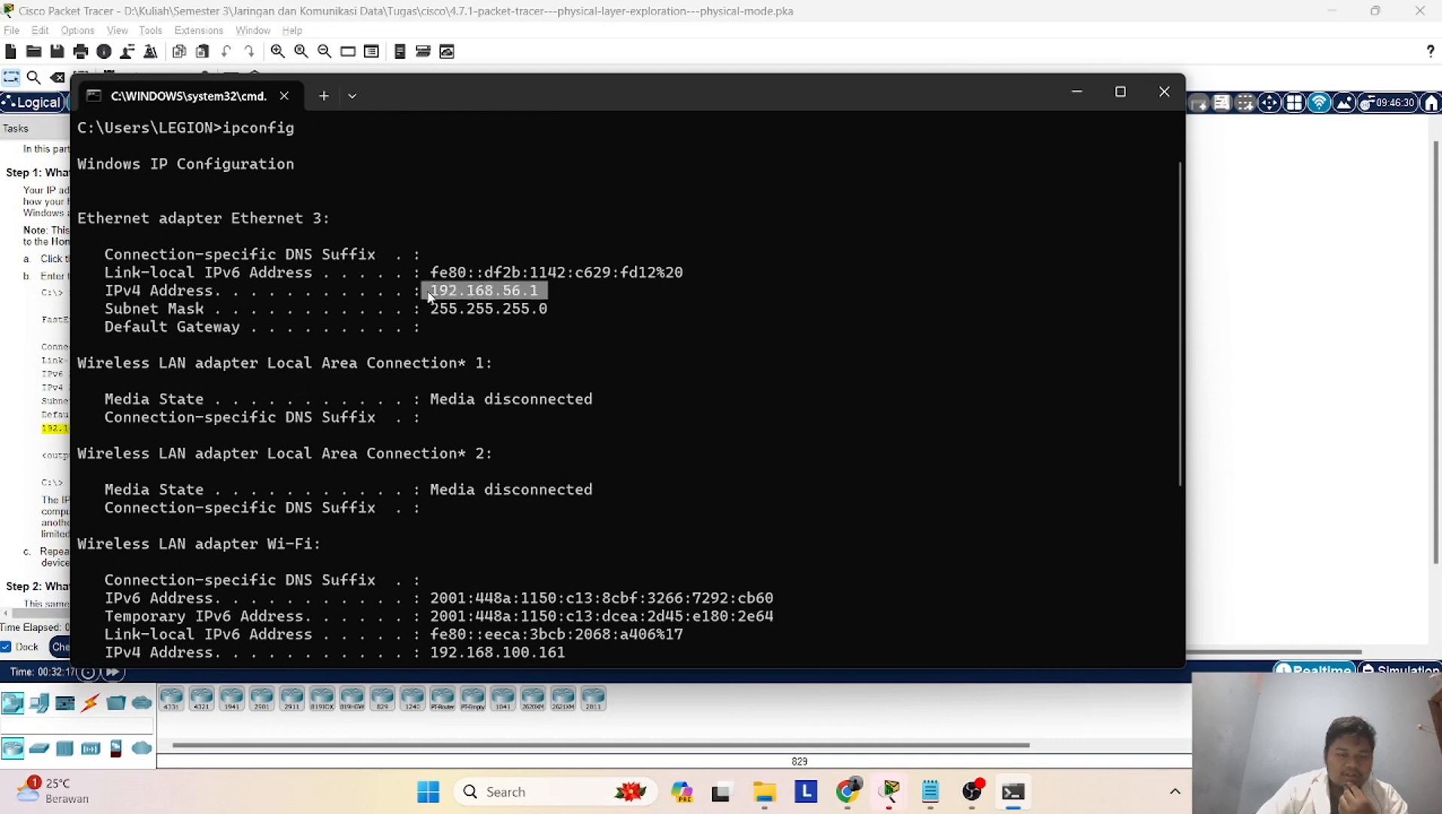
left_click(571, 292)
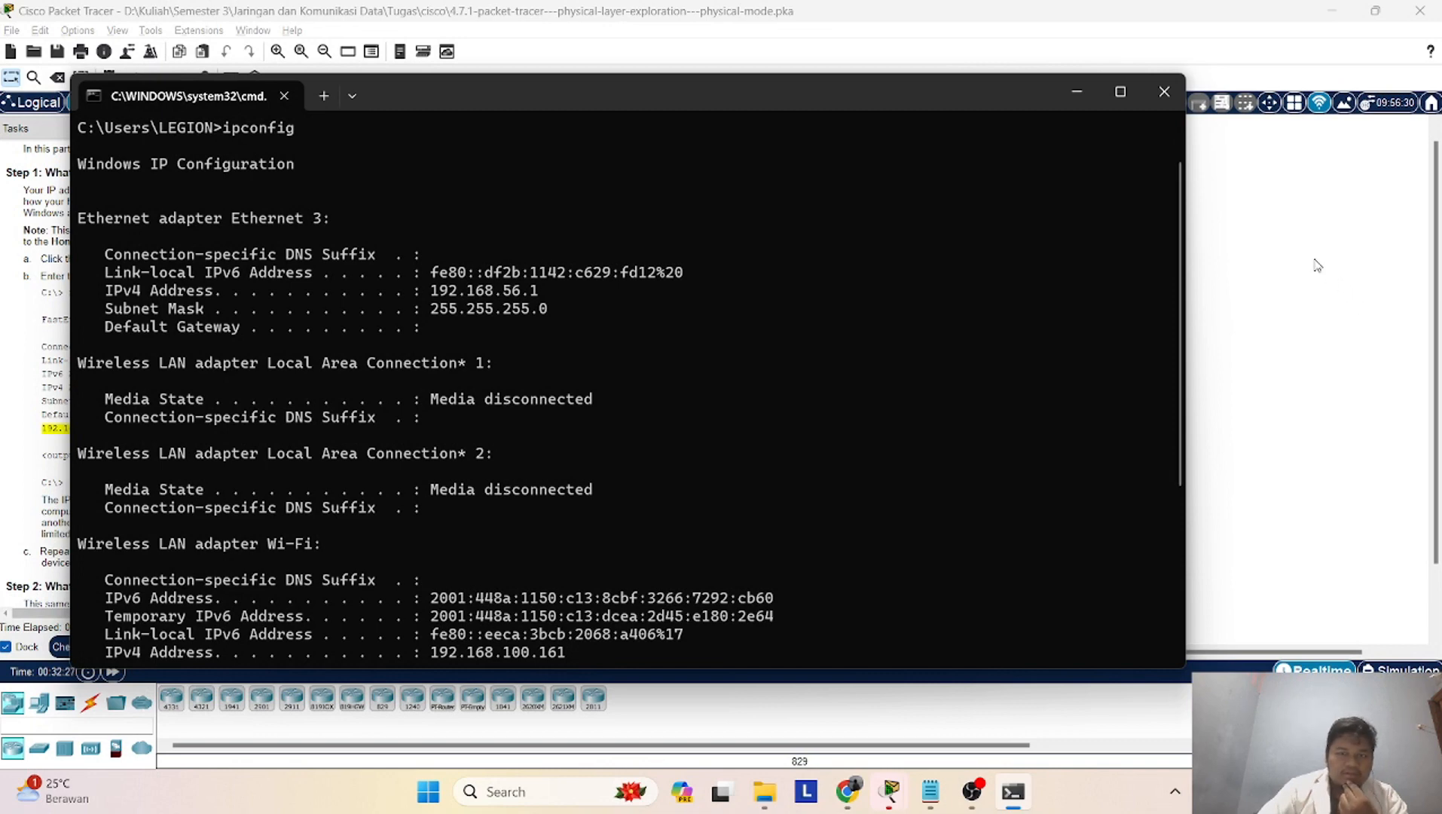
left_click(1163, 92)
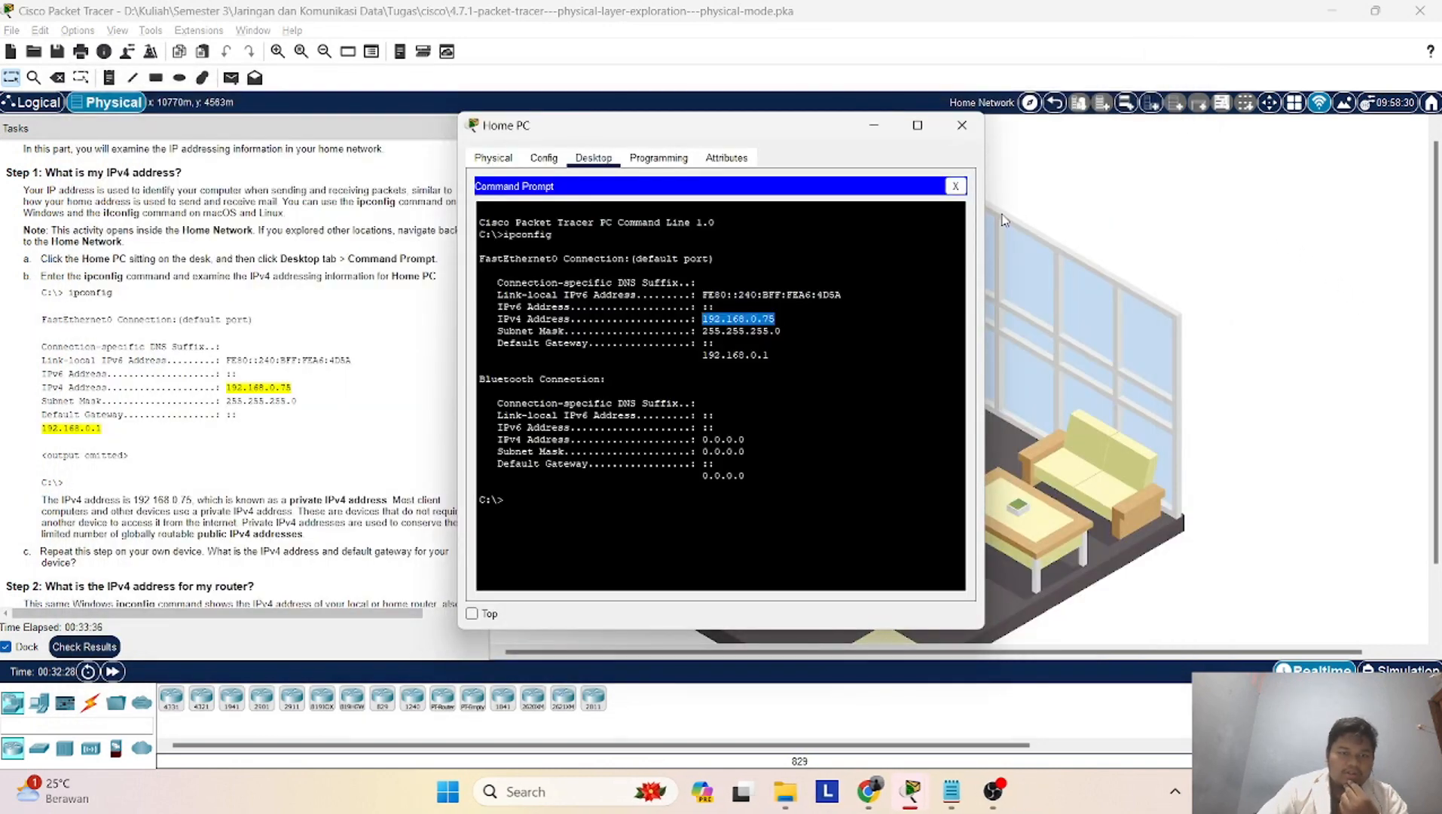
Close the Home PC window and read the Step 2 and Step 3 instructions on the router and public IPv4 addresses
left_click(962, 125)
scroll(277, 384, "down", 3)
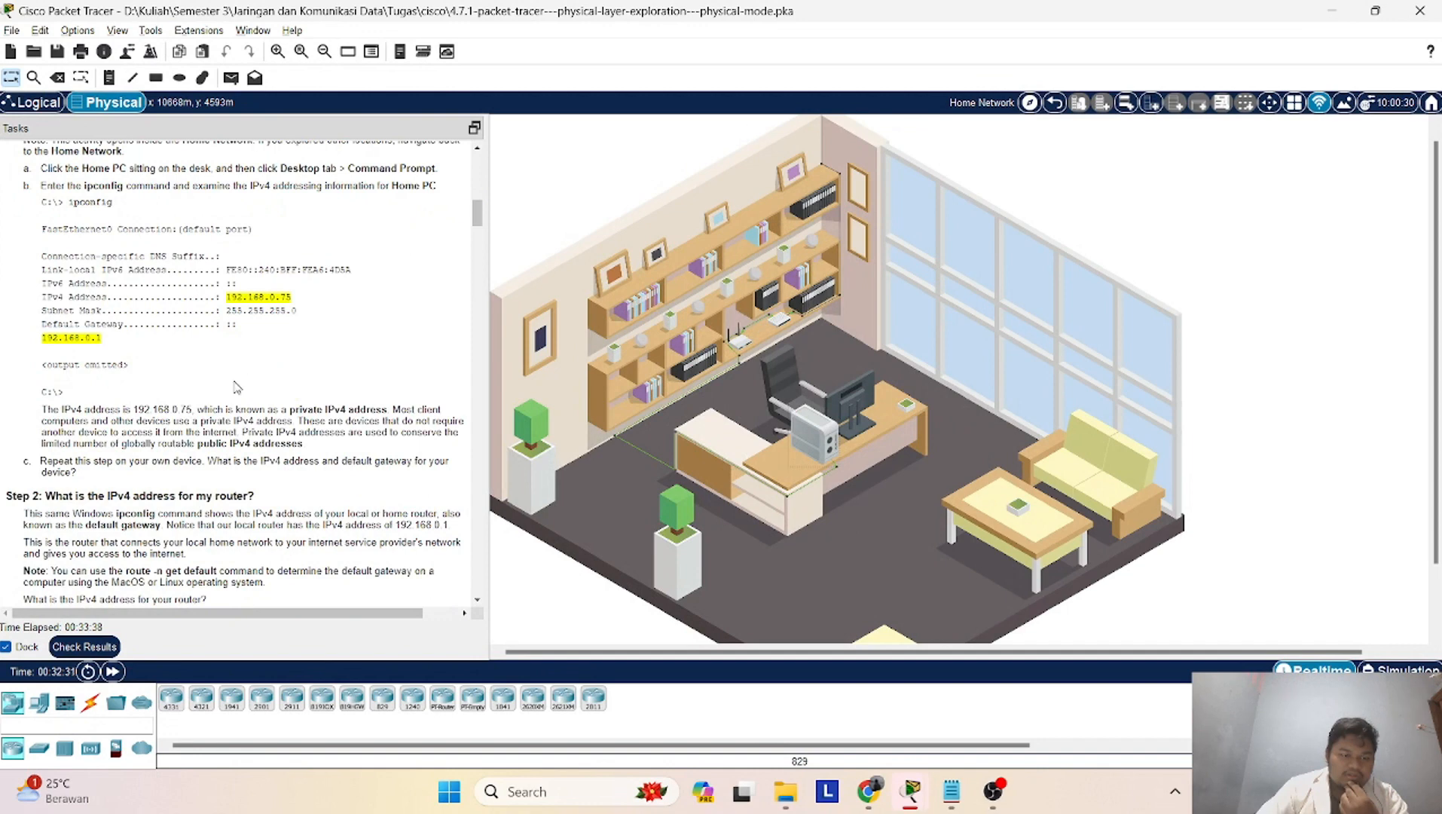
scroll(277, 384, "down", 7)
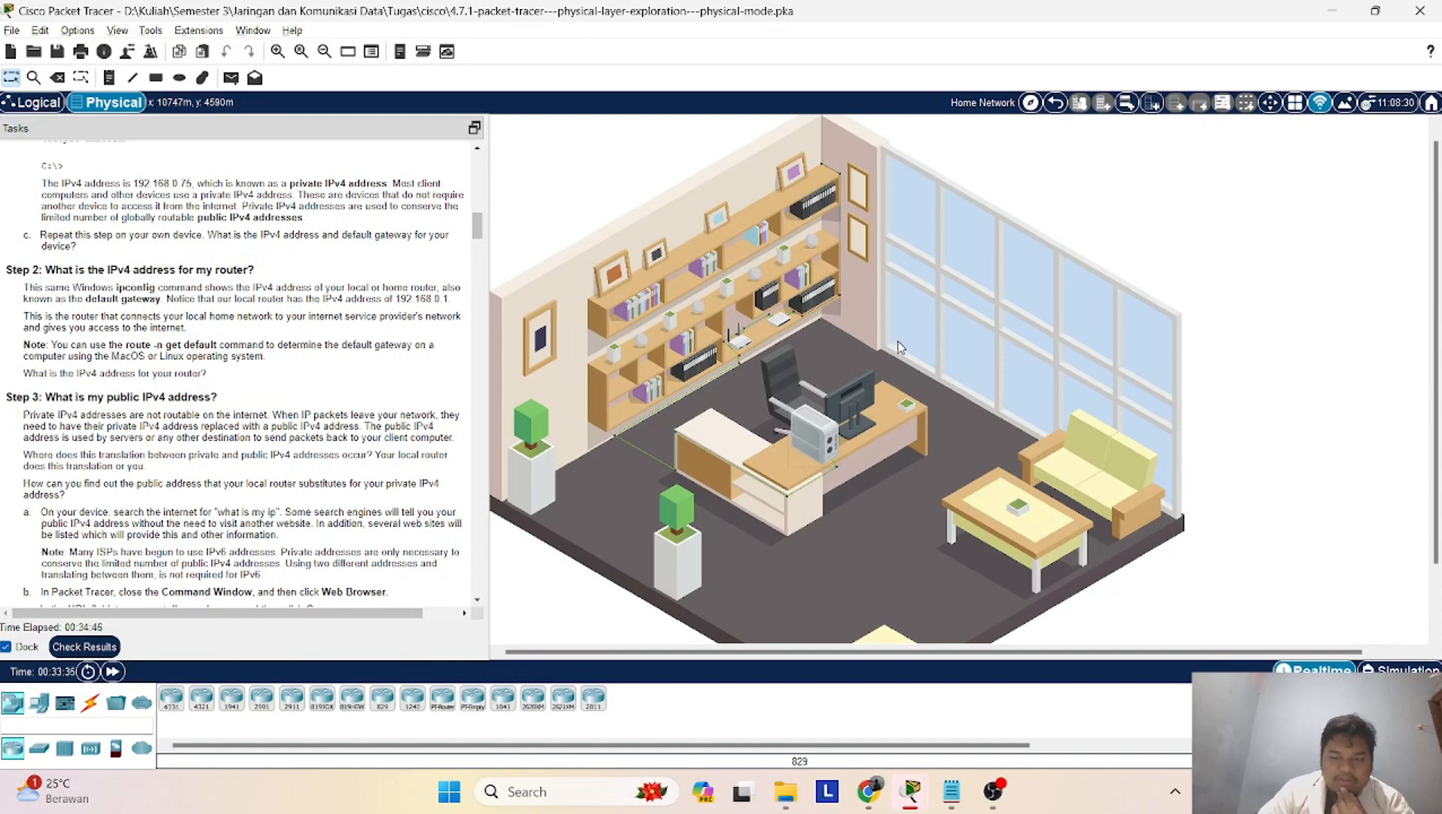
Reopen the Home PC's Command Prompt and examine the default gateway's IPv4 address in the ipconfig output
left_click(821, 436)
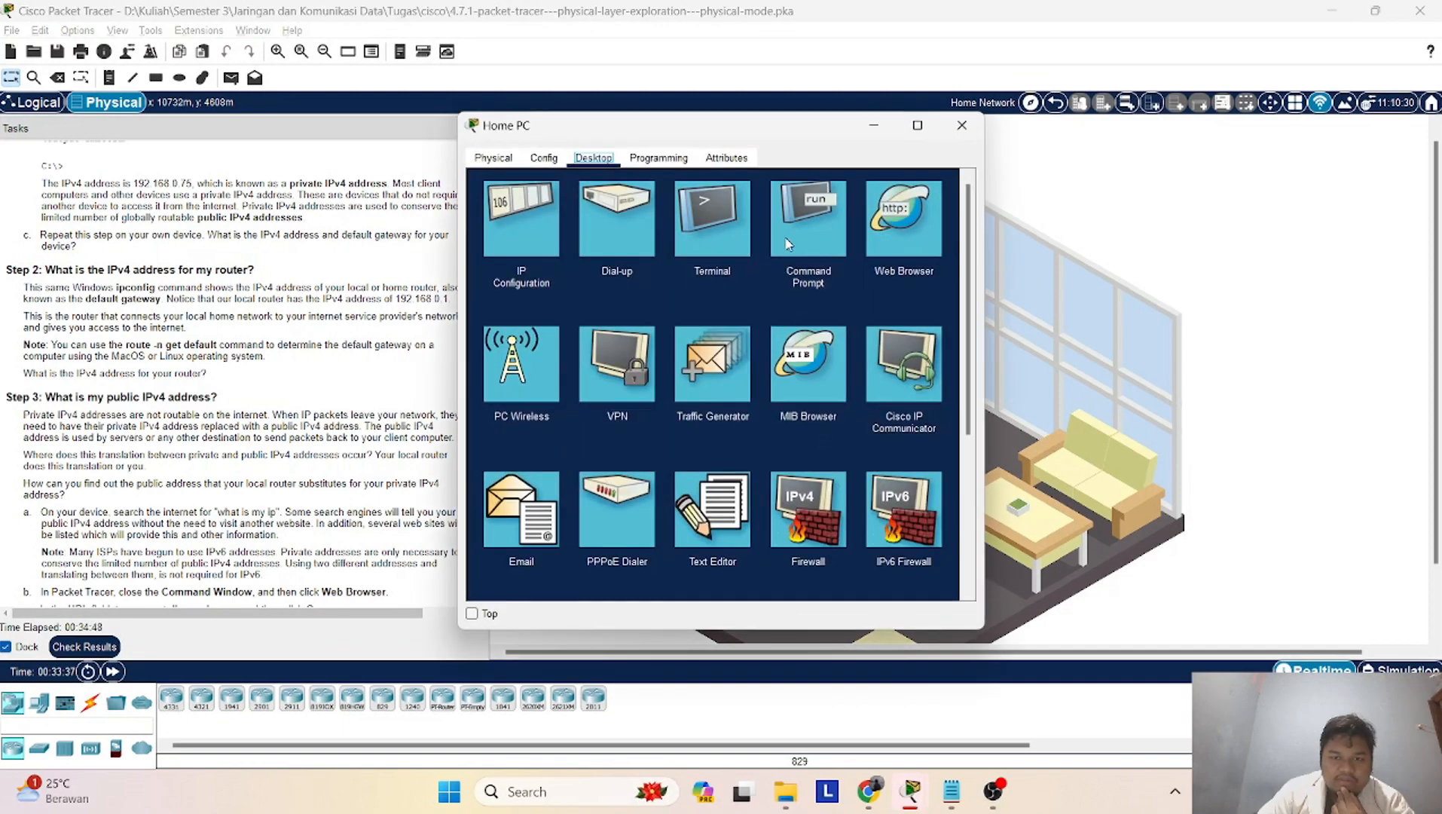
left_click(786, 239)
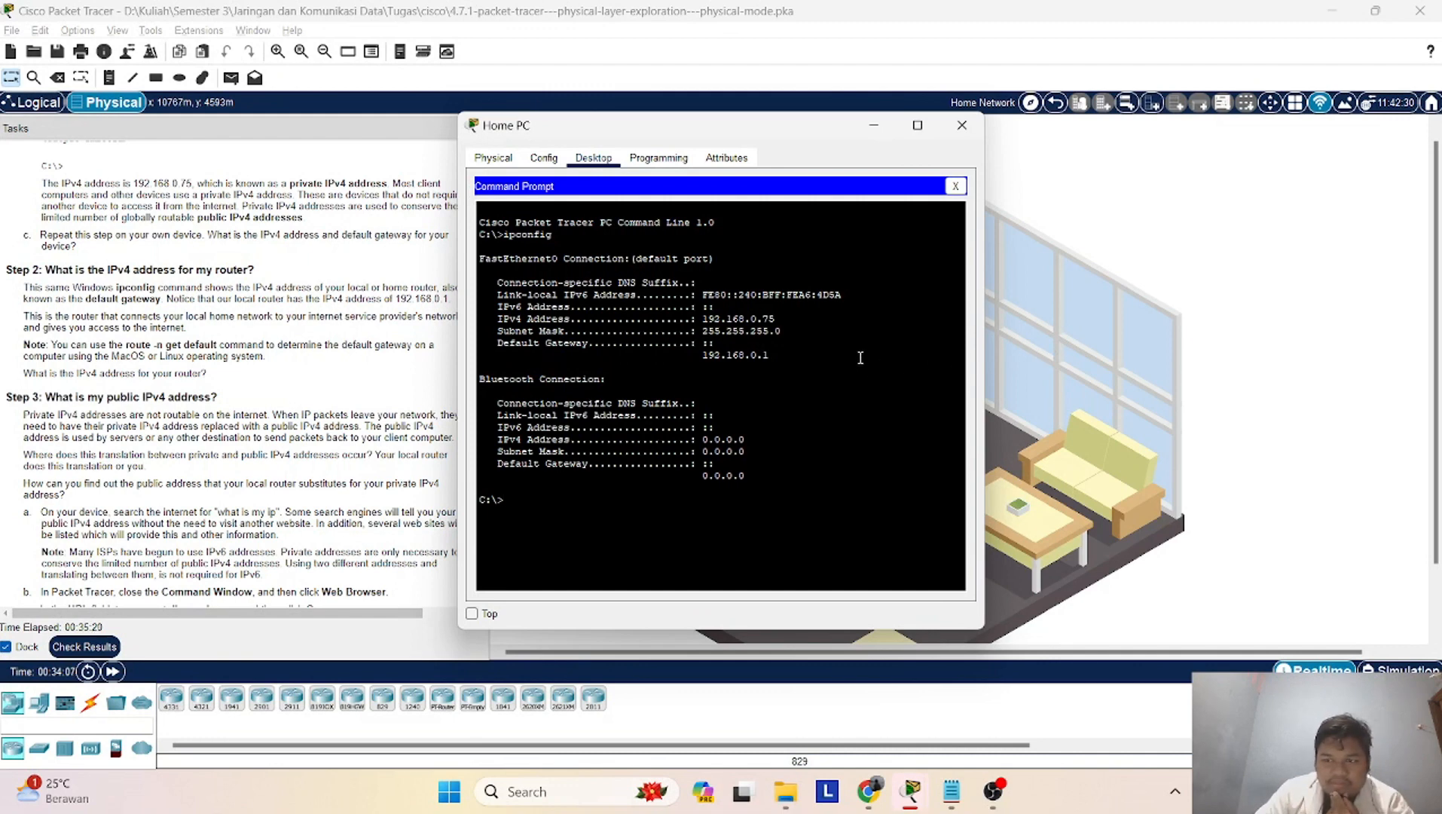
left_click_drag(771, 360, 705, 363)
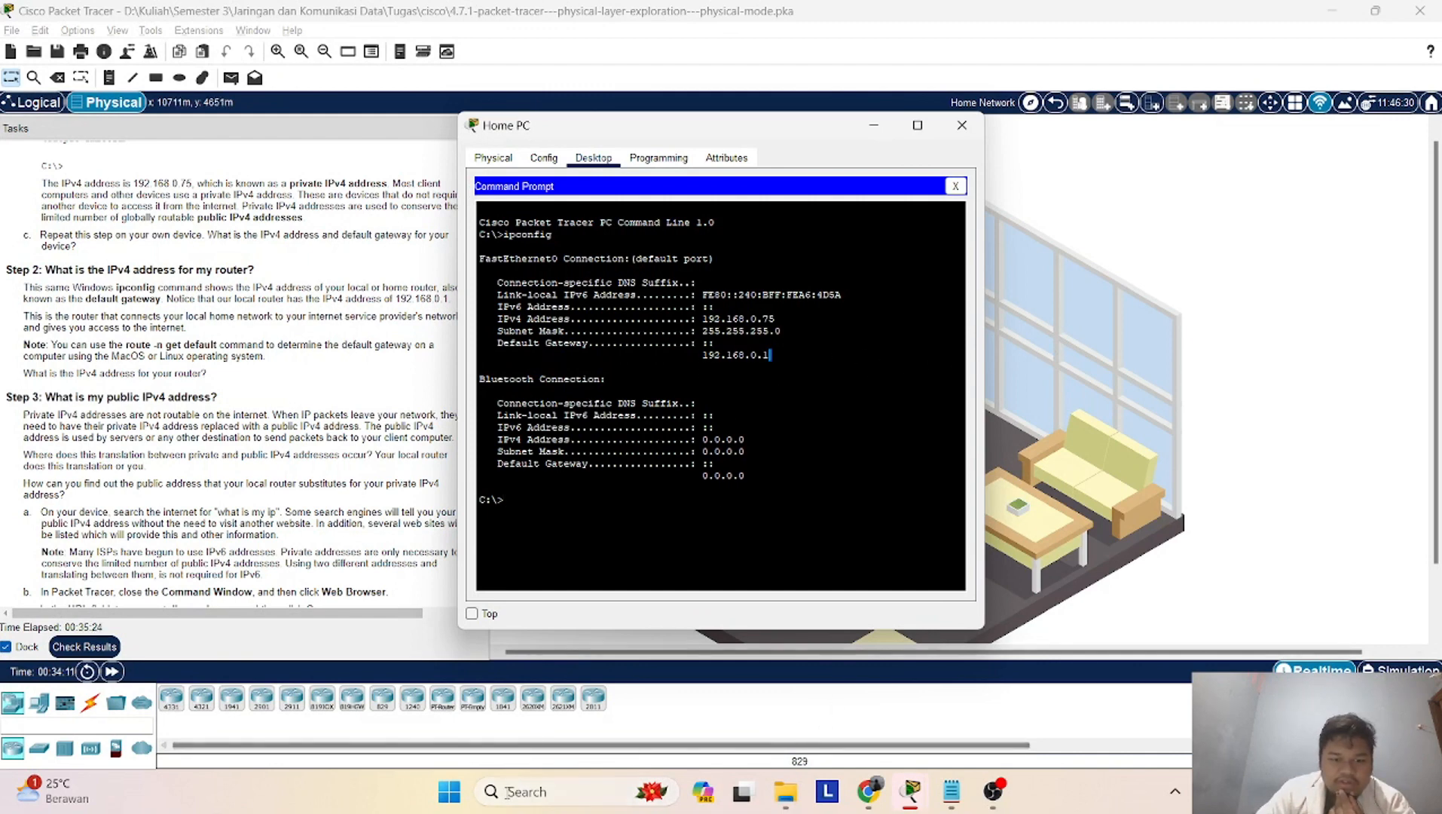
Open the Windows command prompt on the real computer by running cmd, and execute ipconfig there
key("super+r")
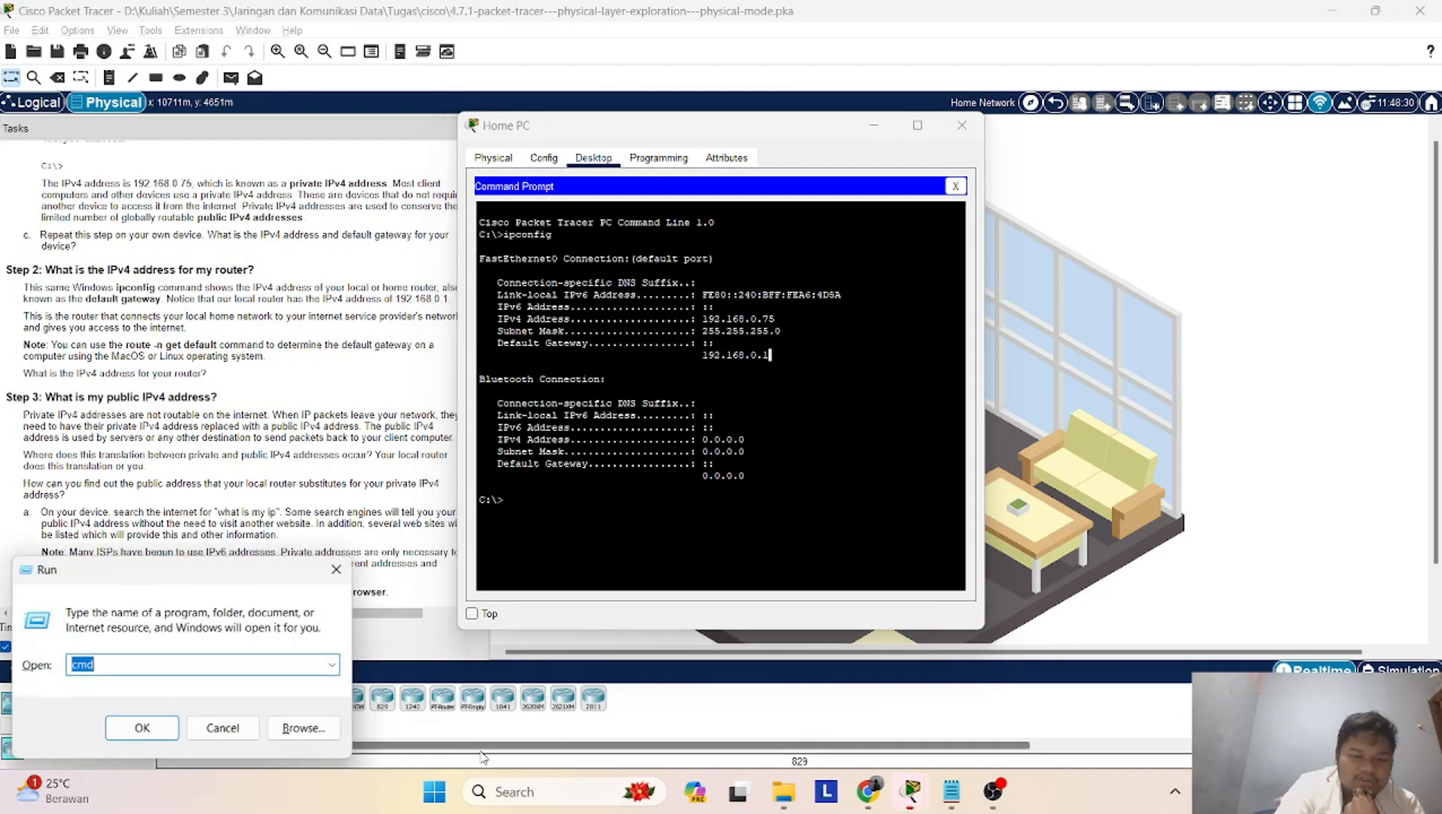
left_click(142, 728)
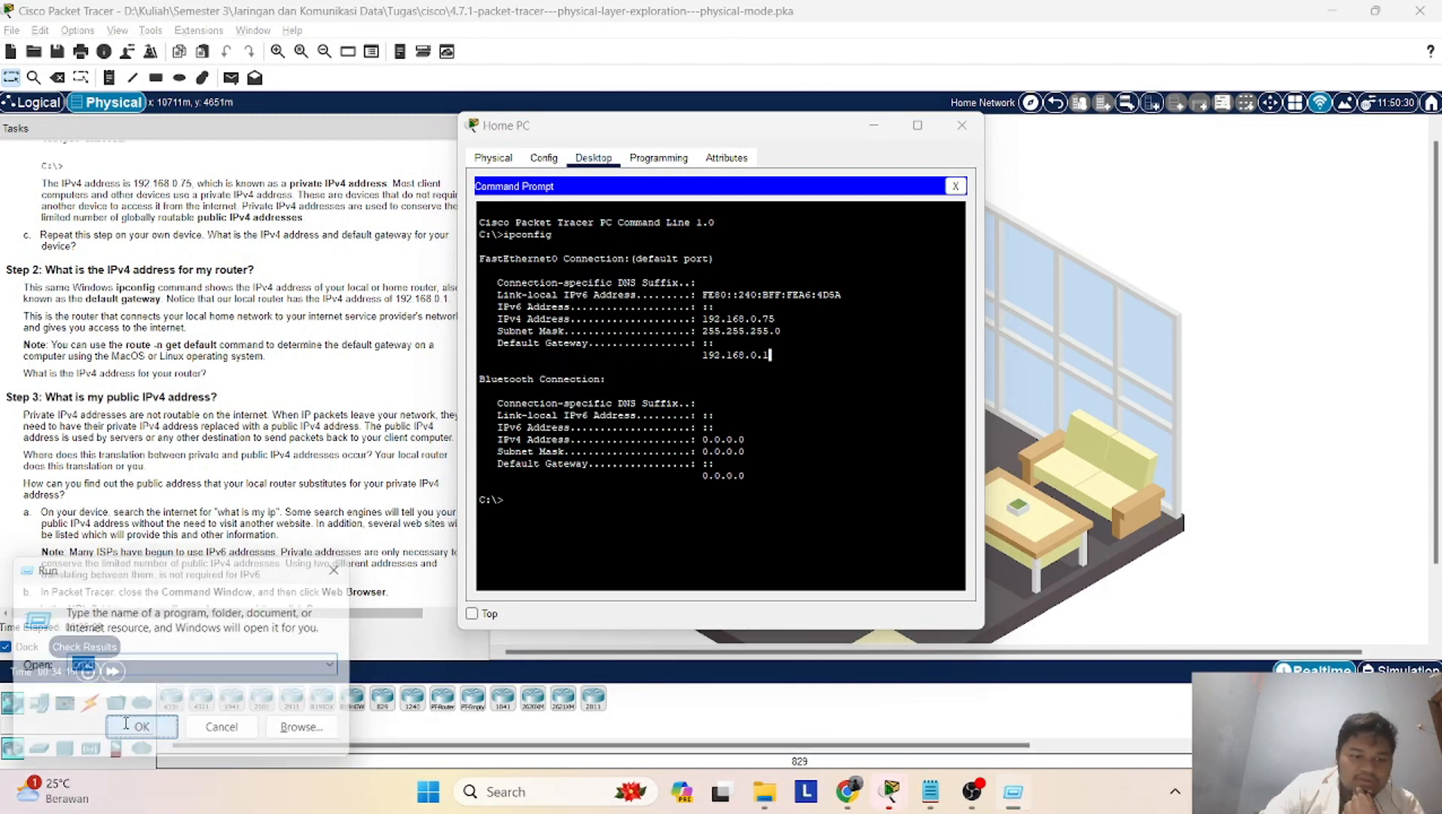
type("ip")
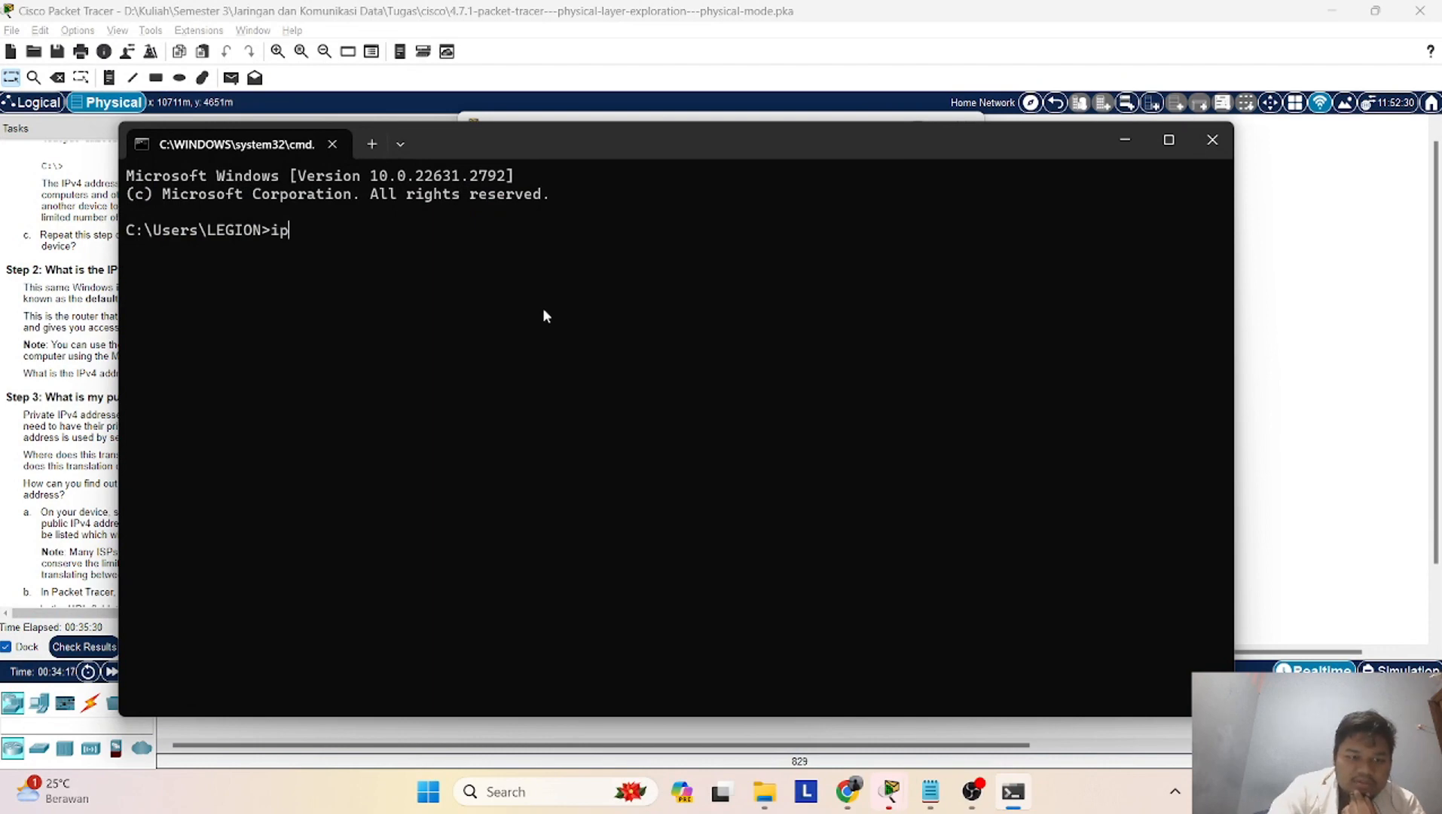
type("config")
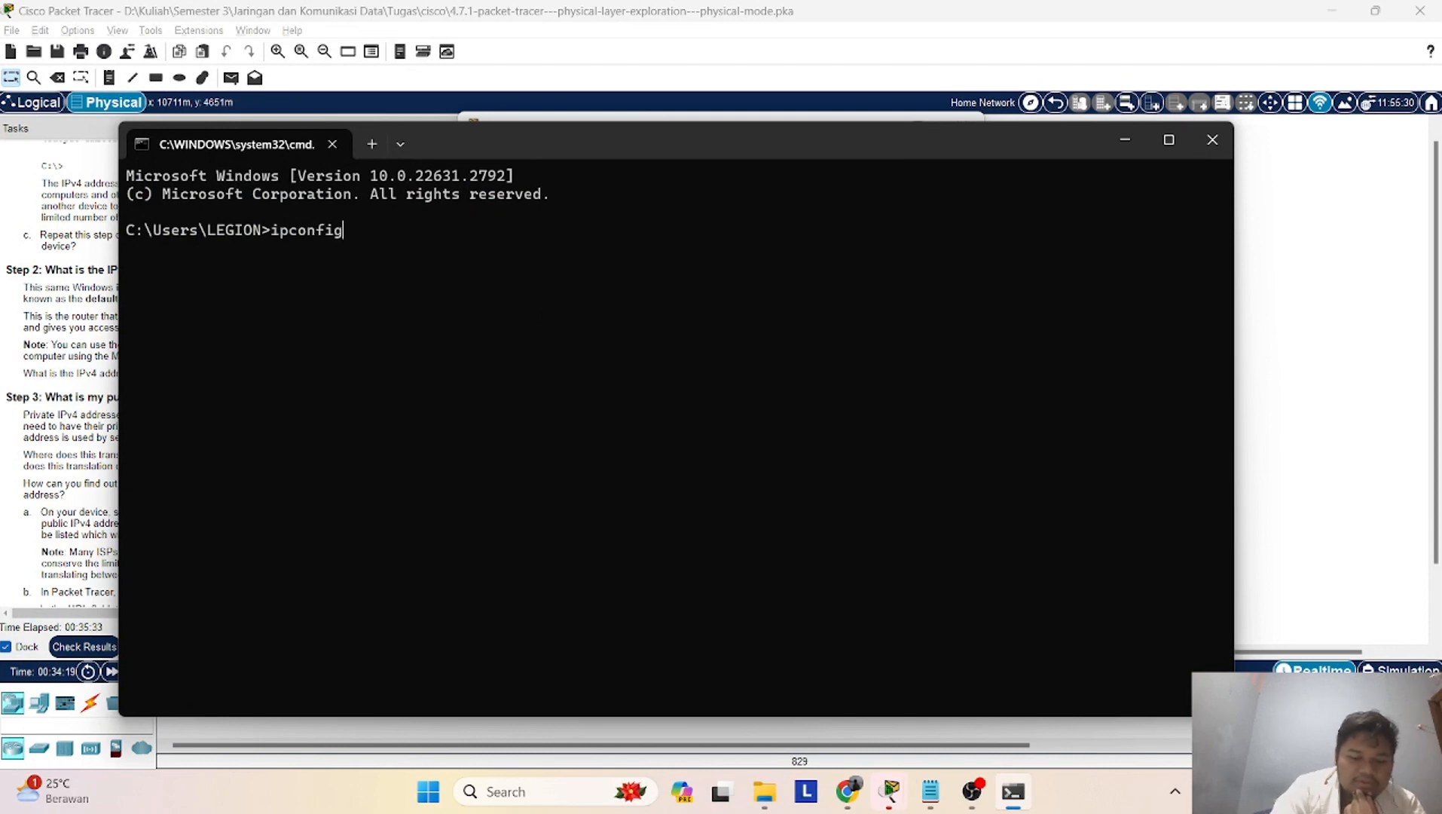
key("Return")
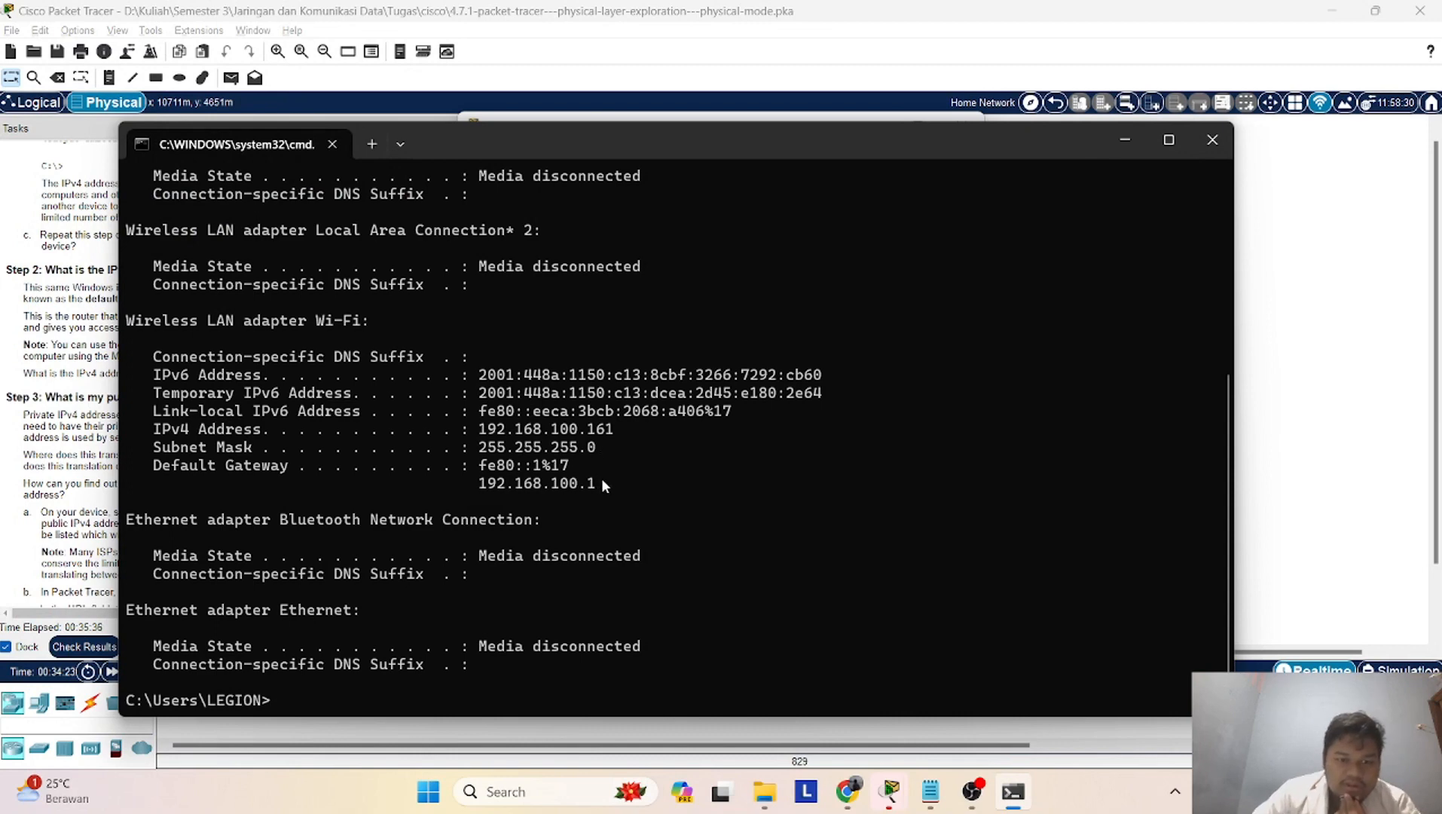
Highlight the Wi-Fi adapter's default gateway IPv4 address in the Windows ipconfig output, and return to Packet Tracer
left_click_drag(601, 478, 476, 486)
key("ctrl+c")
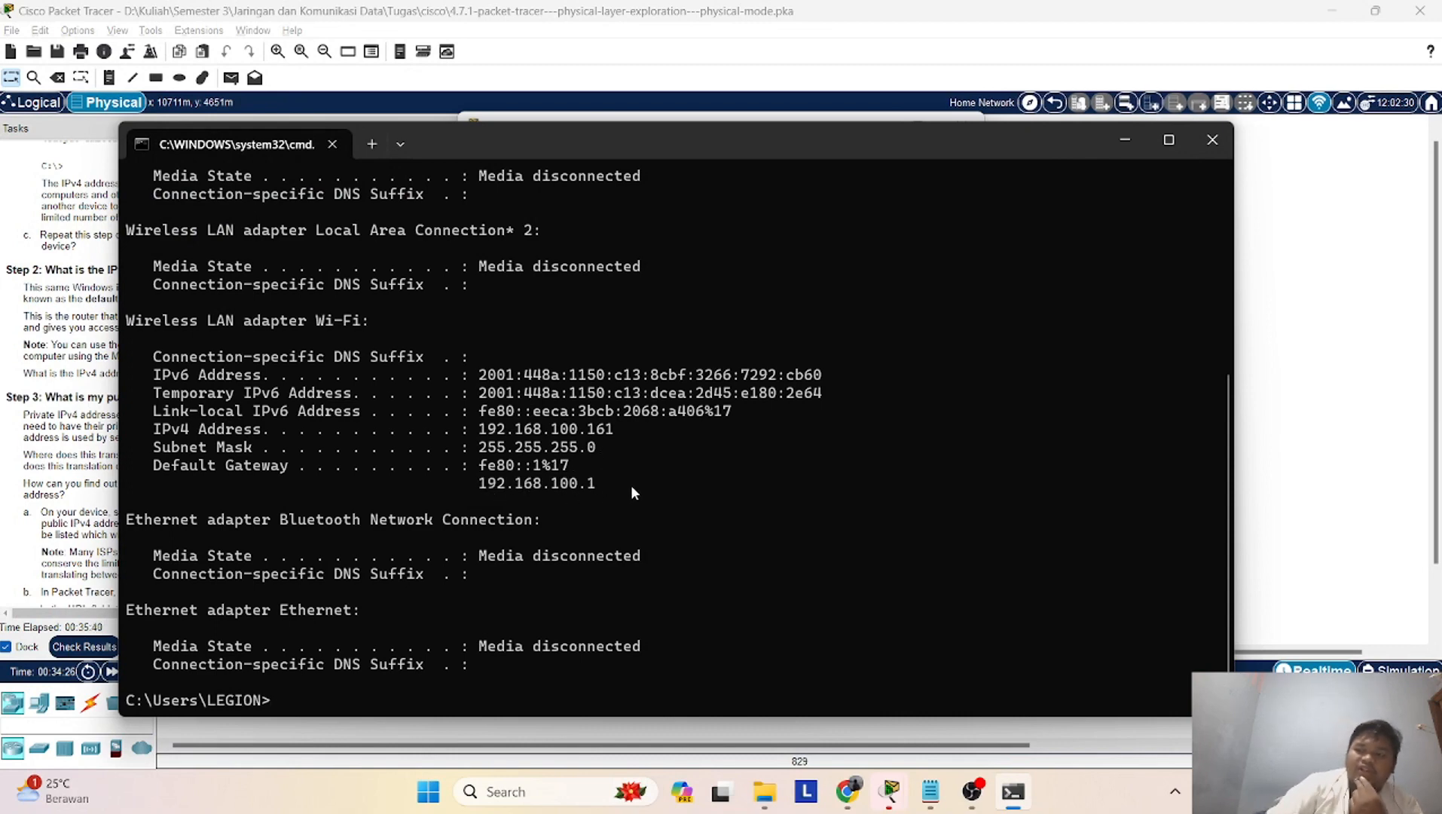
left_click_drag(633, 486, 481, 486)
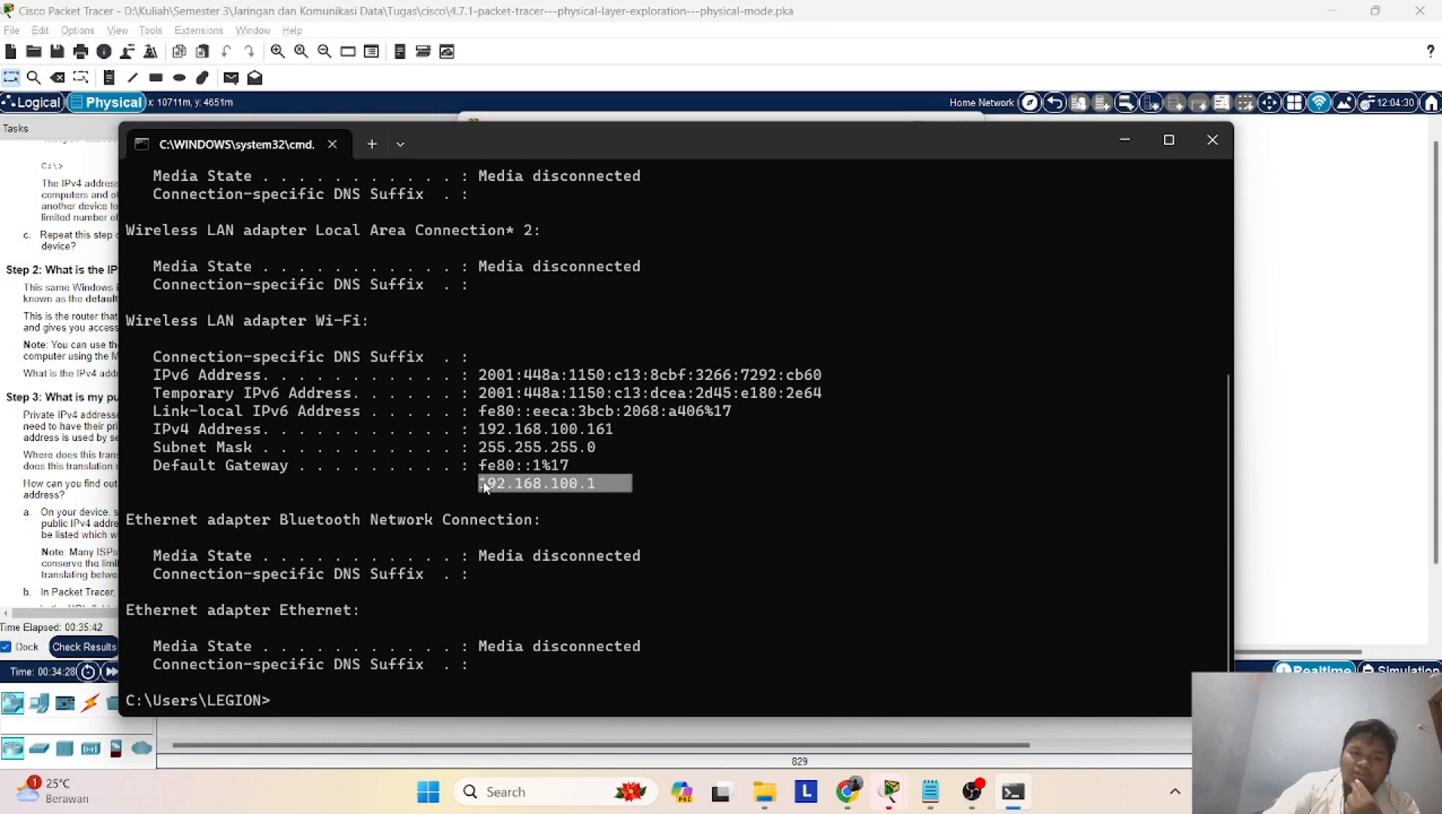
left_click(1290, 379)
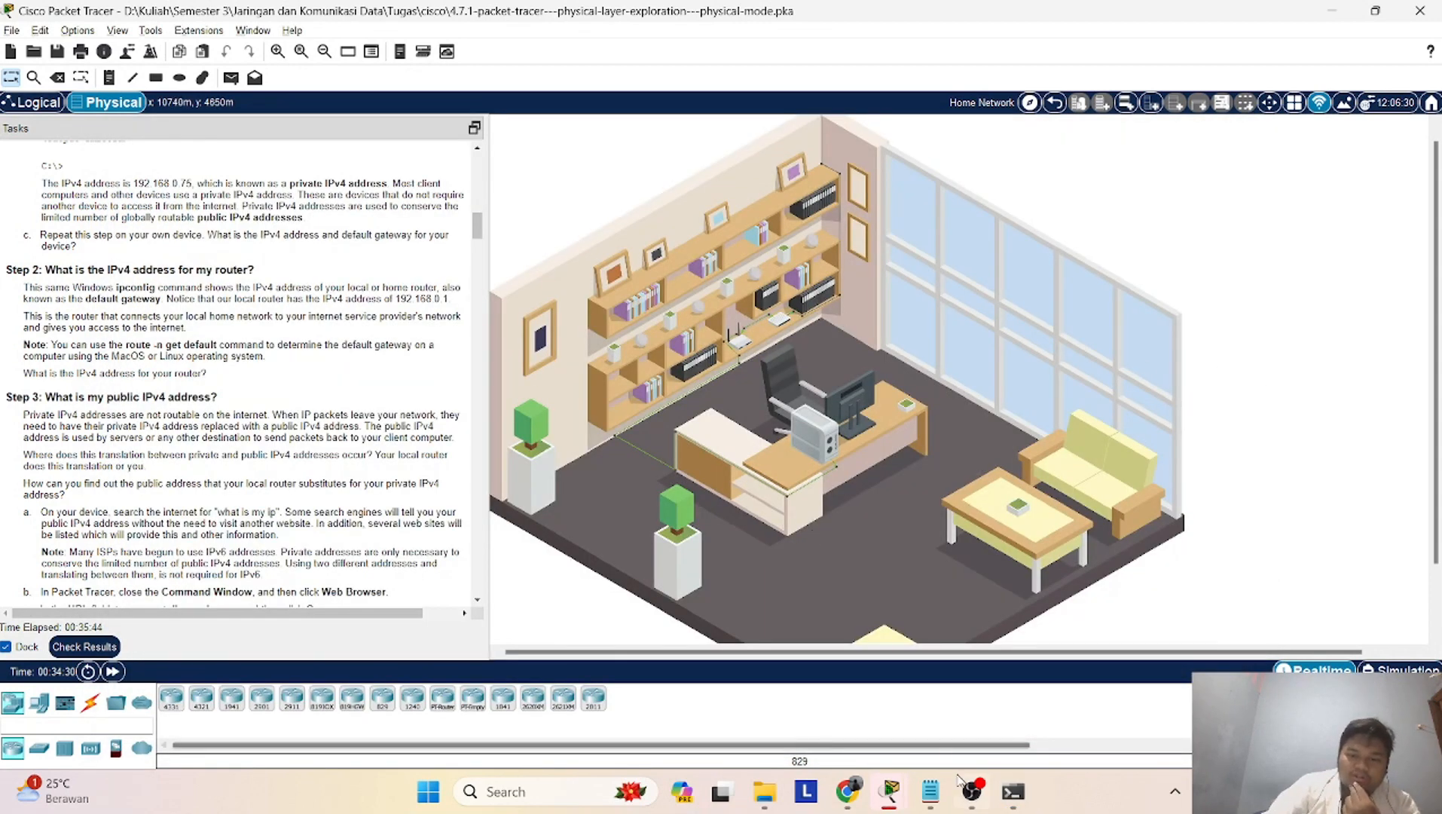
Bring the Home PC window forward, highlight the default gateway's IPv4 address in its ipconfig output, and return to the main window
mouse_move(882, 798)
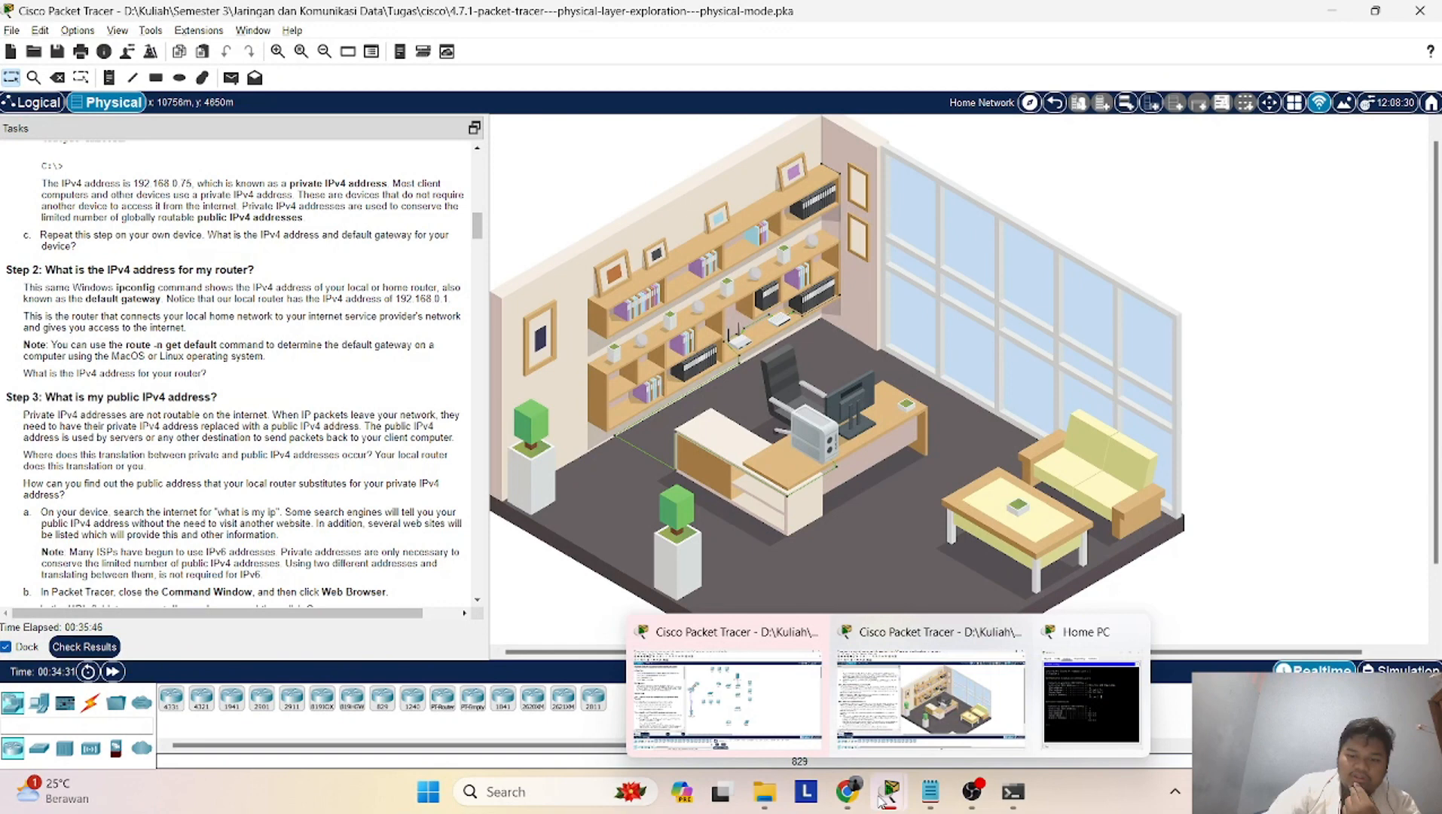
left_click(1055, 705)
left_click_drag(771, 356, 702, 357)
left_click(732, 376)
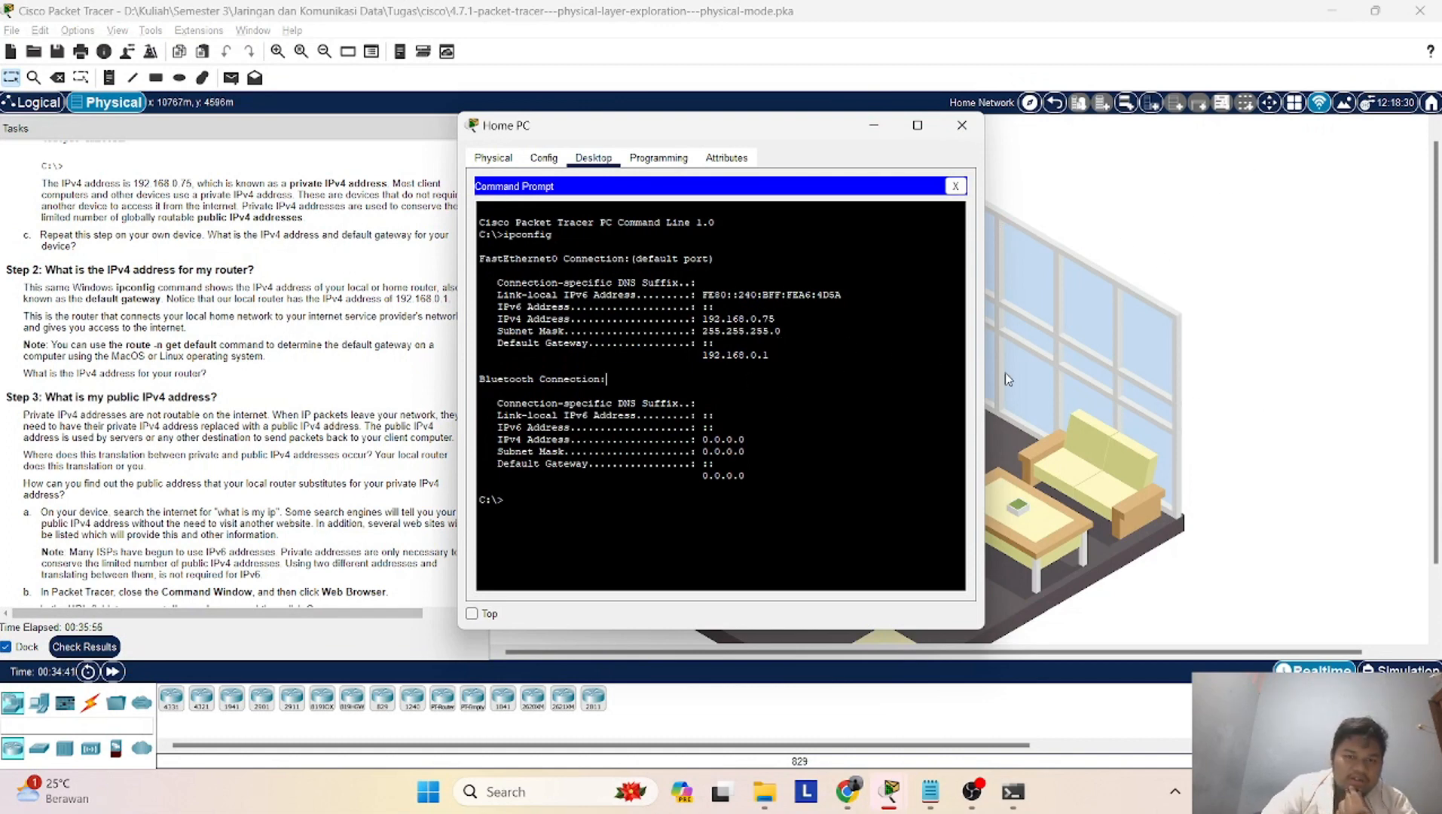
left_click(1069, 361)
Read the Step 3 instructions on finding the public IPv4 address
scroll(260, 434, "down", 3)
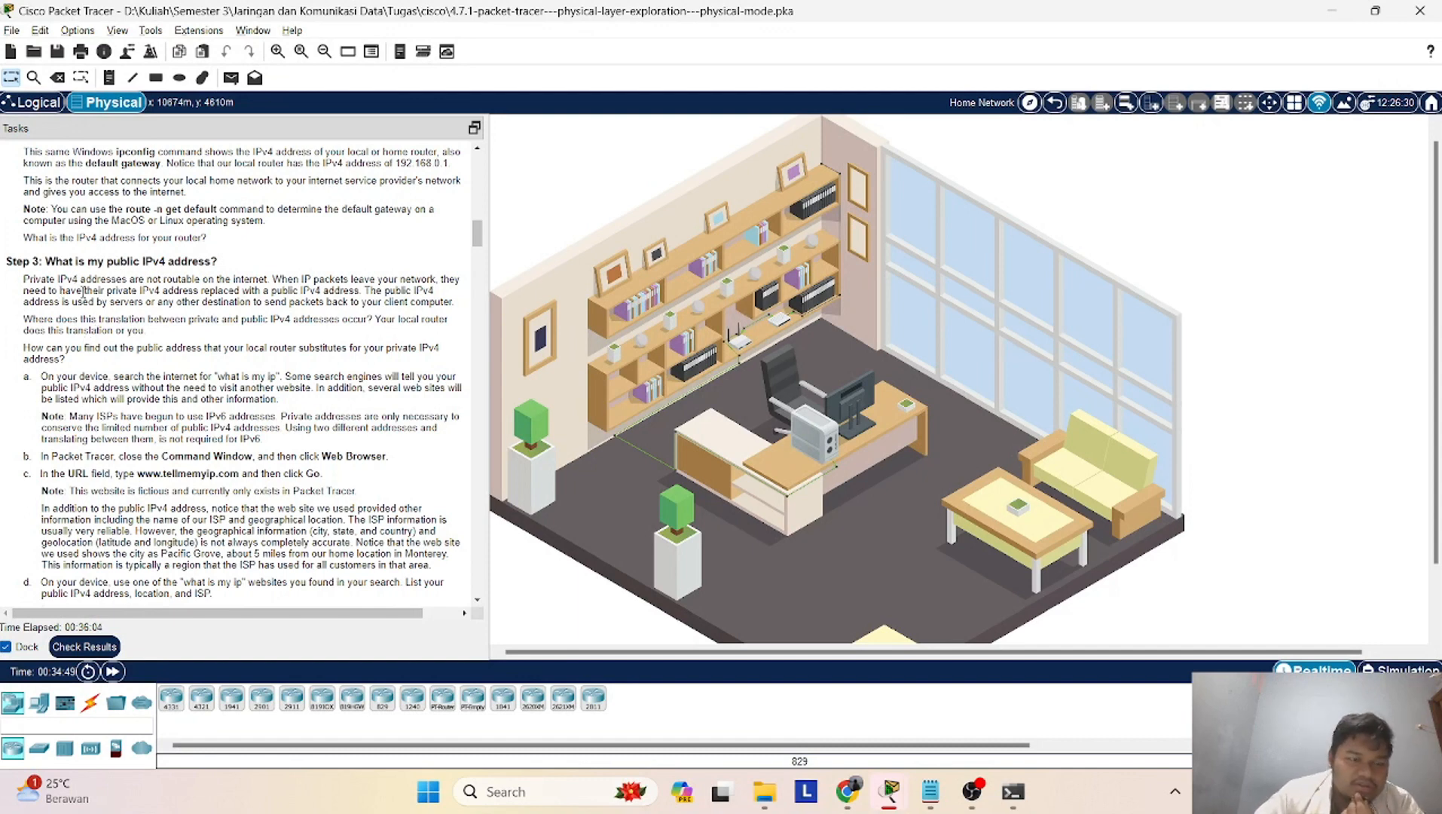
scroll(83, 292, "down", 1)
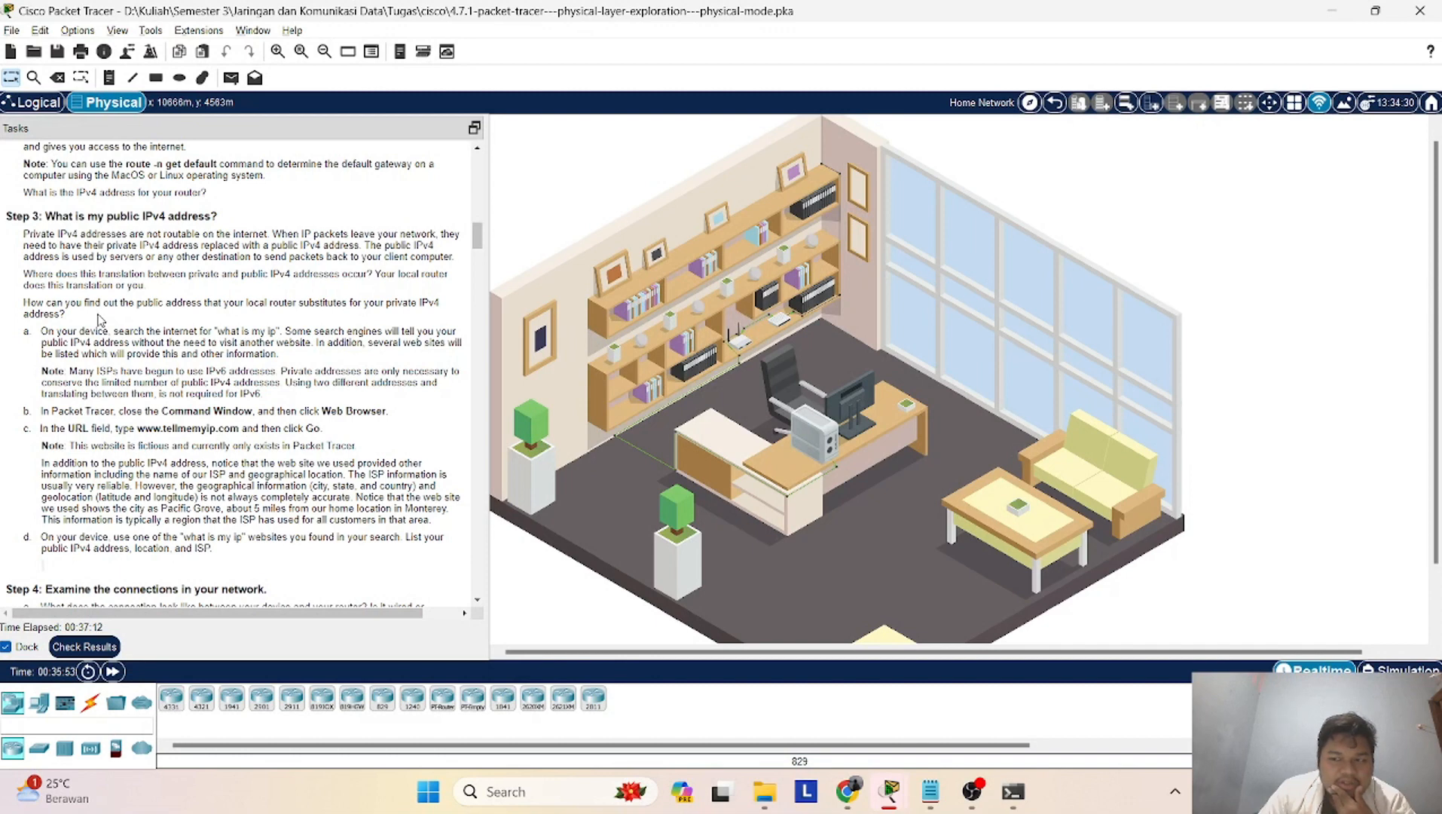
scroll(101, 324, "down", 1)
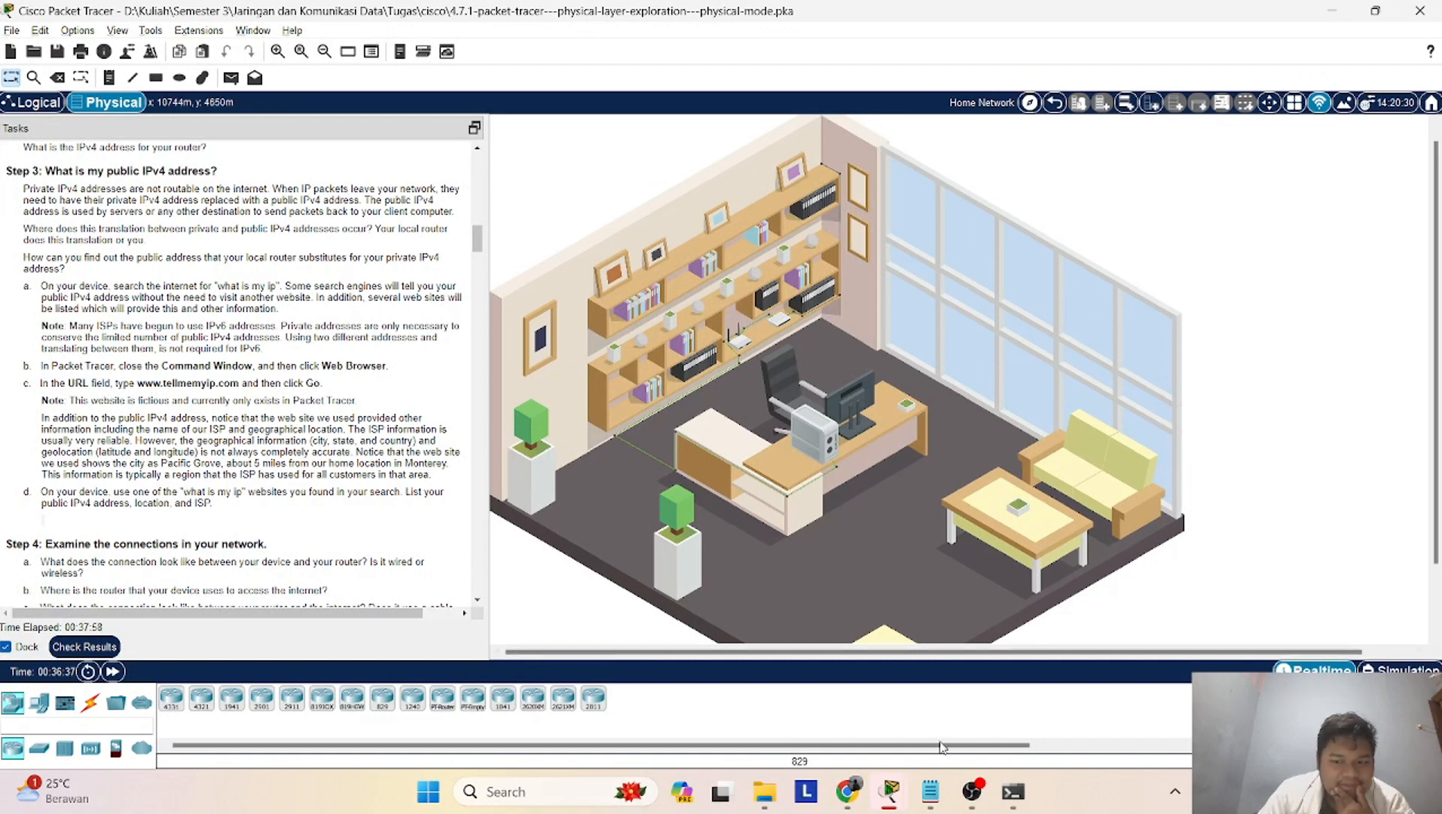
Return to the Home PC window, close its Command Prompt, and open the Web Browser
mouse_move(898, 795)
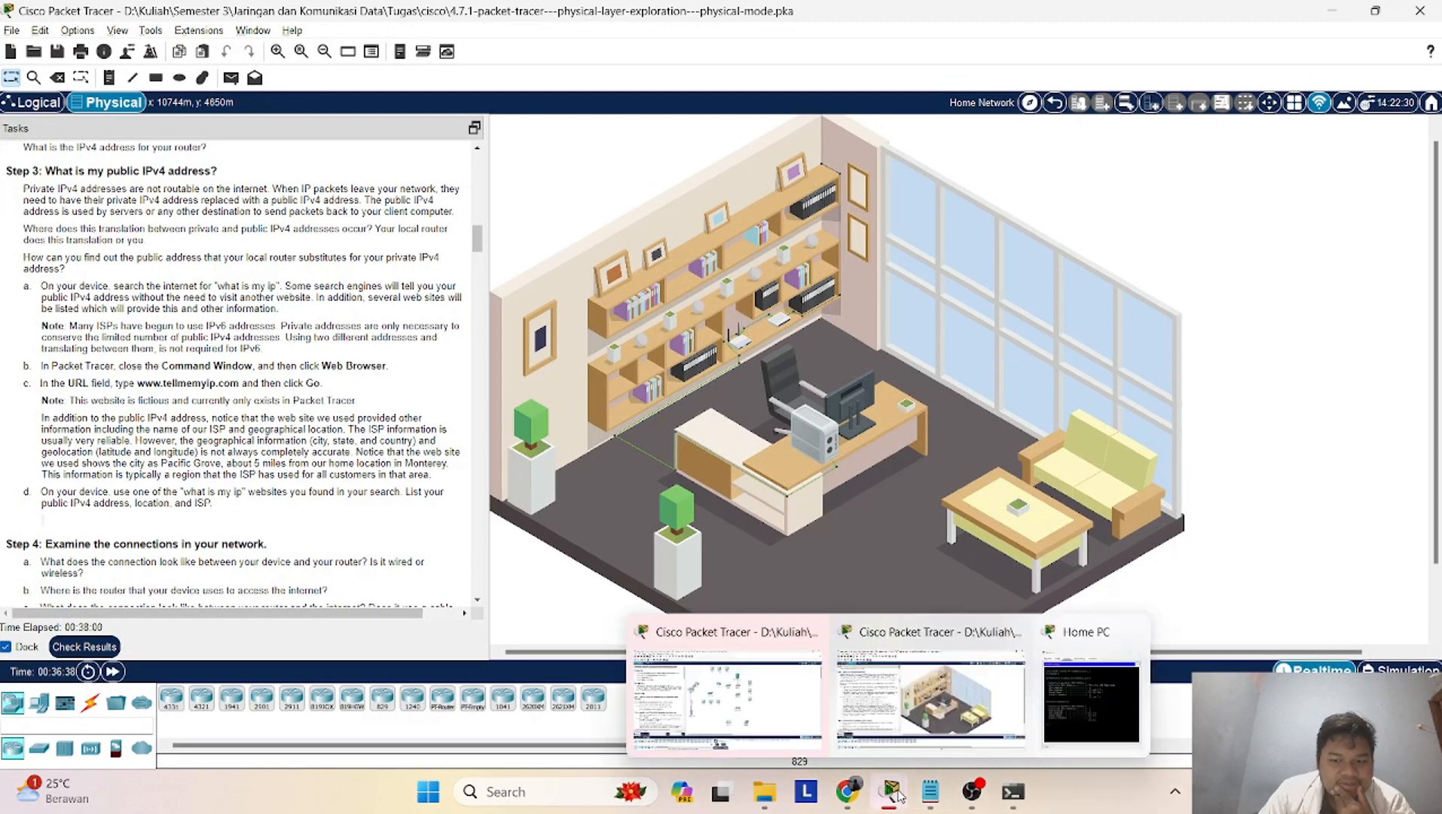
left_click(1084, 705)
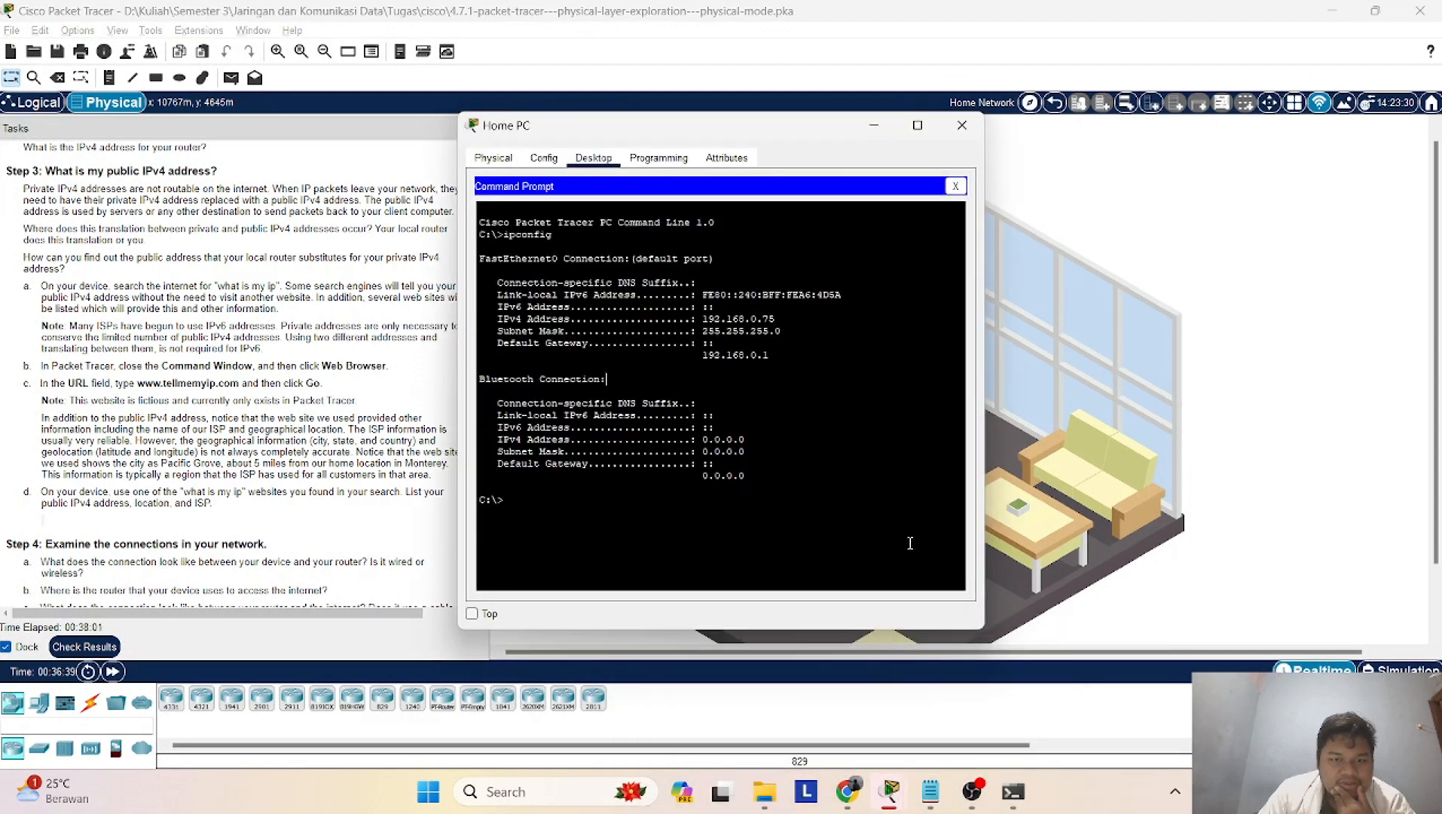
left_click(956, 187)
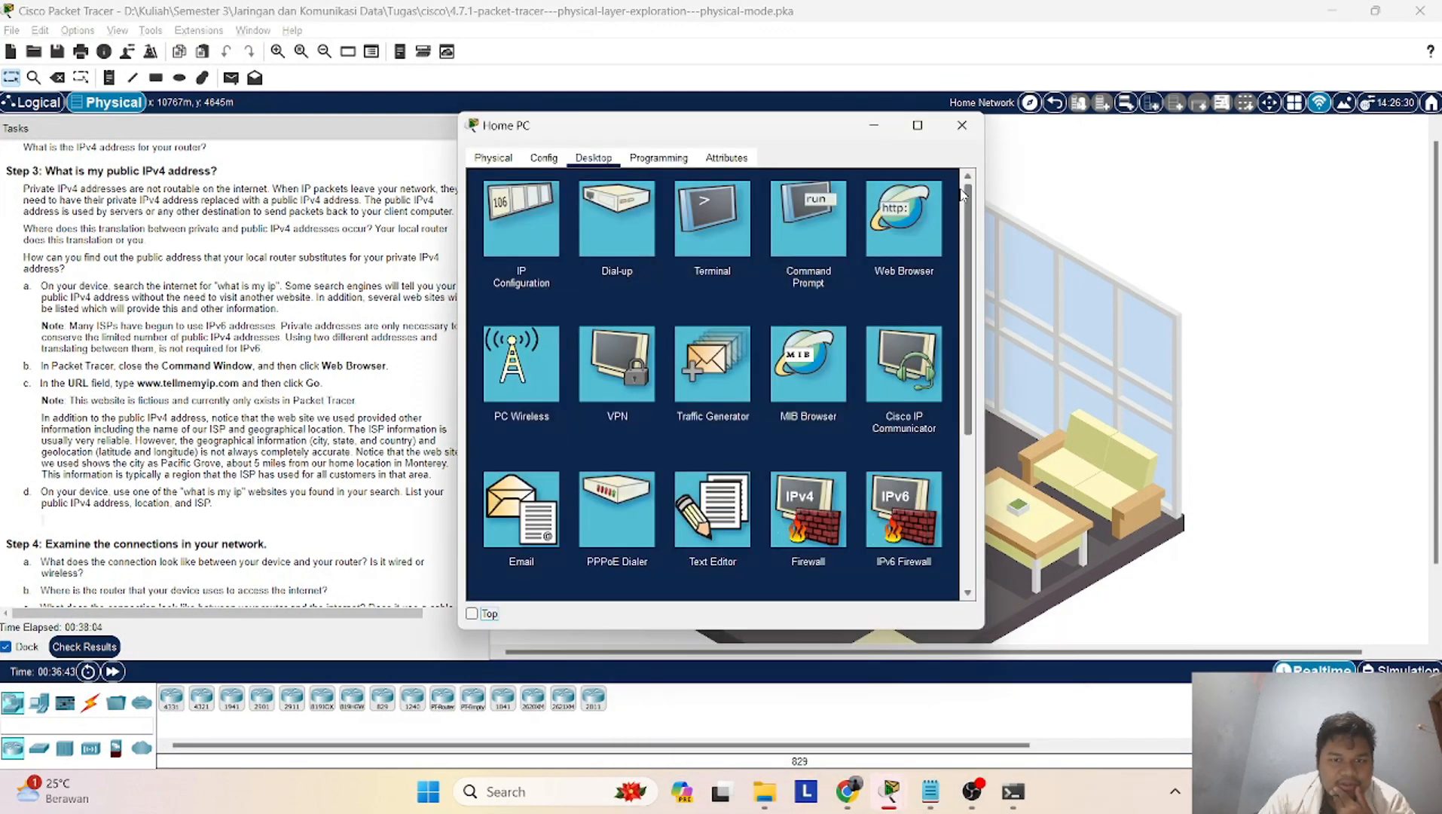
left_click(904, 215)
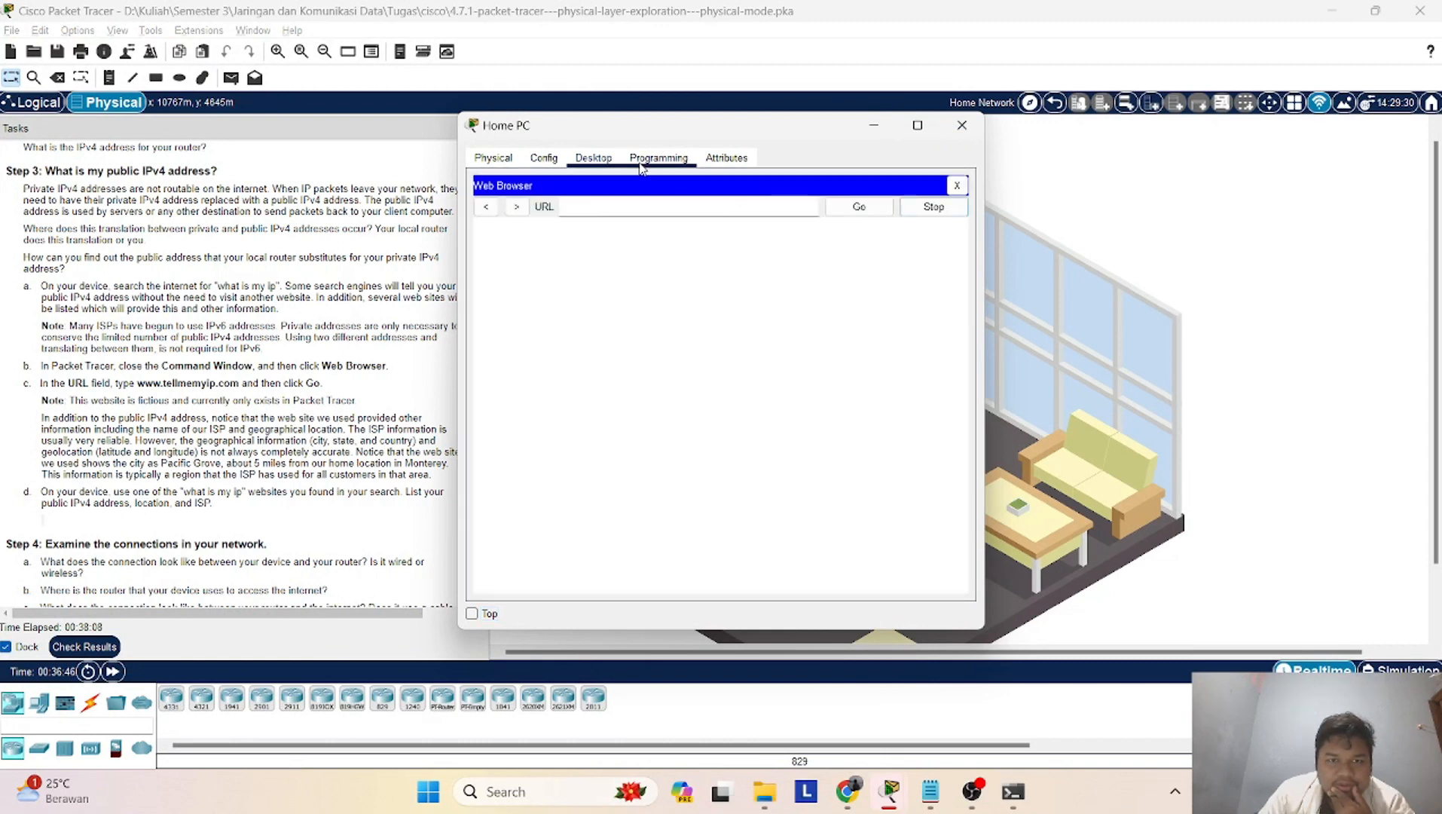
left_click(654, 203)
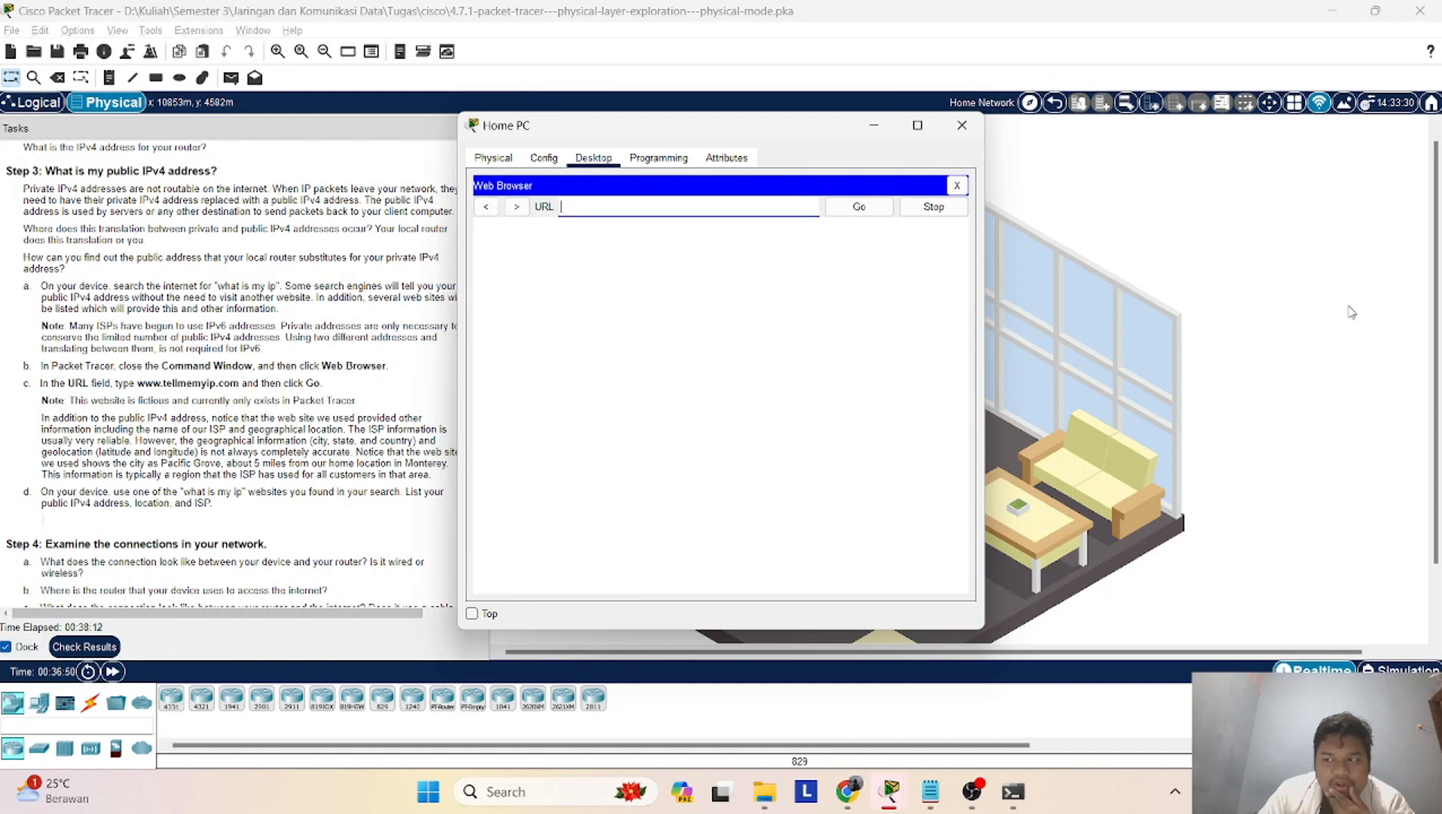
type("w")
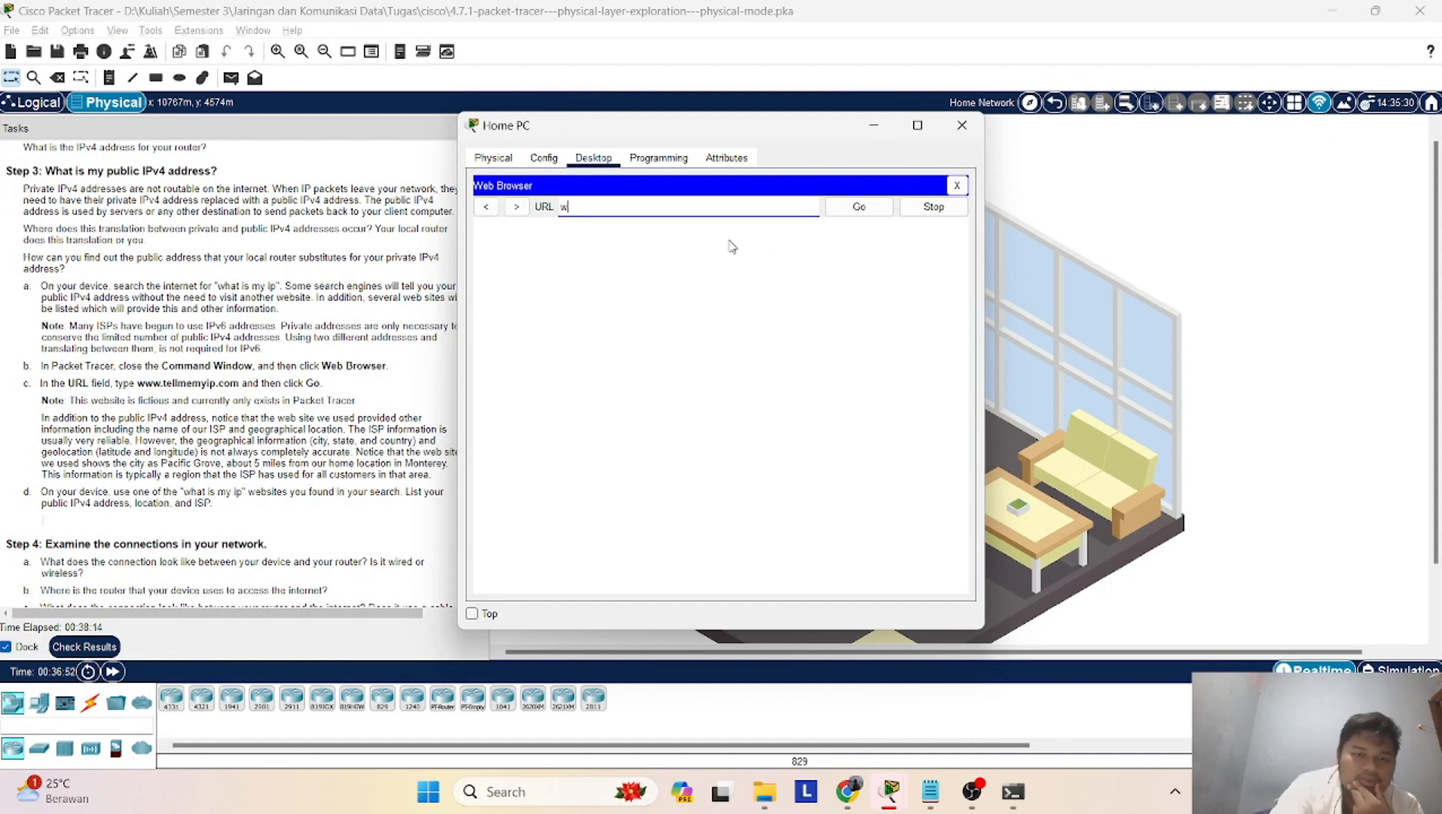
type("ww.te")
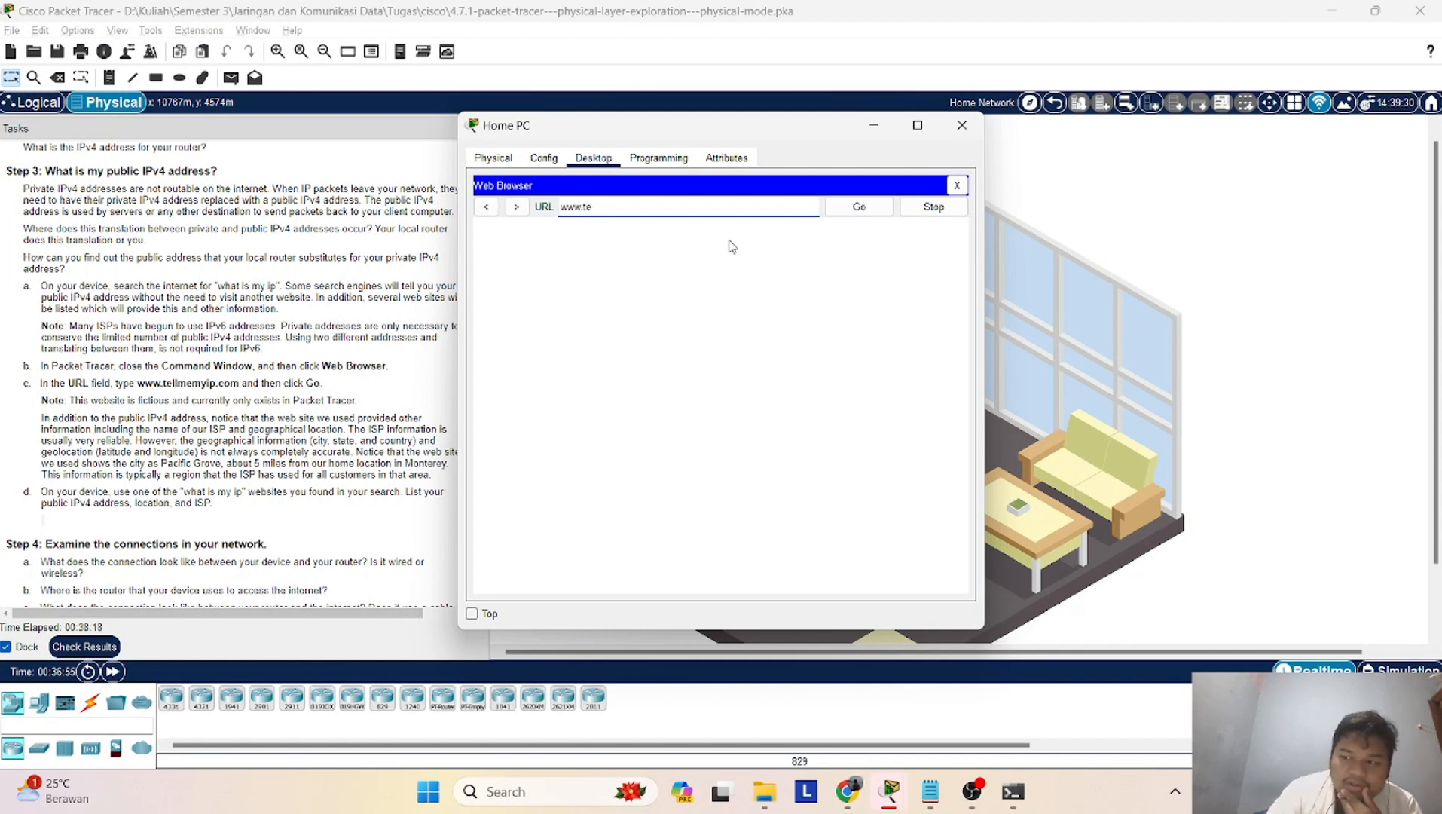
type("llme")
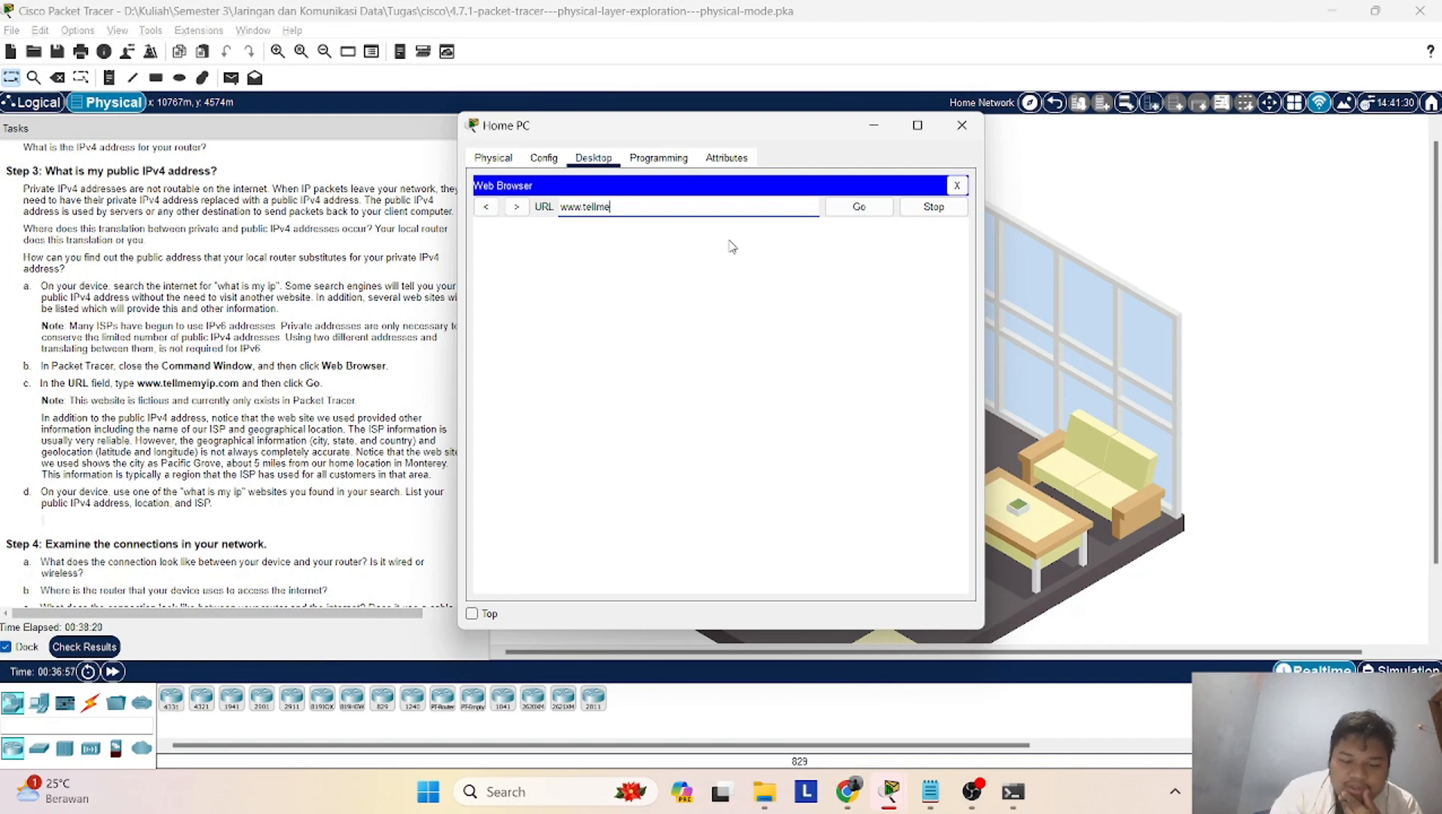
type("myi")
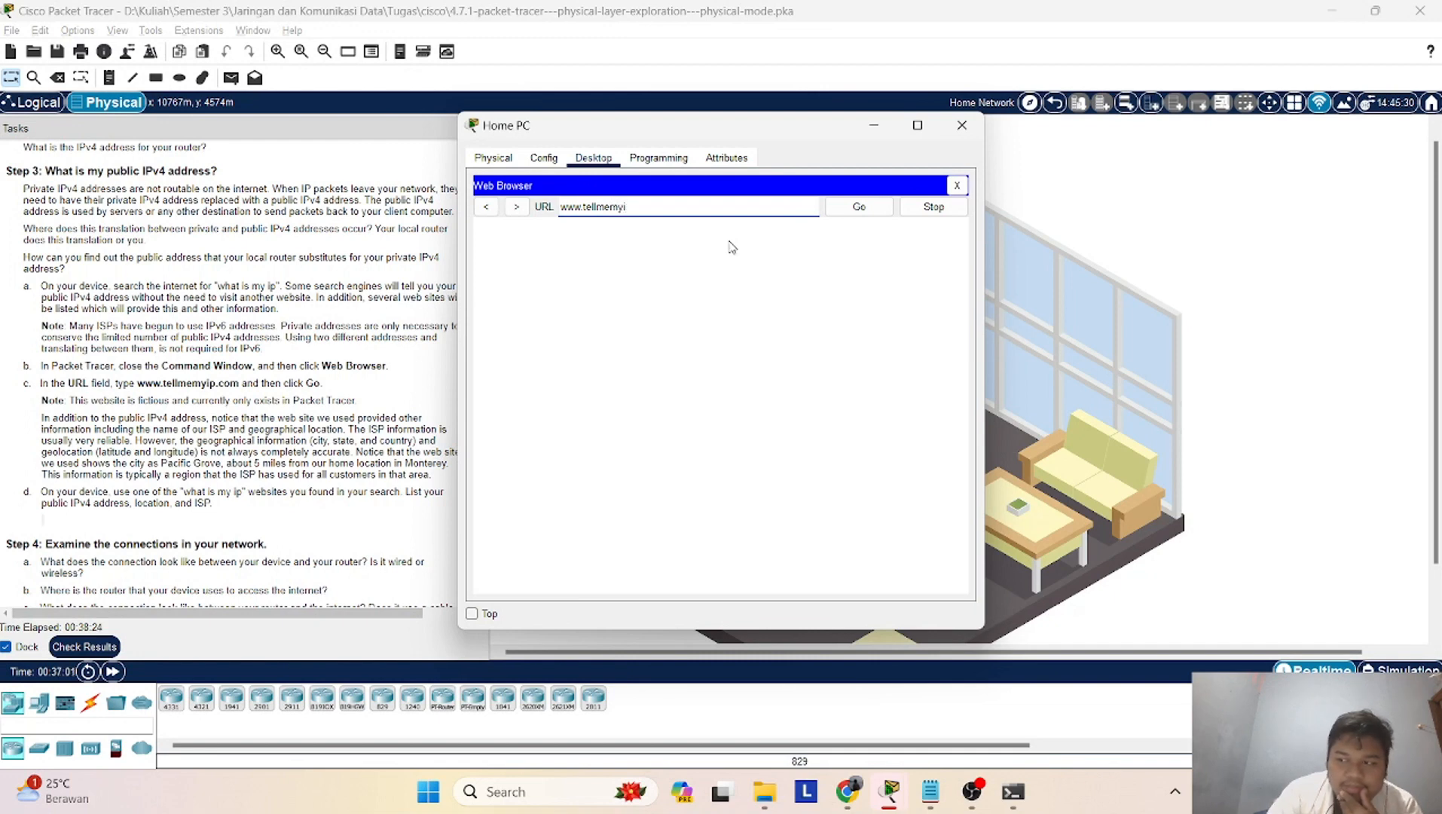
type("p.com")
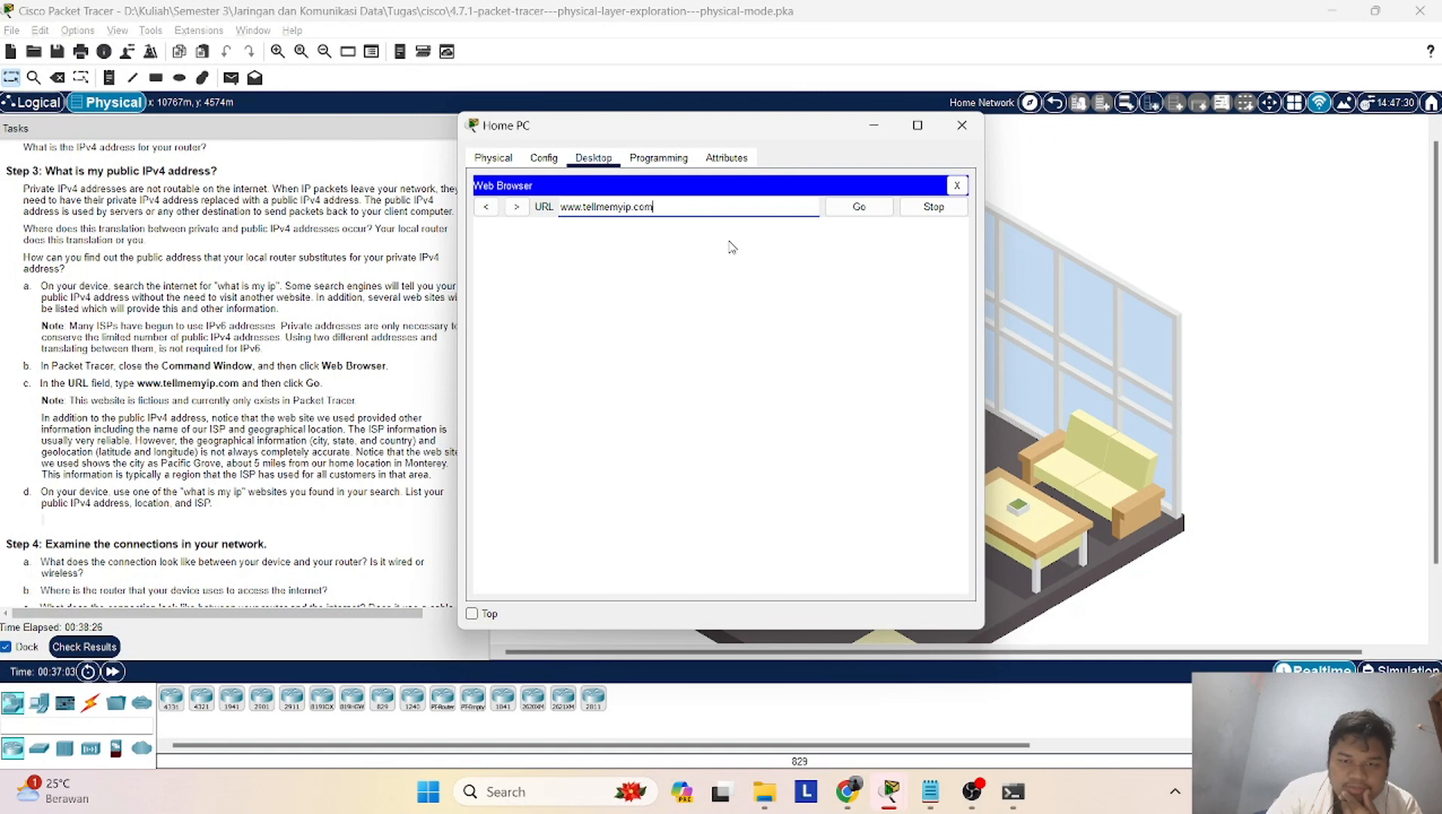
left_click(872, 213)
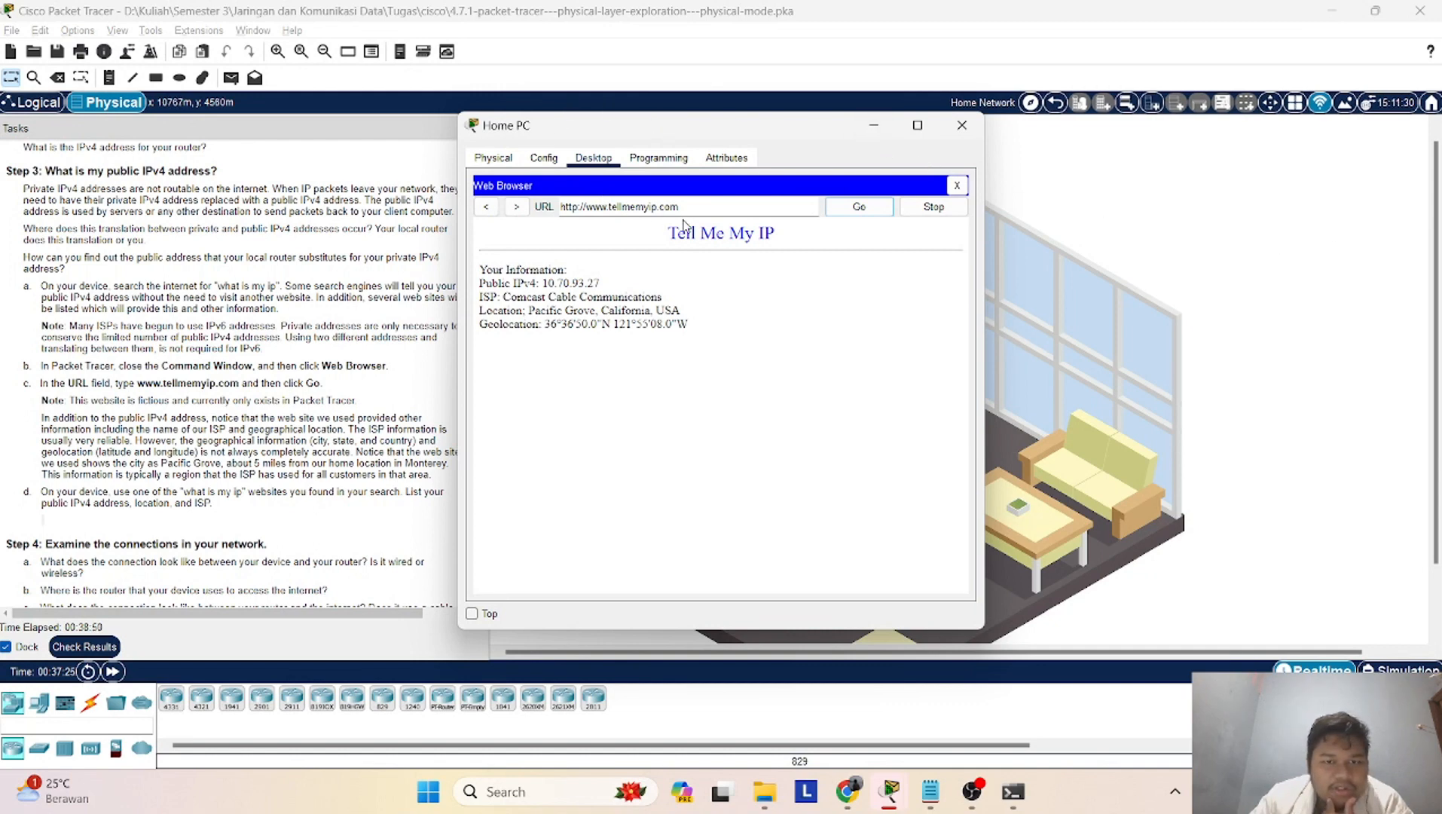
Copy the tellmemyip.com URL from the Home PC's browser, switch to Chrome, and load it in a new tab
left_click_drag(705, 208, 562, 209)
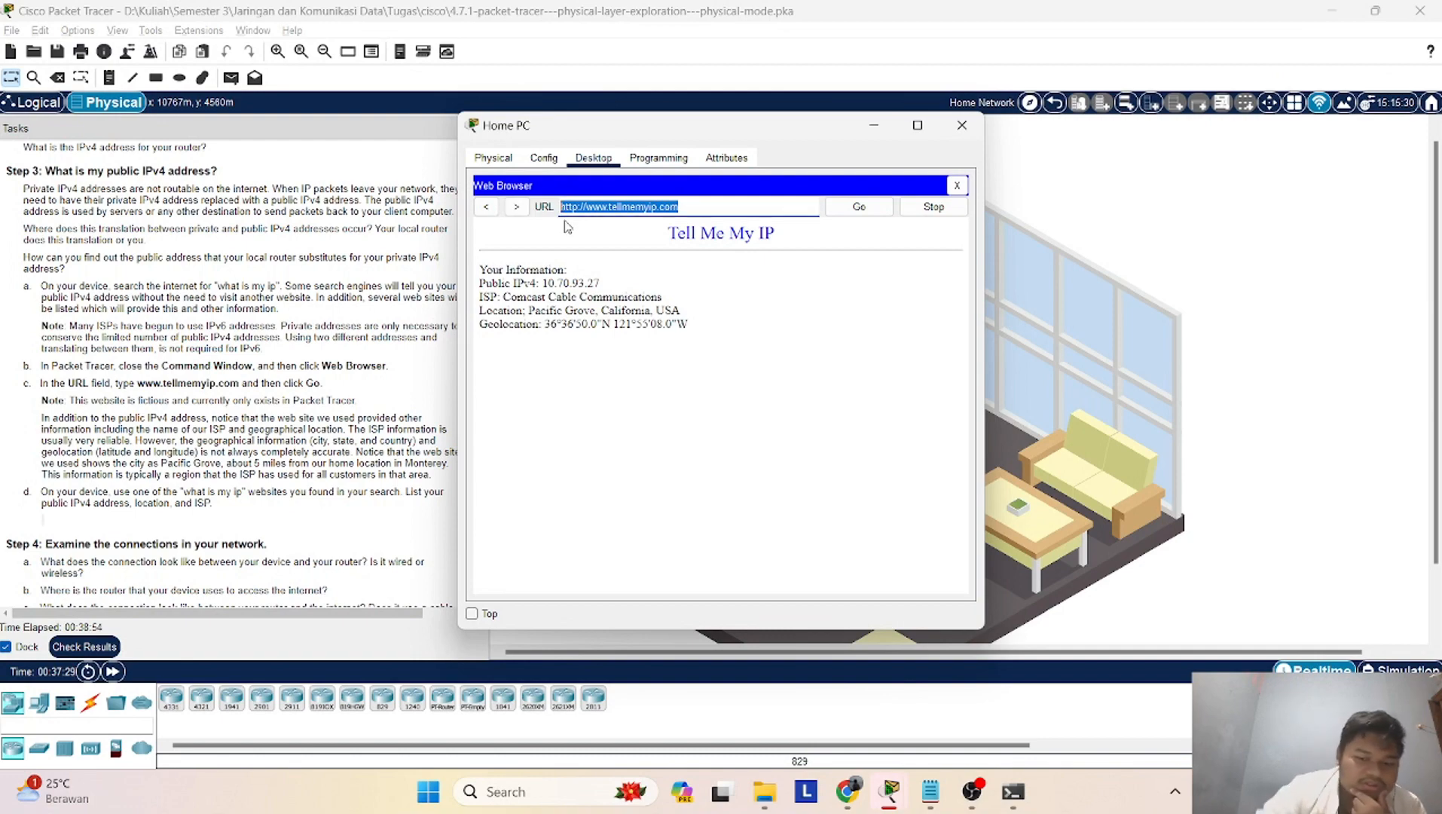
mouse_move(847, 791)
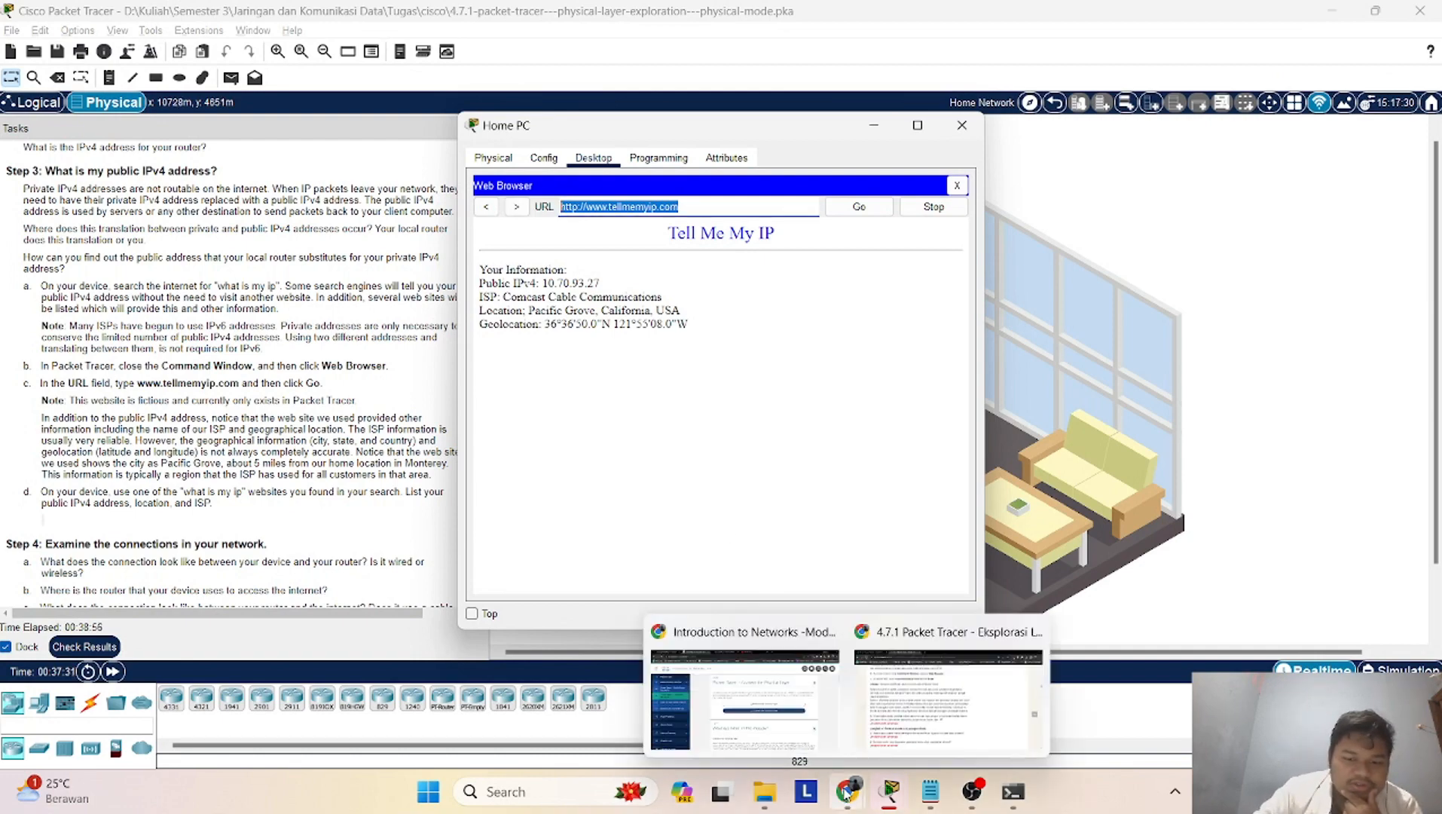
left_click(797, 684)
left_click(930, 18)
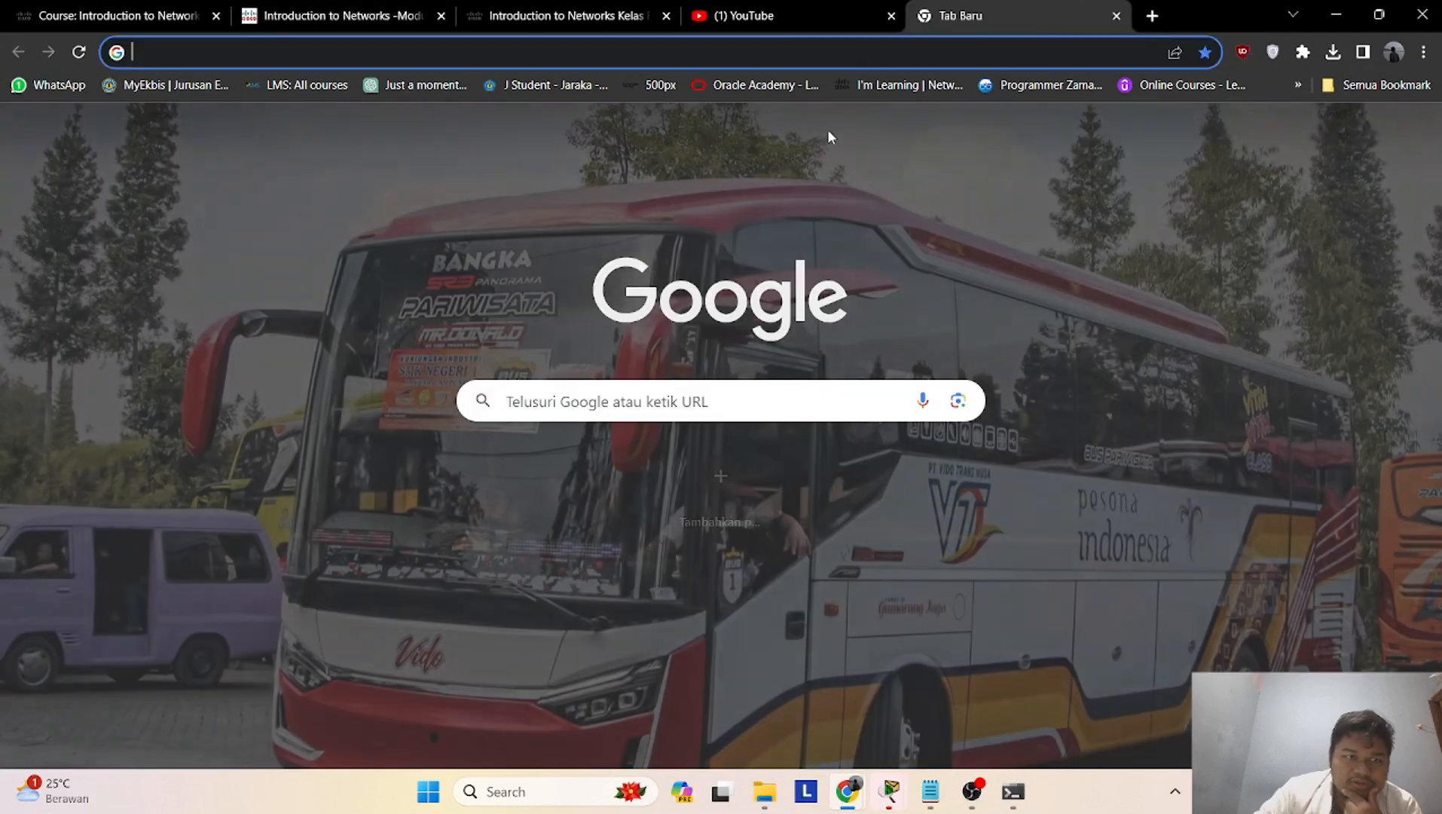
key("ctrl+v")
key("Return")
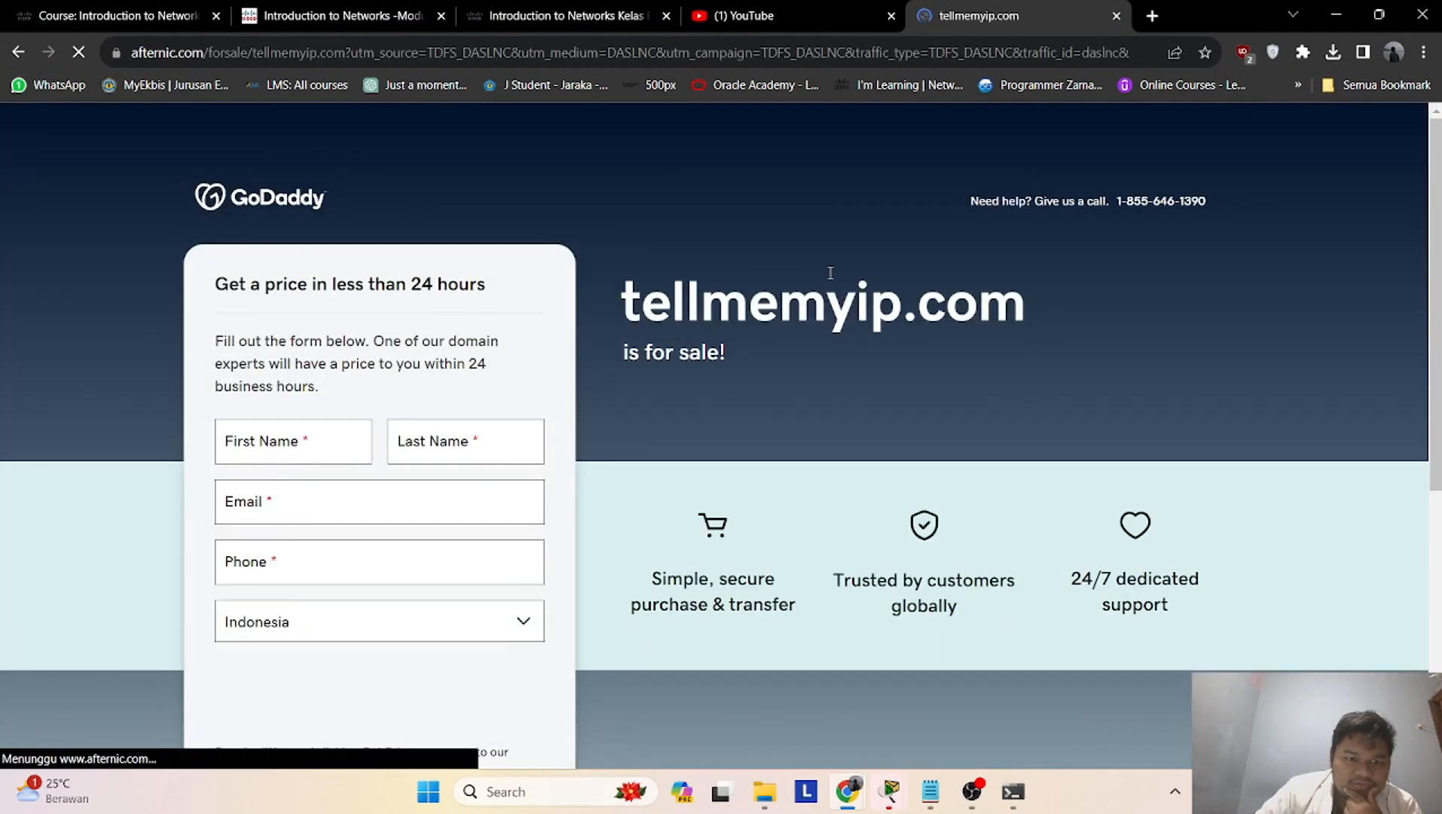
Look over the page that tellmemyip.com opens in Chrome, and minimize Chrome to return to Packet Tracer
scroll(831, 274, "down", 5)
scroll(832, 275, "up", 5)
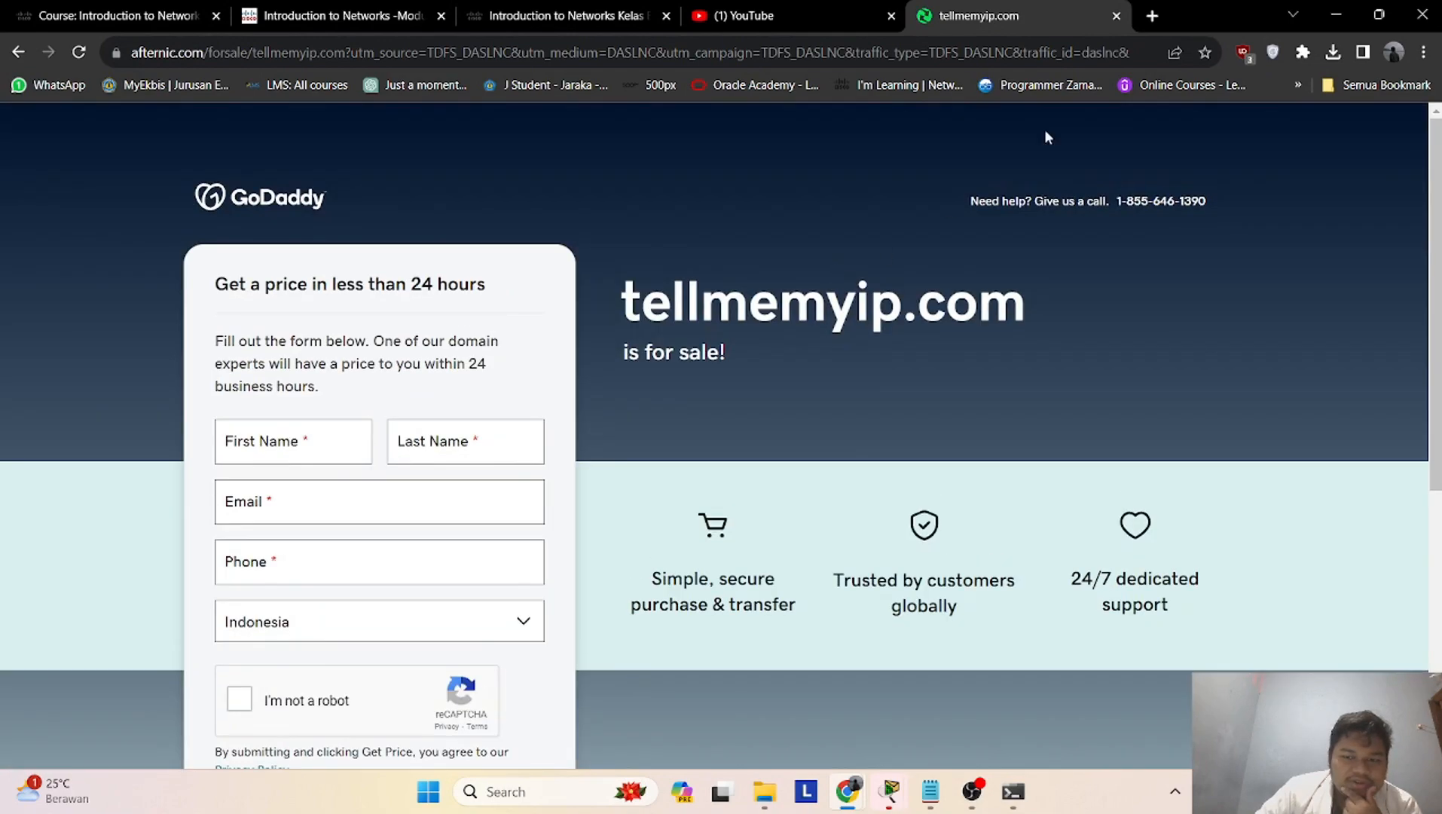
left_click(1336, 15)
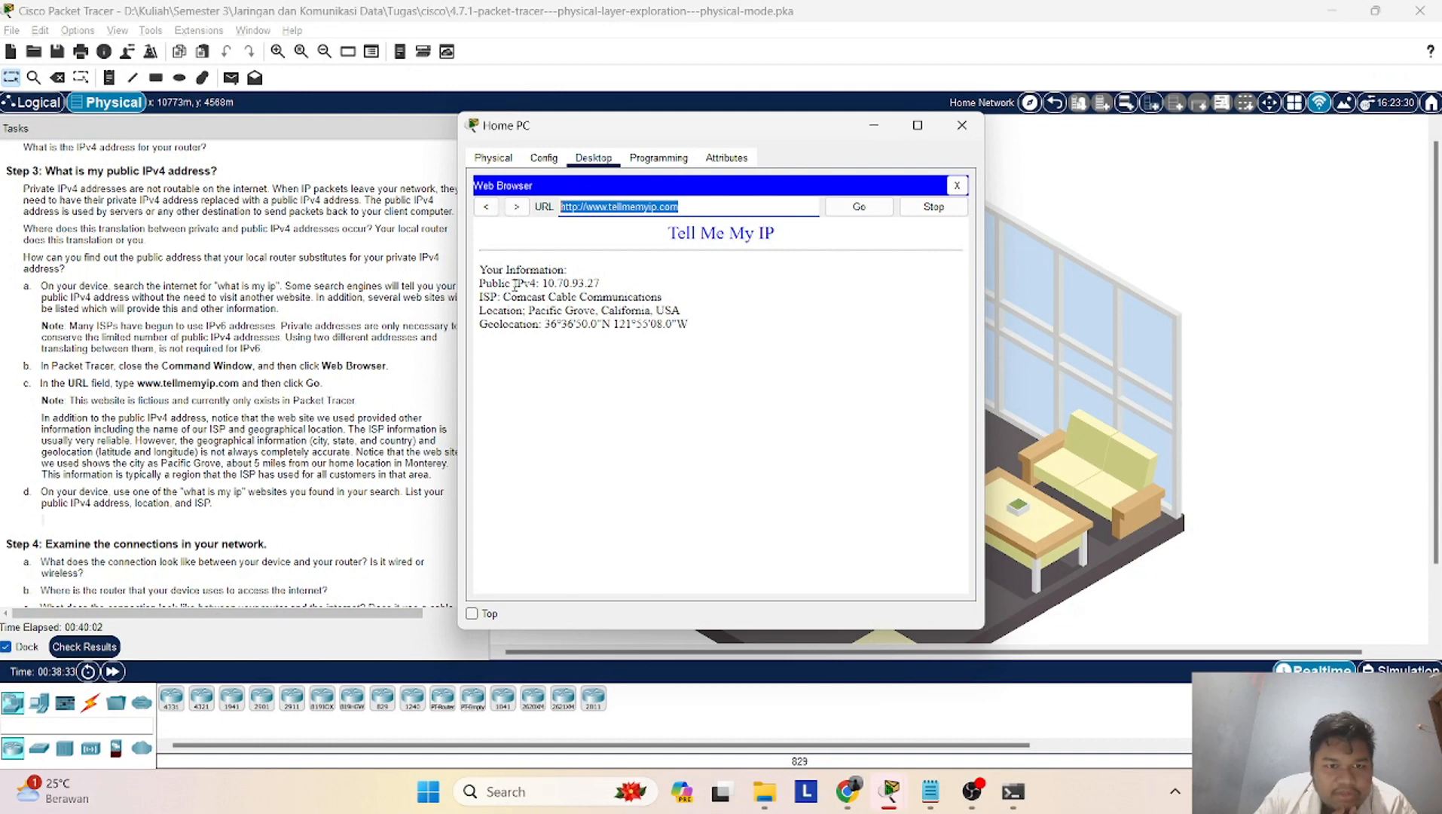
Highlight and read the public IPv4 address, ISP, location and geolocation on the Home PC's Tell Me My IP page
left_click_drag(512, 283, 601, 283)
left_click_drag(504, 299, 663, 301)
left_click_drag(534, 311, 695, 312)
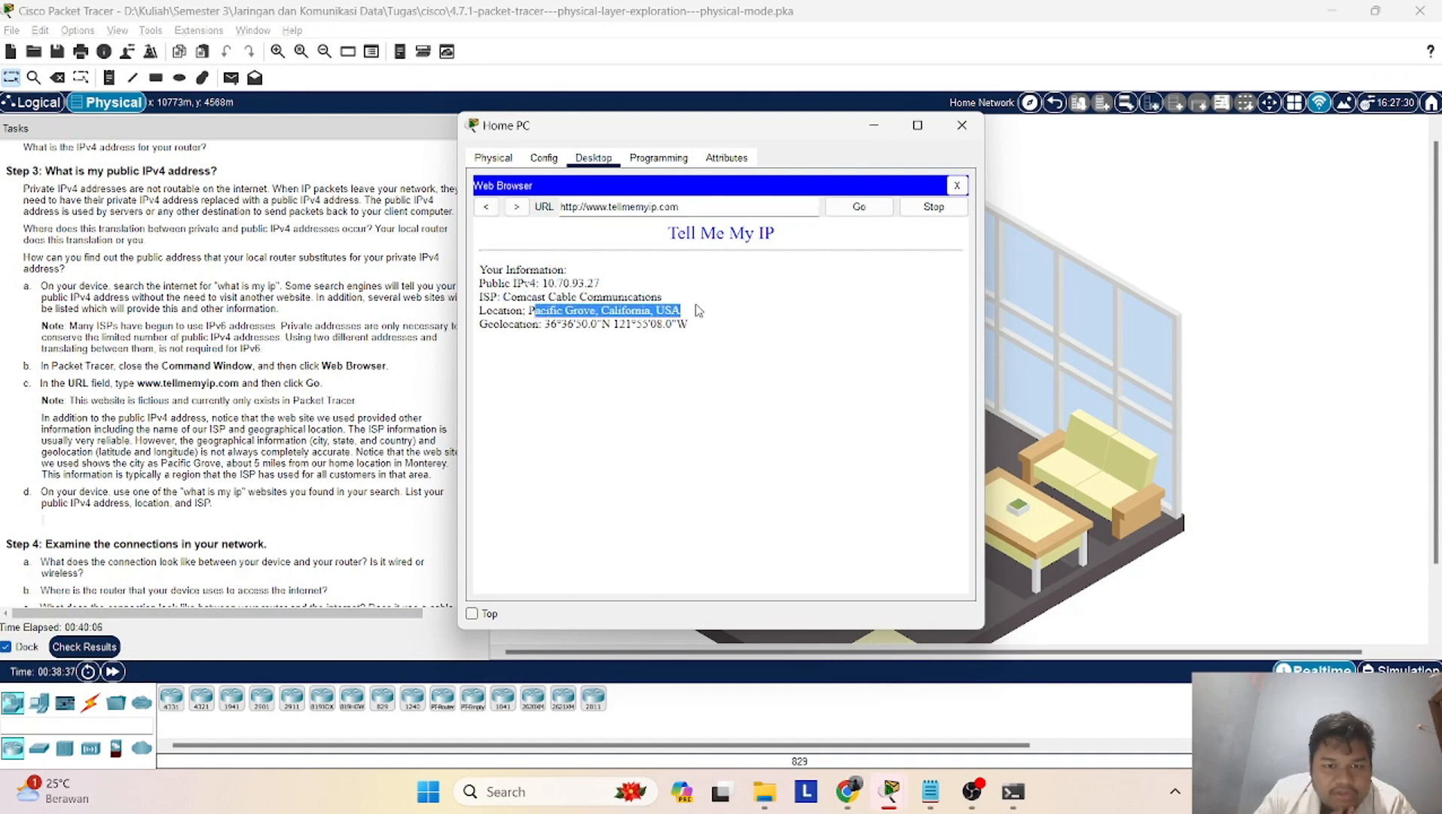
left_click_drag(544, 325, 706, 327)
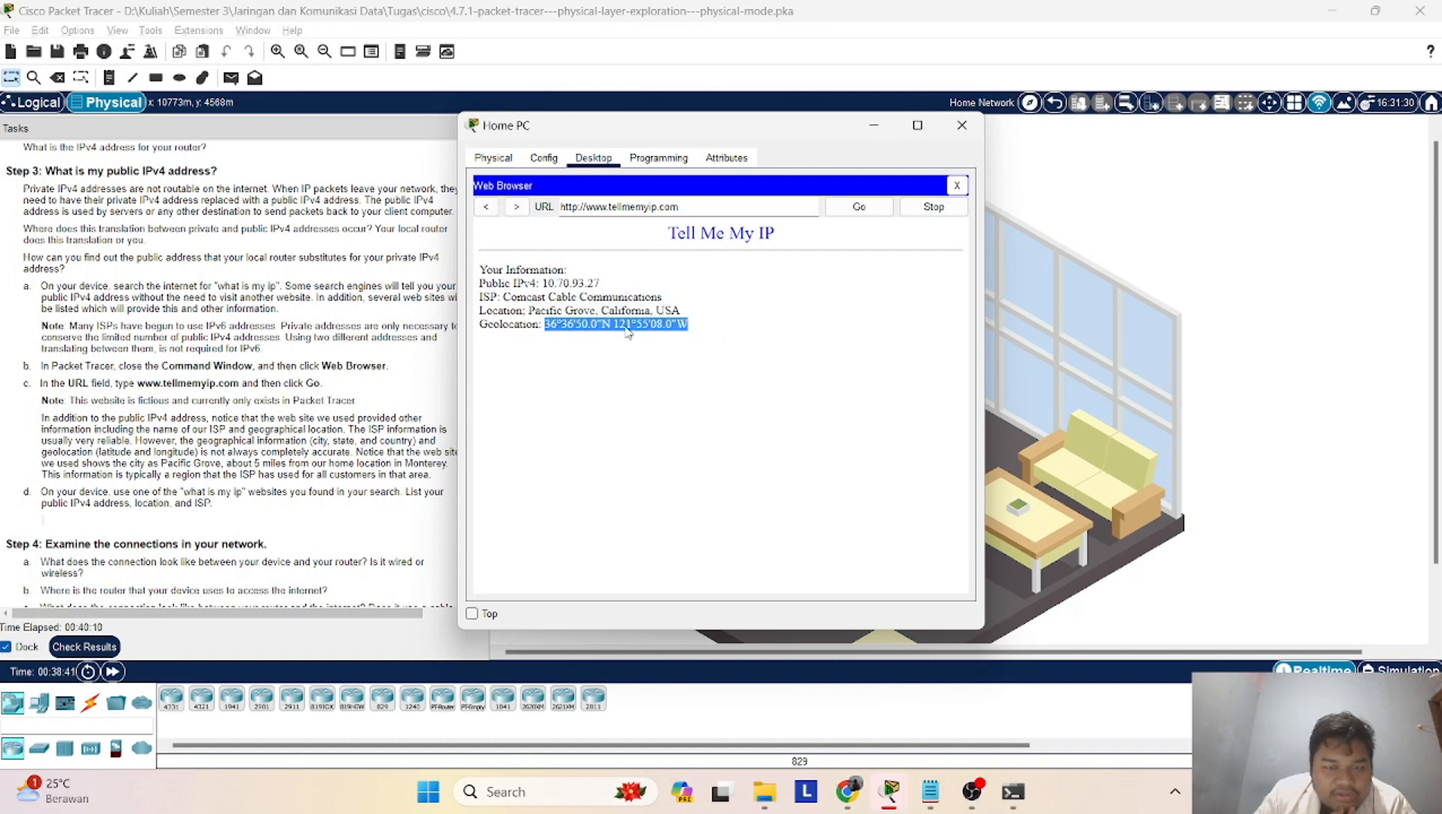
left_click(741, 313)
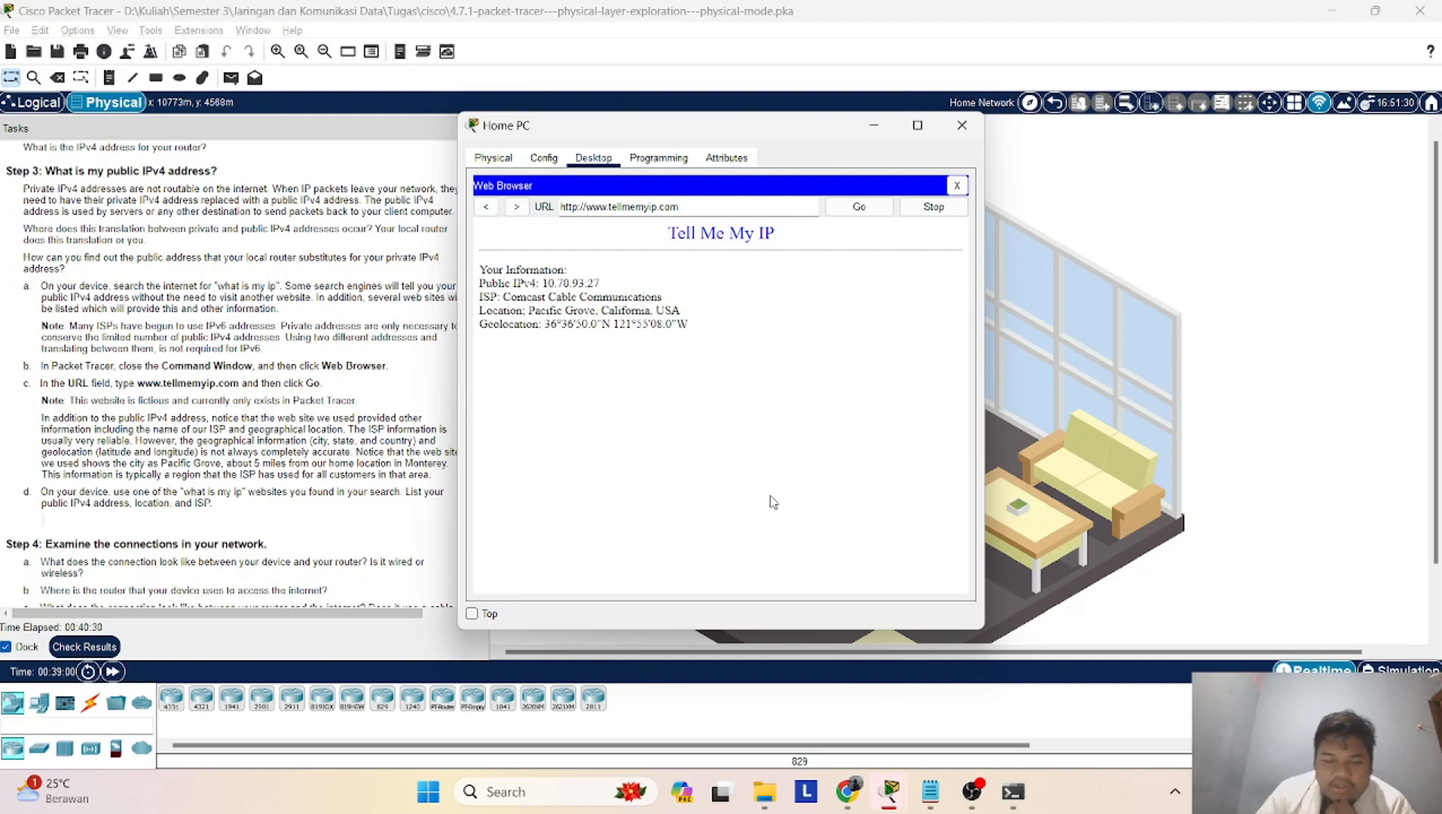
Switch to the Chrome window showing tellmemyip.com, open a new tab, and close the tellmemyip.com tab
mouse_move(932, 789)
mouse_move(847, 791)
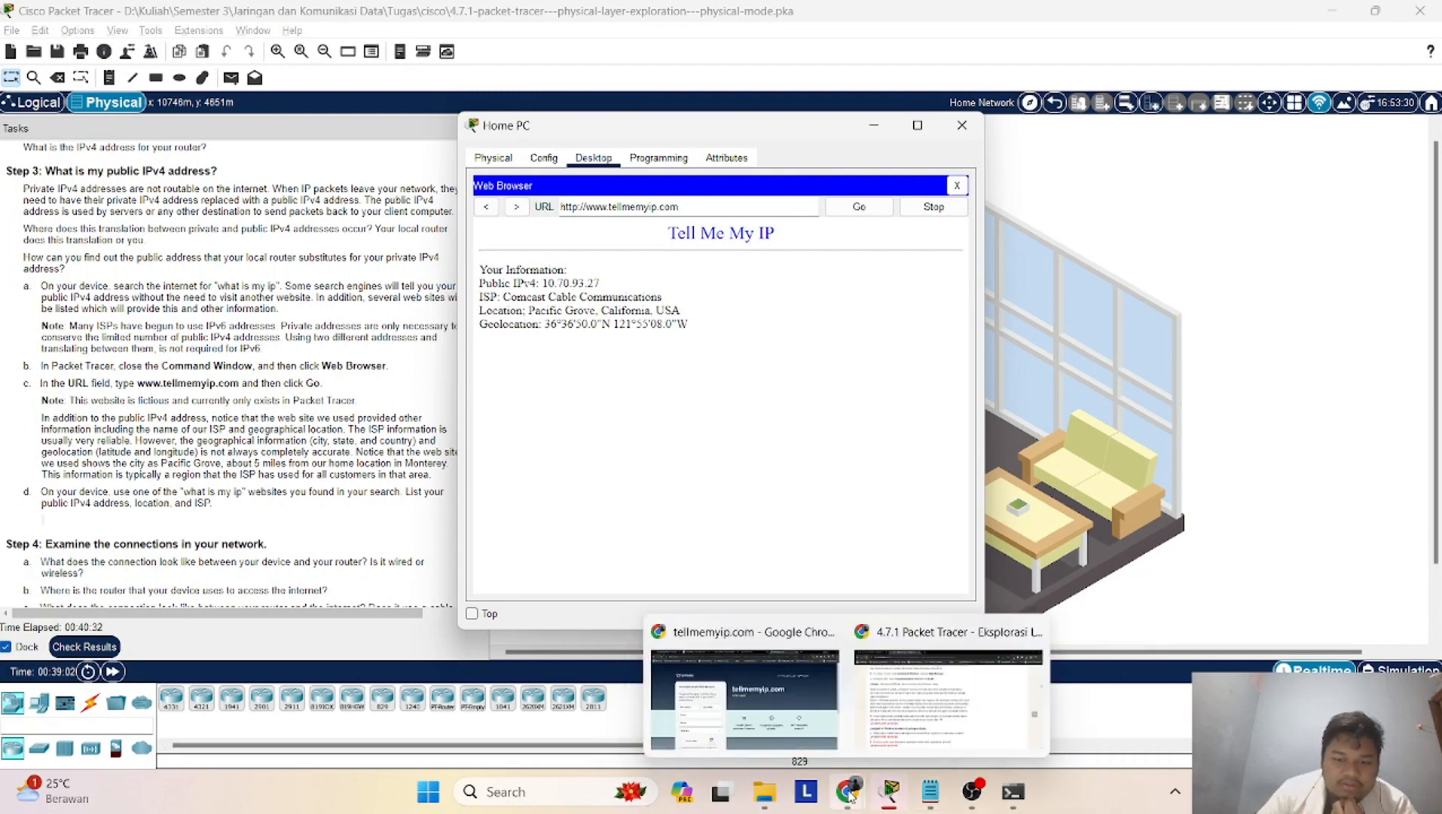
mouse_move(907, 725)
left_click(744, 701)
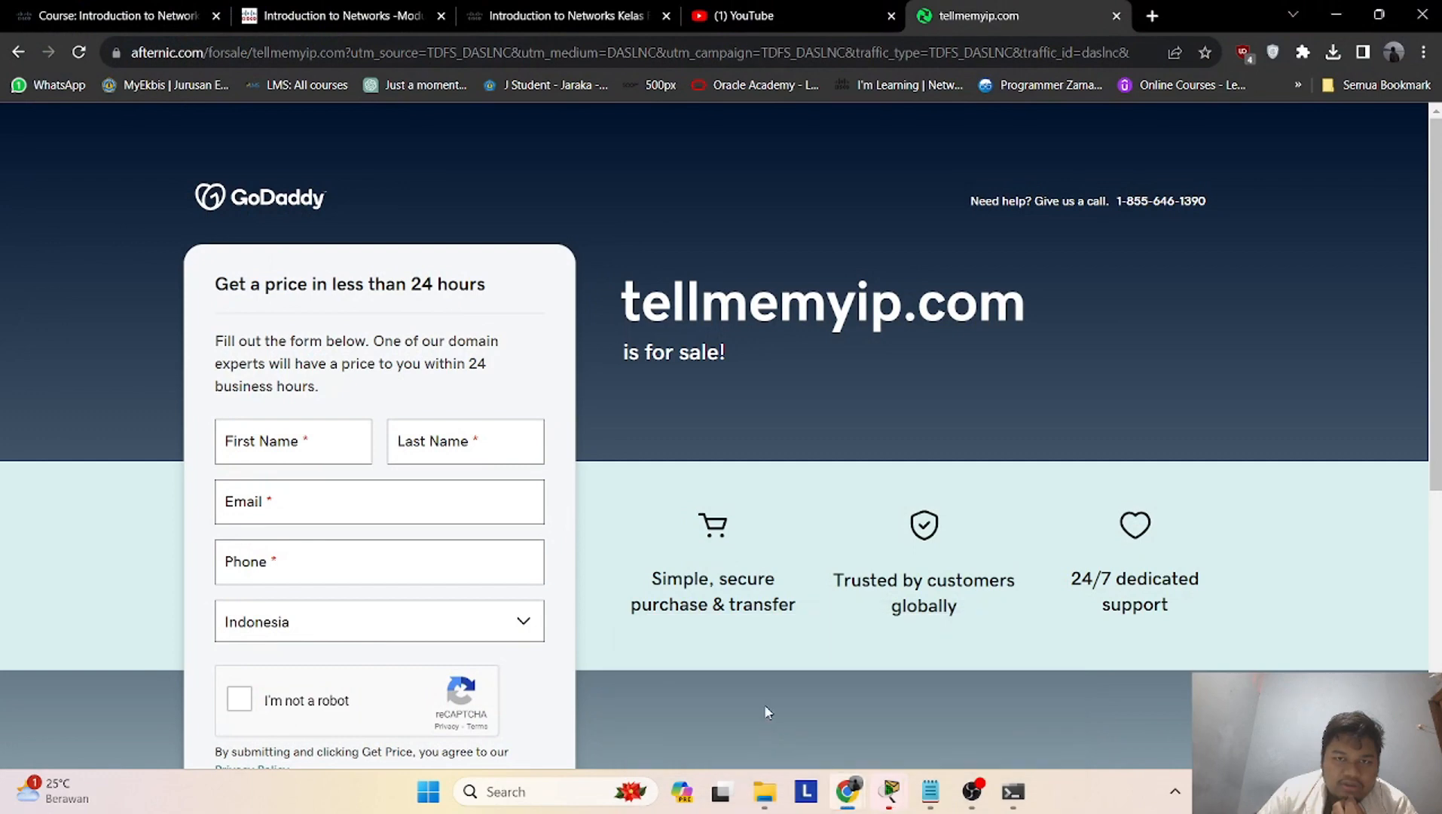
left_click(1146, 18)
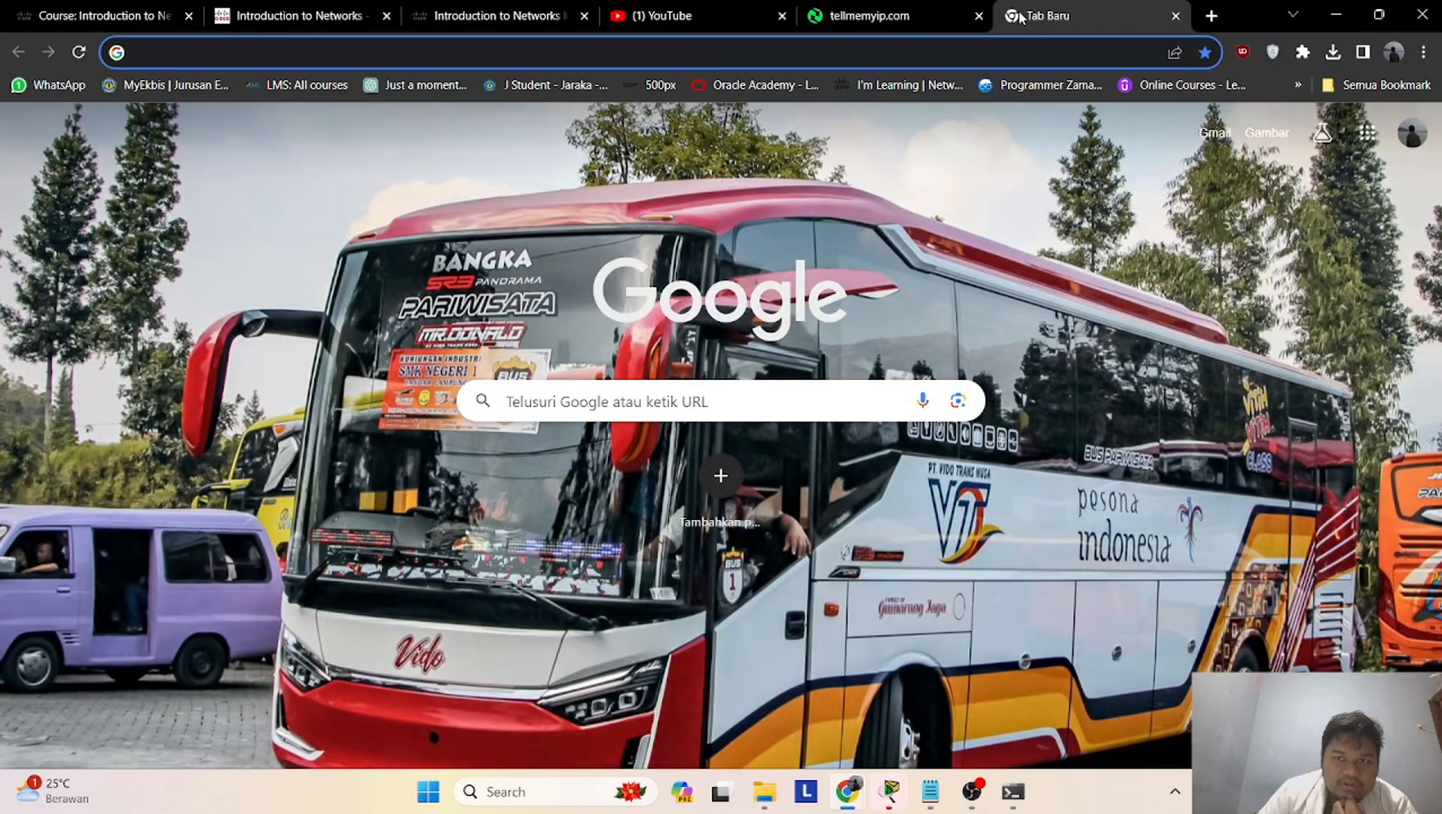
Return to Packet Tracer's Home Network window and copy the phrase "what is my ip" from Step 3d of the instructions
mouse_move(890, 791)
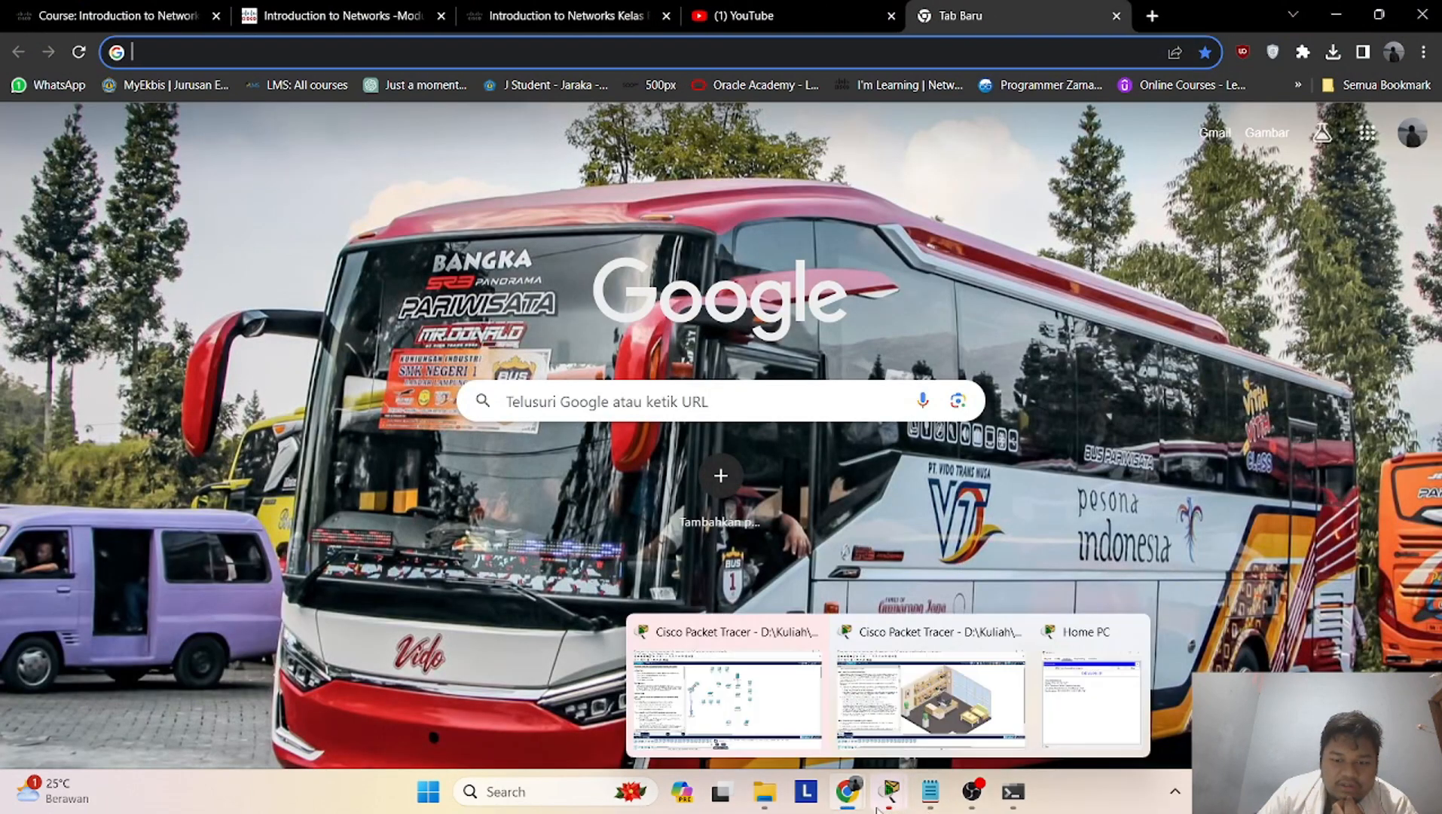
left_click(1087, 694)
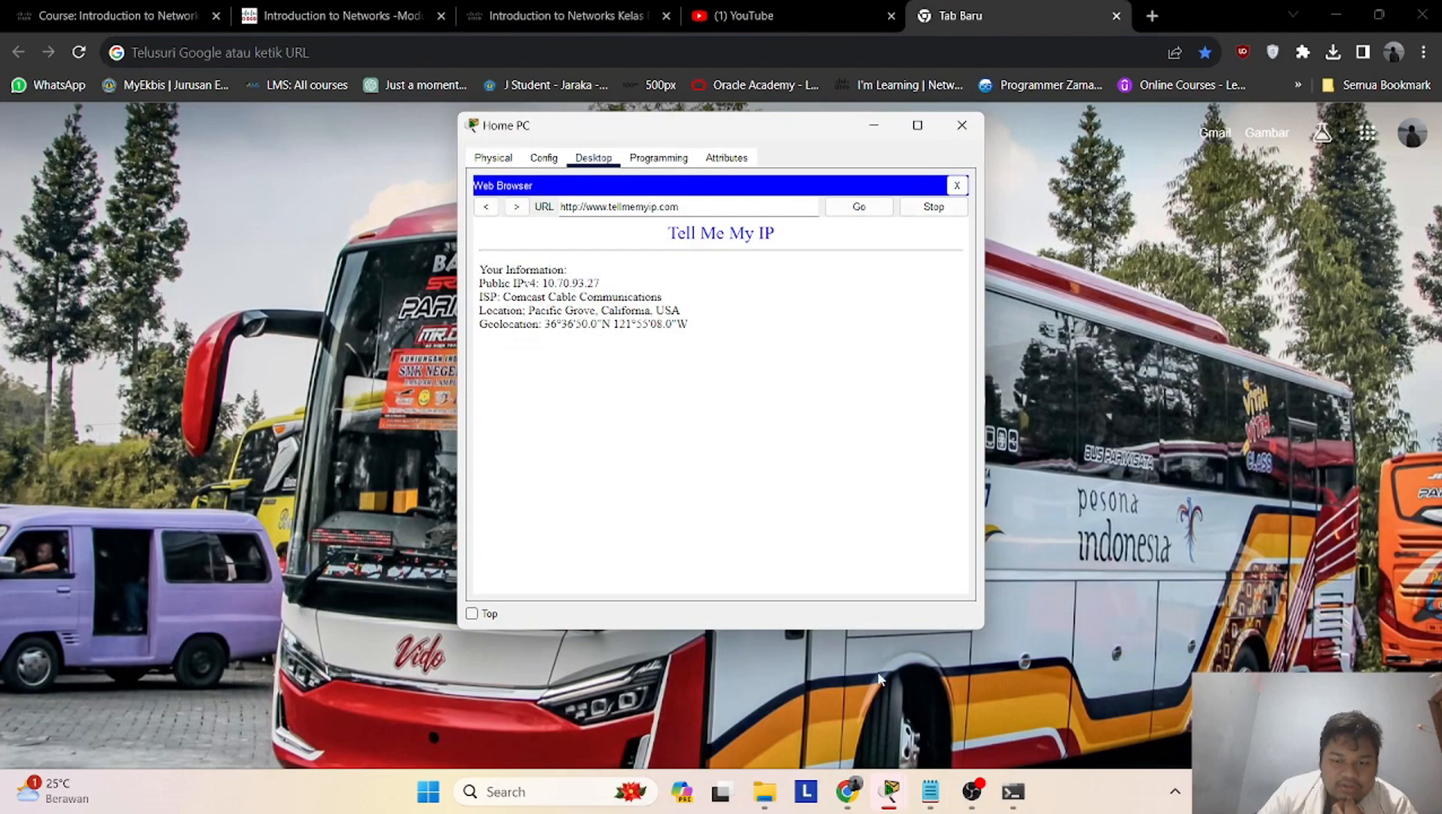
left_click(911, 708)
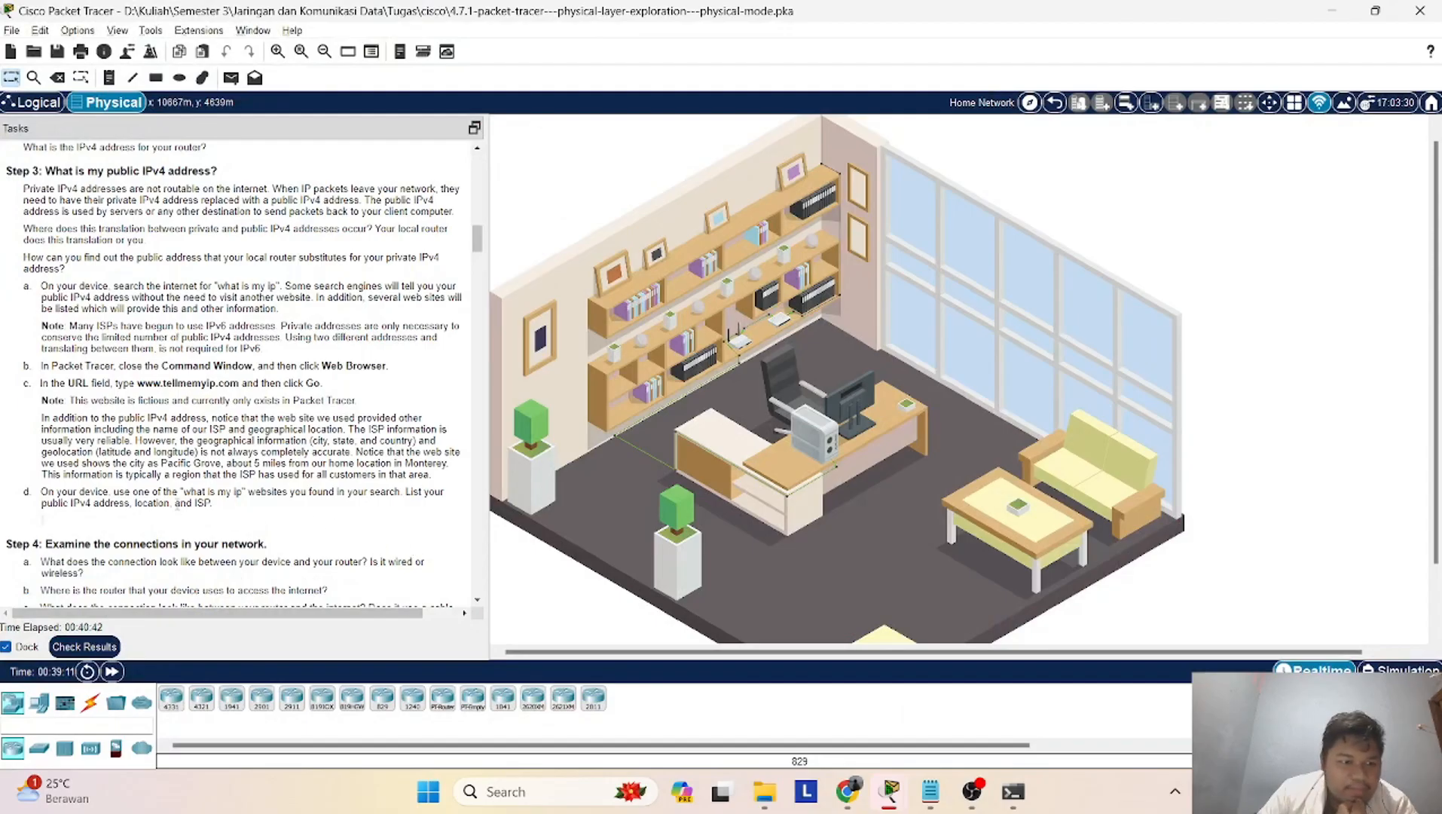
left_click_drag(184, 492, 243, 493)
right_click(220, 492)
left_click(237, 499)
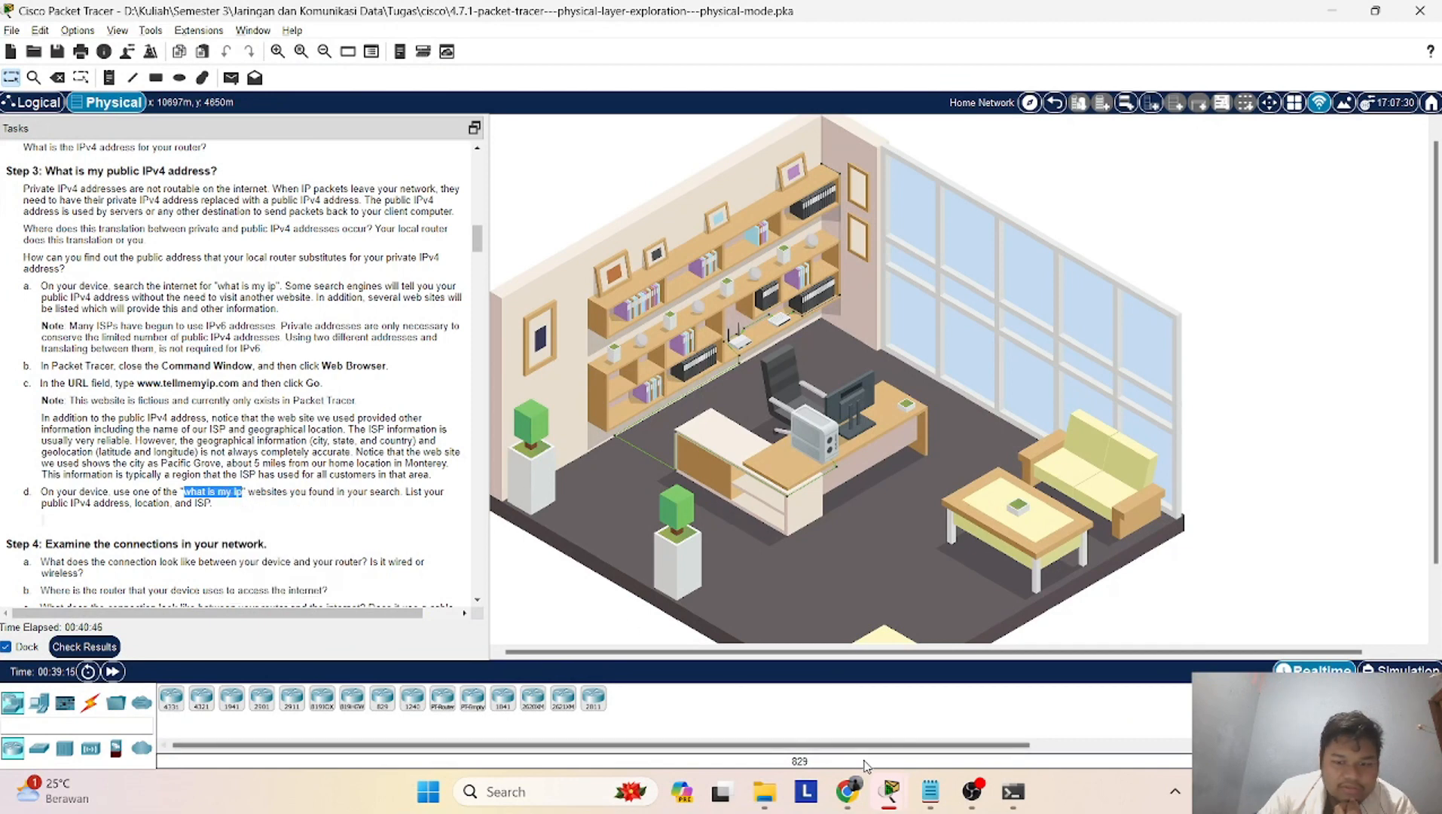
Switch back to the empty Chrome tab and search Google for the copied phrase "what is my ip"
mouse_move(848, 788)
left_click(744, 699)
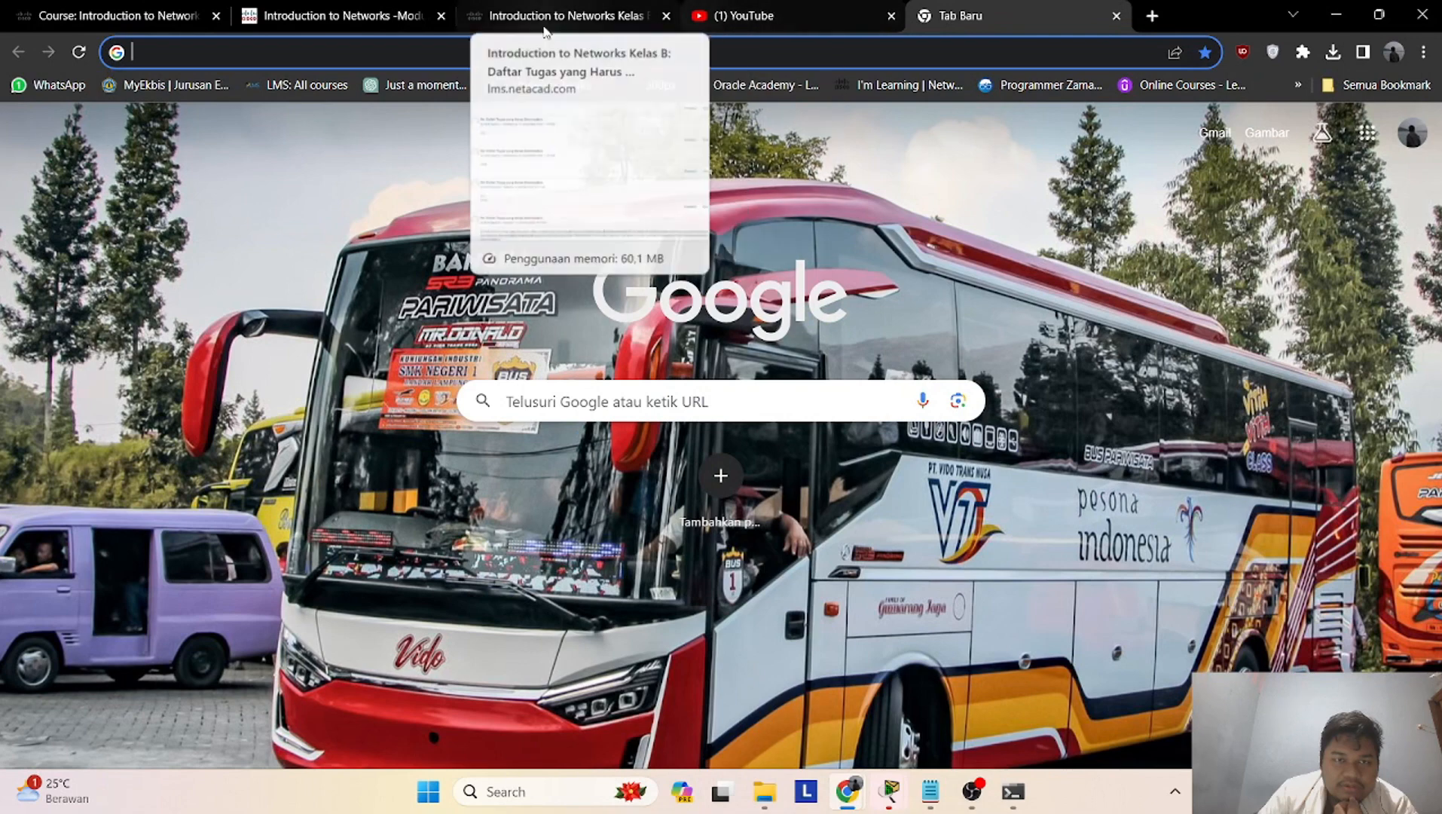
right_click(759, 51)
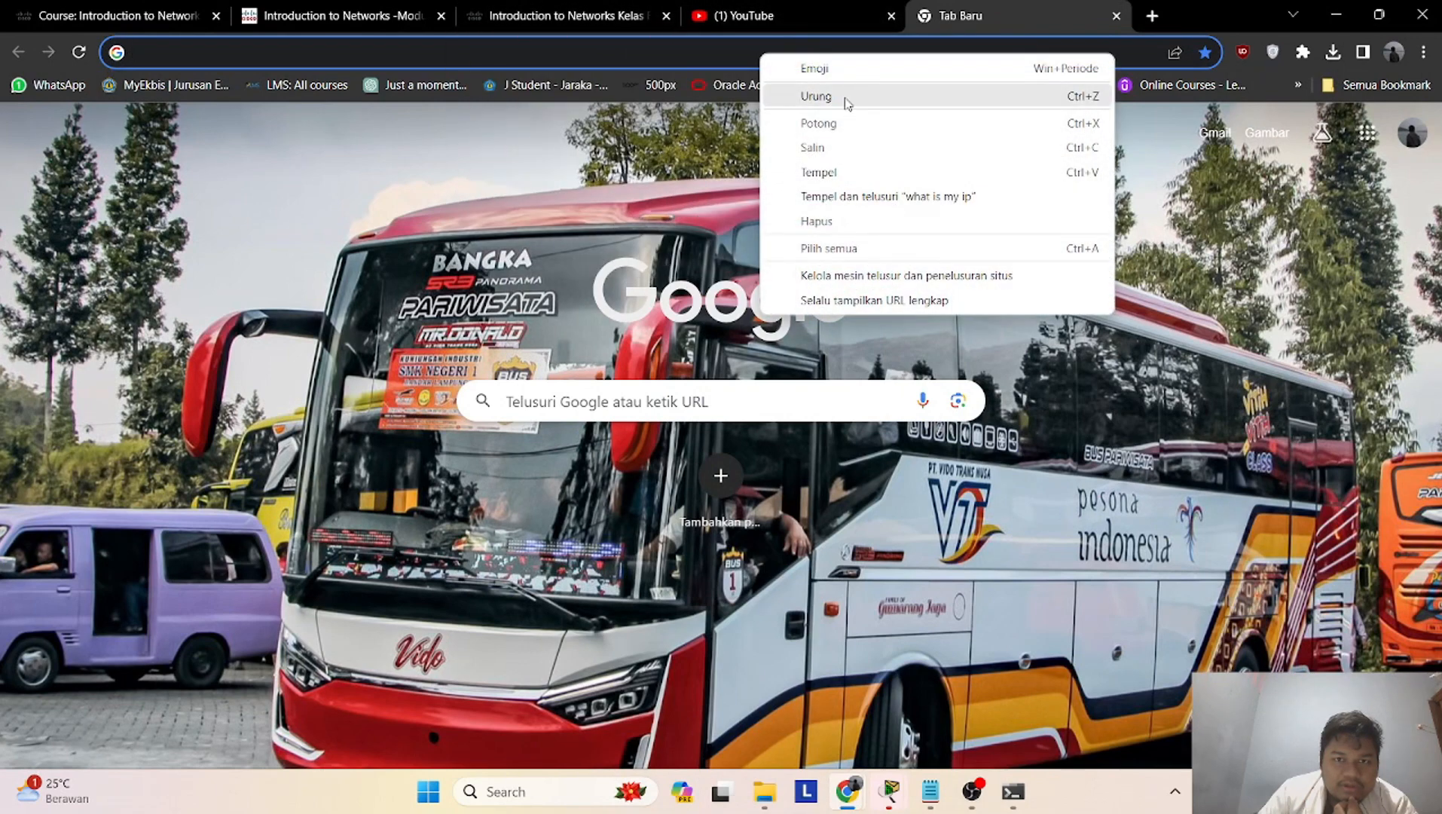
left_click(820, 172)
key("Return")
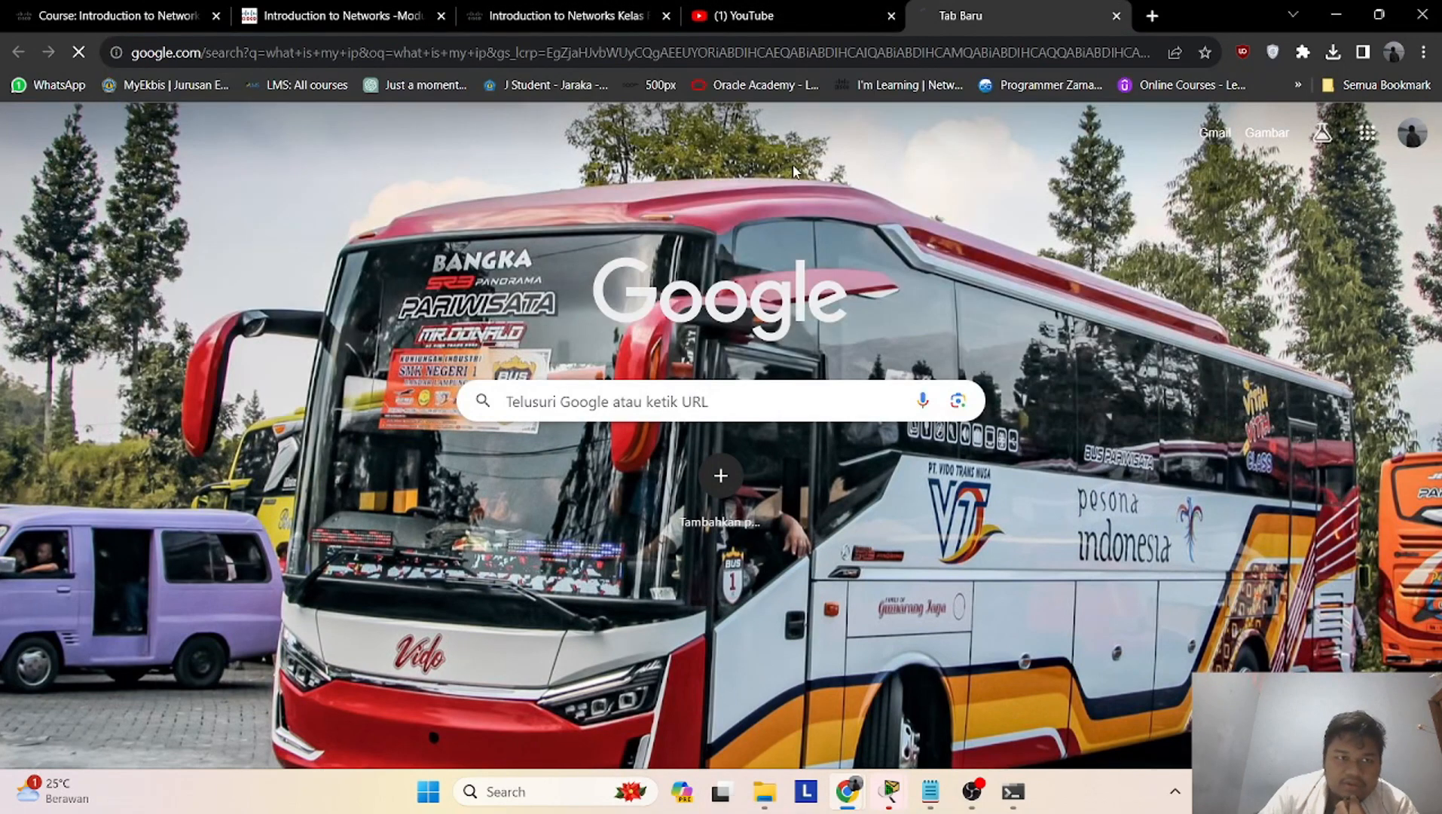
Open whatismyipaddress.com from the search results and read the computer's public IPv4 address, ISP and location
left_click(474, 329)
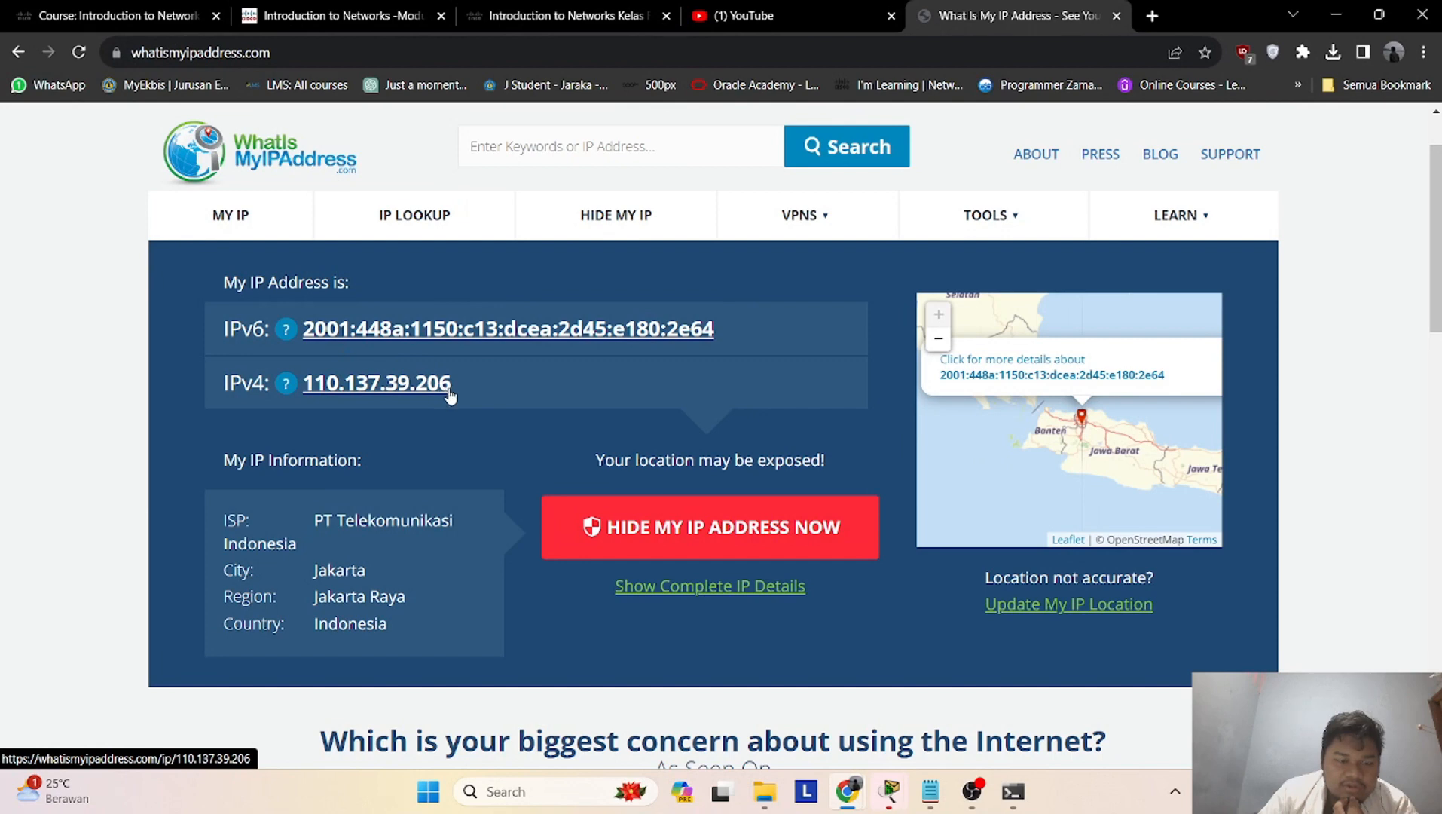
scroll(452, 386, "down", 1)
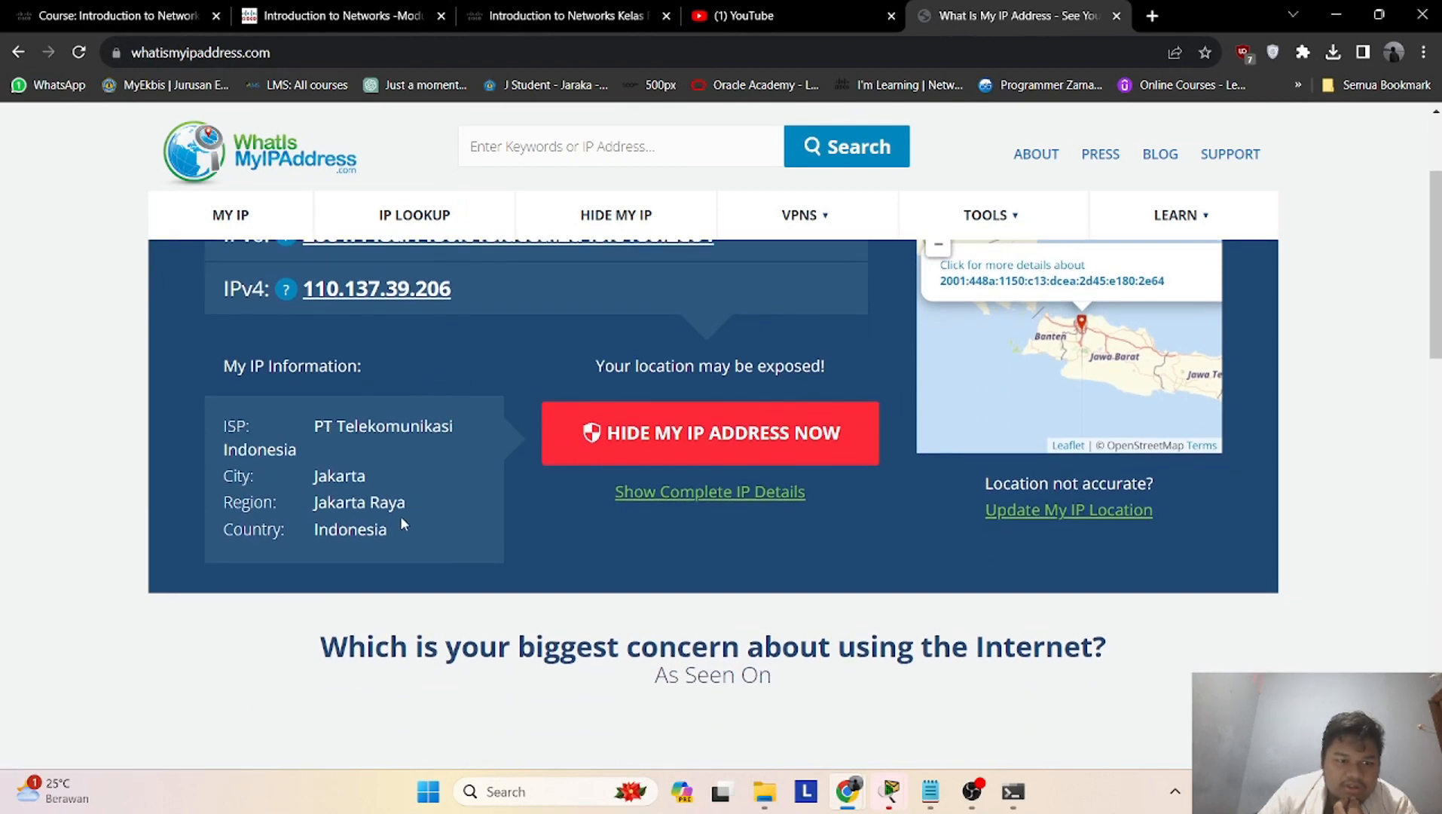
scroll(557, 503, "up", 1)
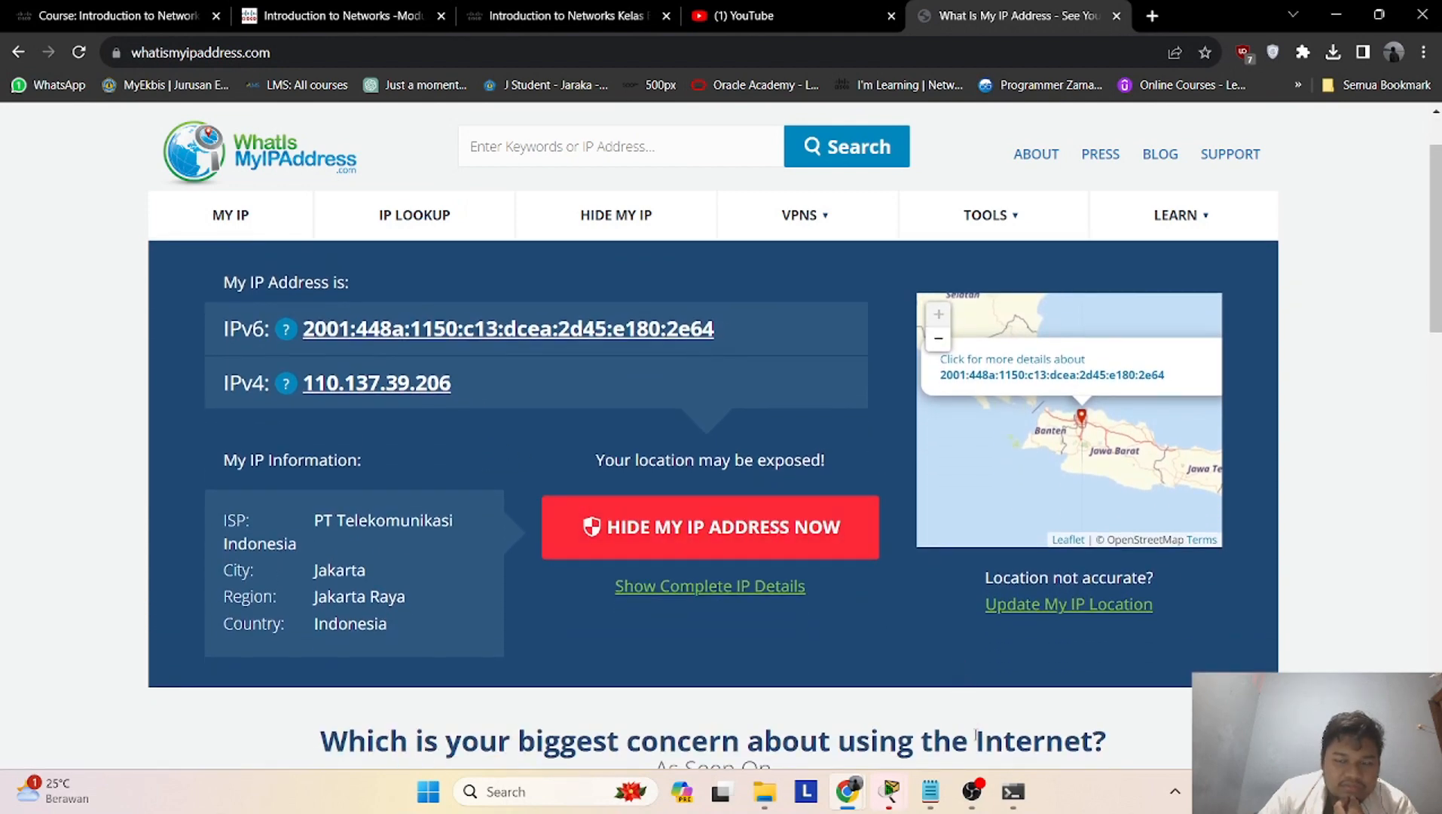
Return to Packet Tracer and read the Step 4 questions about examining the network connections
mouse_move(890, 791)
left_click(752, 655)
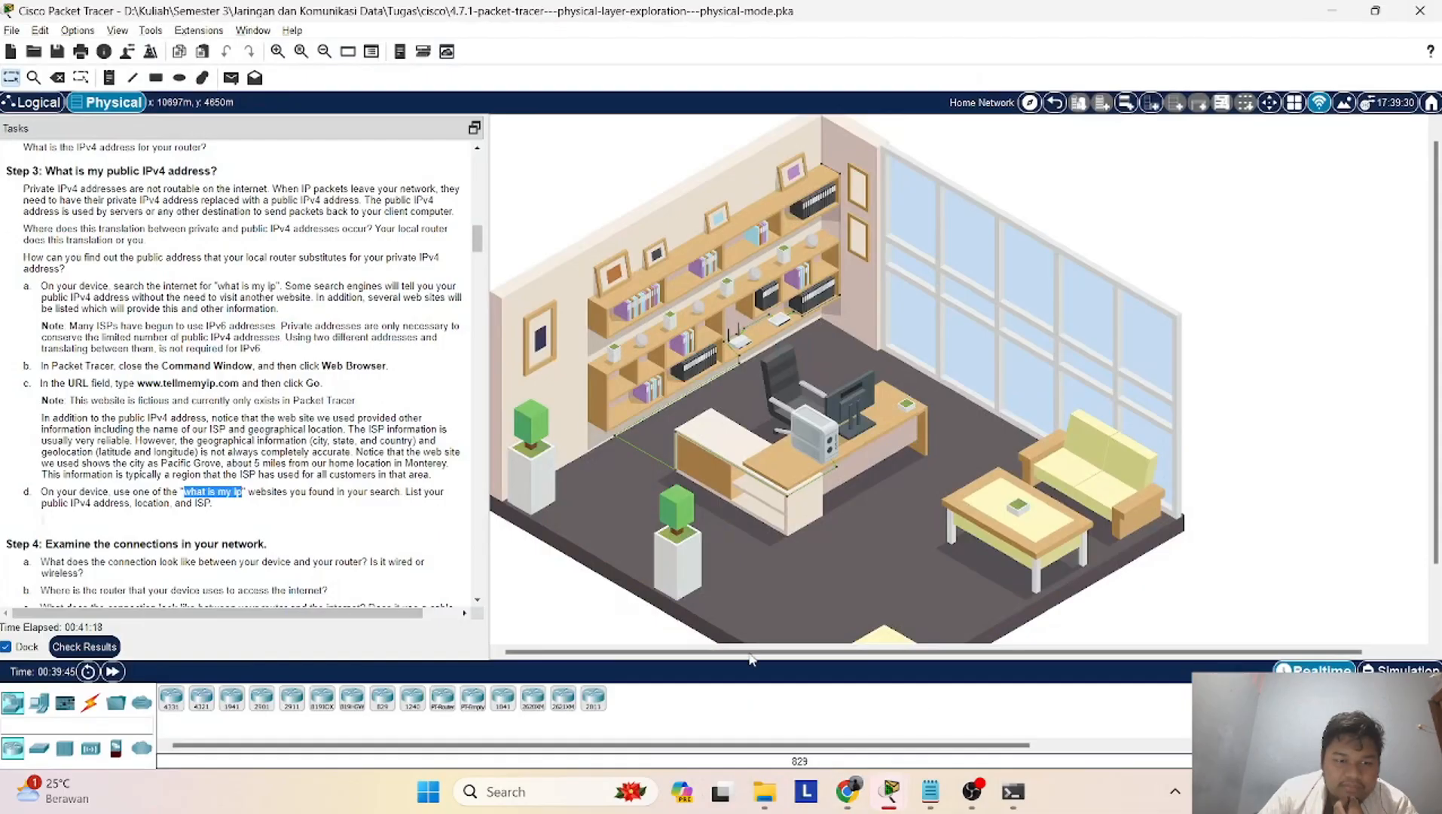
scroll(71, 461, "down", 5)
scroll(70, 461, "down", 1)
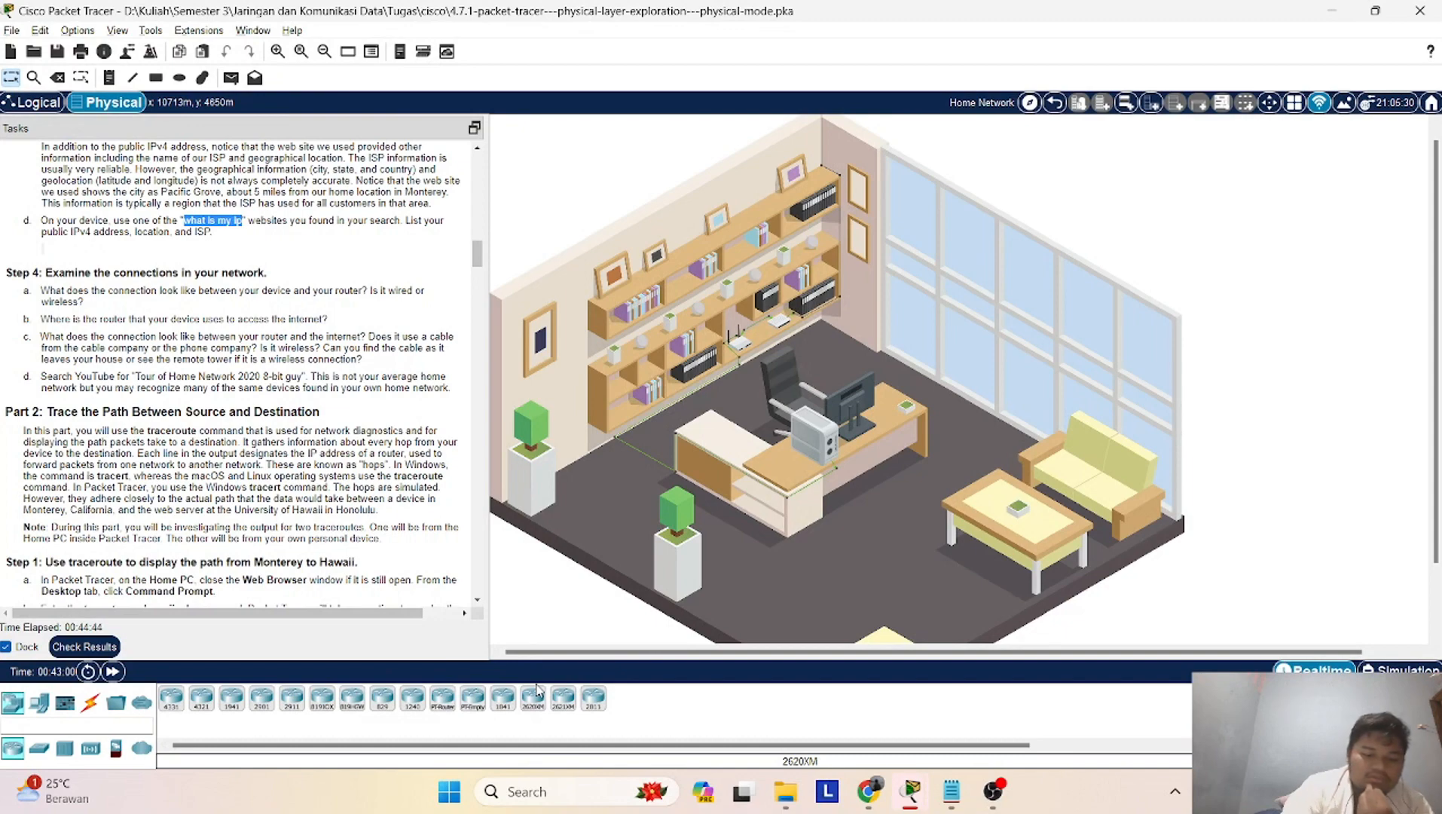
Open a Windows Command Prompt on the real computer, run ipconfig, and return to Packet Tracer
key("super+r")
left_click(125, 725)
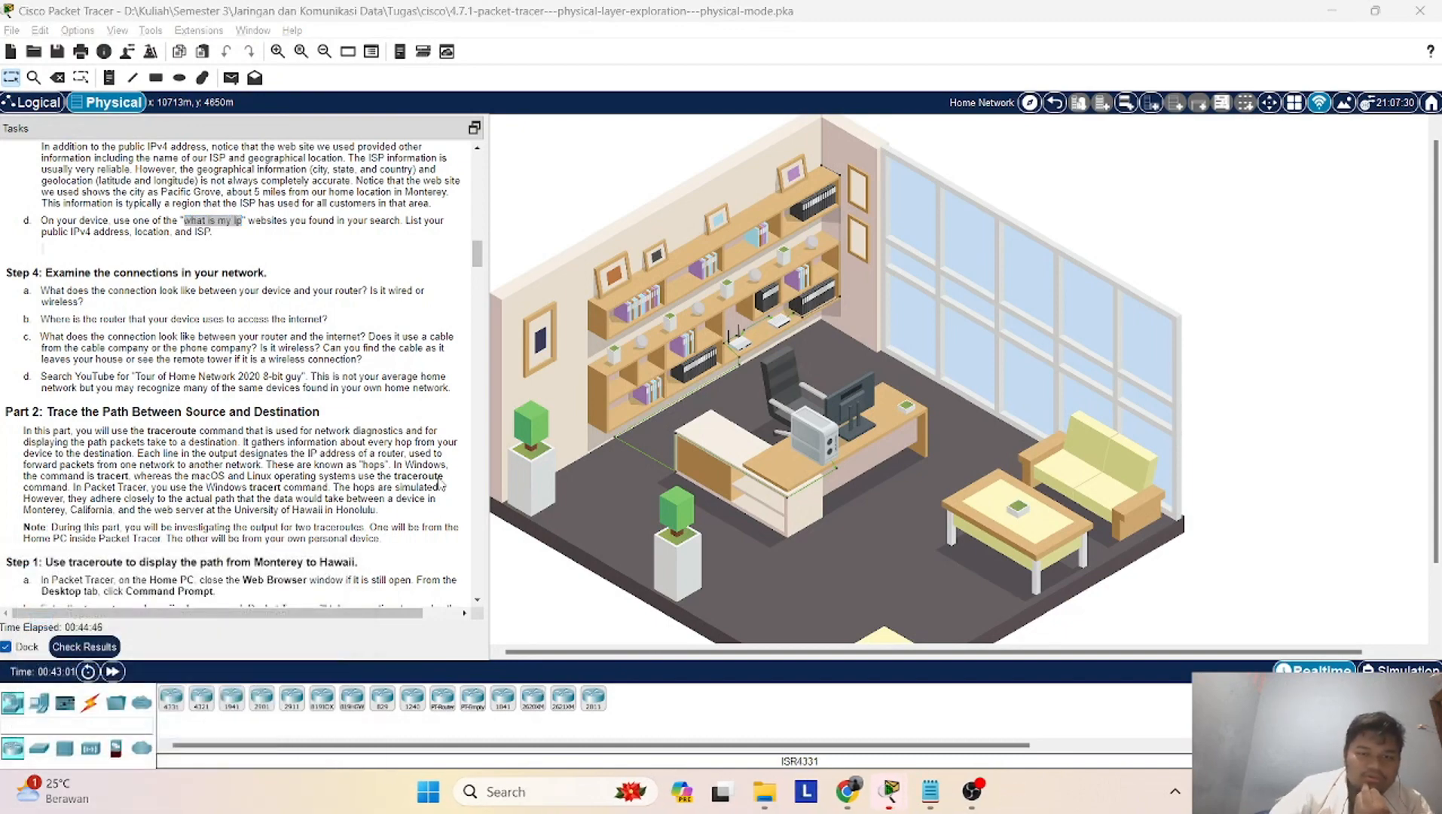
type("ip")
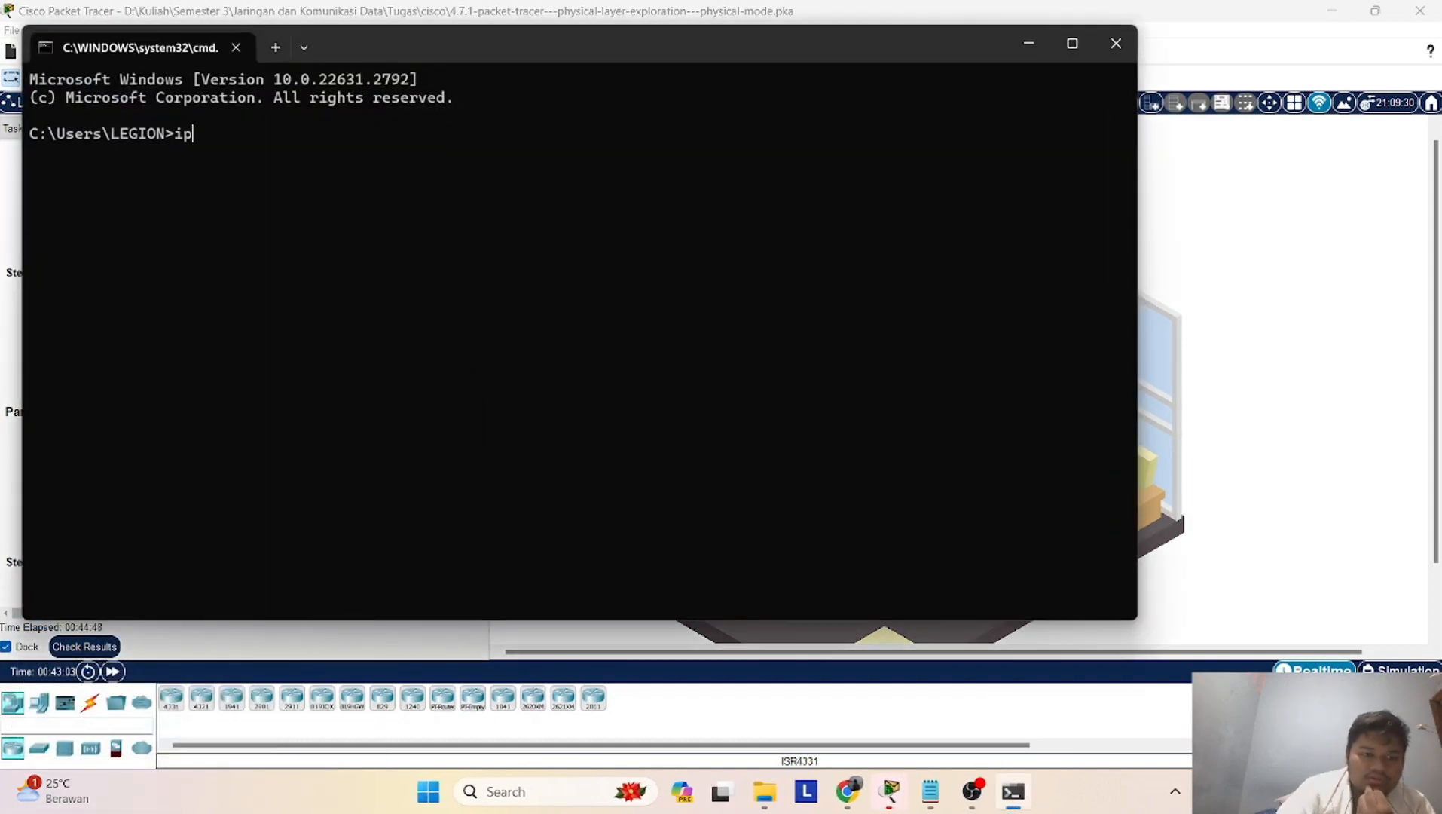
type("config")
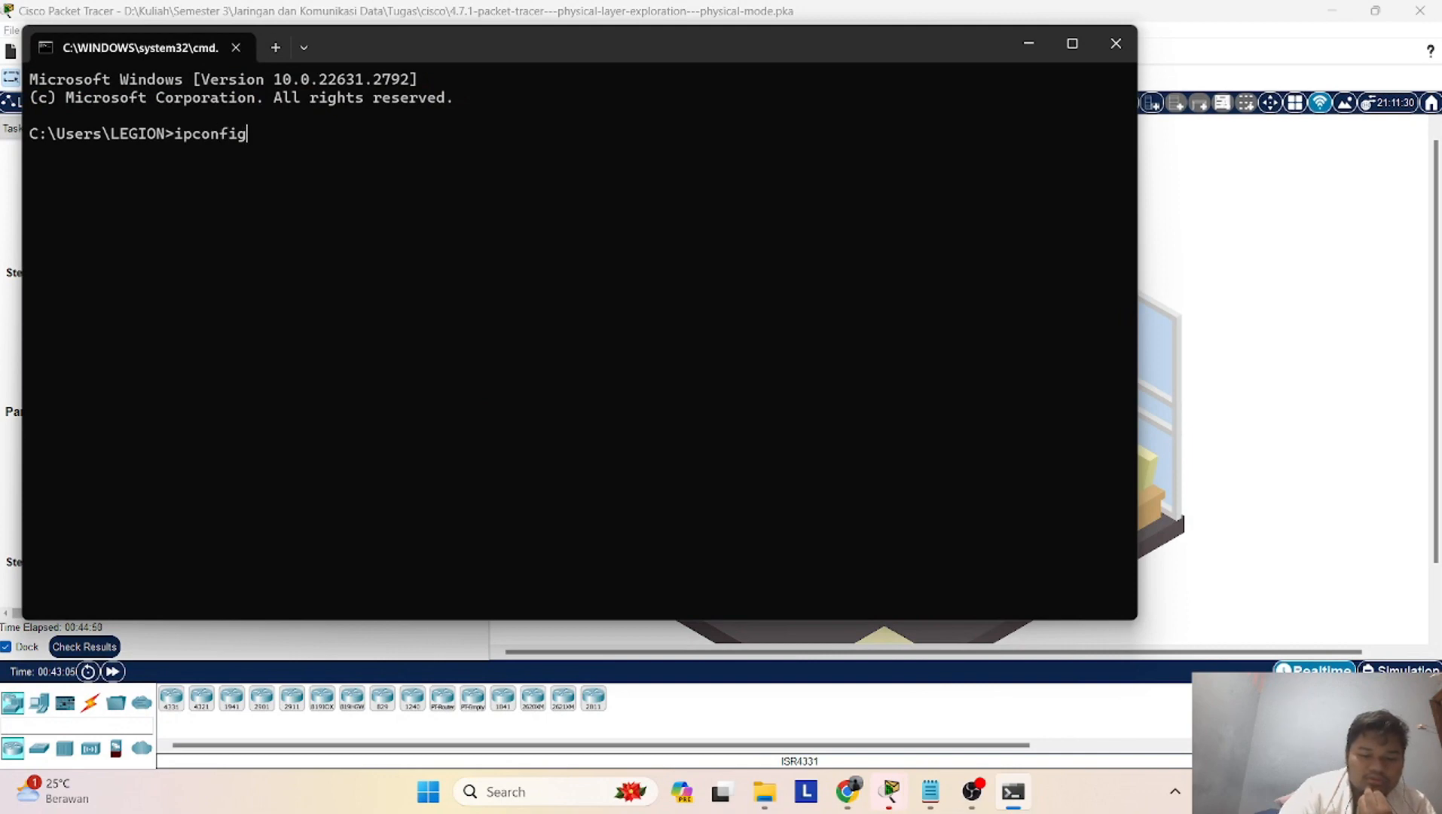
key("Return")
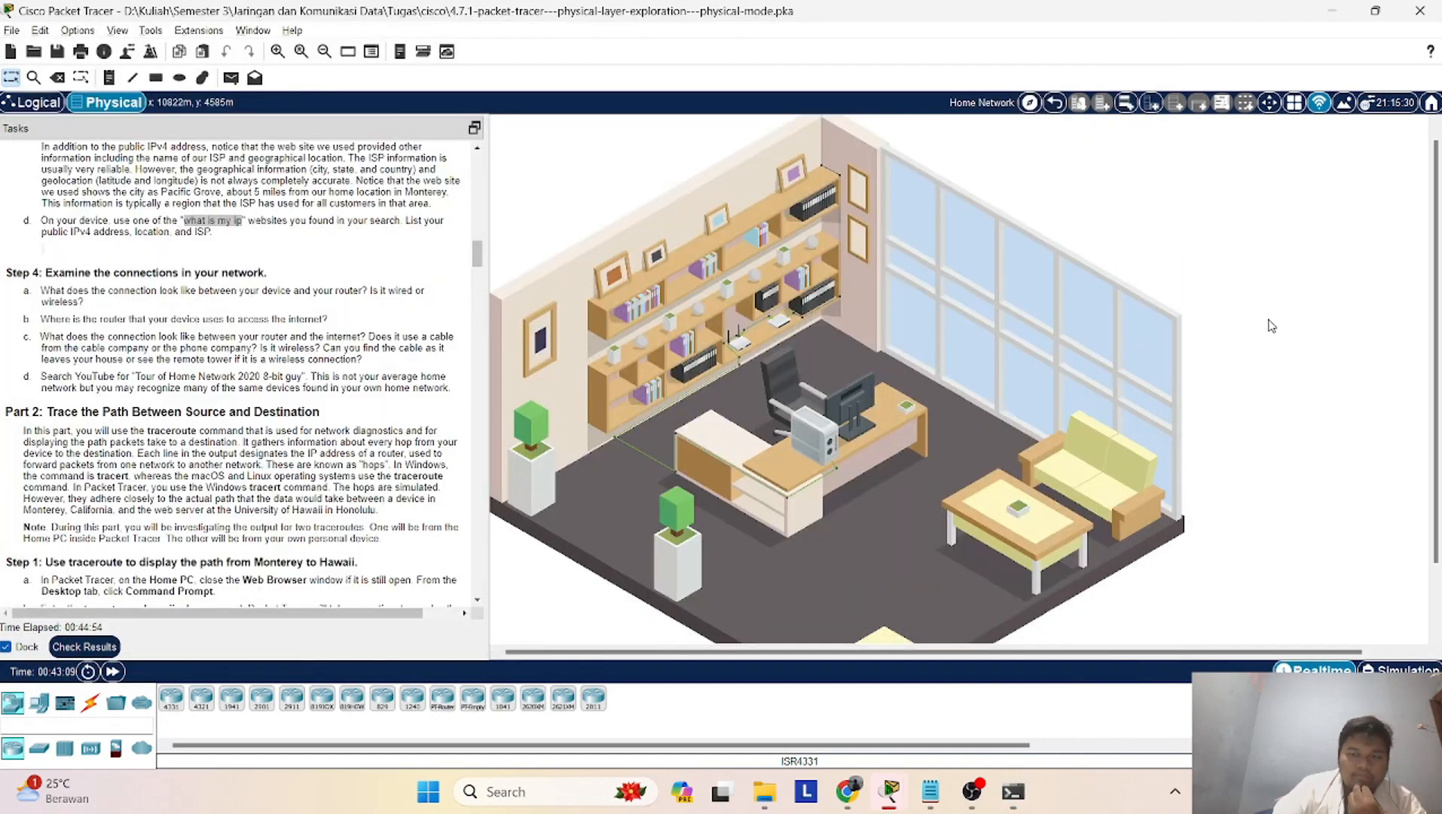
left_click(1271, 326)
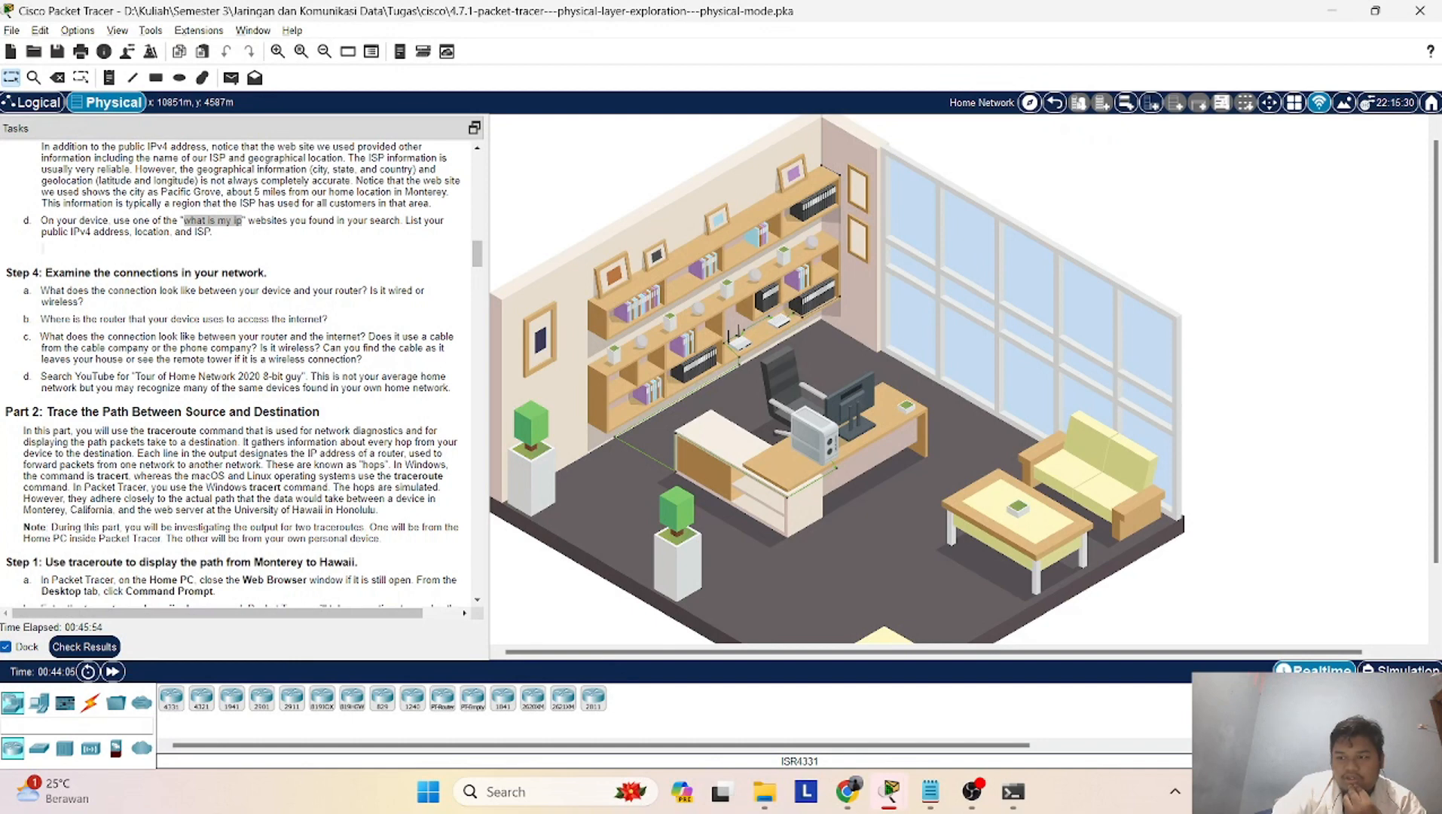
Switch to the Chrome window with the IP address page and open YouTube in a new tab
key("alt+Tab")
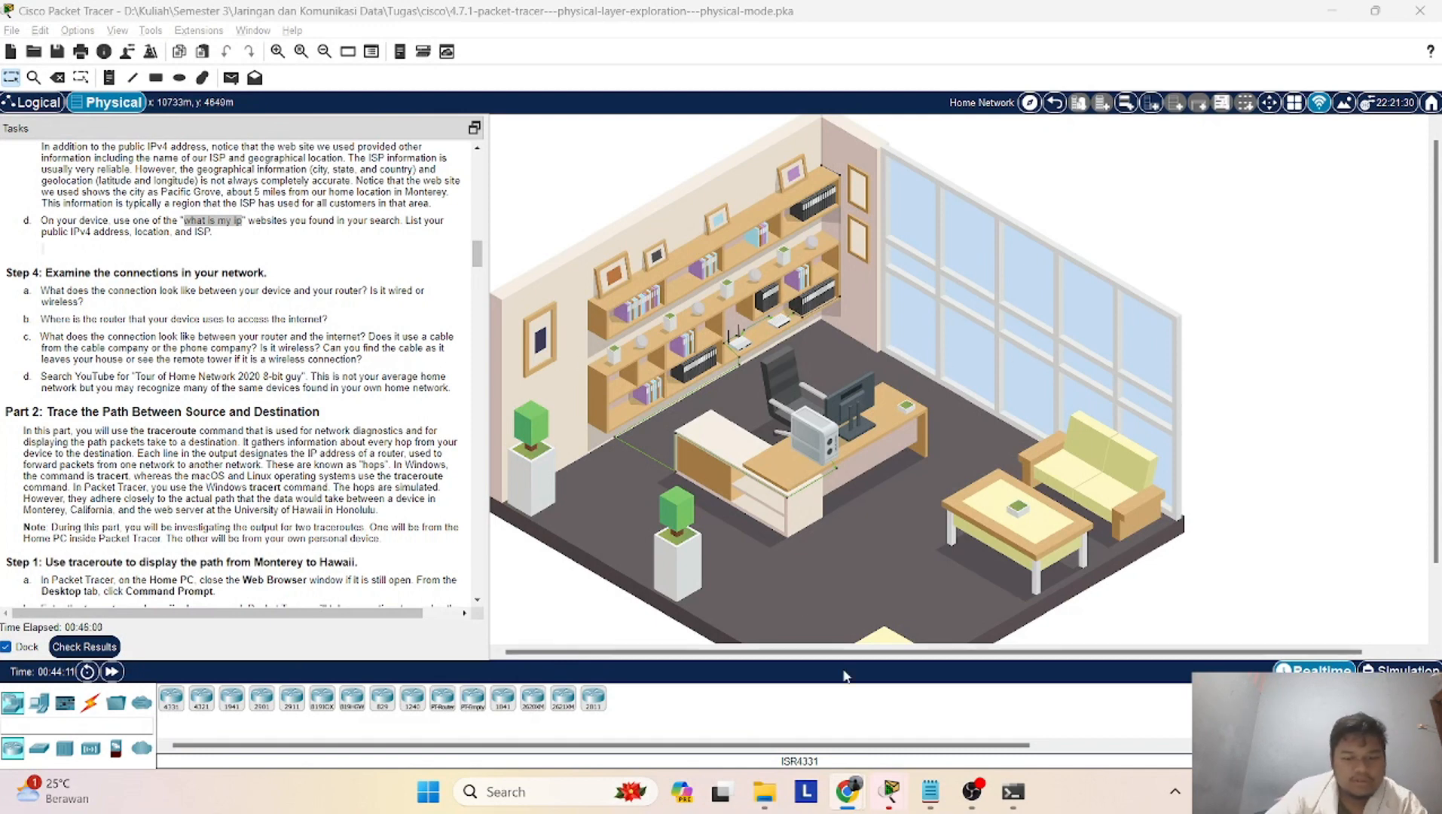
mouse_move(847, 791)
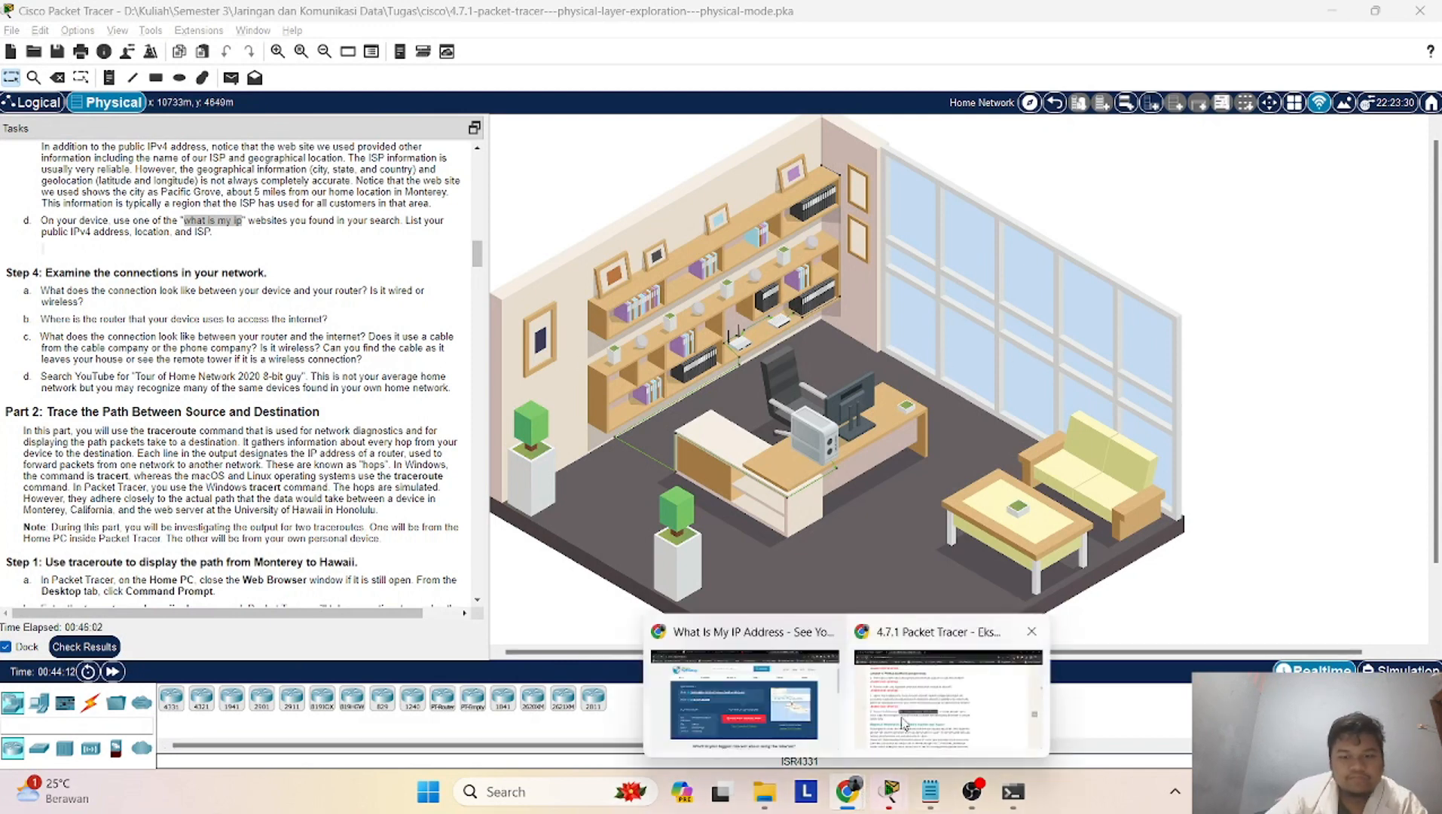
left_click(735, 693)
left_click(1152, 16)
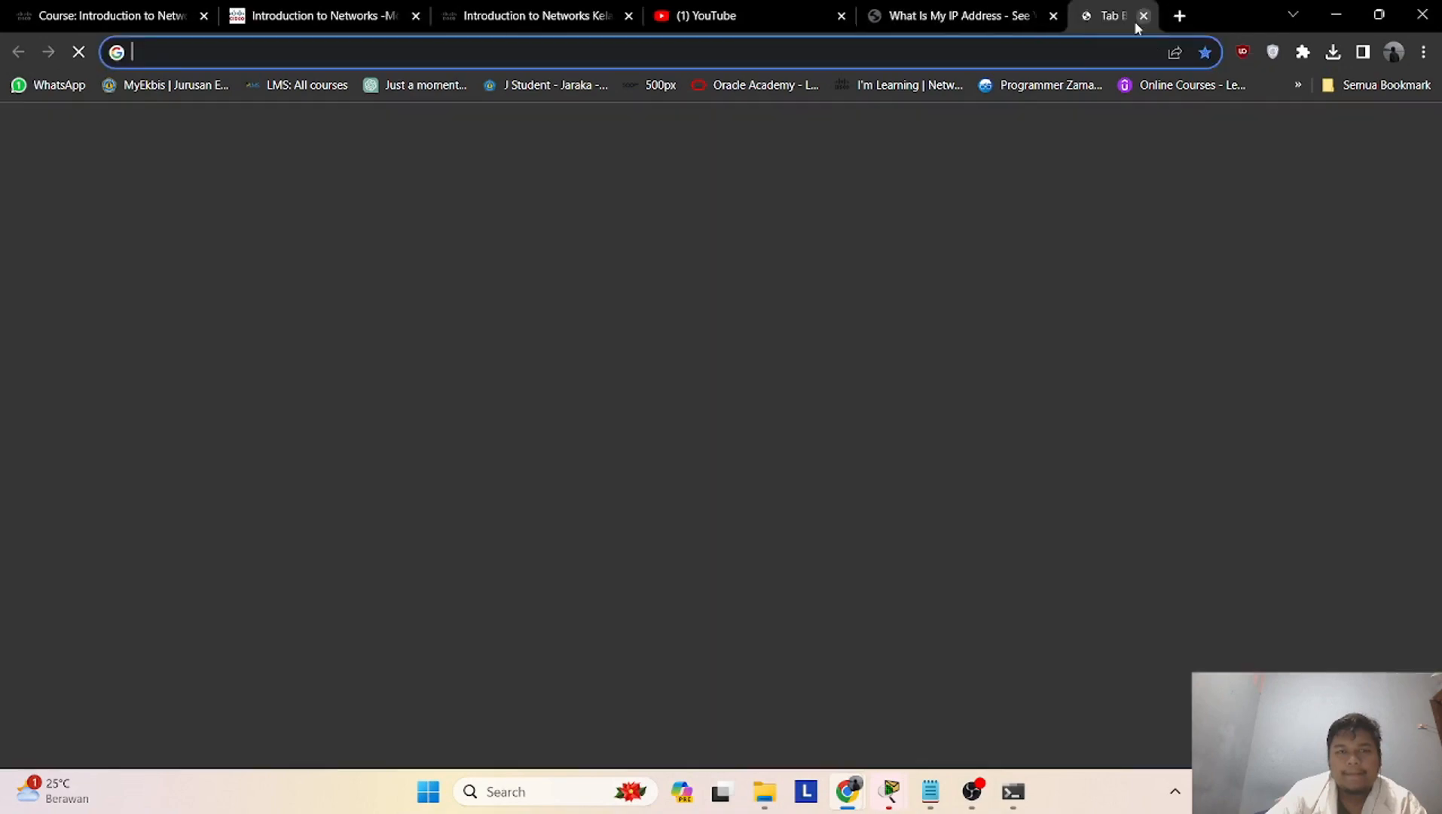
type("y")
key("Return")
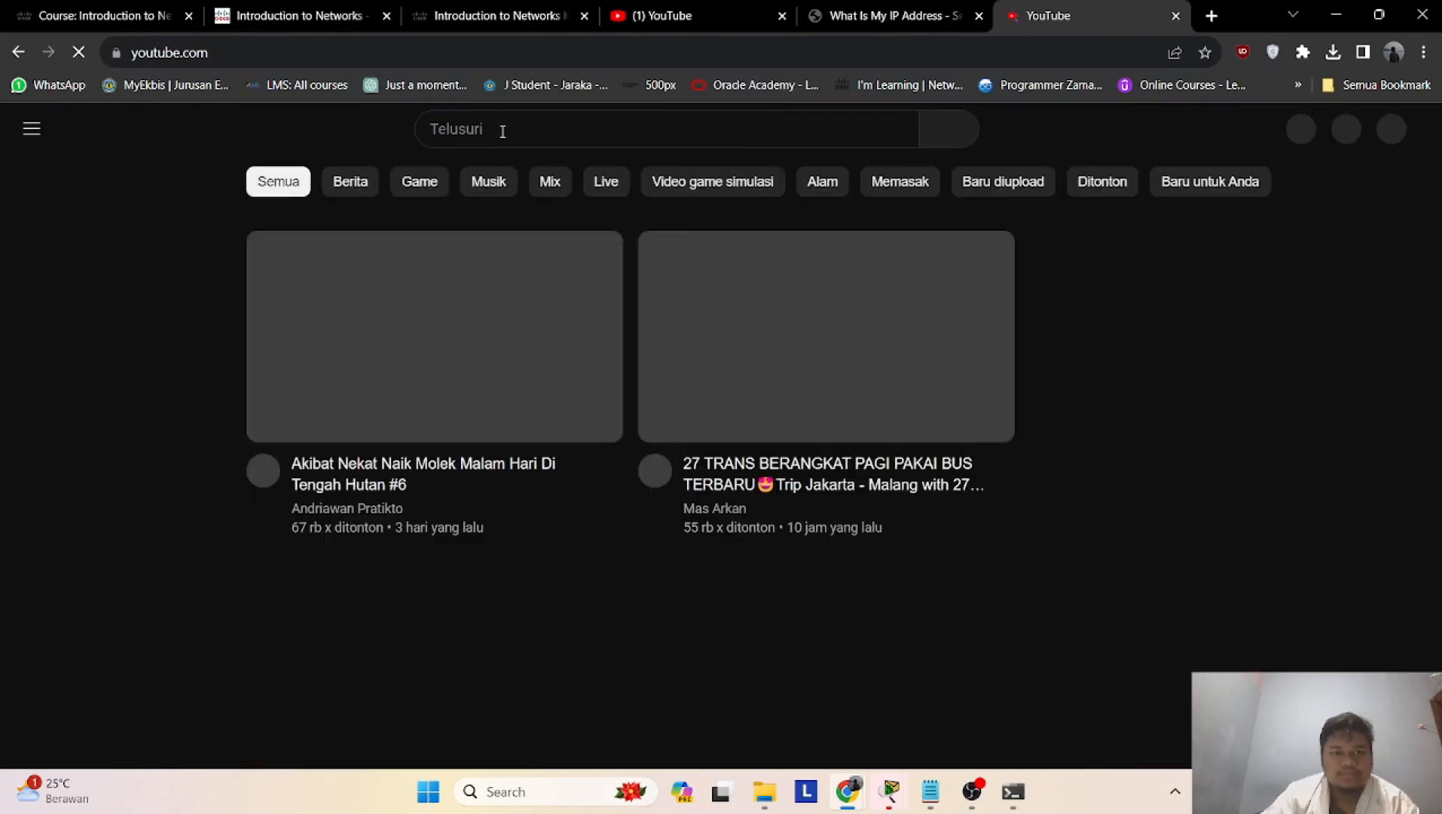
Search YouTube for "Tour of Home Network 2020 8-bit guy" and open The 8-Bit Guy's video "Tour of Home Network 2020"
left_click(499, 129)
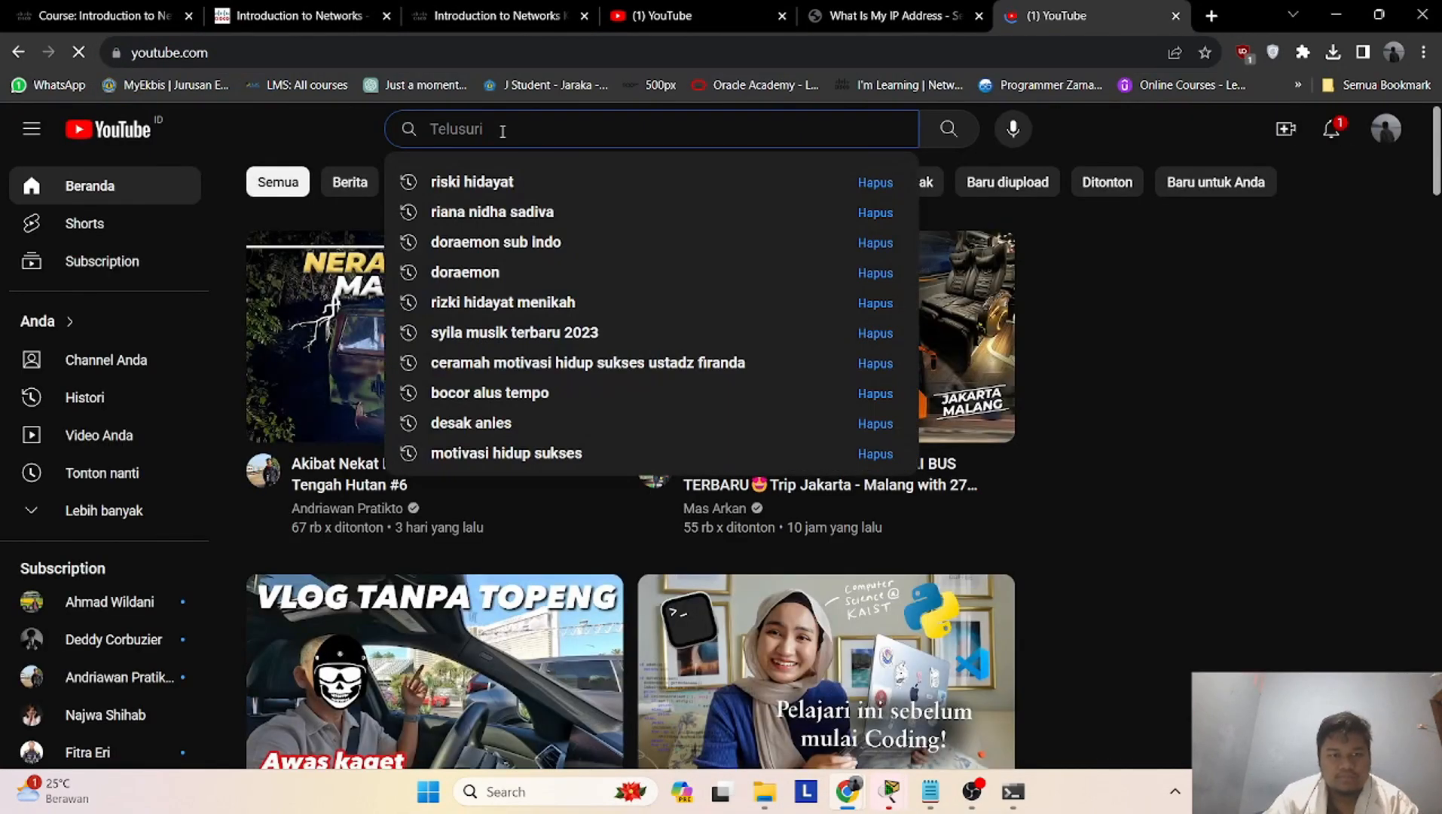
key("ctrl+v")
key("Return")
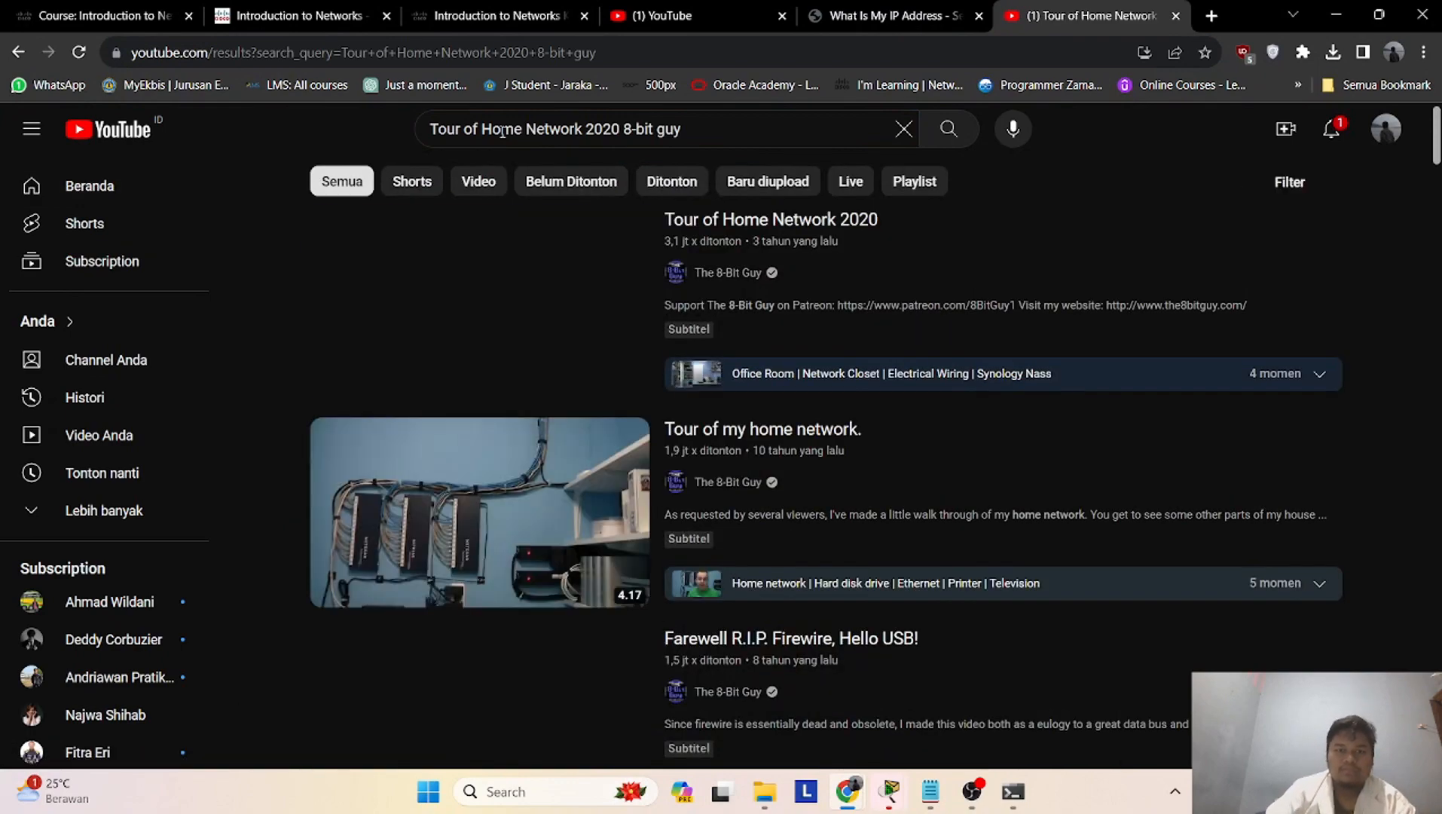
mouse_move(570, 224)
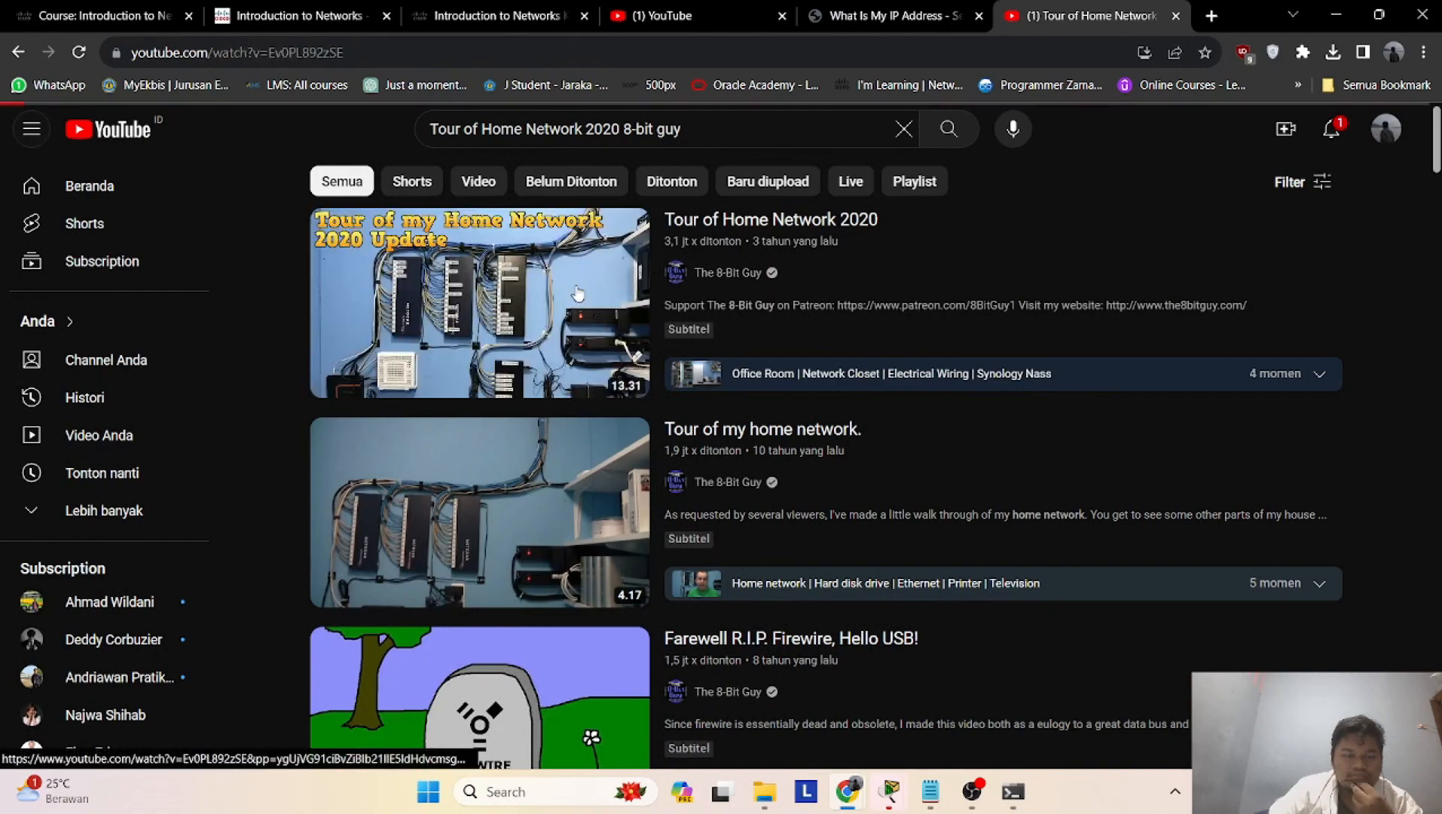
left_click(554, 316)
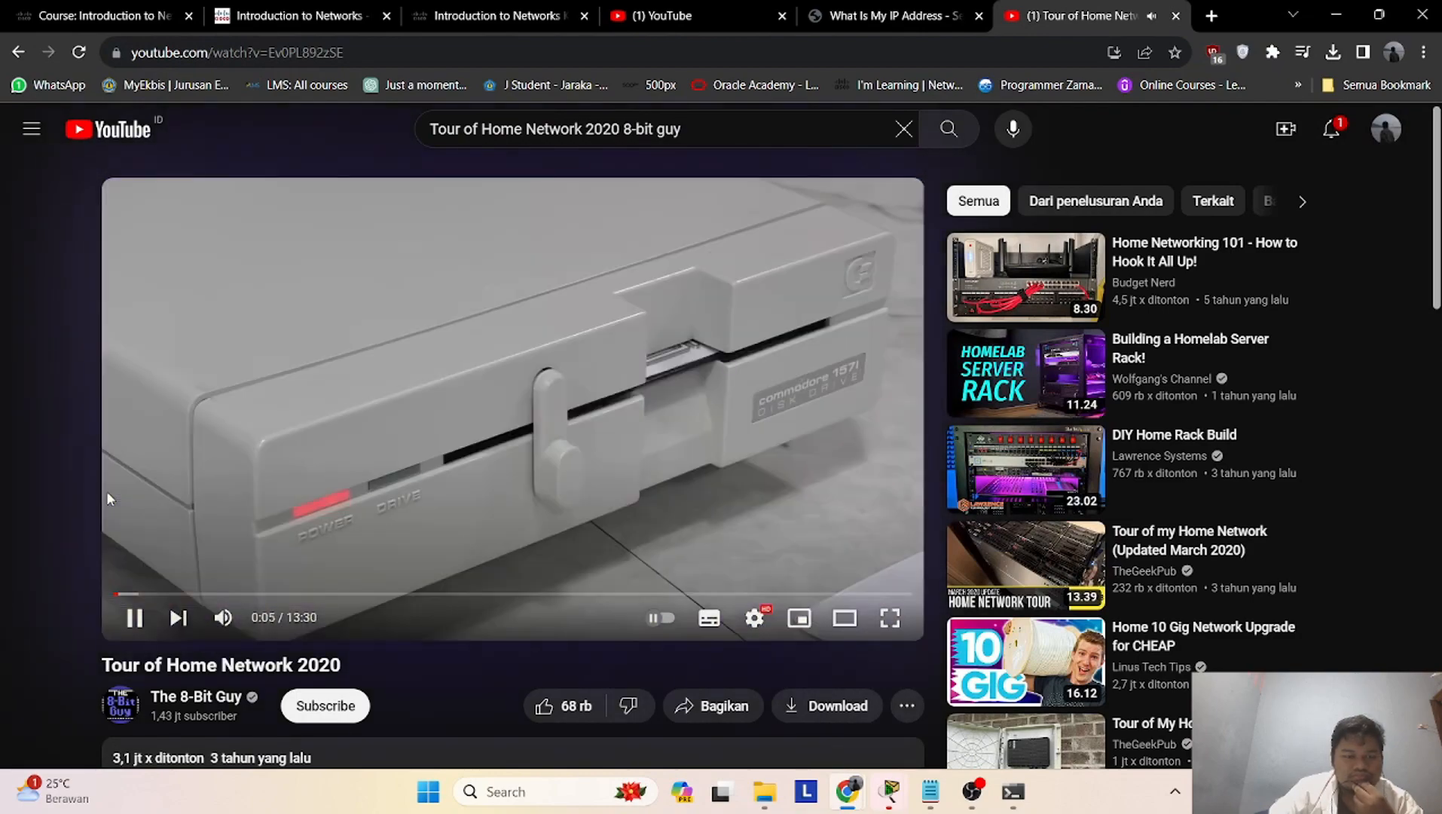
Skim the opening of the "Tour of Home Network 2020" video in five-second skips to about 1:34
key("Right")
key("Right")
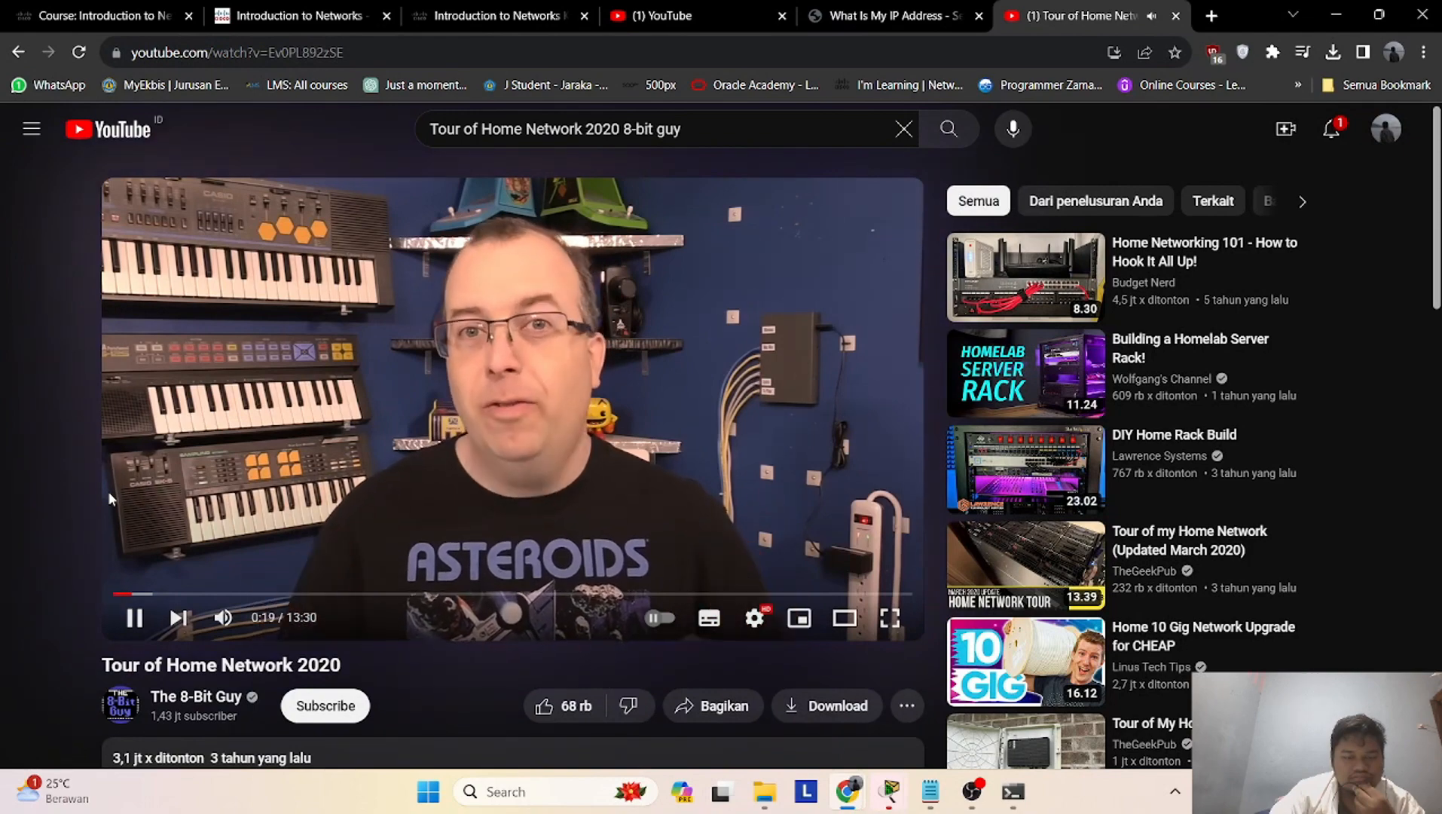
key("Right")
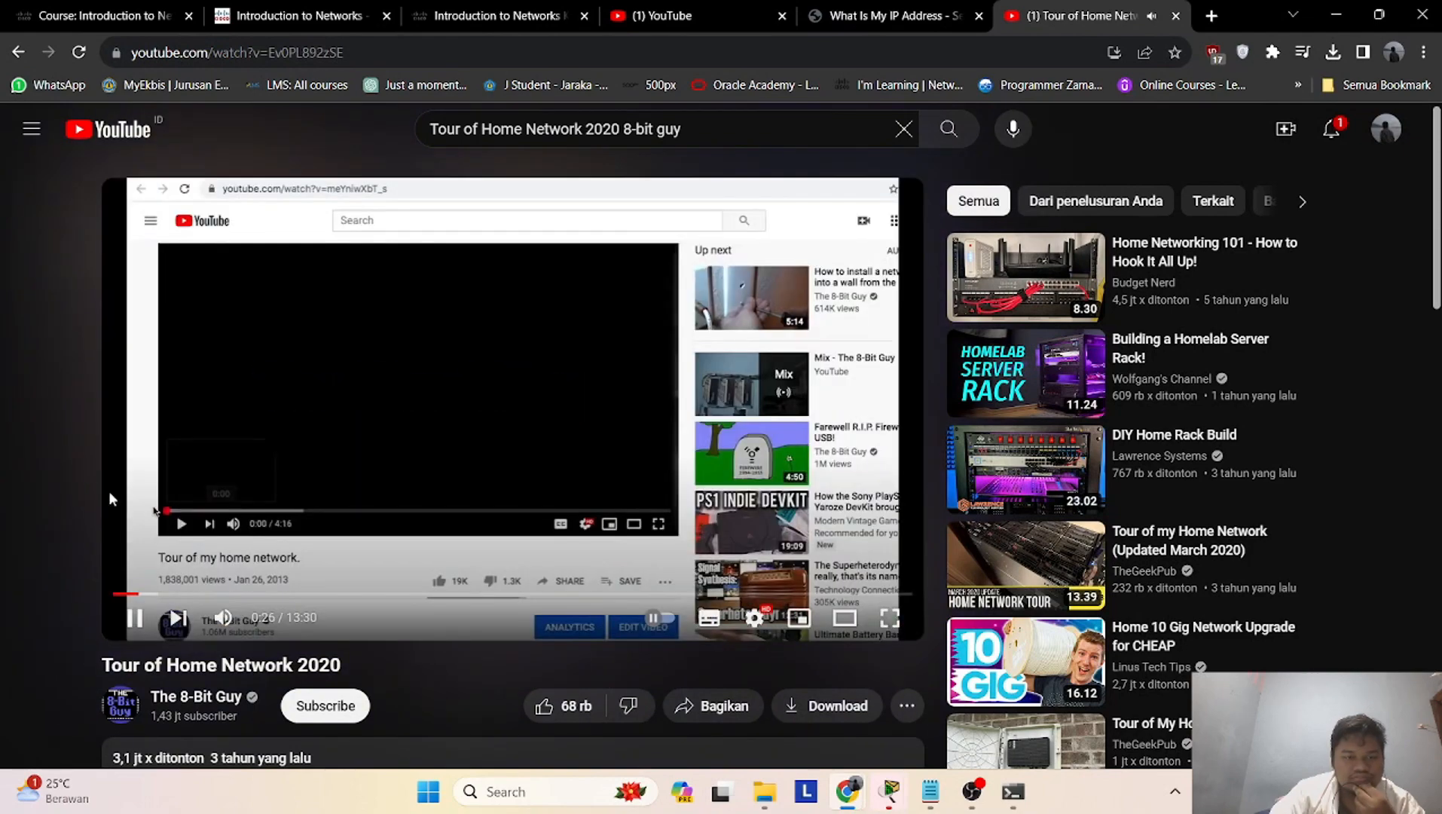
key("Right")
key("Right")
key("Right")
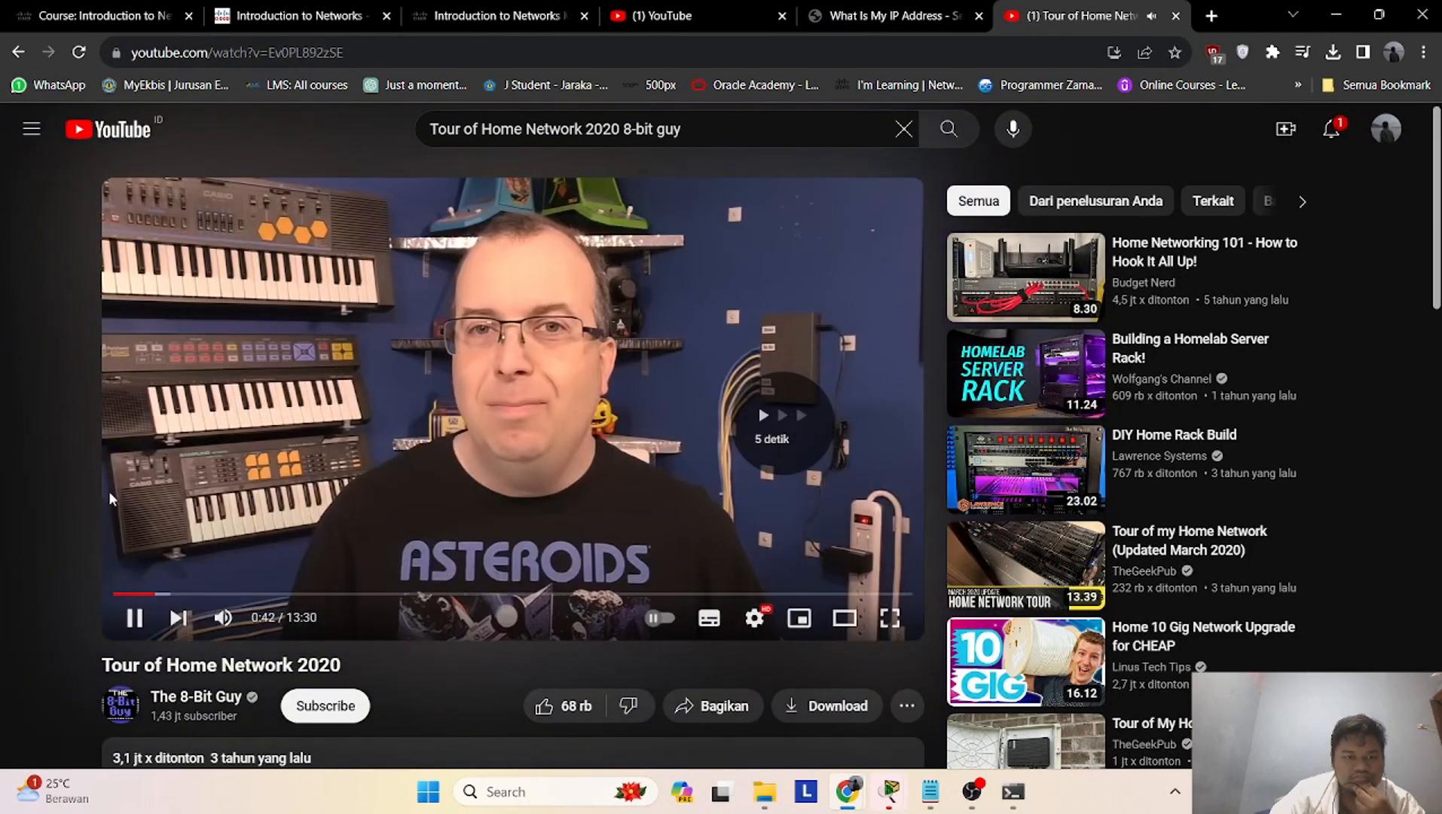
key("Right")
key("Right")
key("Right")
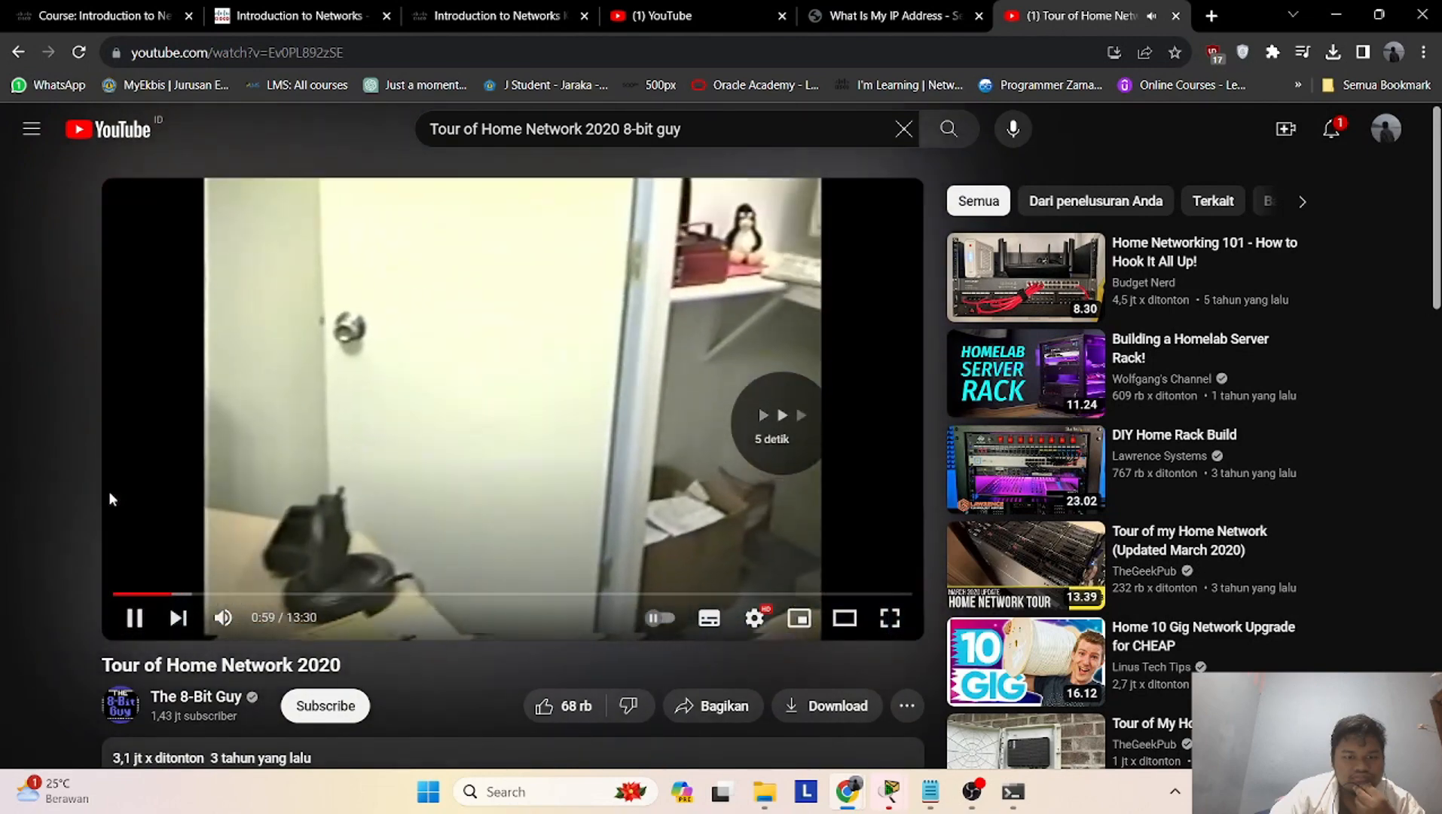
key("Right")
key("Right")
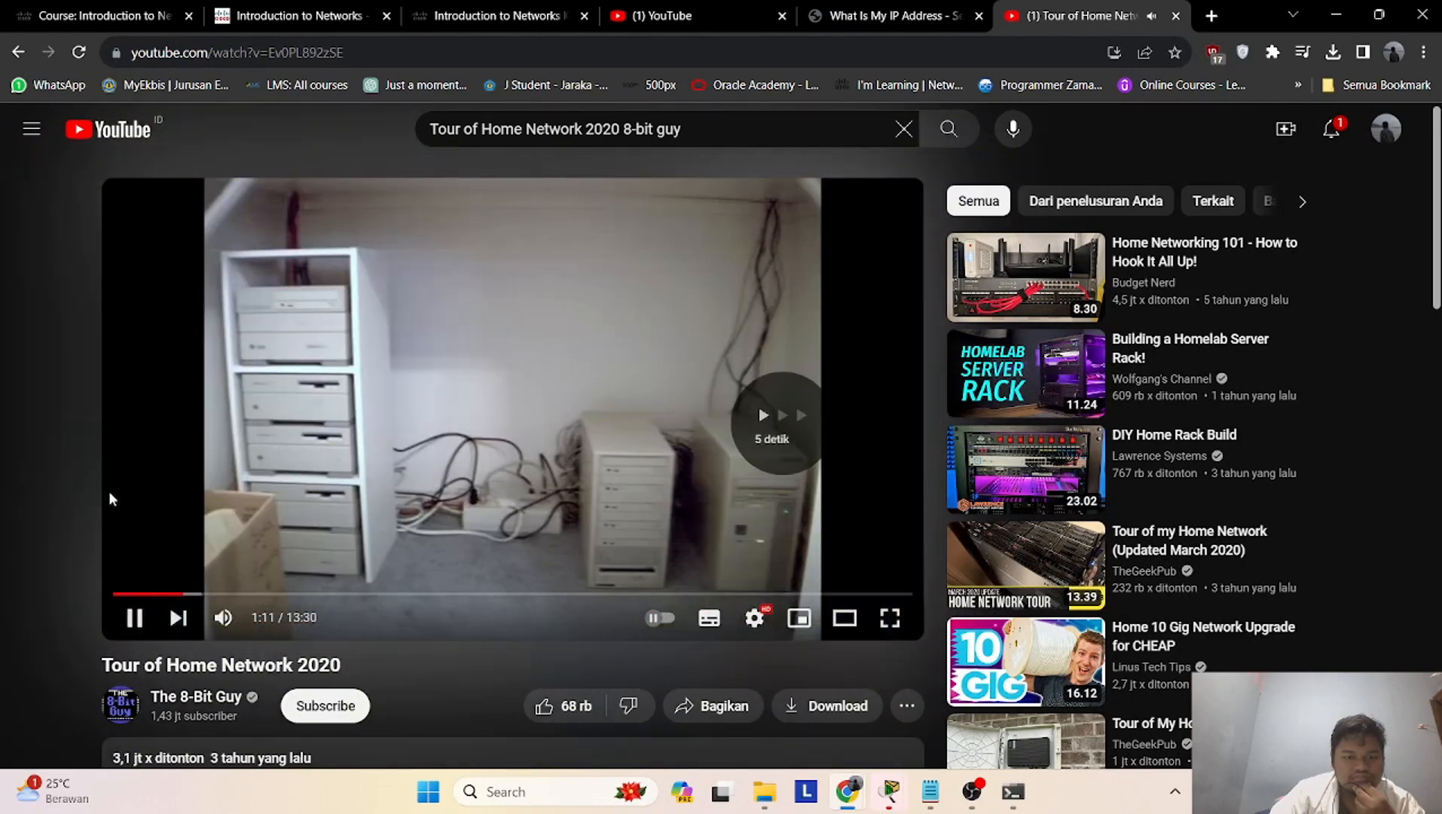
key("Right")
key("Right")
key("Right")
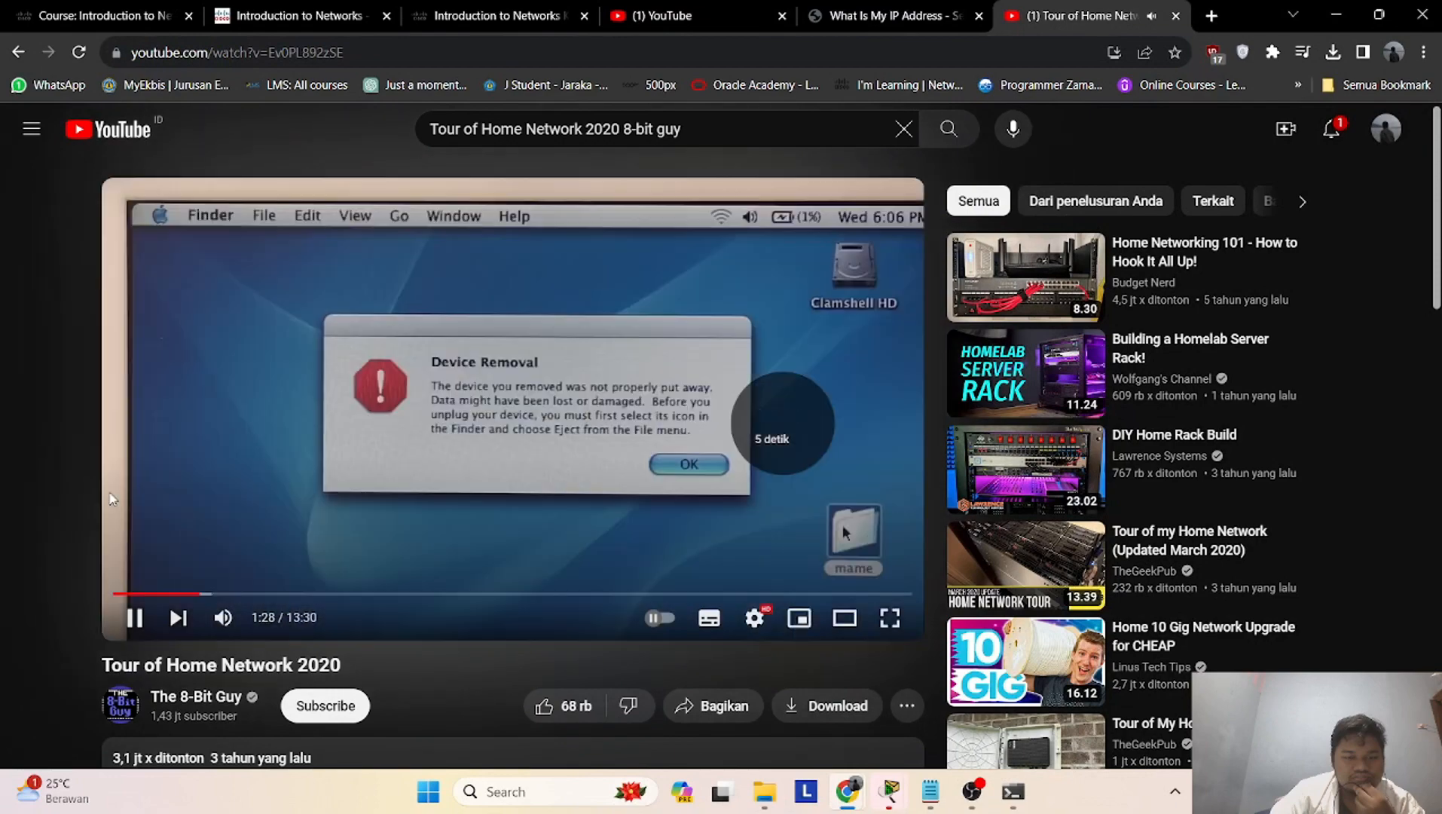
key("Right")
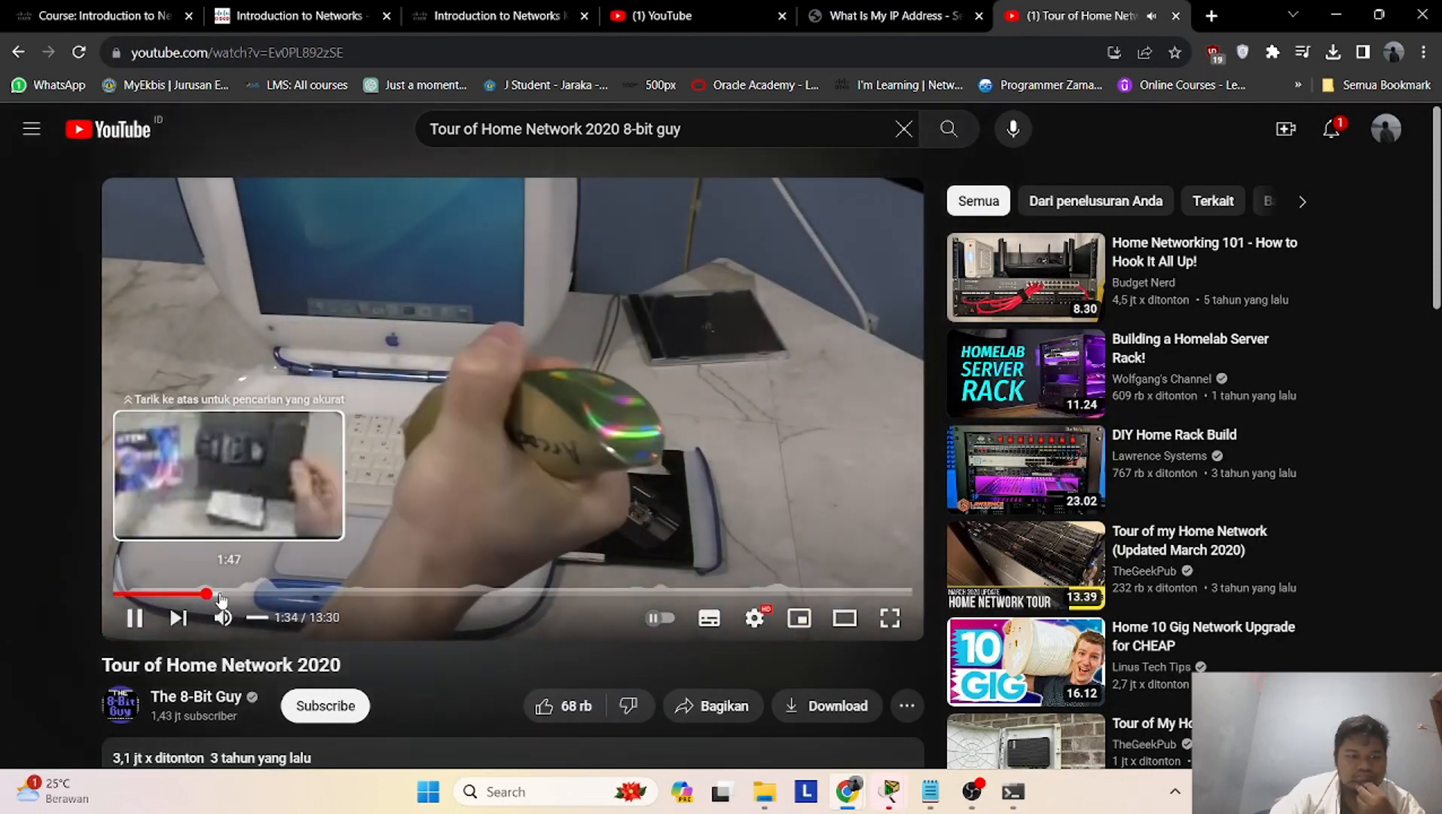
Skim the remainder of the home network tour video in larger jumps to about 11:48
left_click(248, 594)
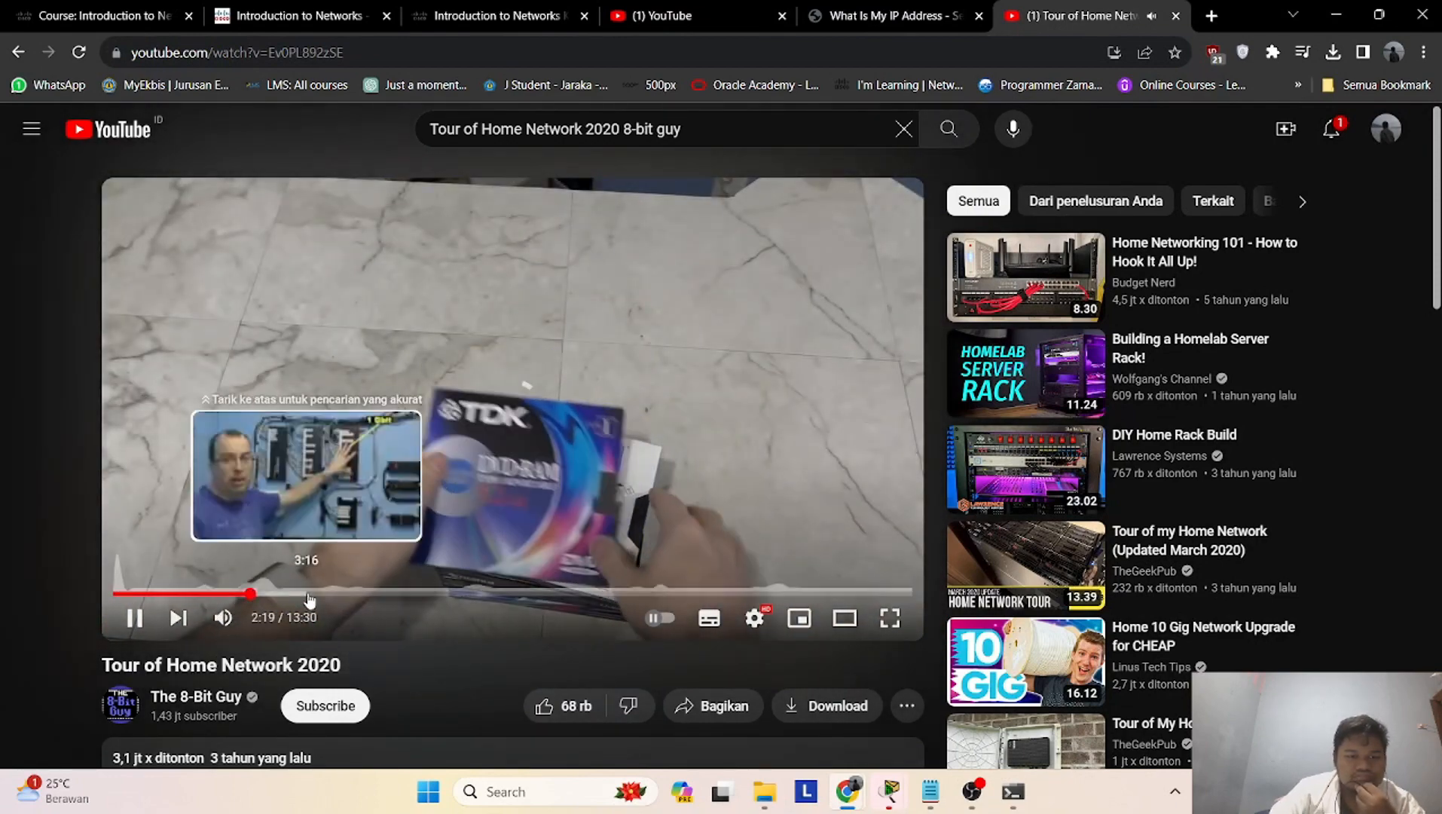
left_click(305, 595)
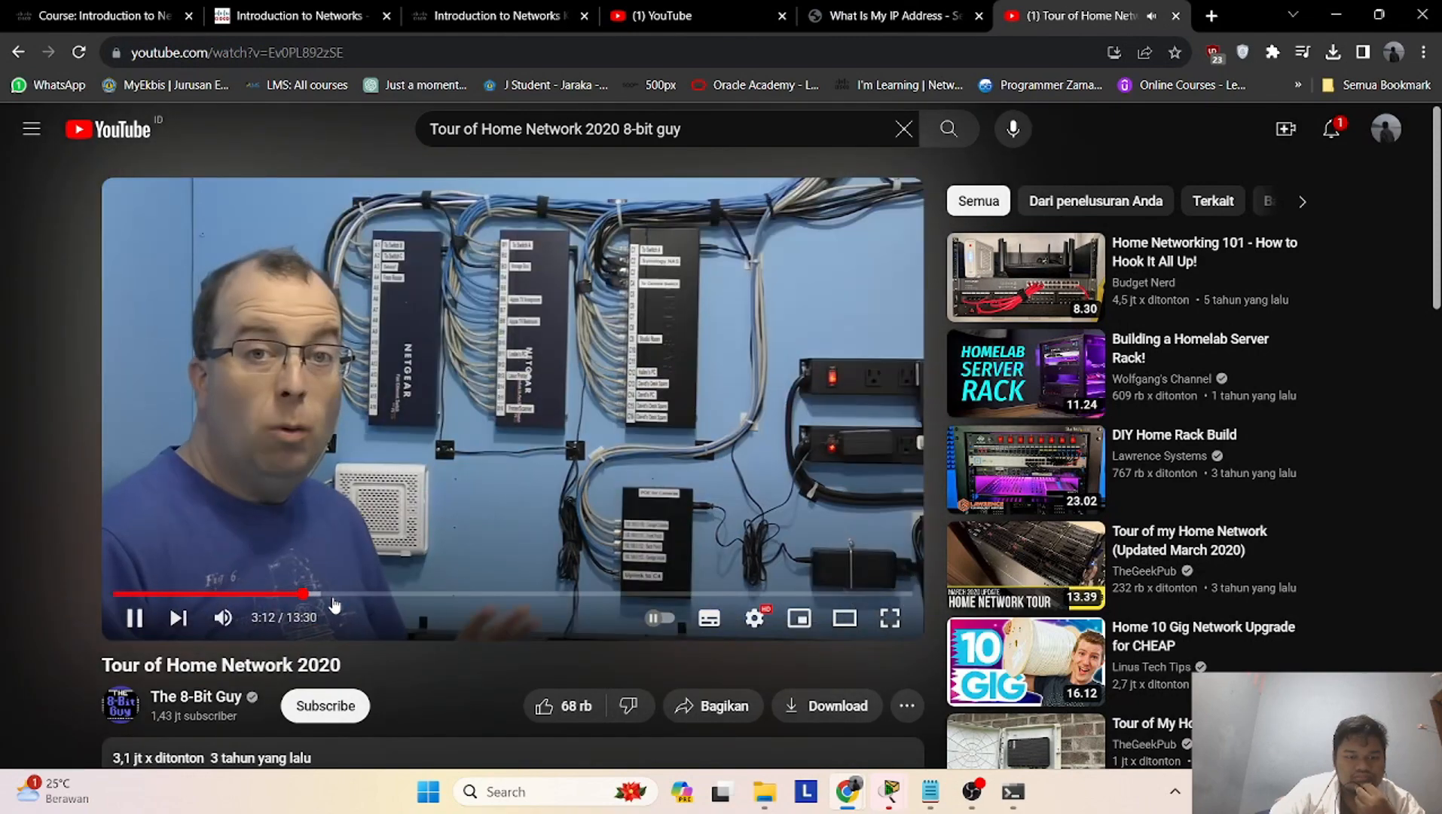
left_click(366, 595)
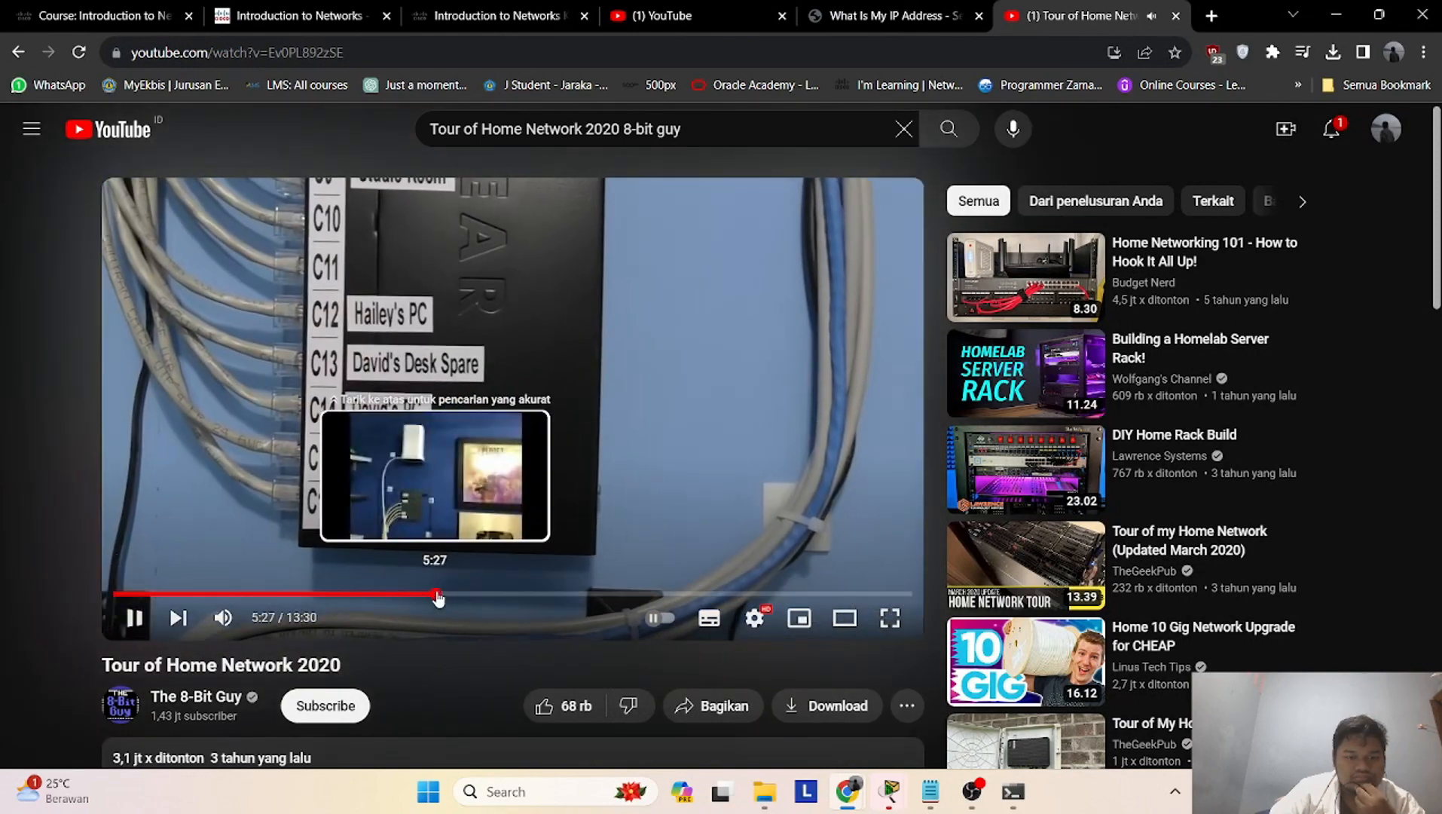
left_click(438, 596)
left_click(467, 595)
left_click(499, 595)
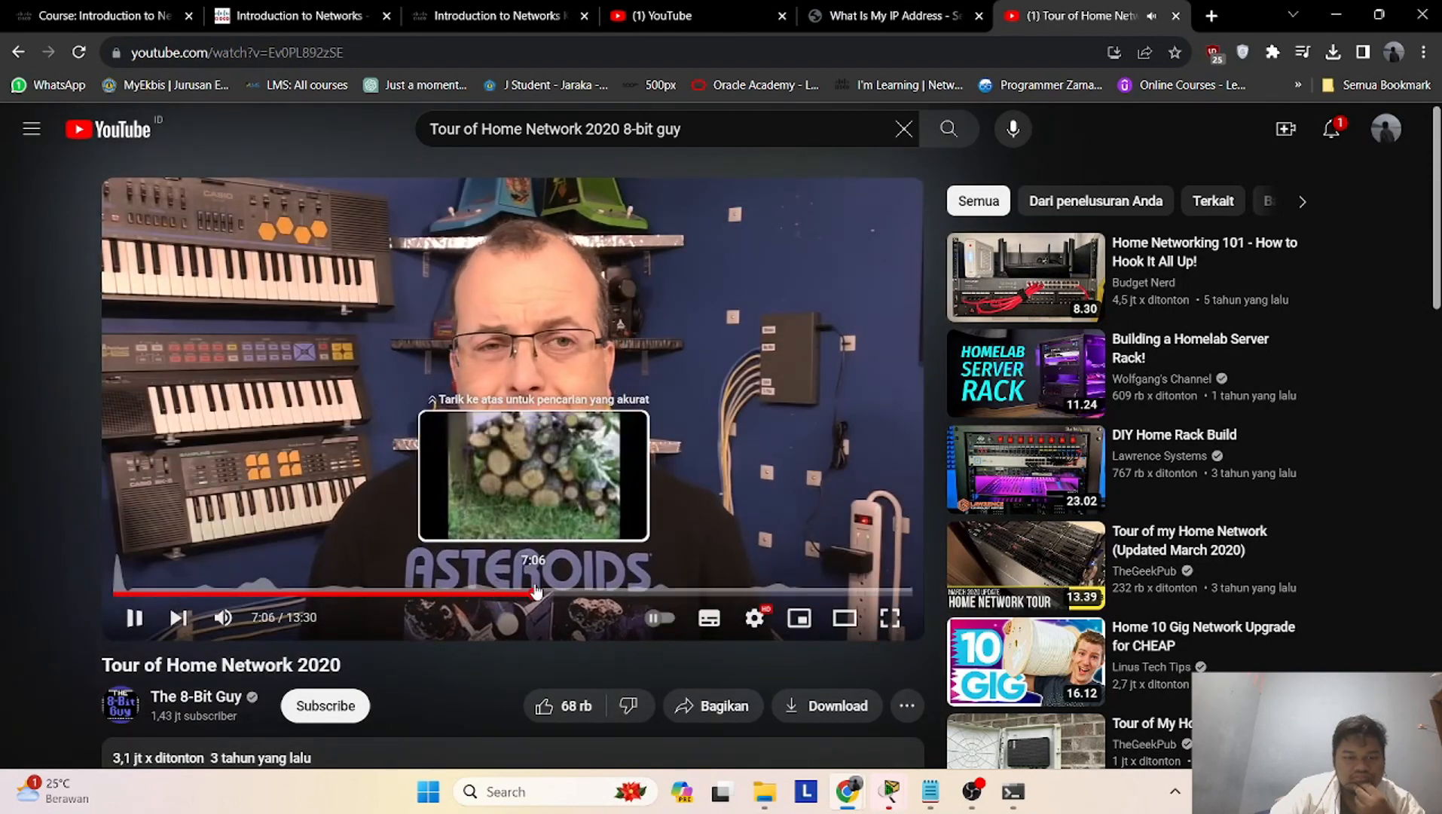
left_click(561, 594)
left_click(629, 594)
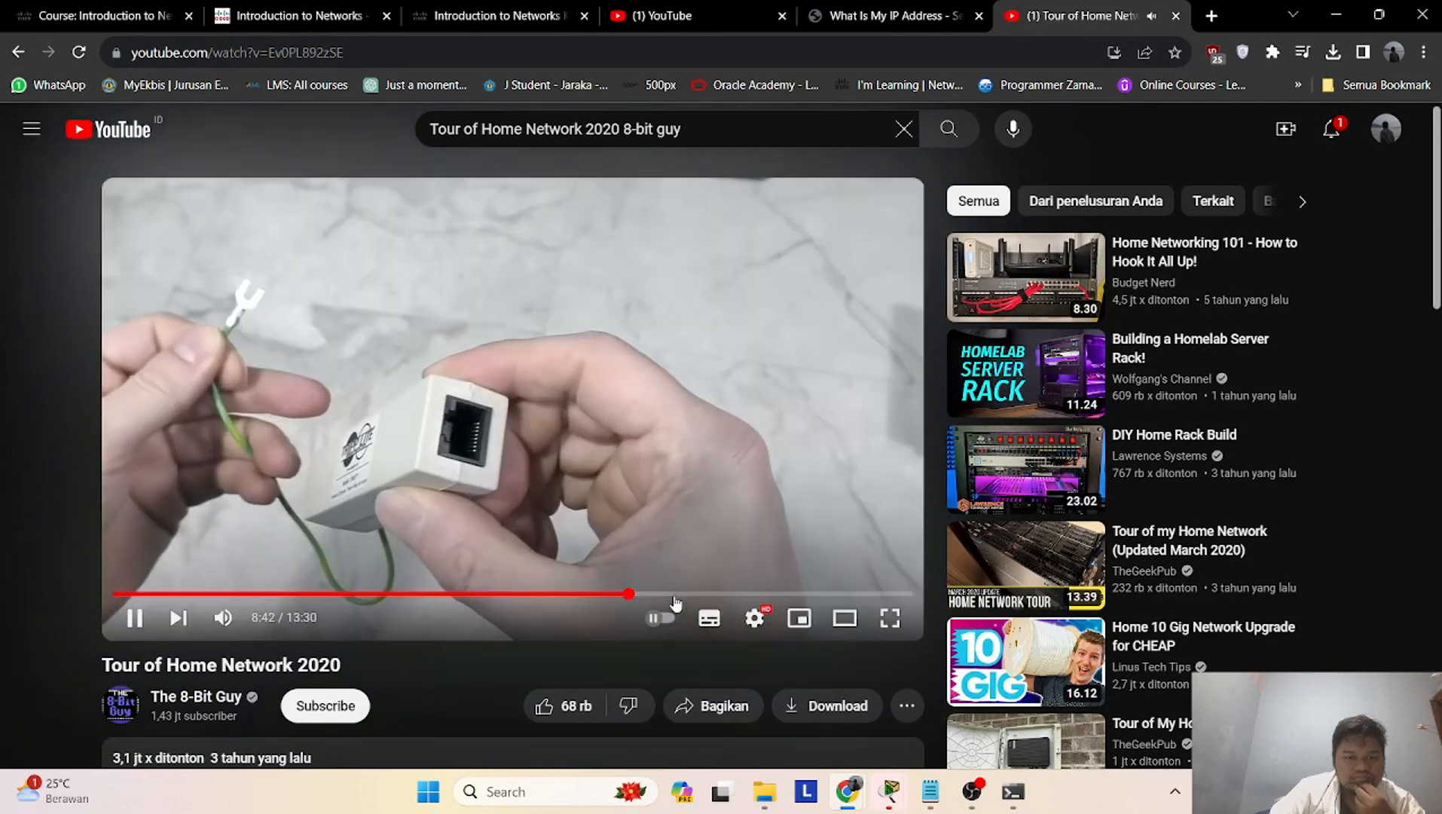
left_click(670, 595)
left_click(712, 595)
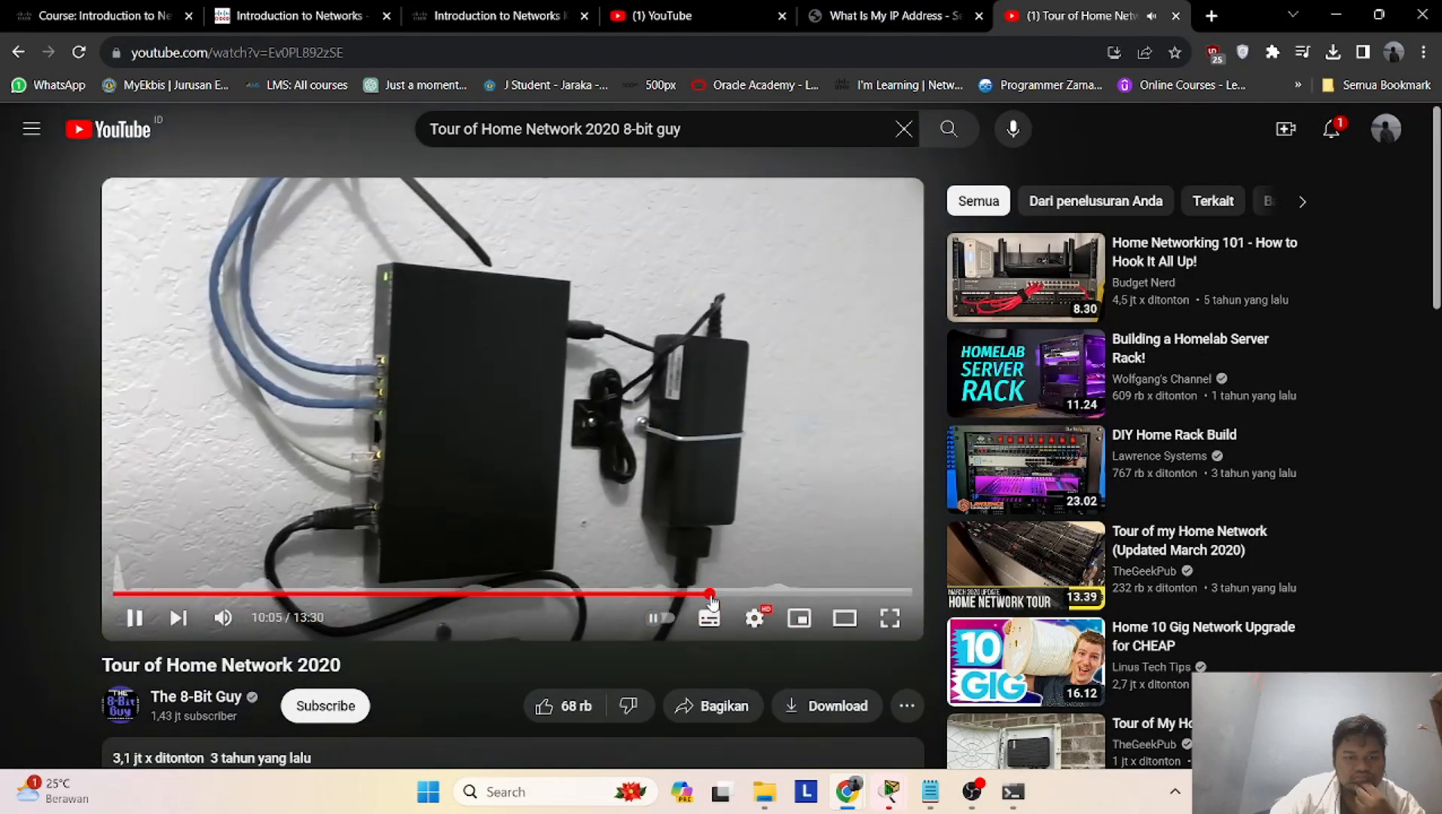
left_click(811, 595)
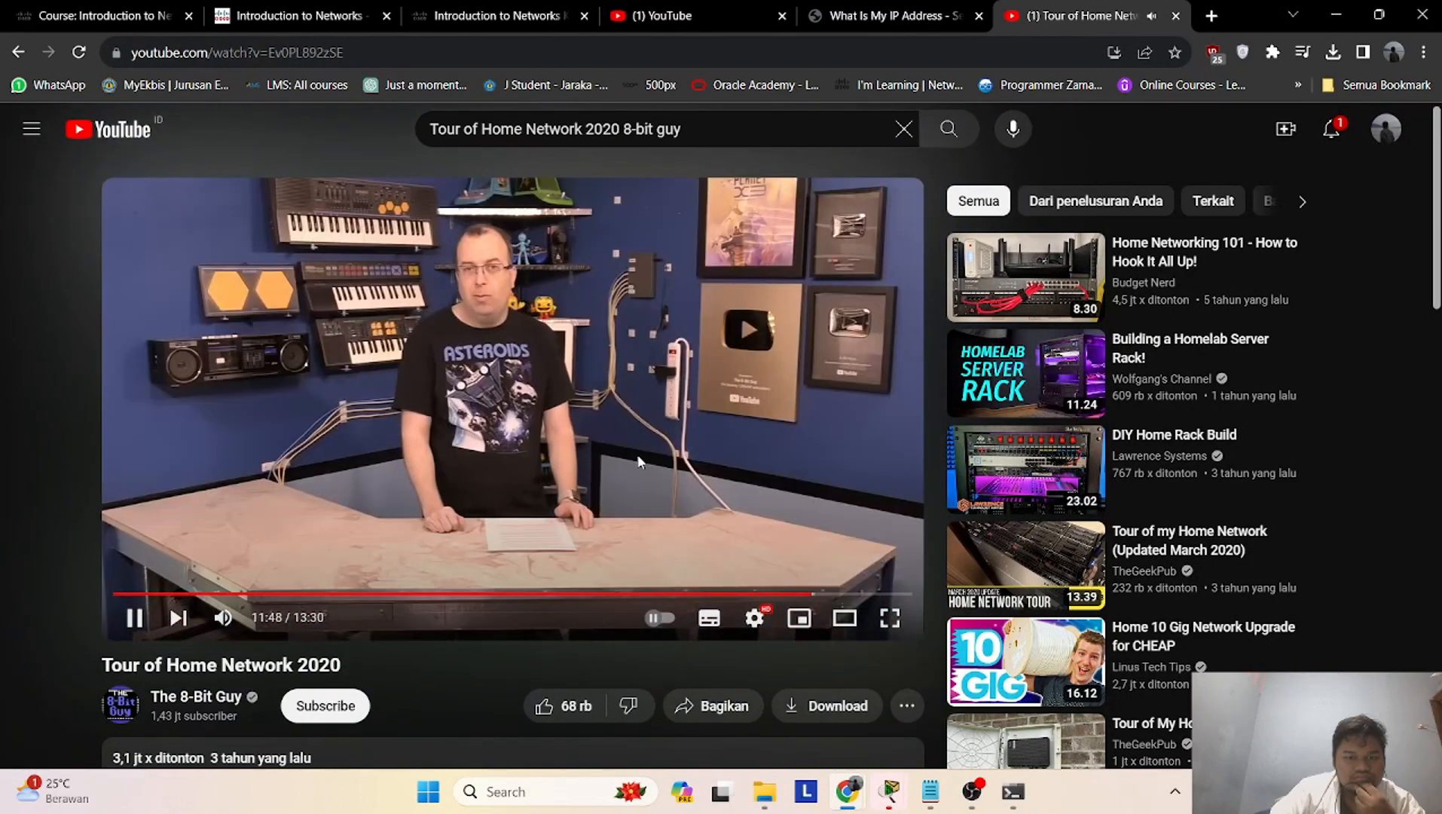
Switch to the Packet Tracer window with the physical-mode activity and read the Part 2 introduction and Step 1 traceroute instructions
mouse_move(905, 797)
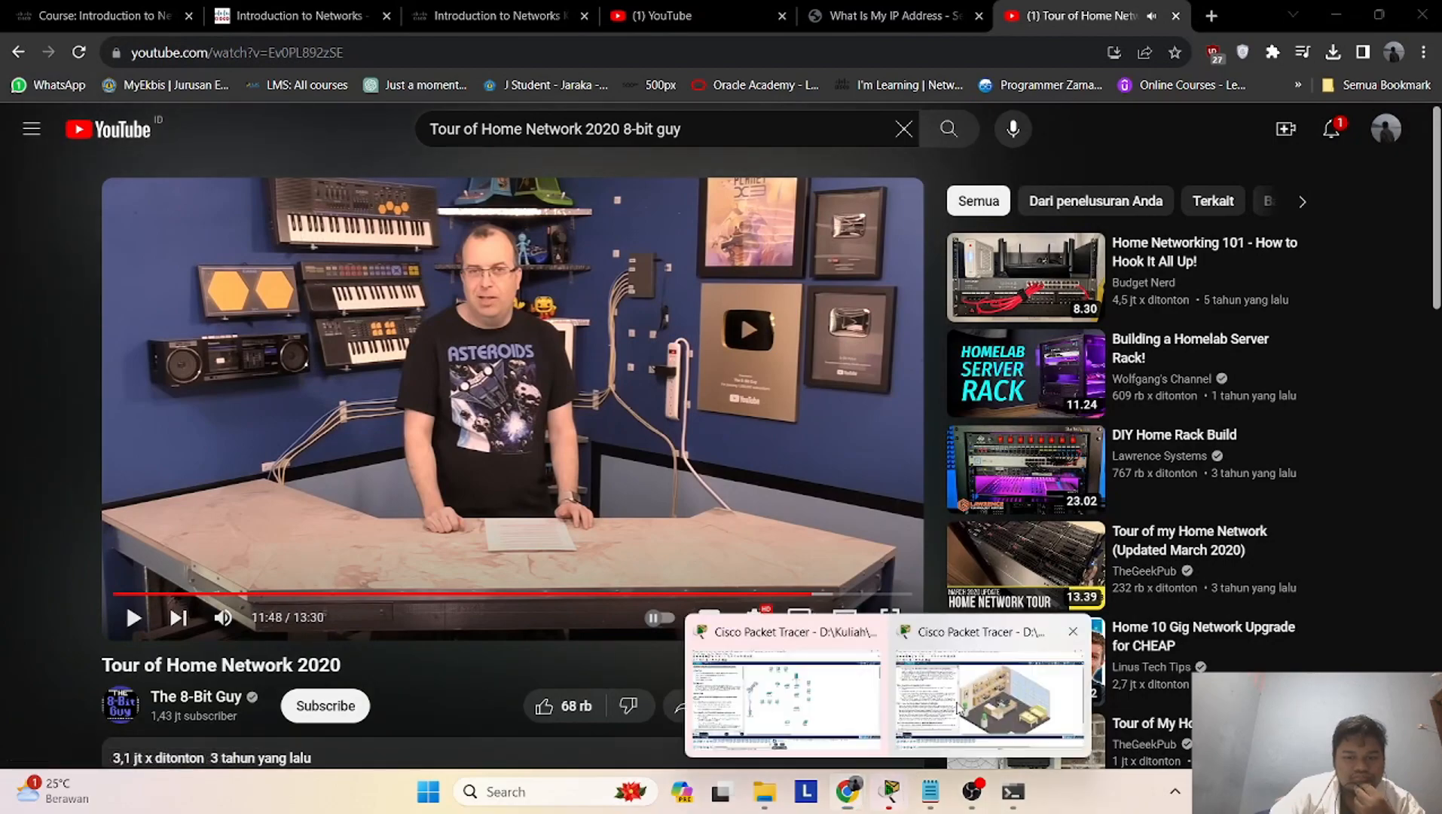
left_click(787, 682)
scroll(115, 450, "down", 3)
scroll(115, 450, "down", 8)
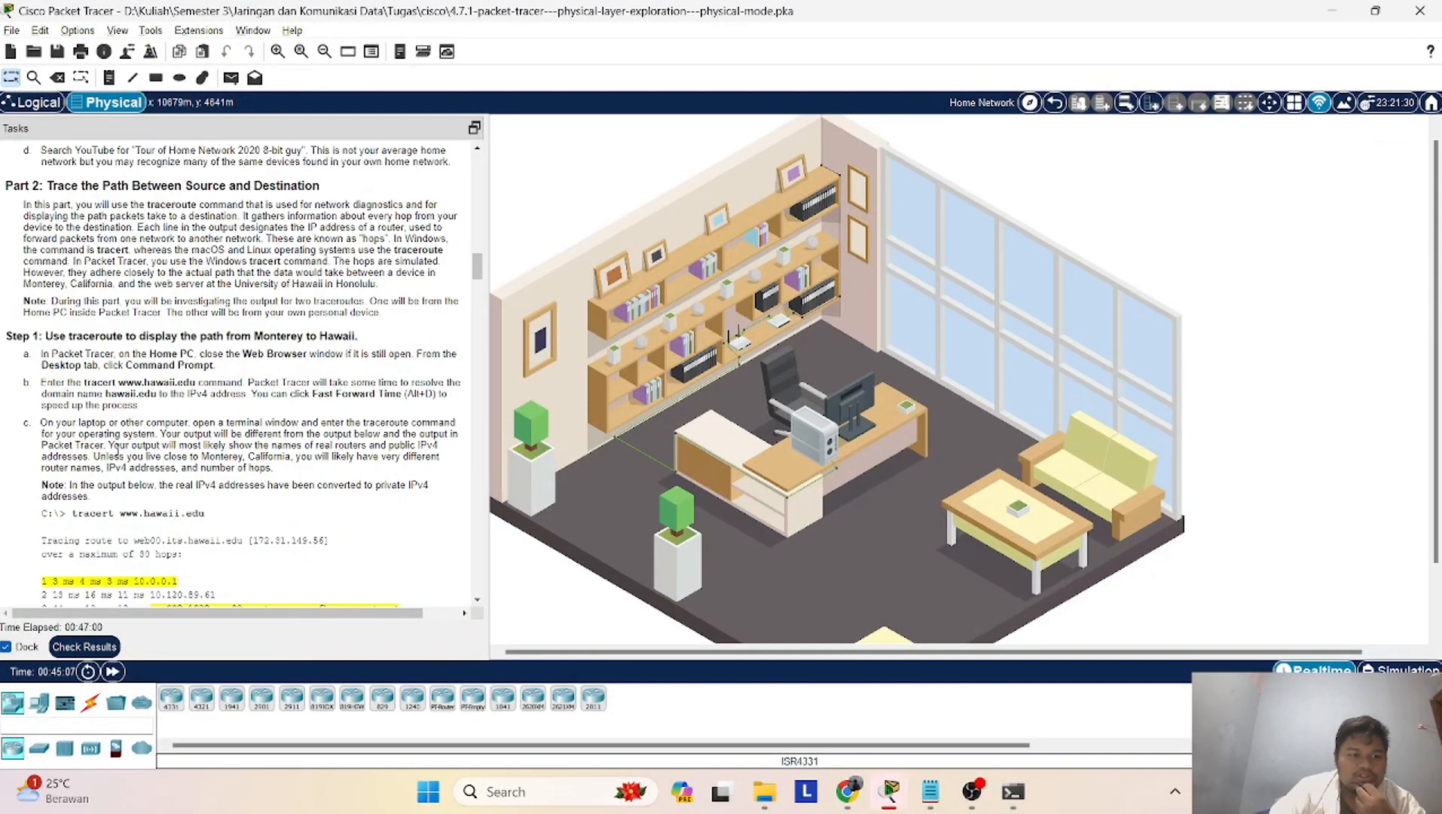
scroll(117, 450, "up", 5)
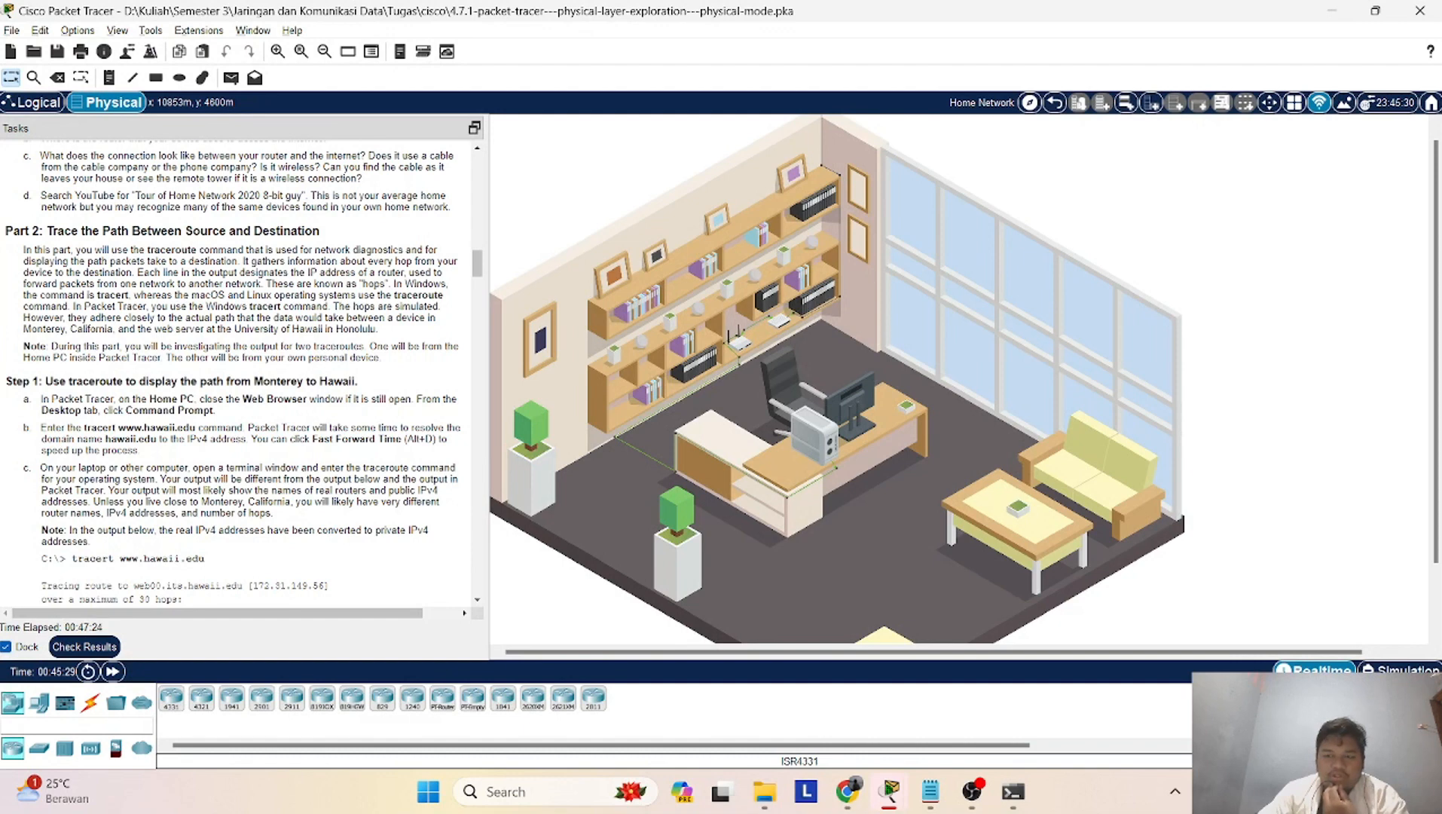
Open the Command Prompt on the Home PC in the home network room
key("alt+Tab")
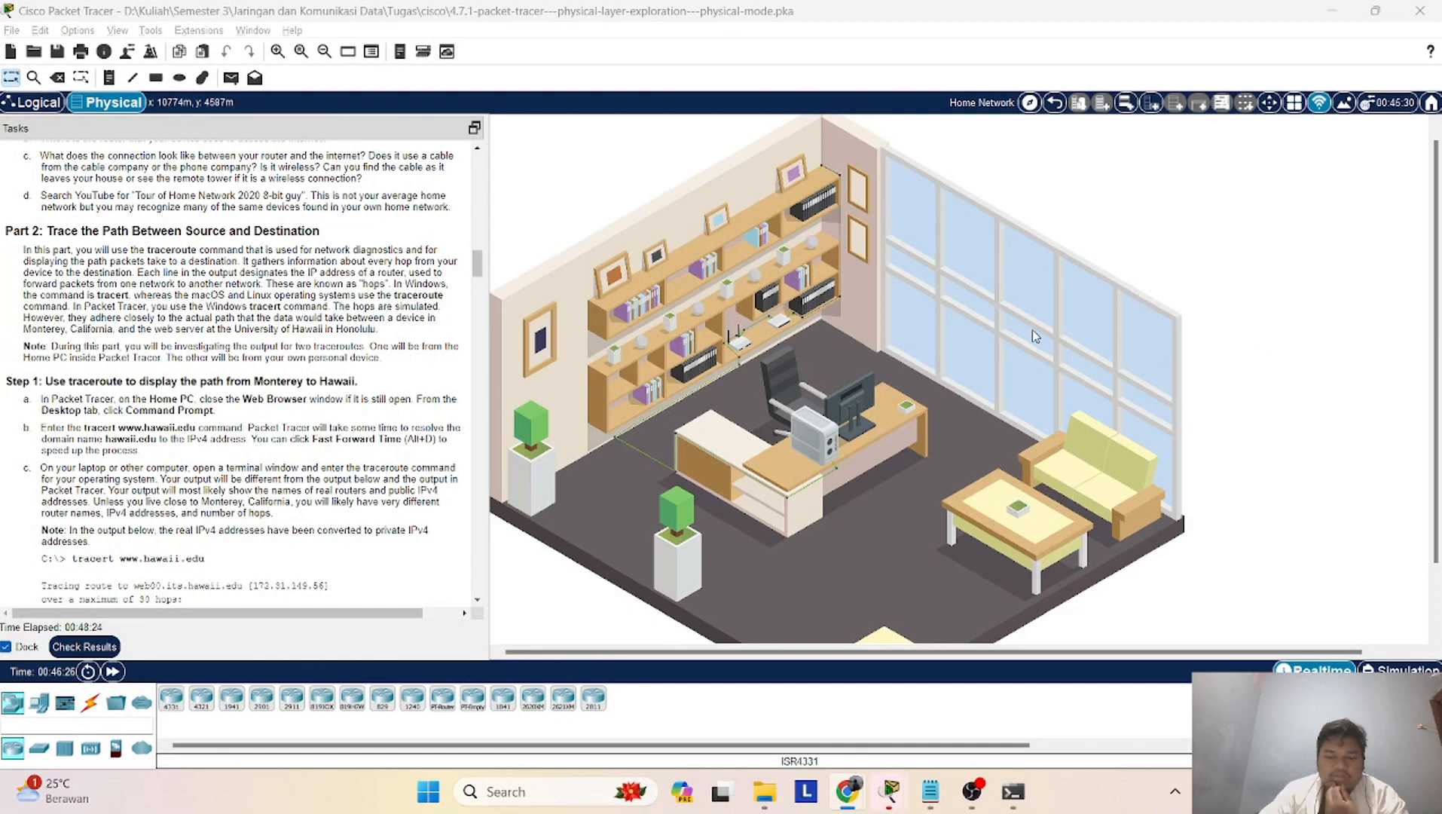
left_click(897, 789)
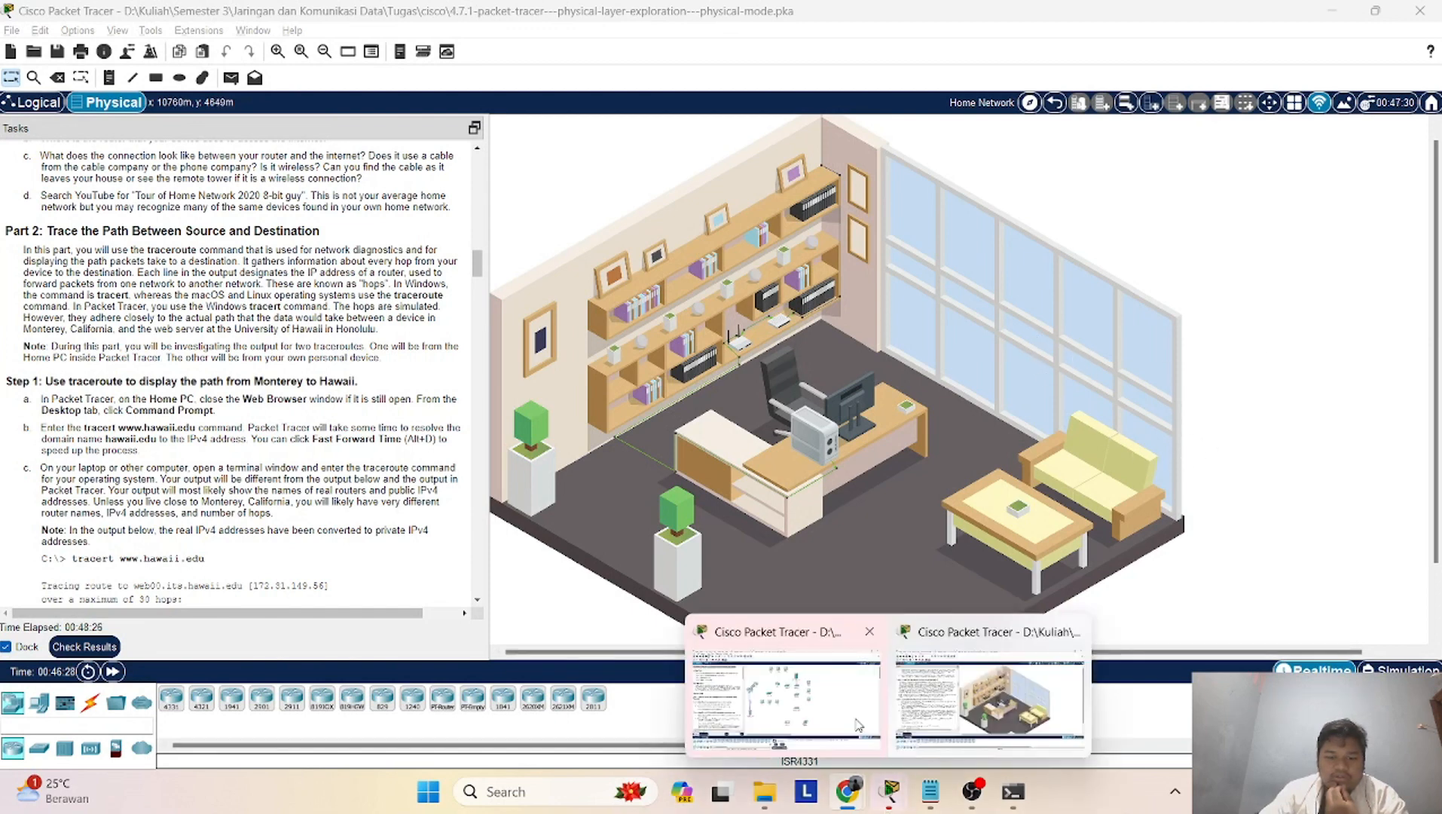
left_click(815, 445)
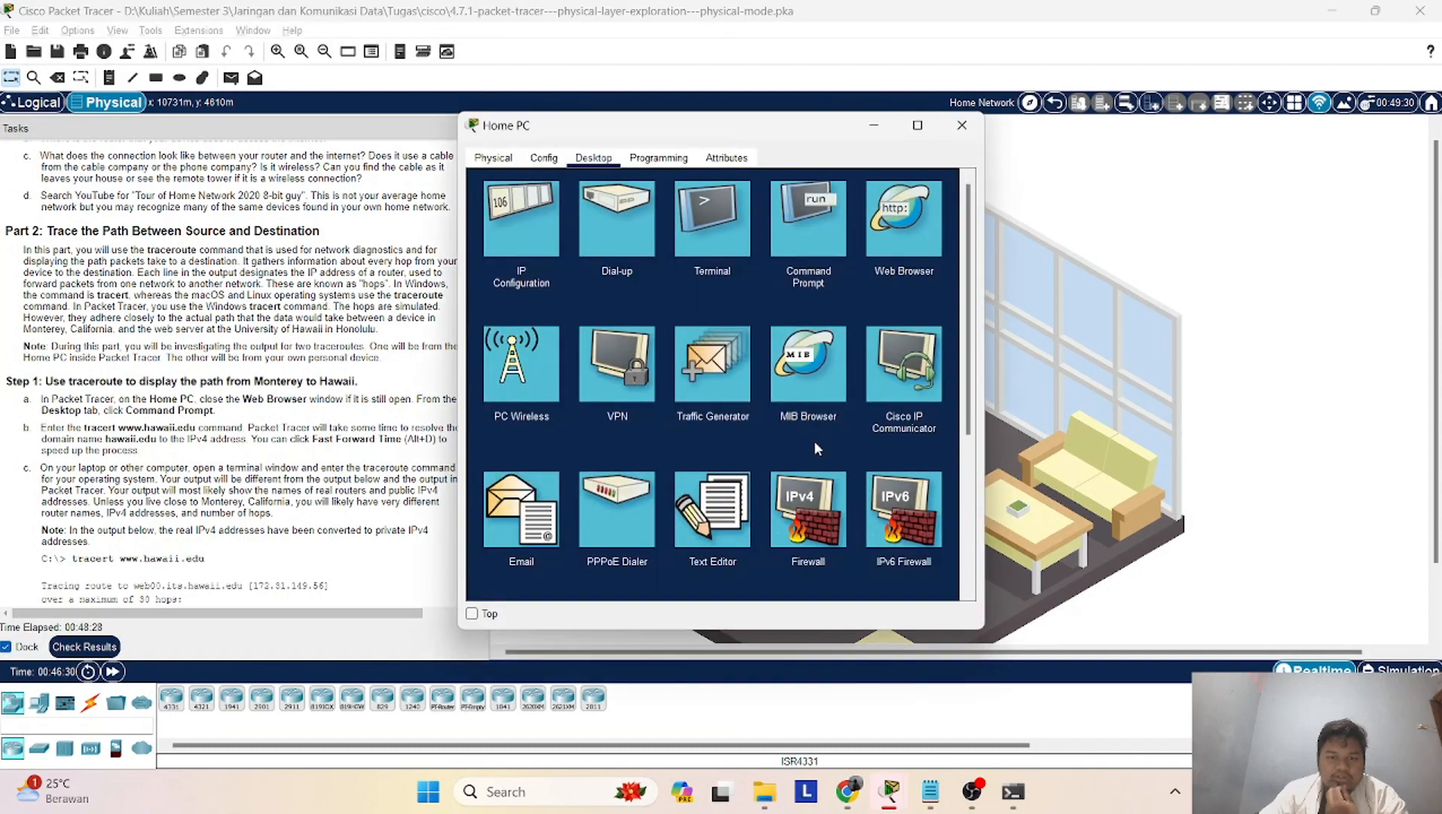
left_click(806, 239)
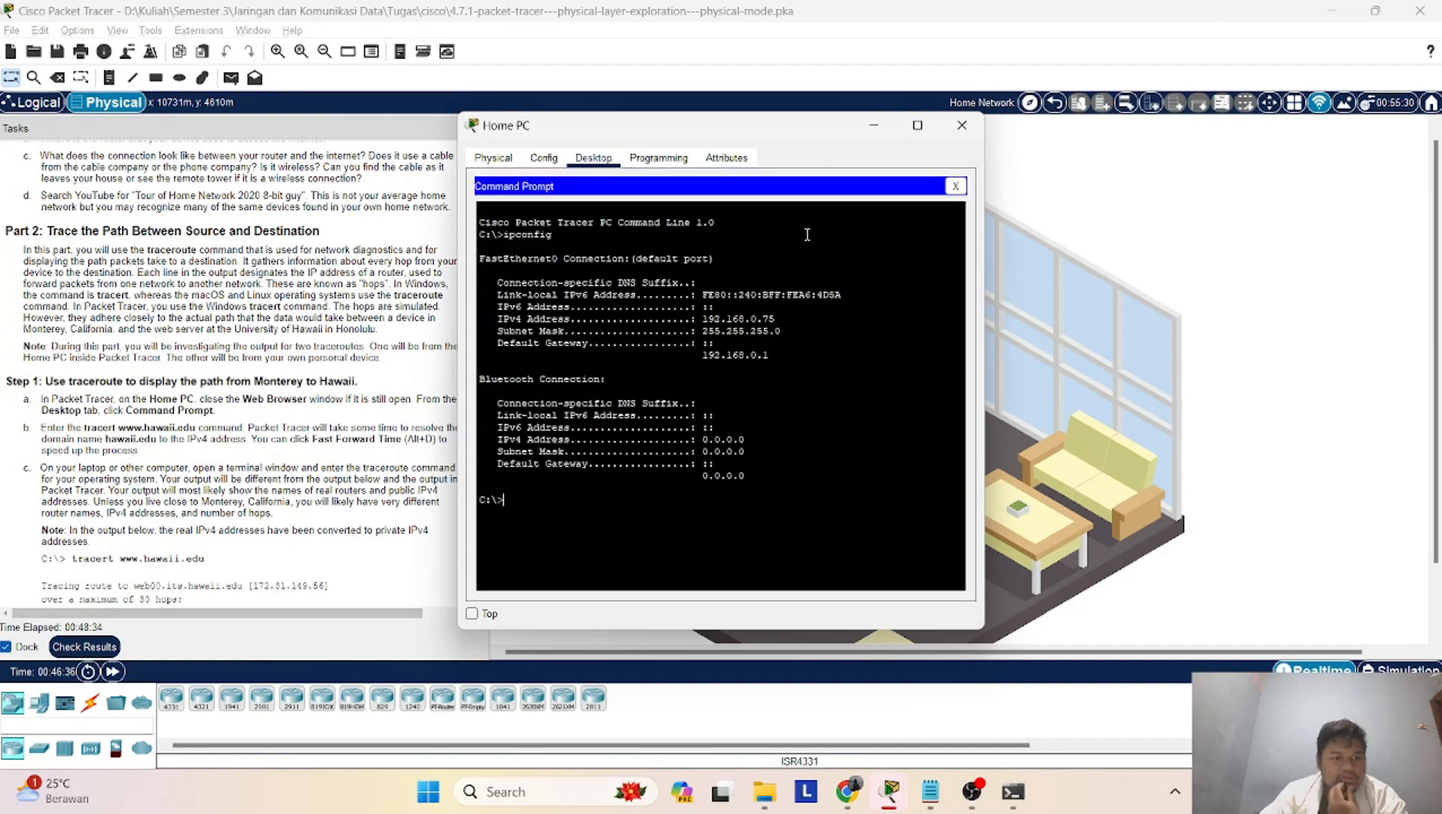
scroll(328, 419, "down", 4)
scroll(328, 420, "down", 1)
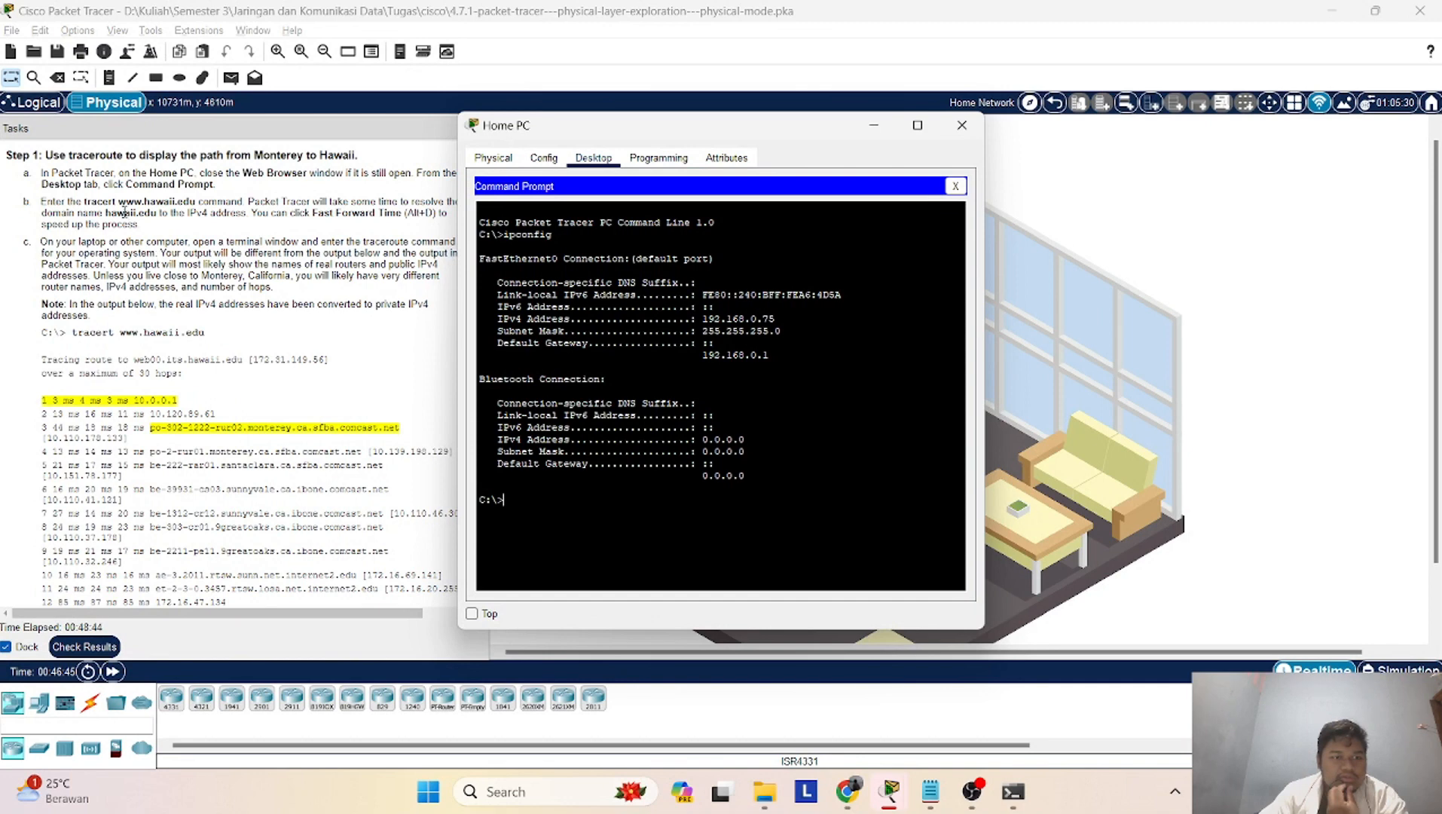
left_click_drag(118, 202, 199, 203)
right_click(170, 206)
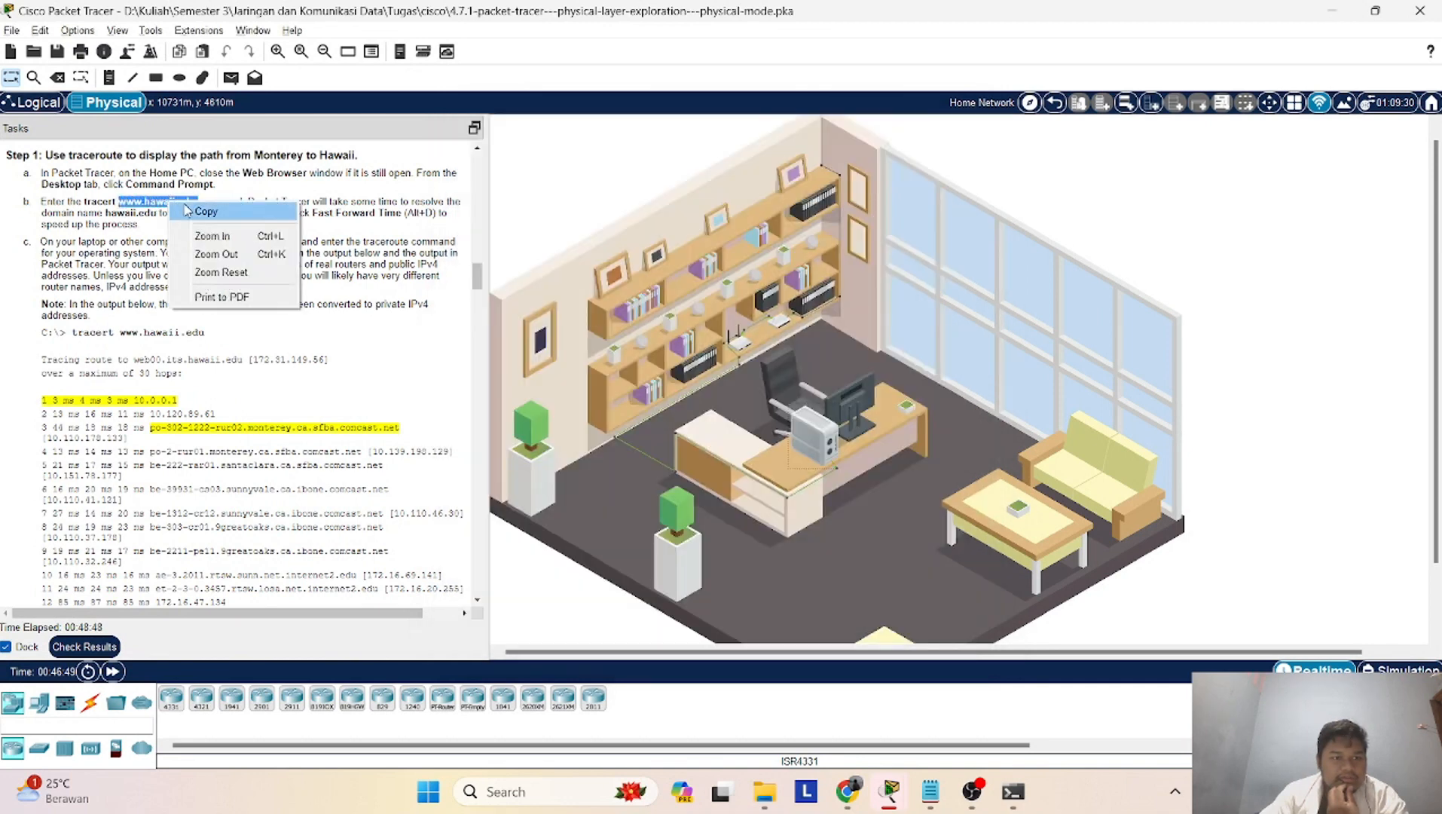
left_click(175, 210)
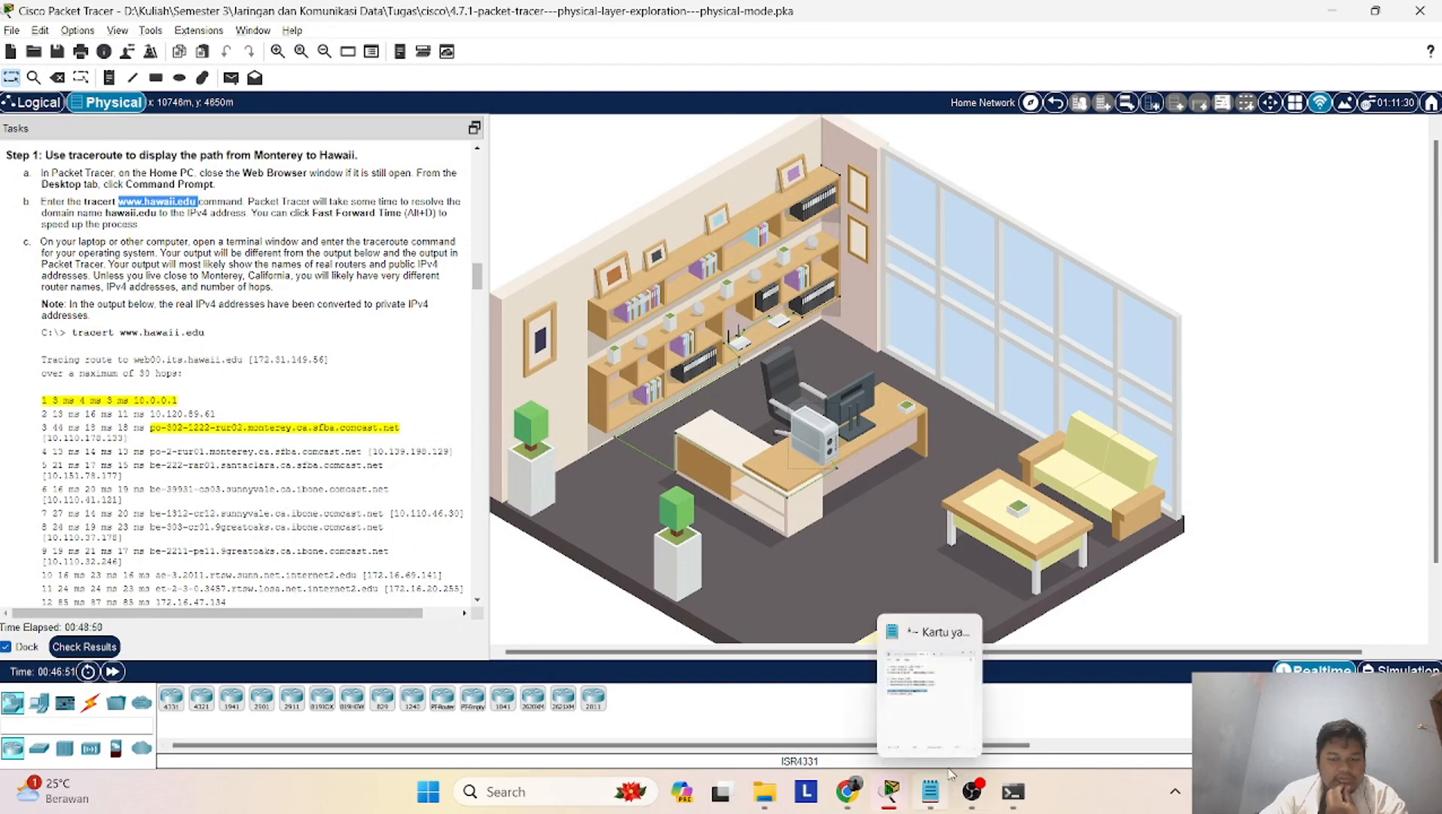
left_click(931, 793)
mouse_move(901, 785)
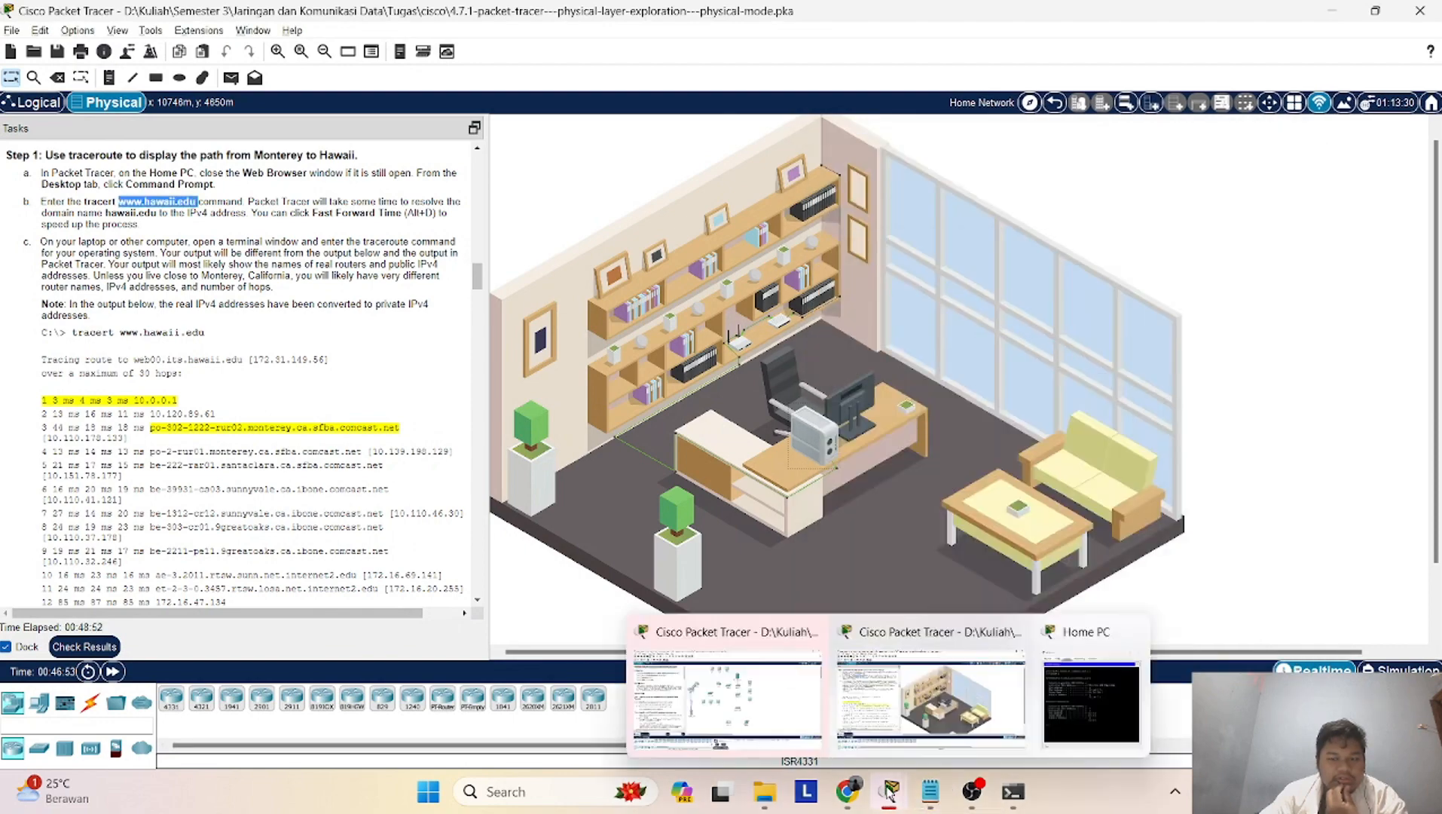
left_click(1073, 677)
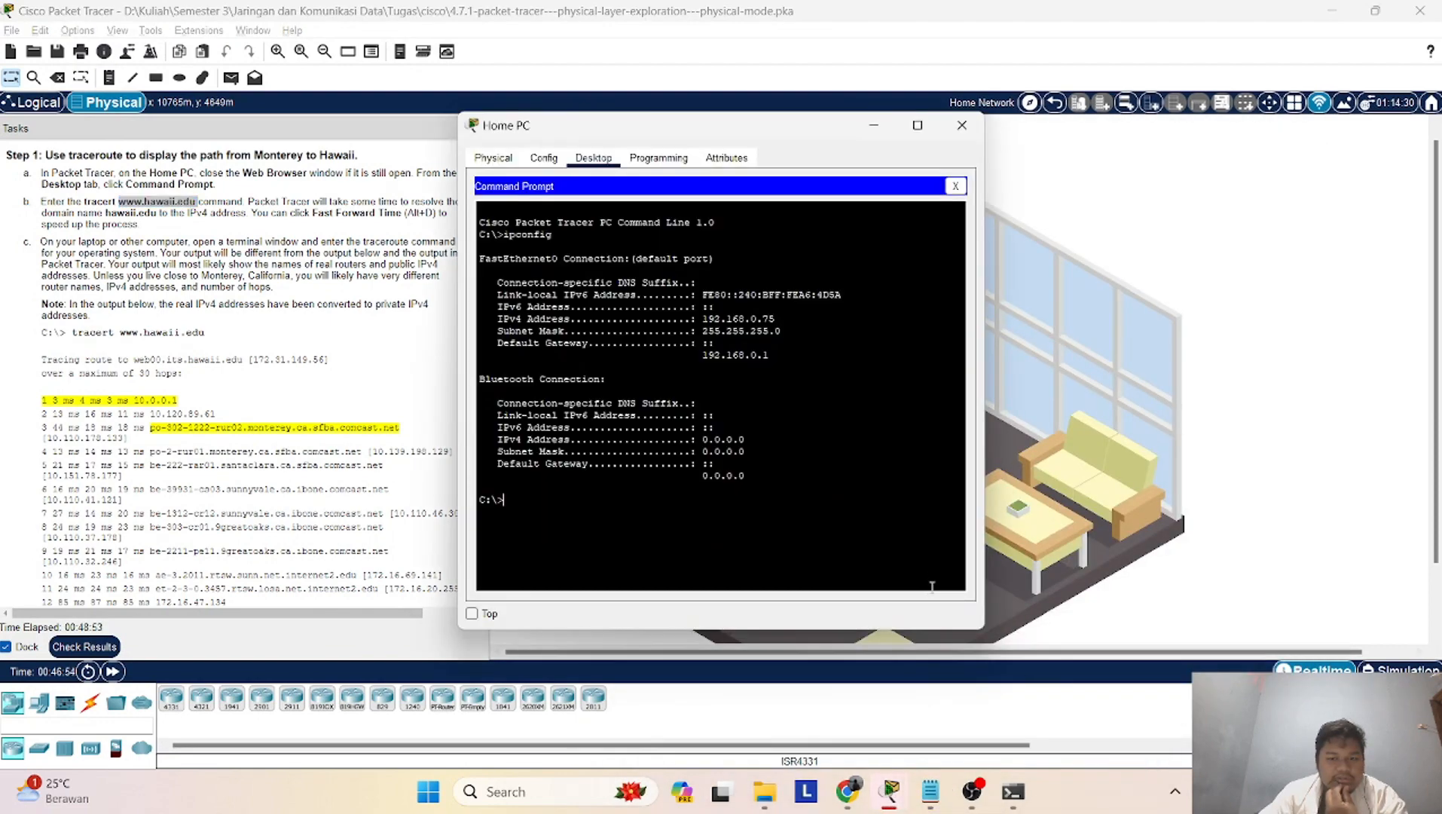
right_click(527, 496)
left_click(558, 526)
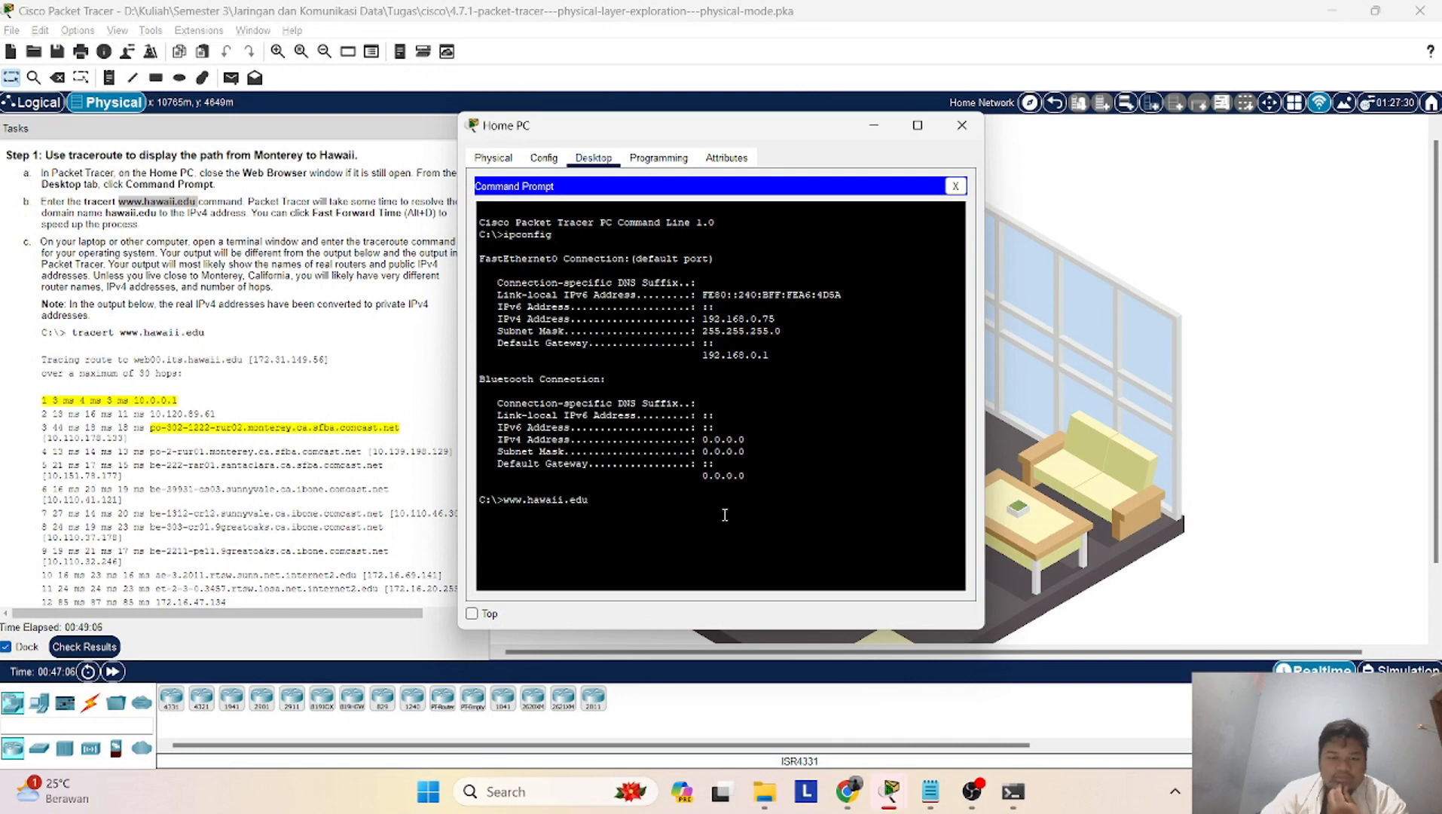
key("Return")
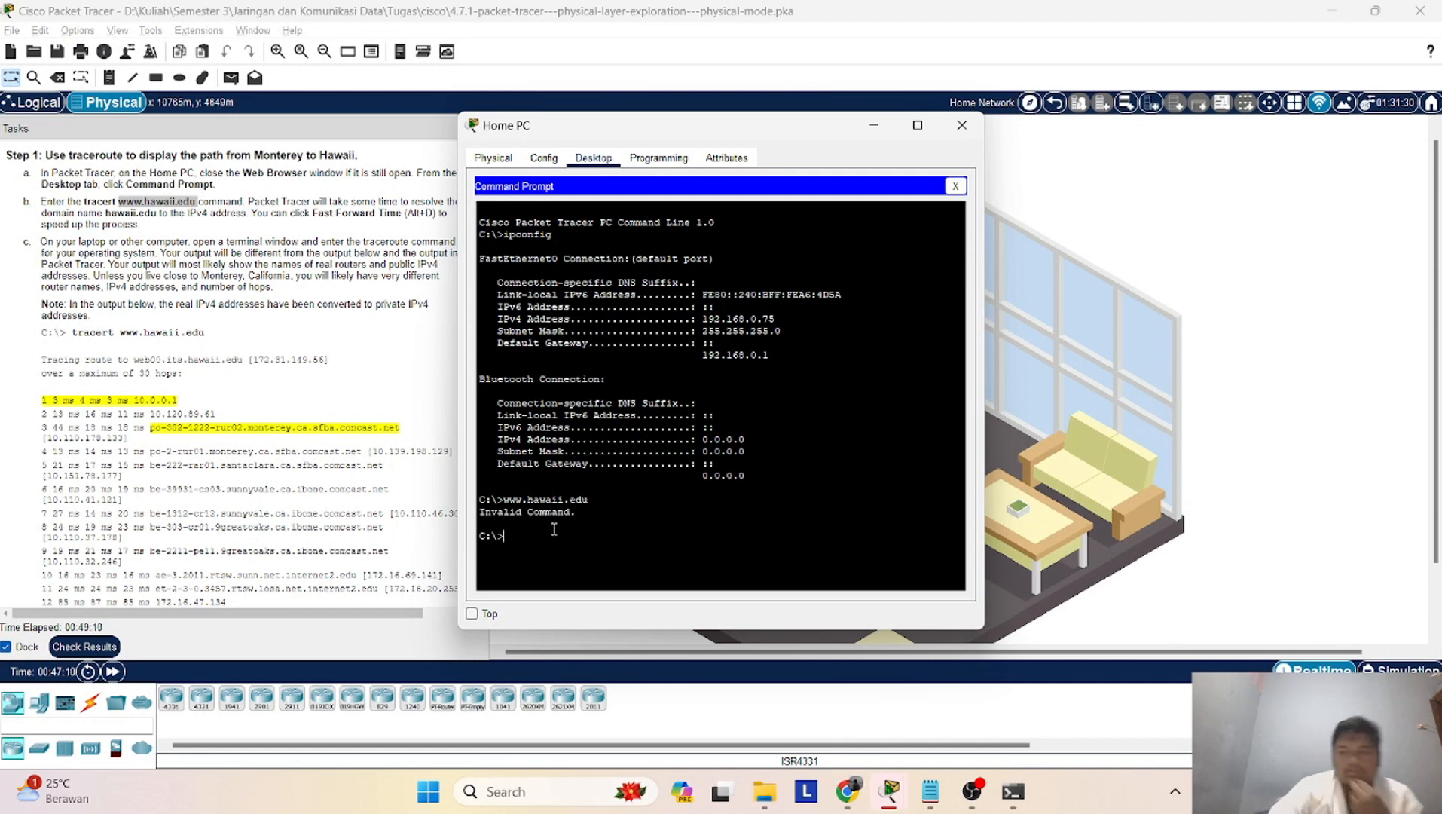
type("www")
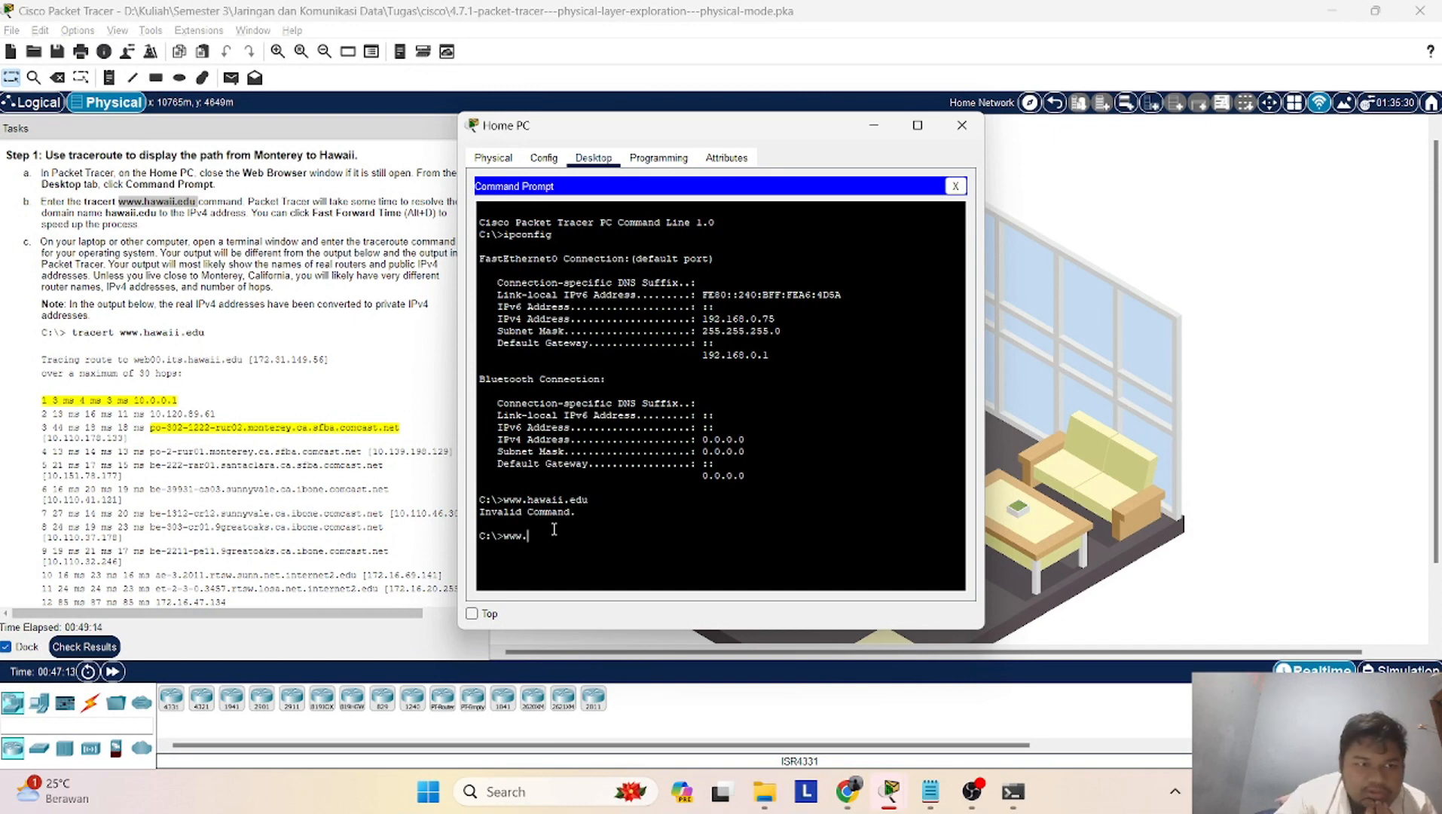
type(".")
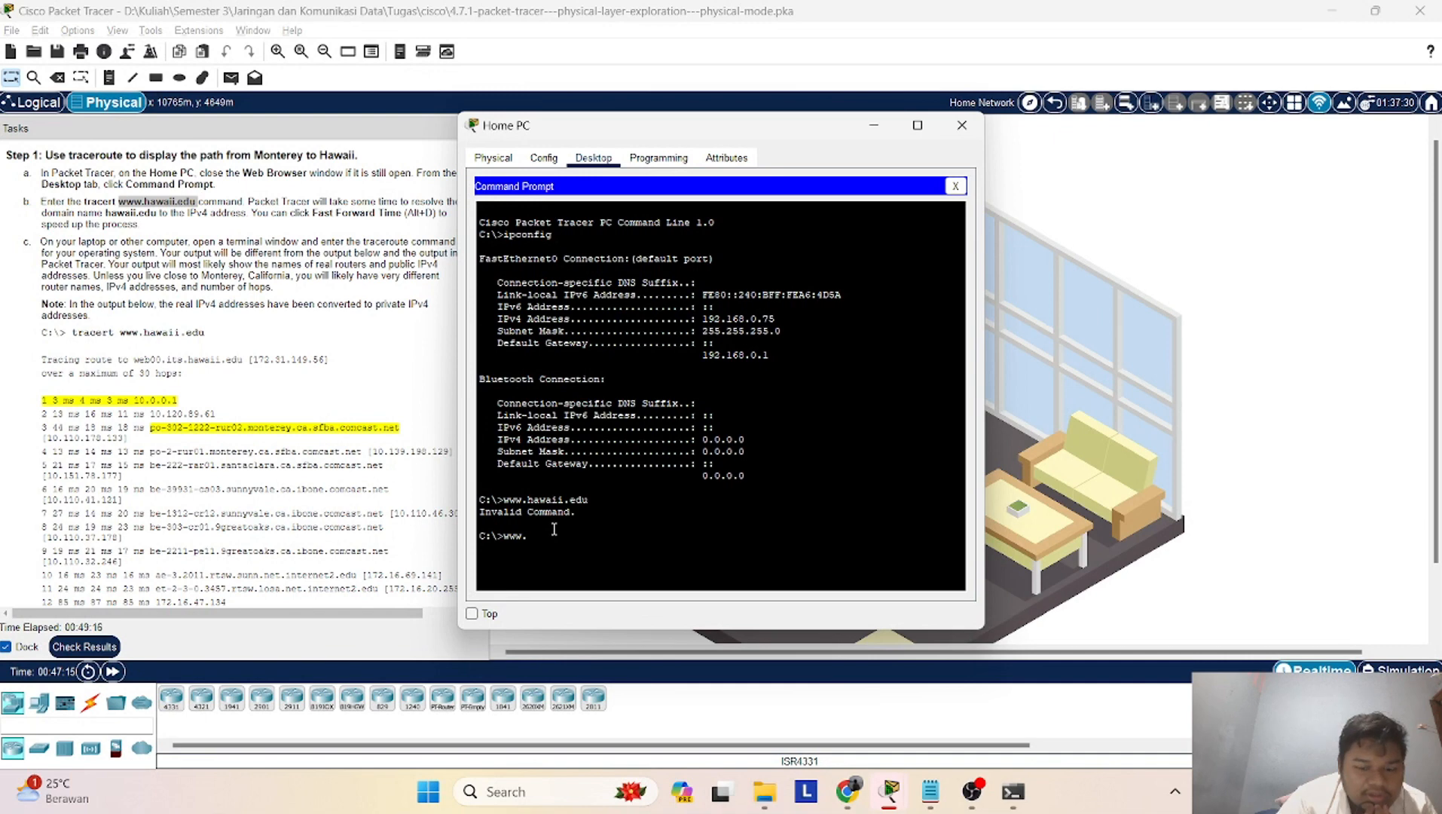
type("hawai")
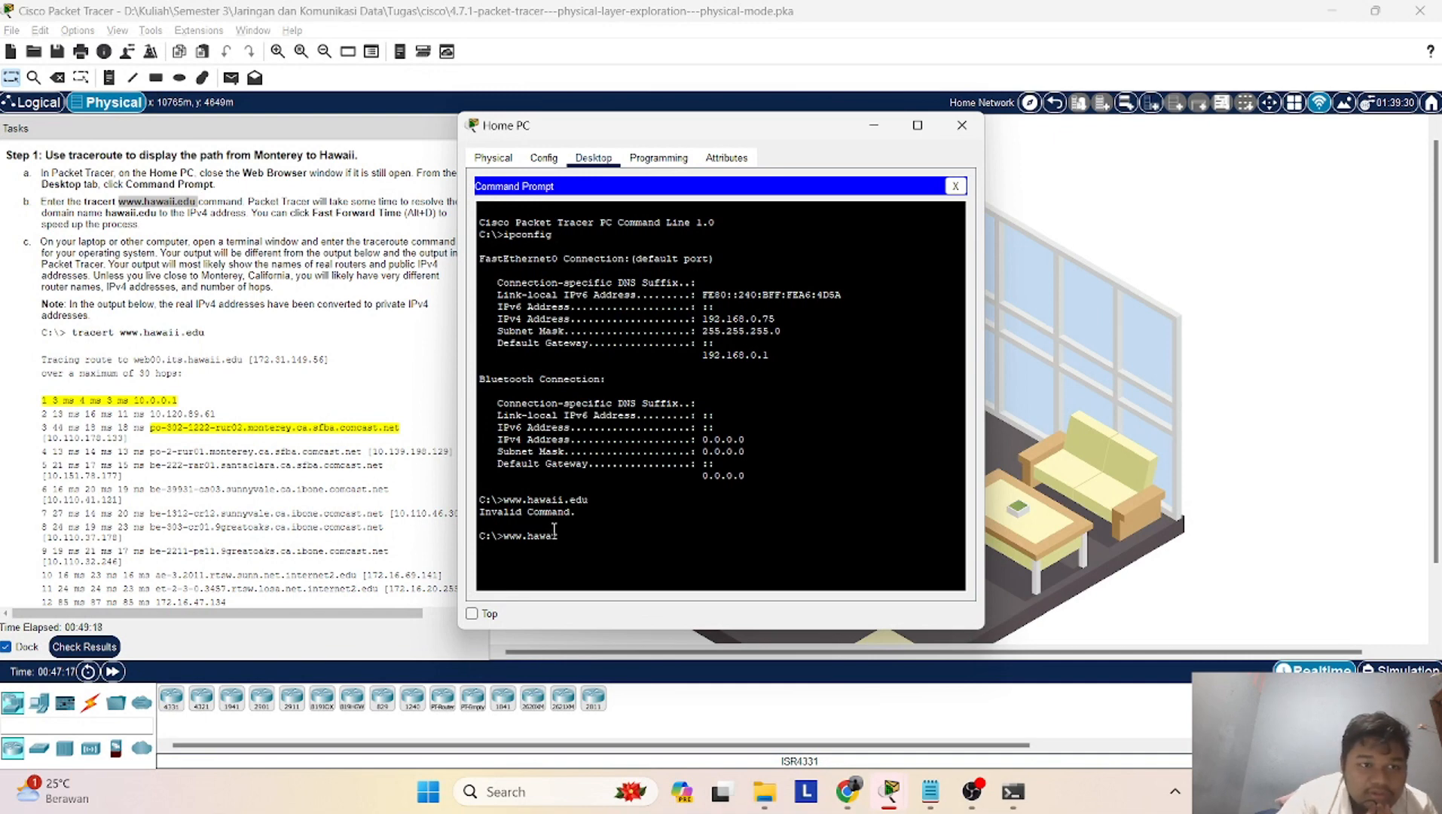
type("i.edu")
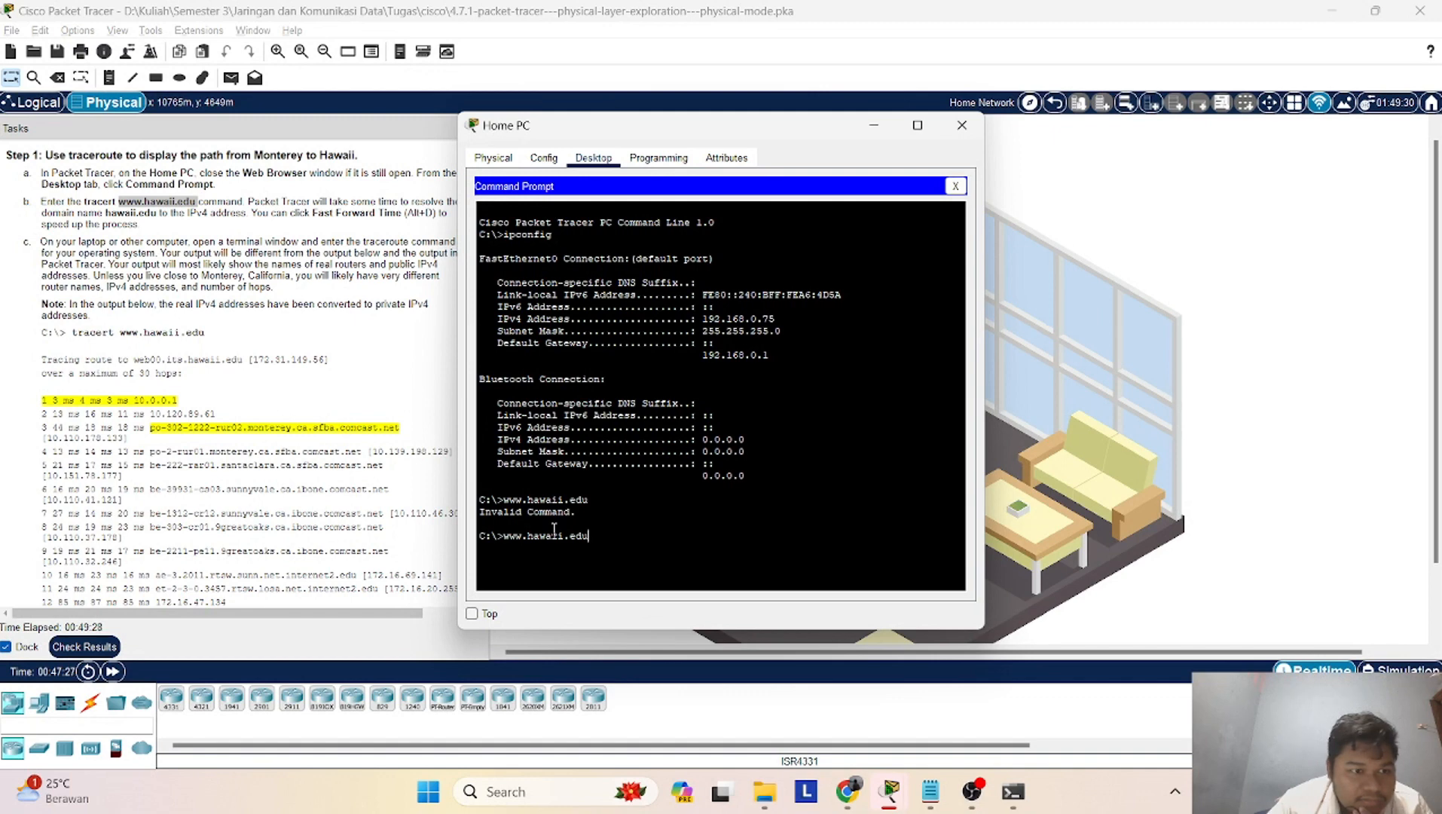
key("Left")
key("Left")
key("Left")
key("Left")
key("Left")
key("Left")
key("Left")
key("Left")
key("Left")
key("Left")
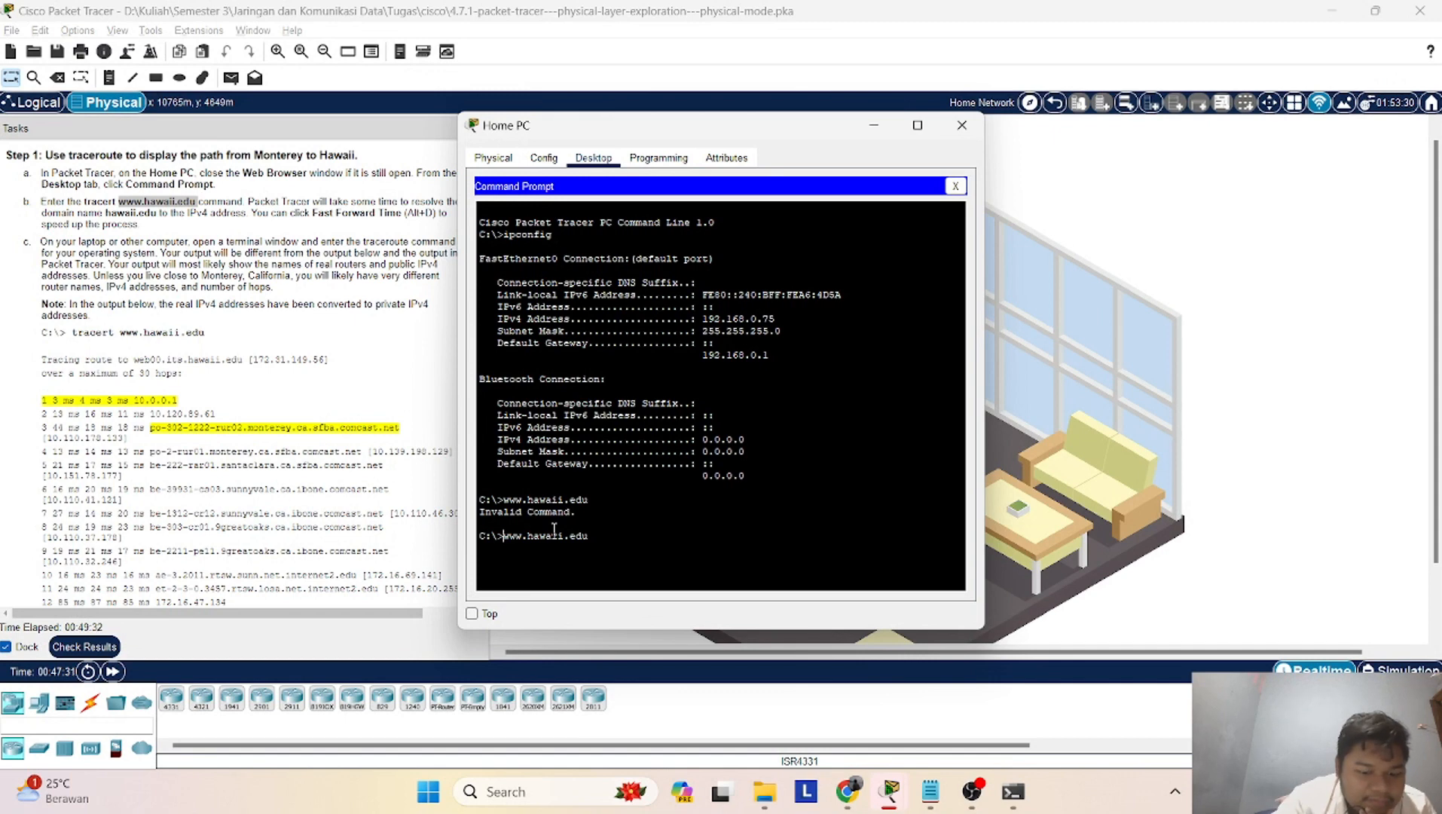
type("t")
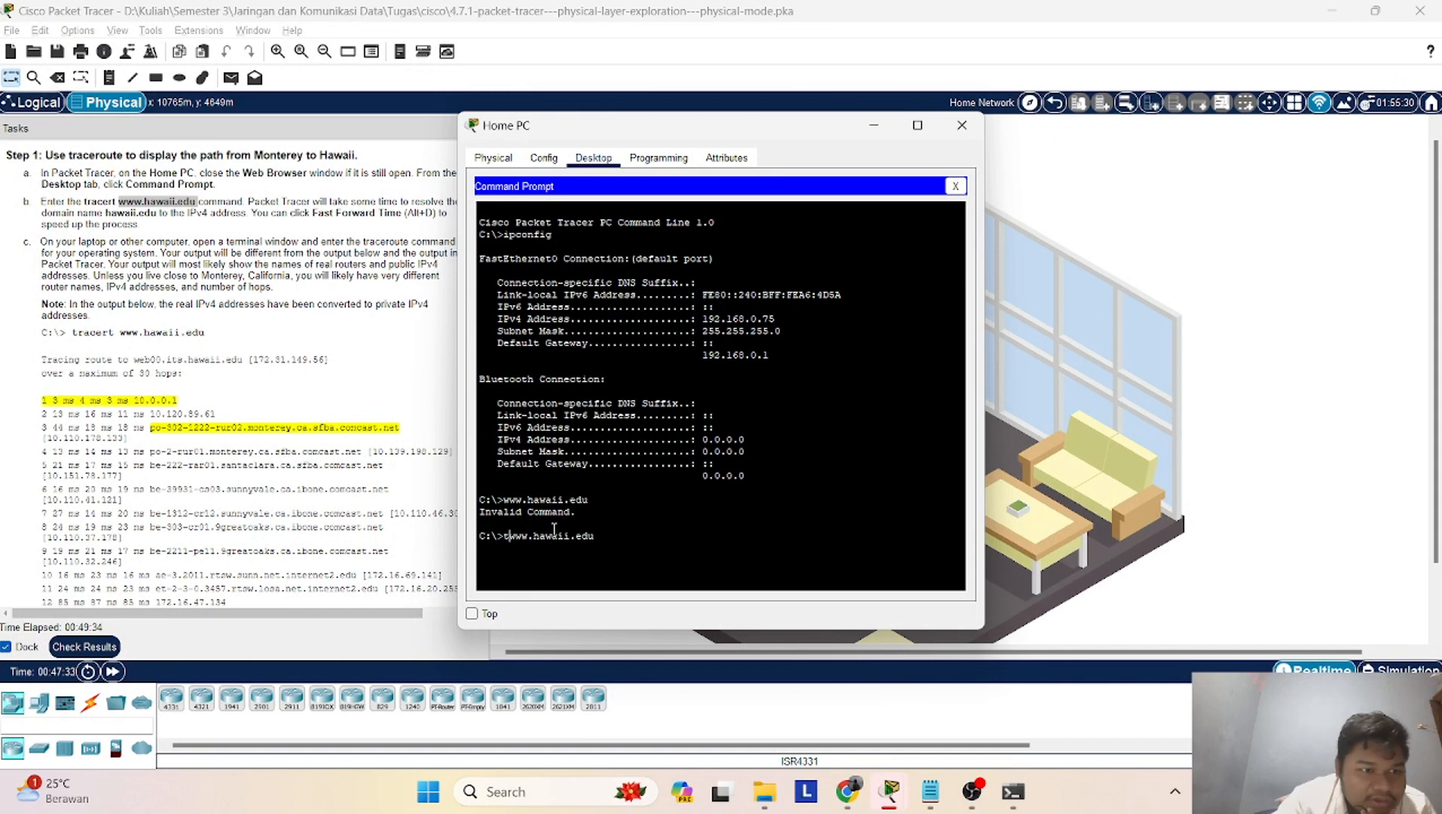
type("r")
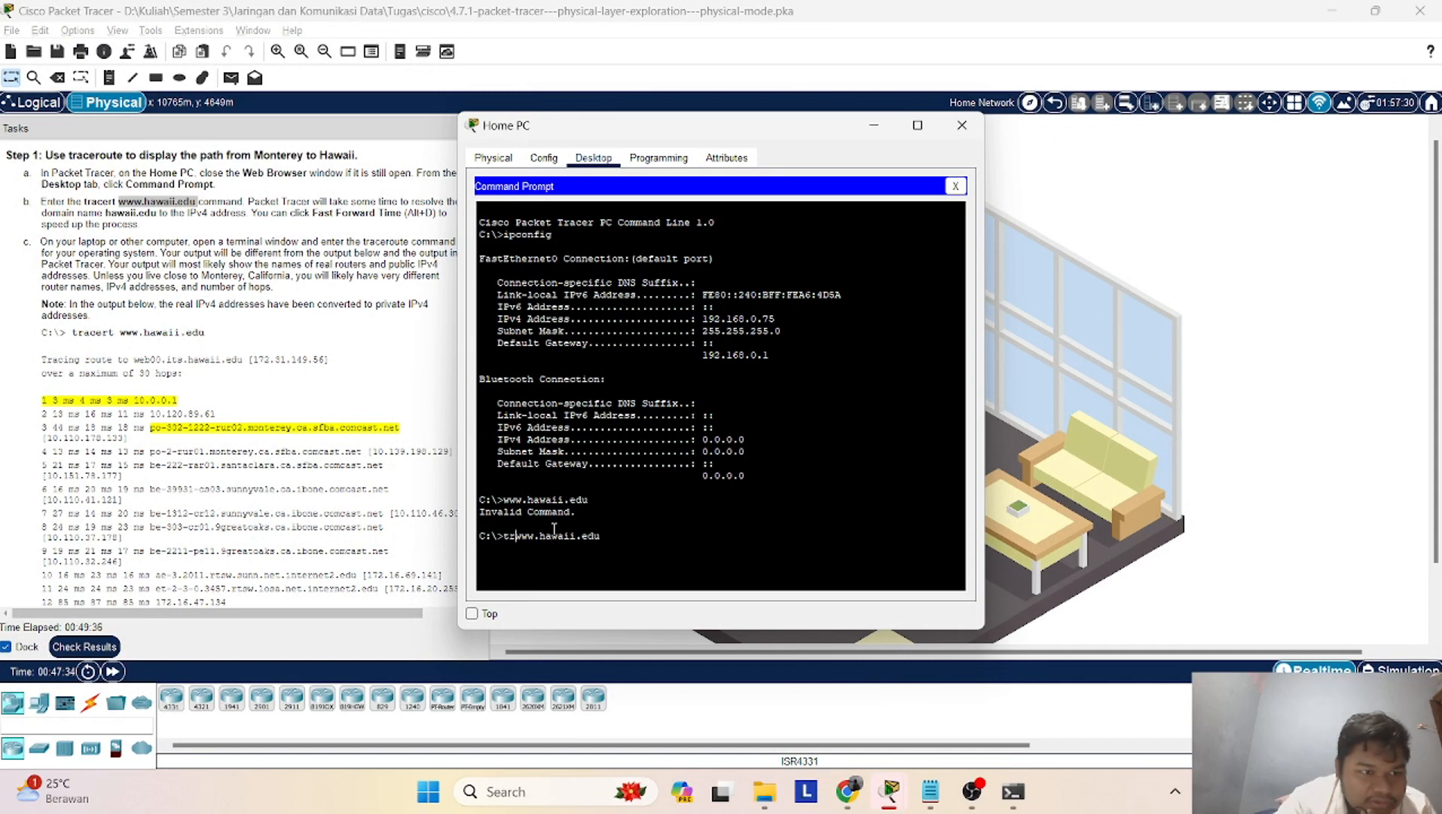
type("a")
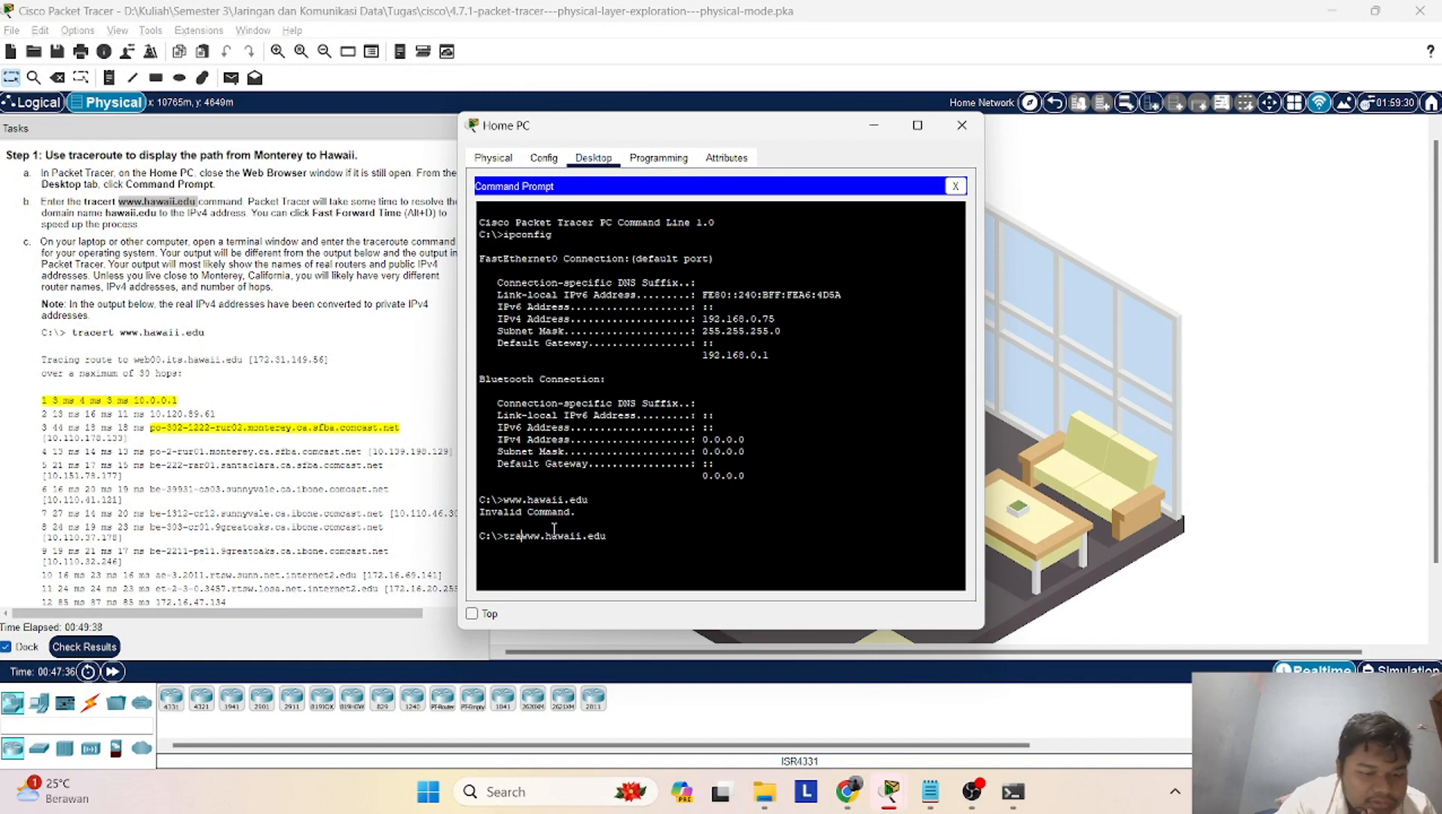
type("cert")
key("Return")
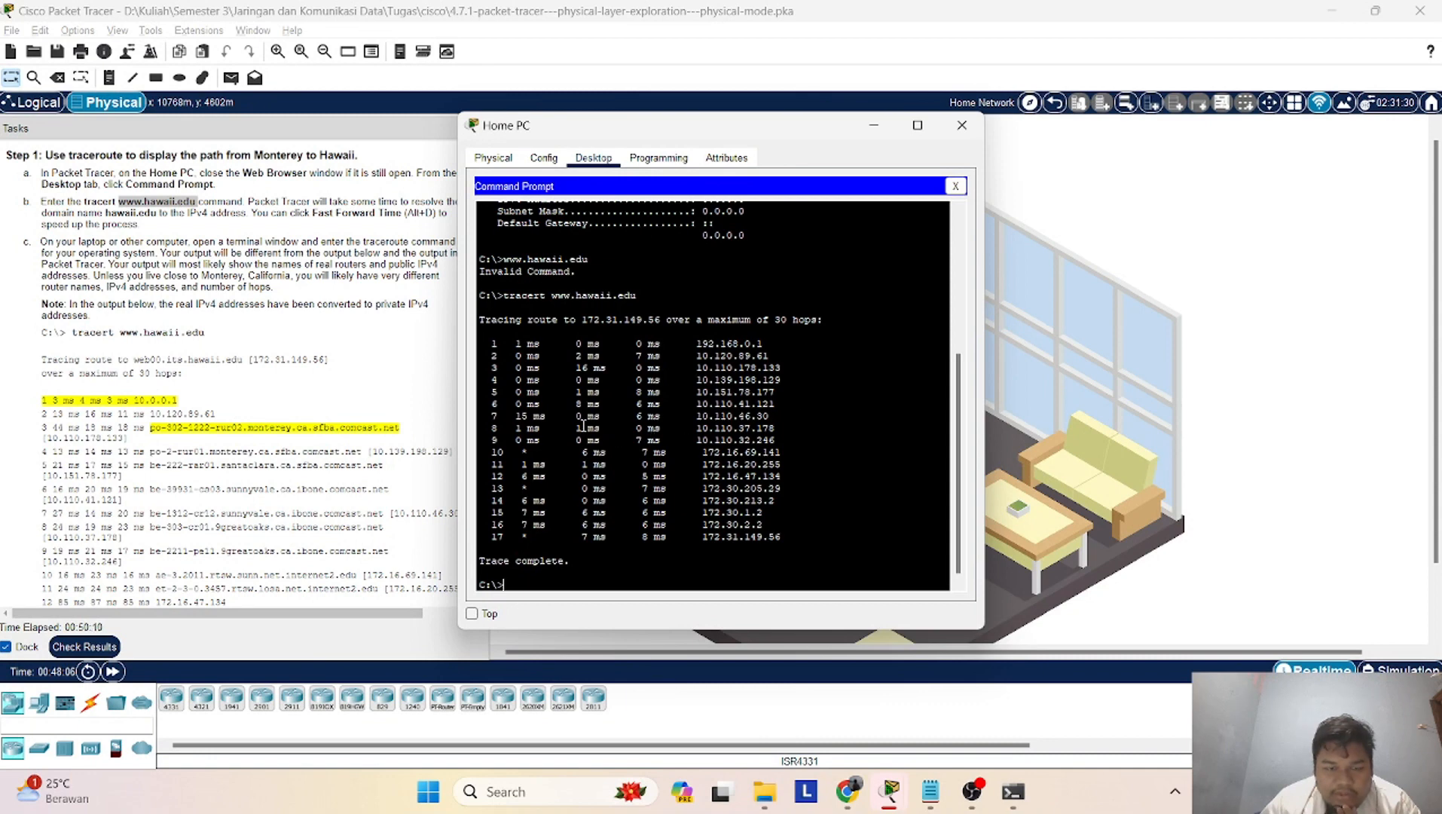
Read items d to f of the Step 1 instructions and highlight the first hop's three round-trip times in the Home PC's trace output
scroll(287, 492, "down", 3)
scroll(287, 493, "down", 2)
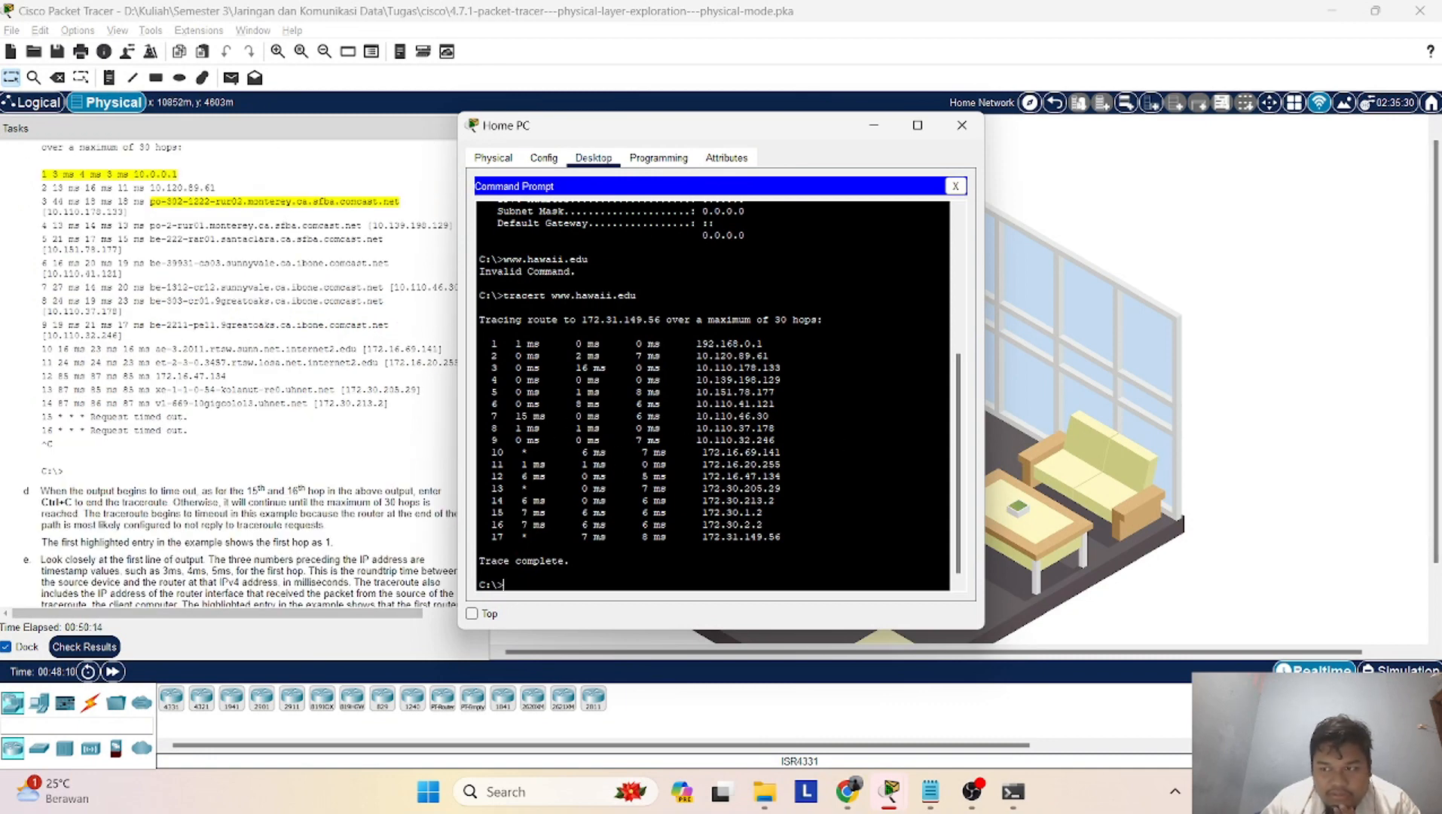
scroll(591, 429, "up", 1)
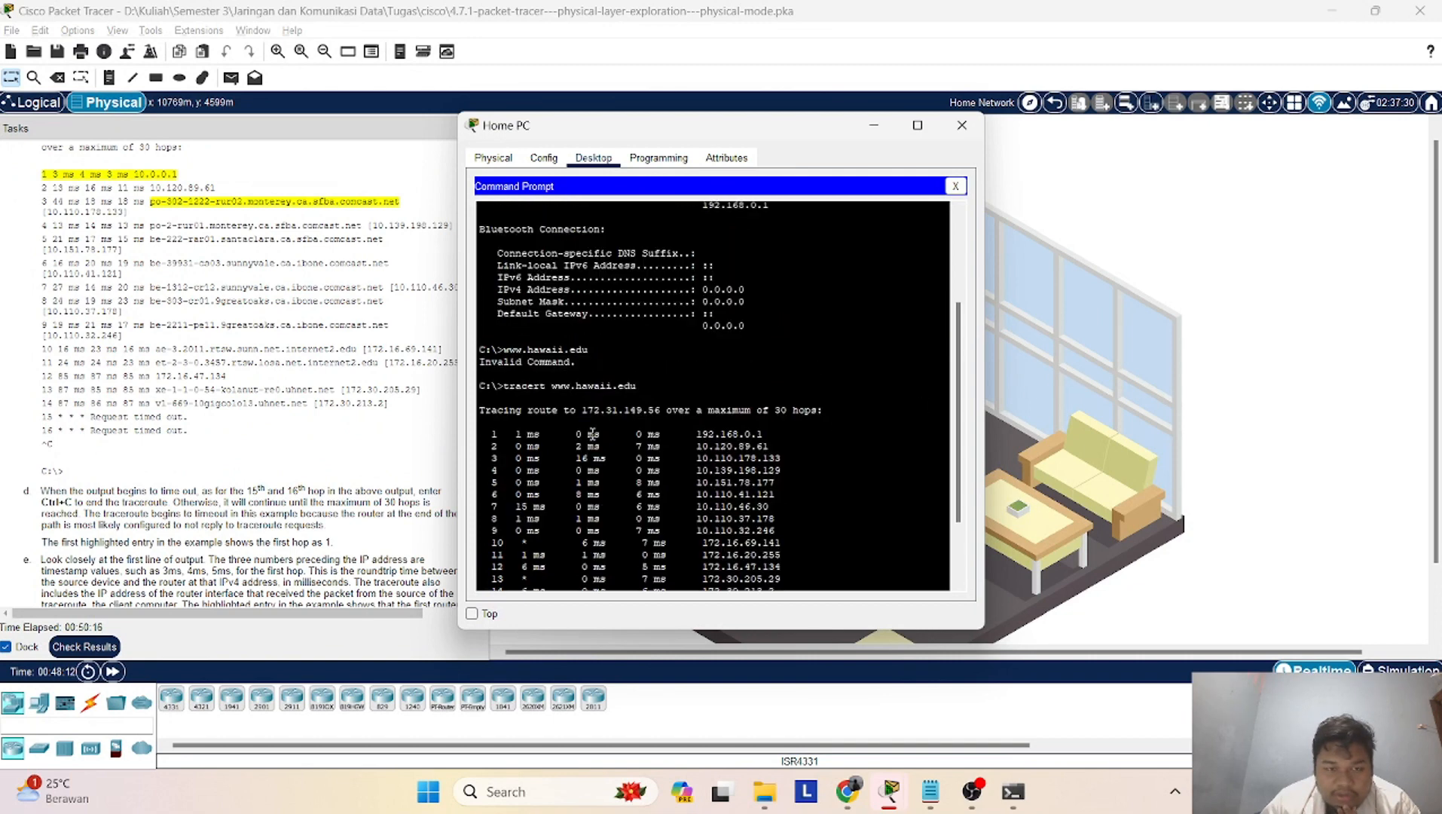
scroll(591, 430, "down", 1)
scroll(241, 419, "down", 5)
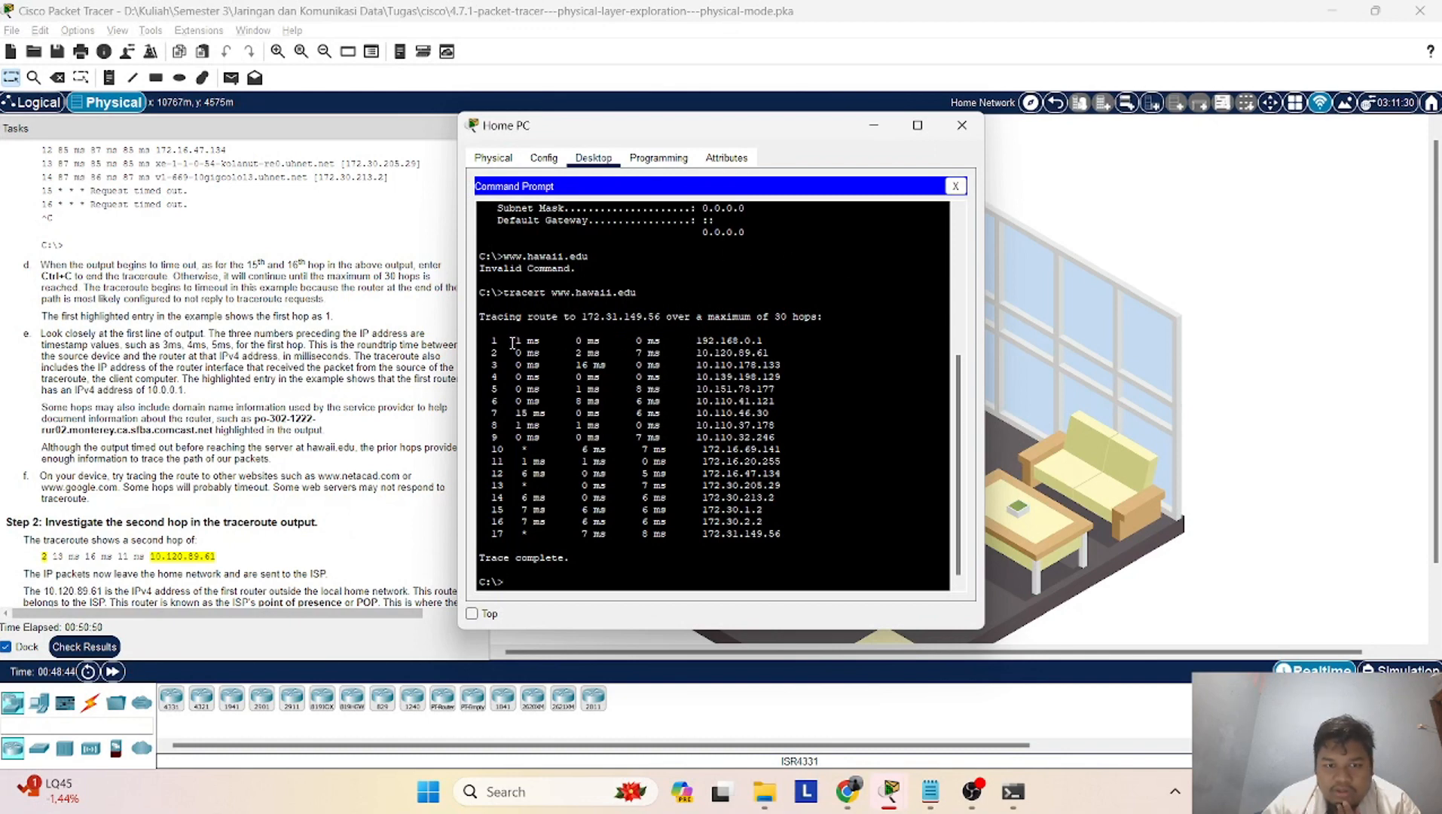
left_click_drag(510, 340, 559, 343)
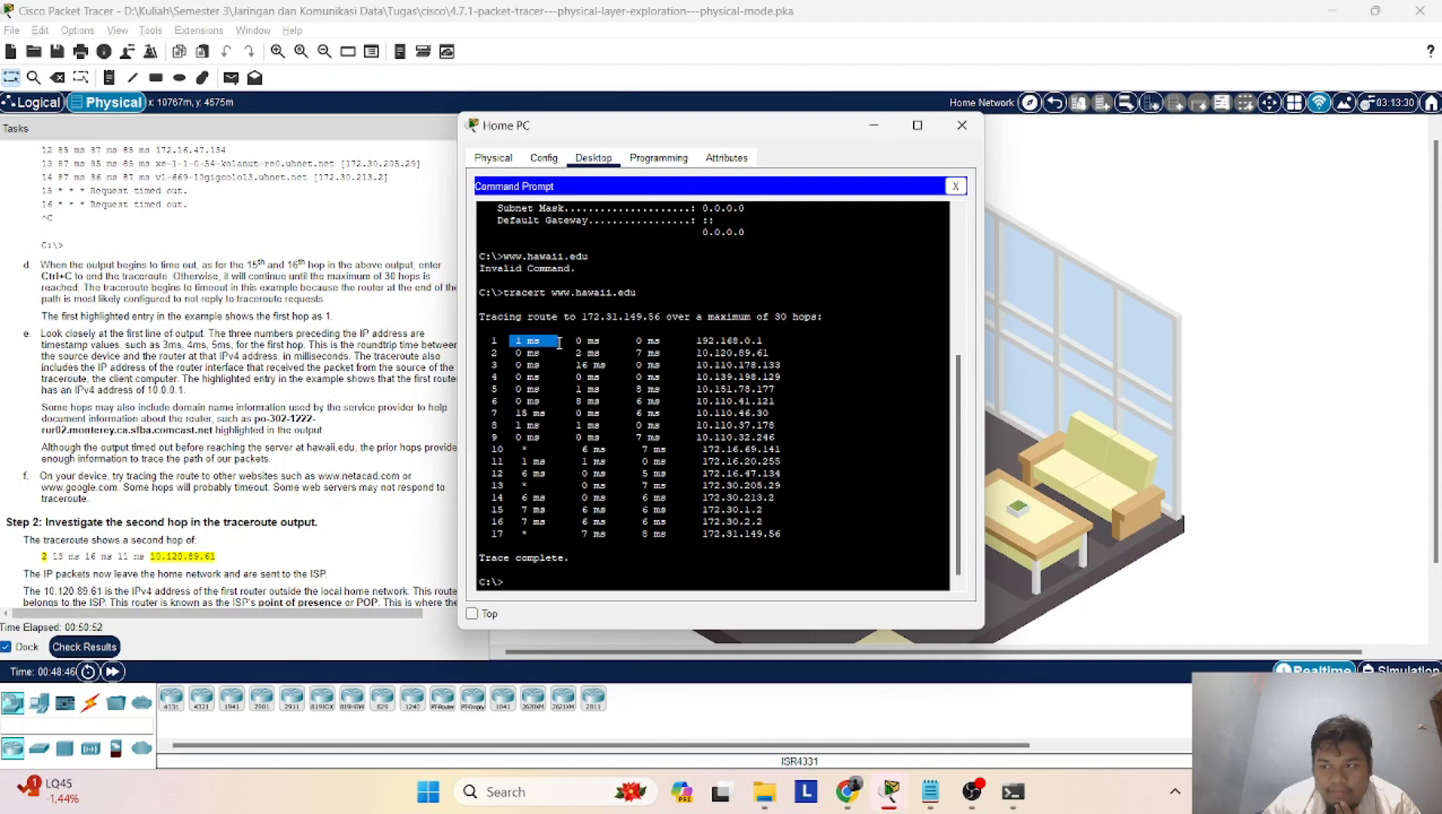
left_click_drag(559, 343, 650, 343)
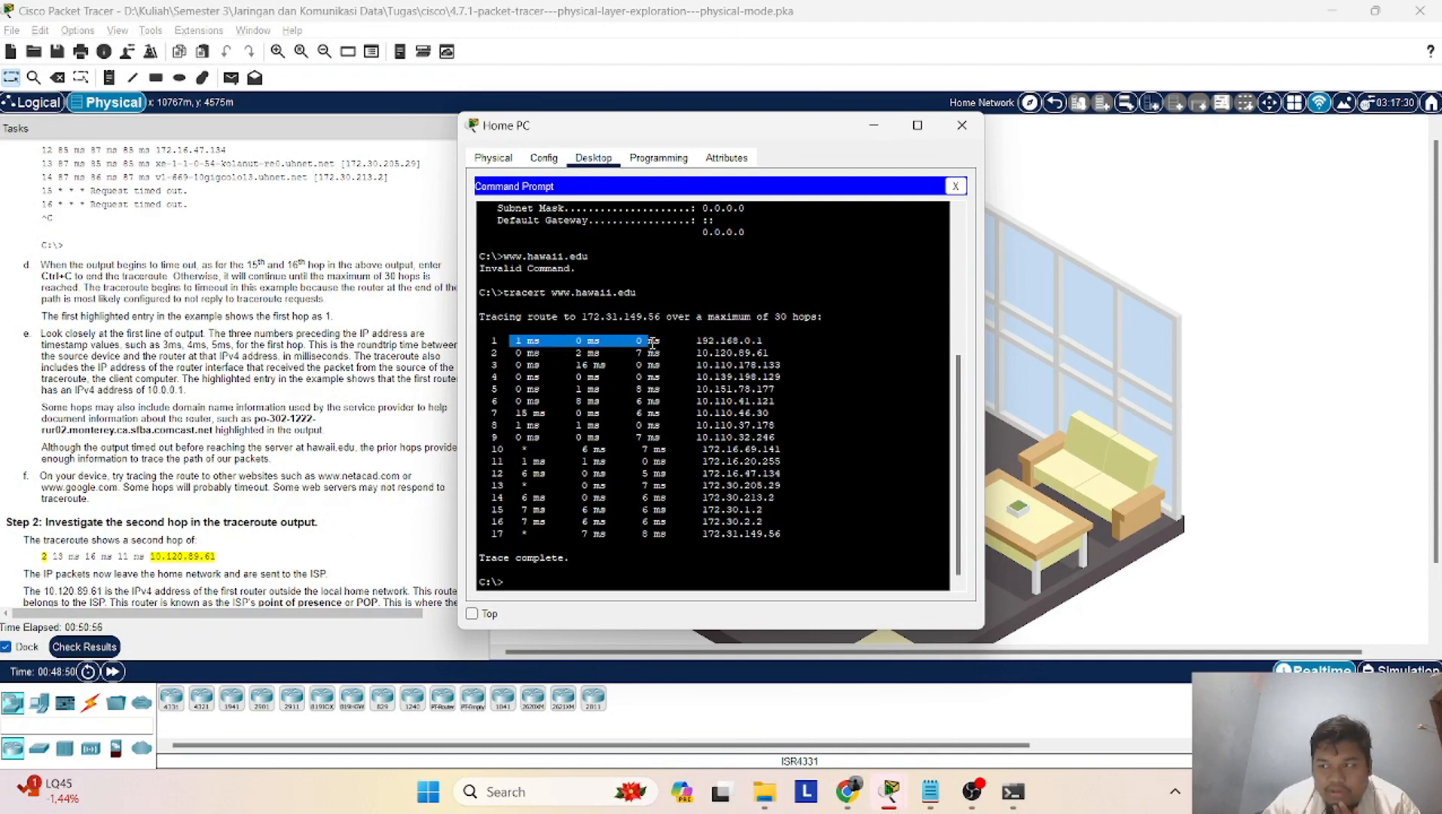
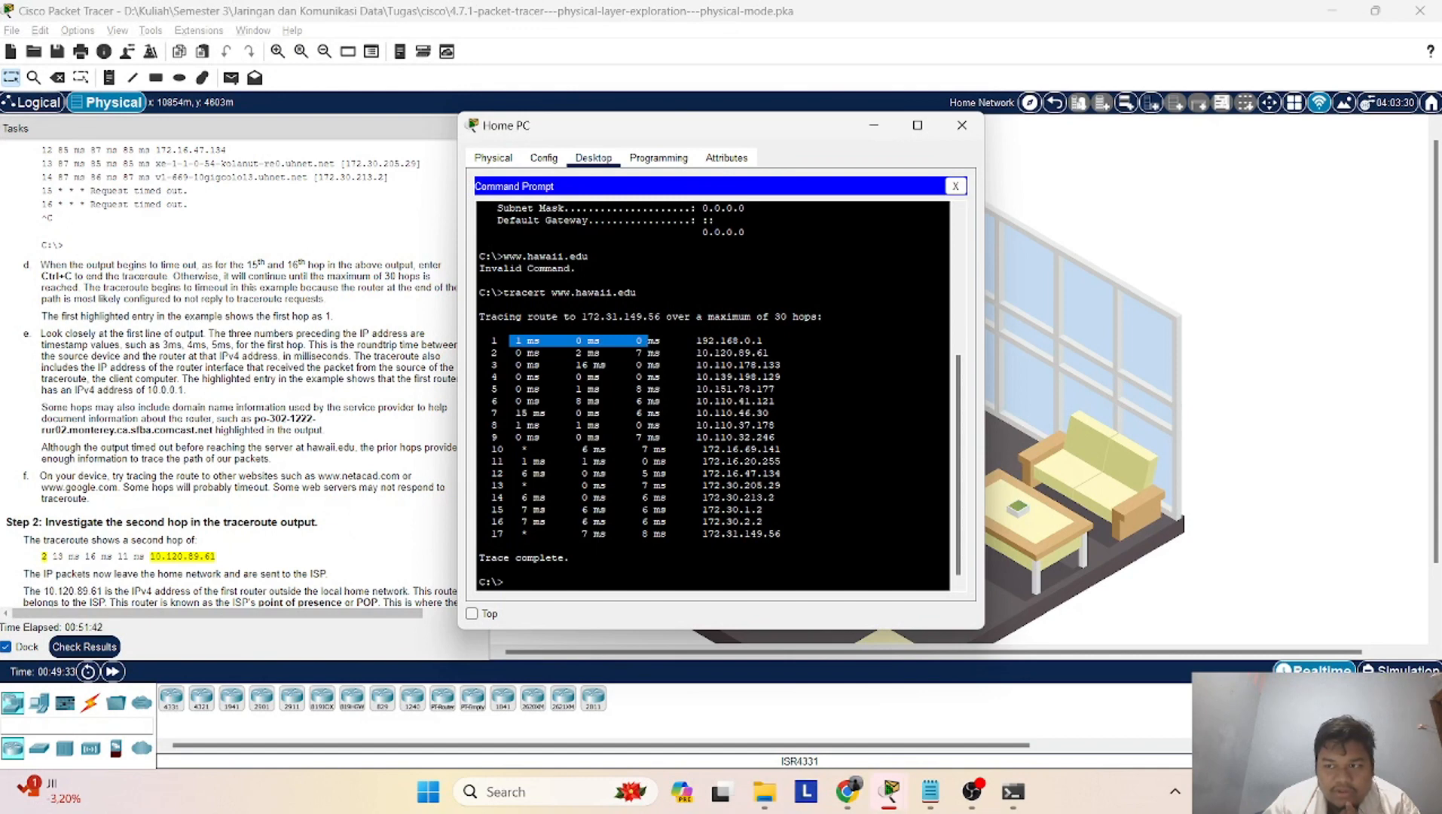
key("alt+Tab")
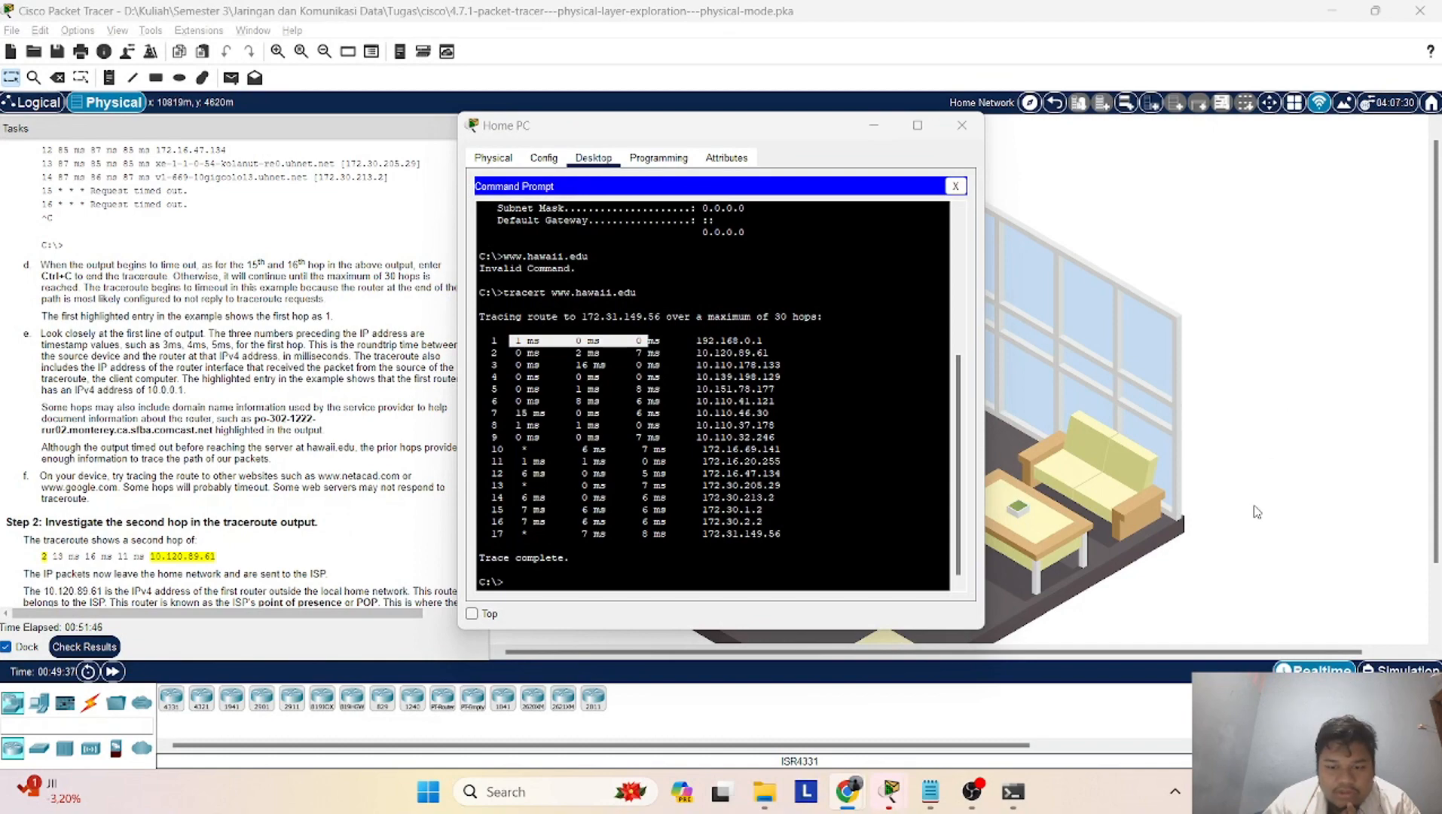
mouse_move(842, 786)
left_click(746, 694)
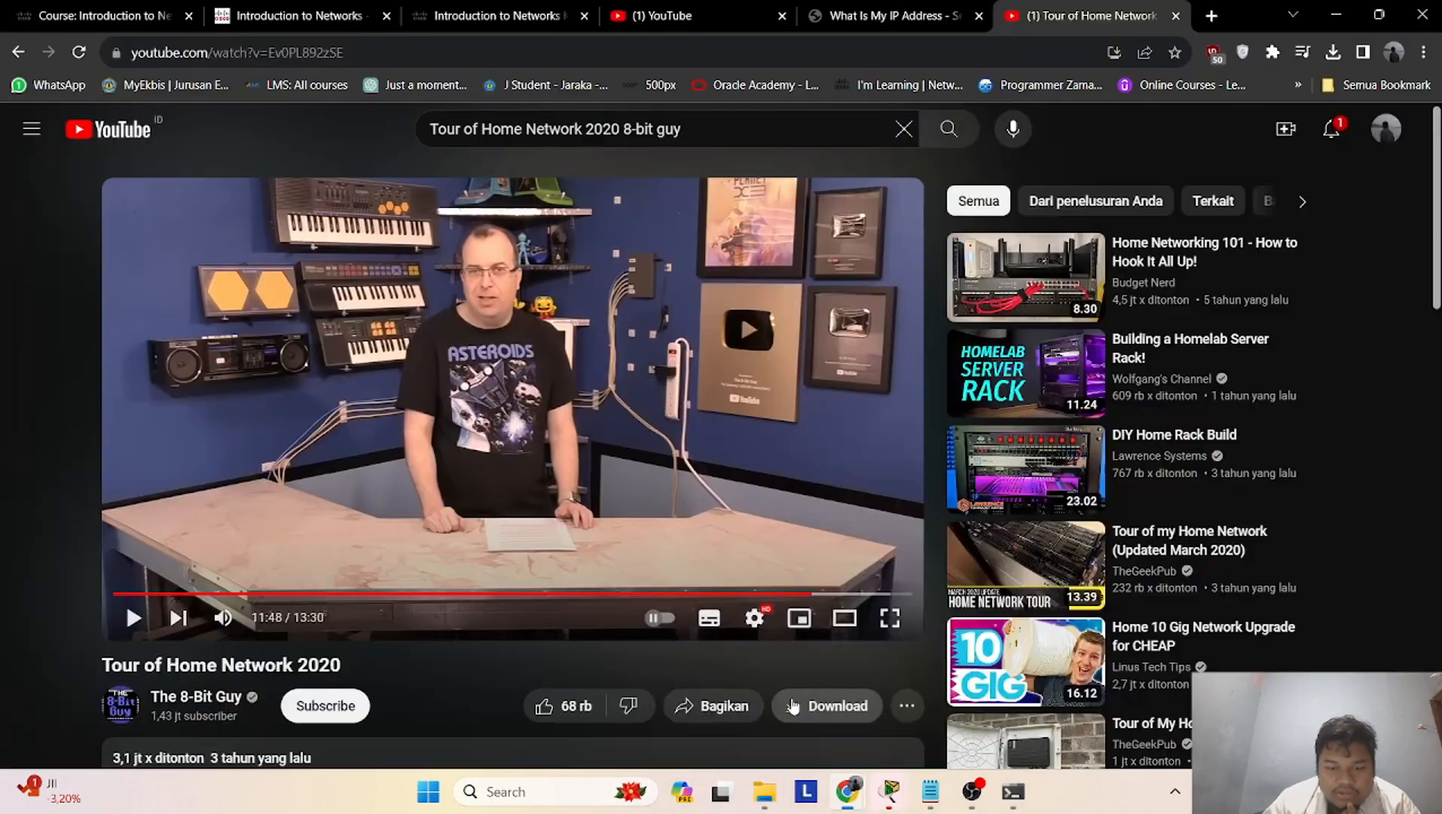
left_click(520, 52)
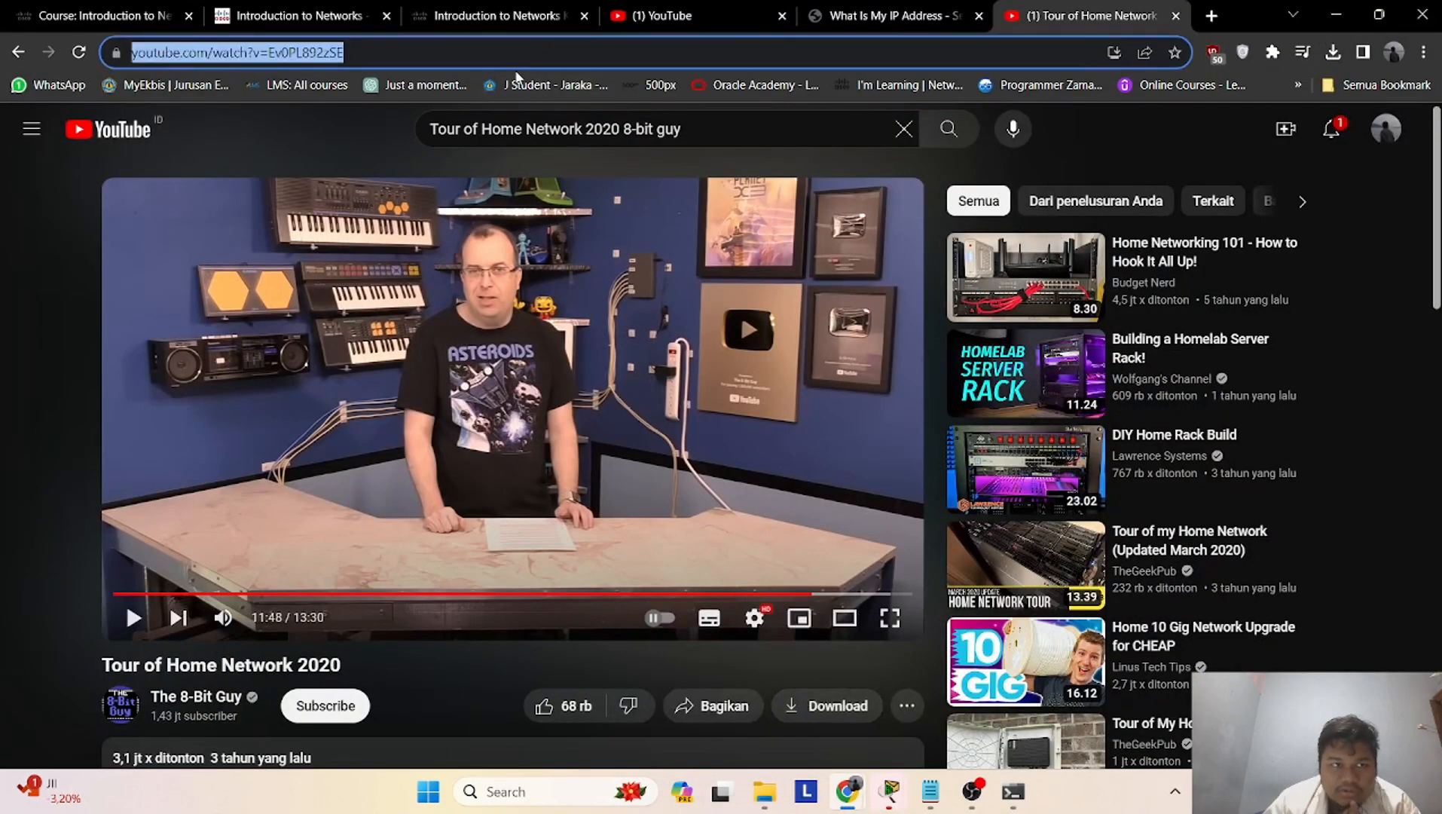
type("www.netacad.com")
key("Return")
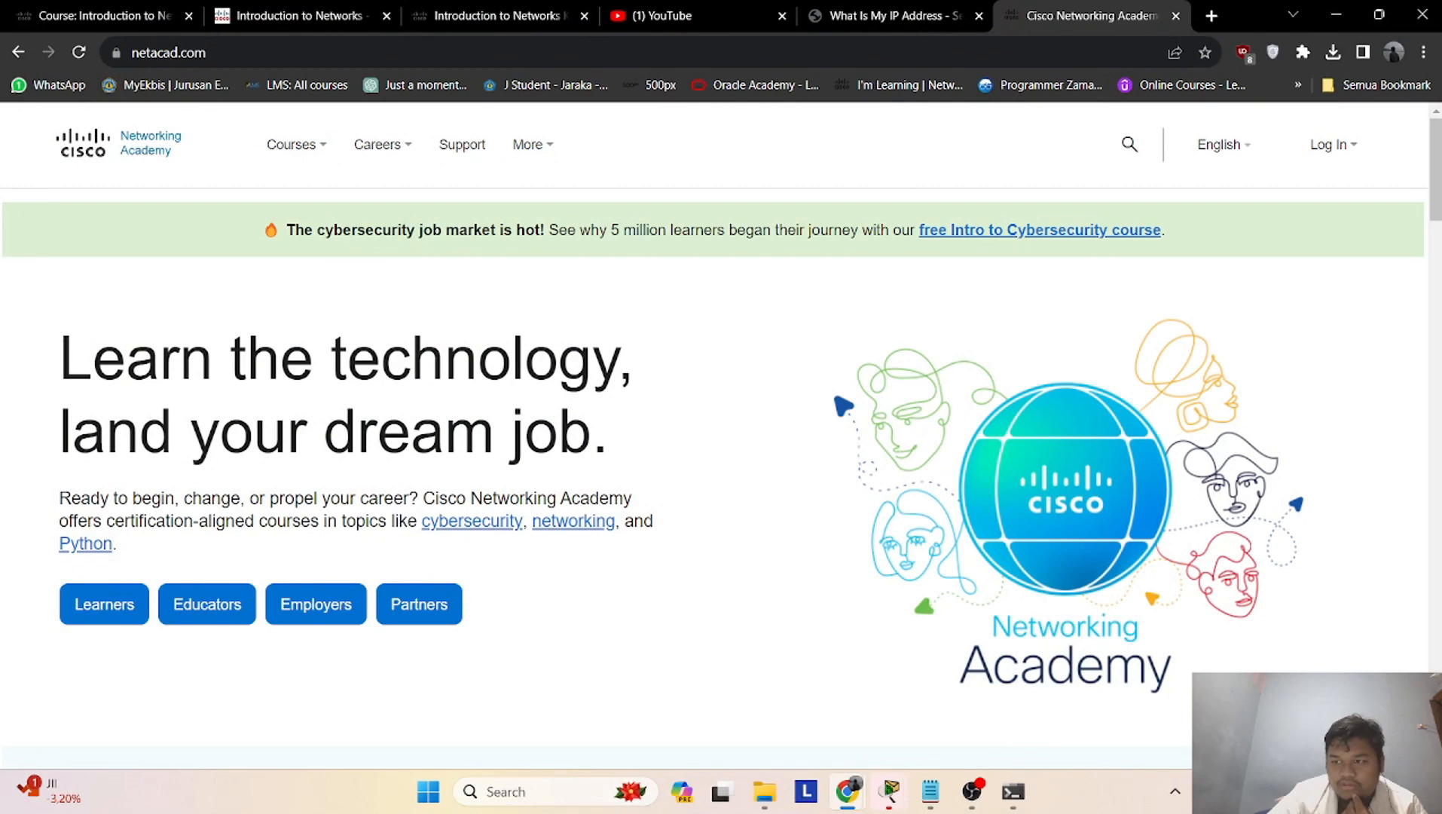
left_click(1014, 791)
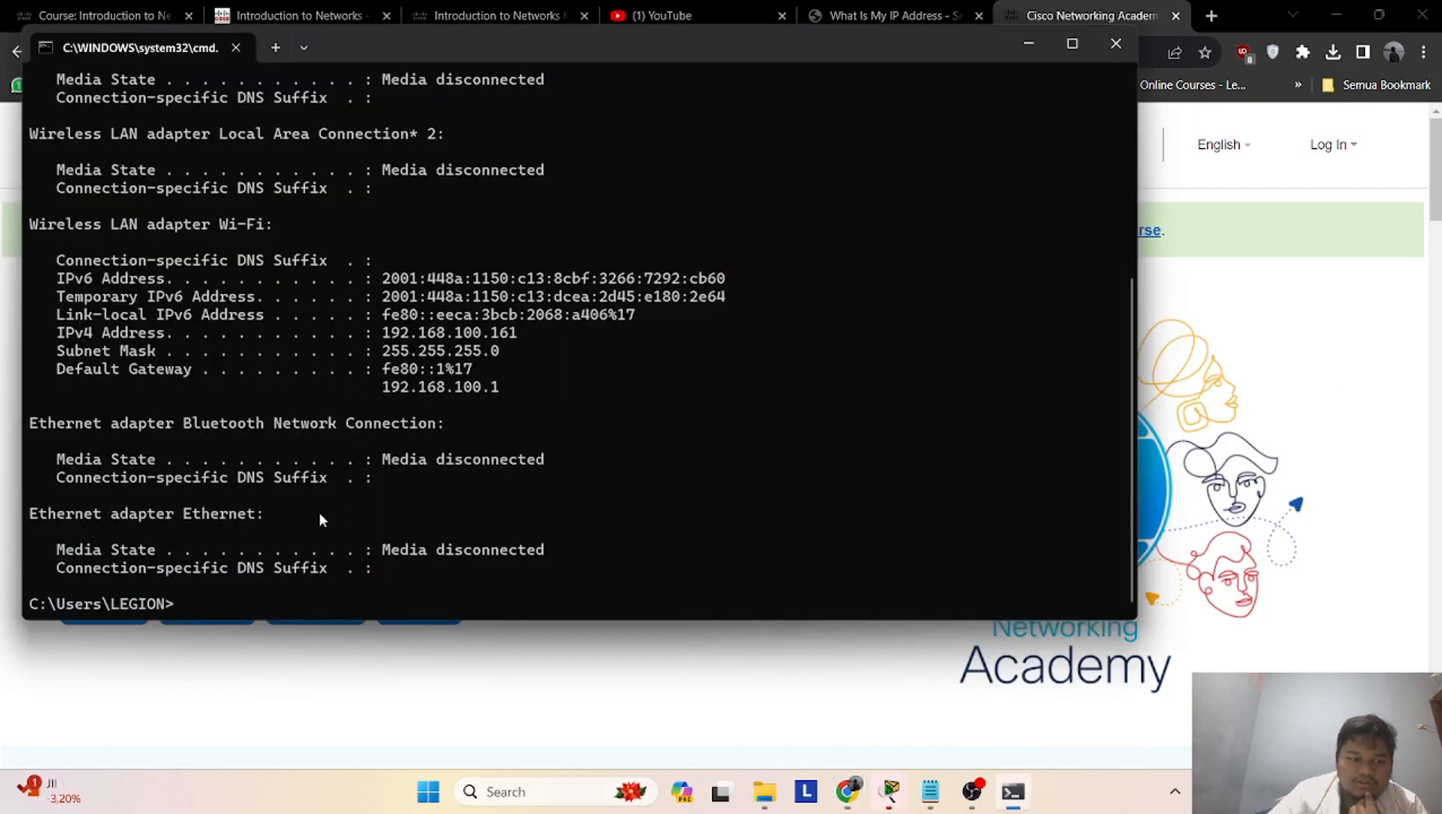
right_click(197, 606)
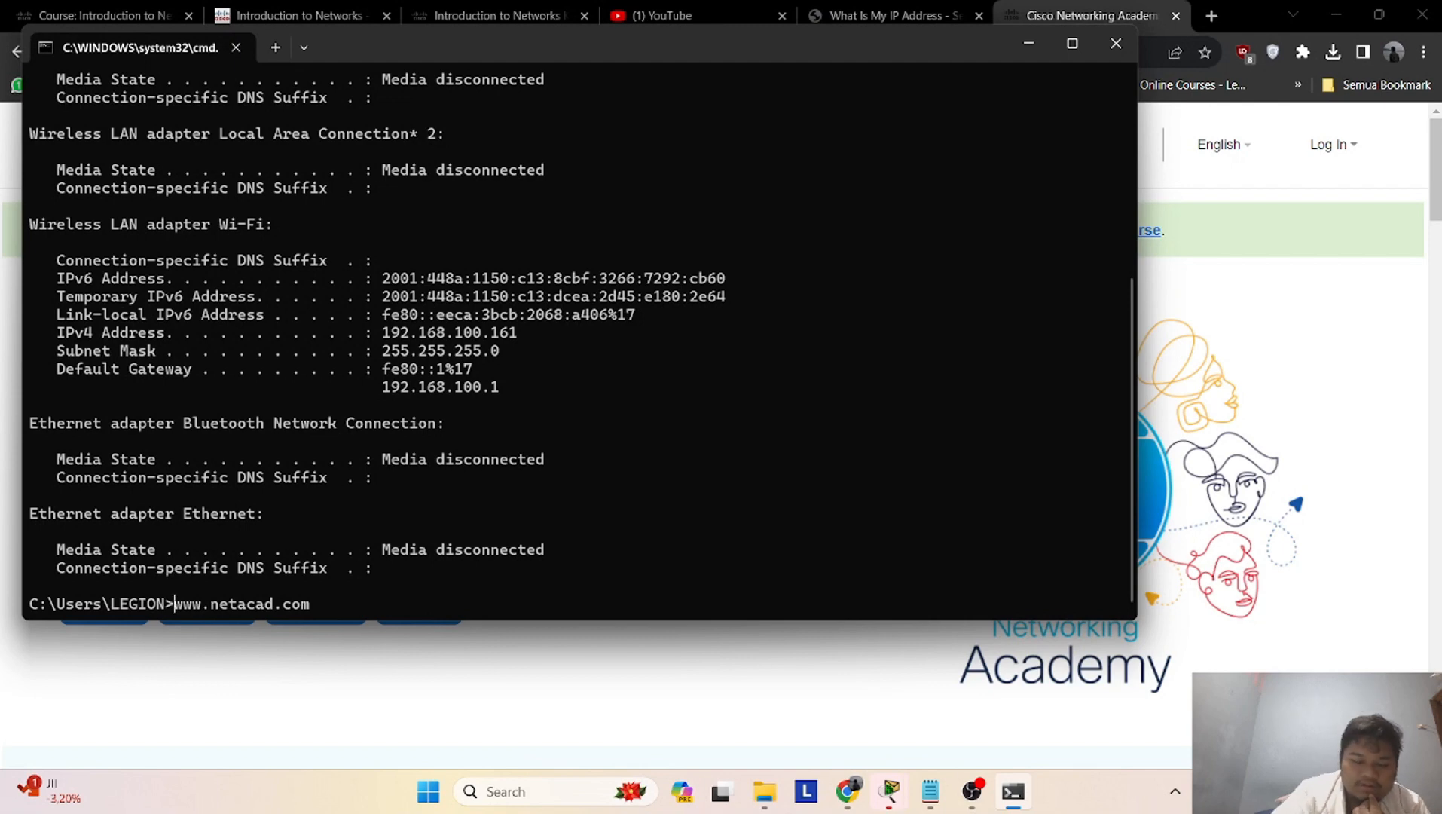
type("tr")
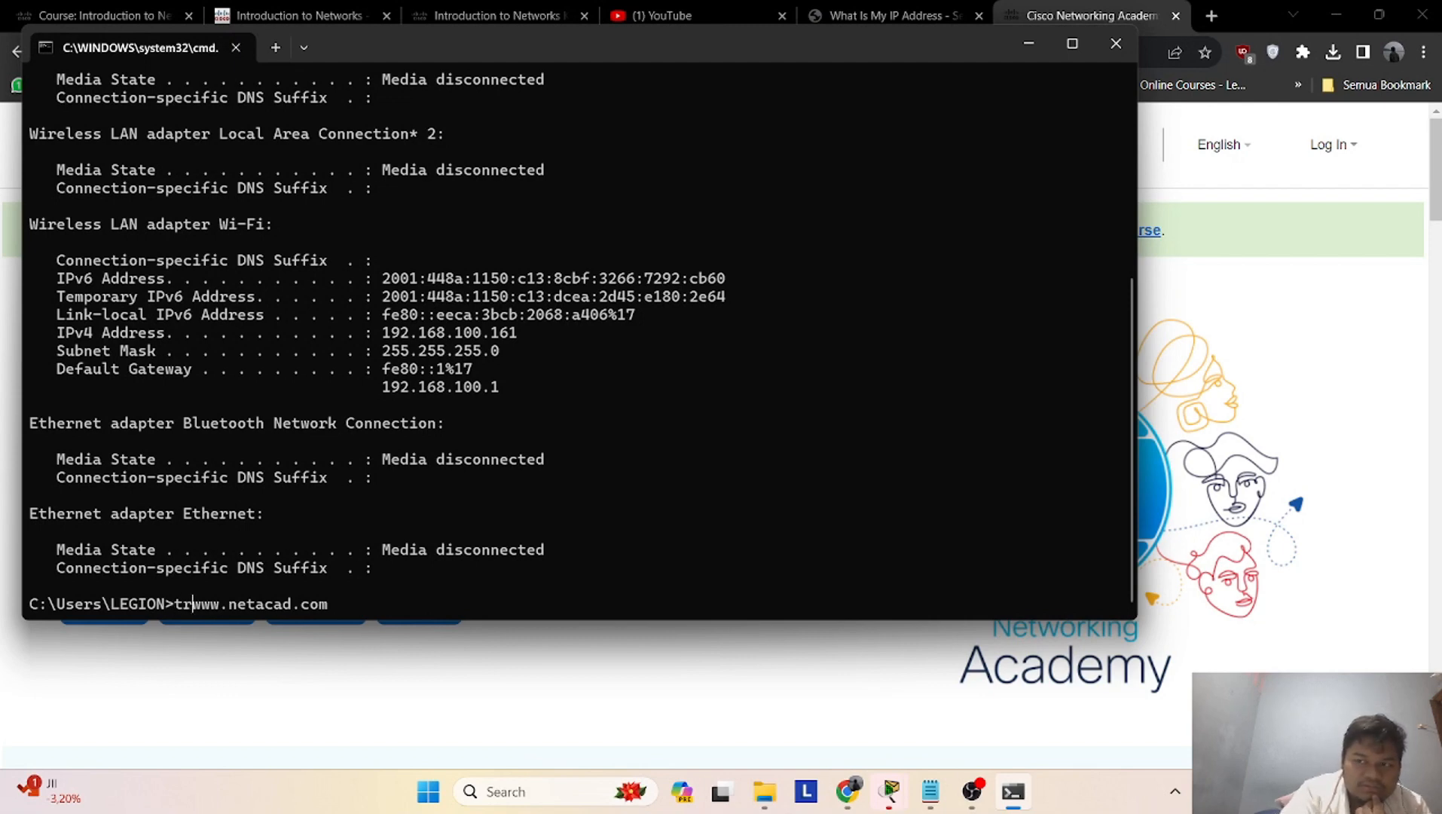
type("ace")
type("rt")
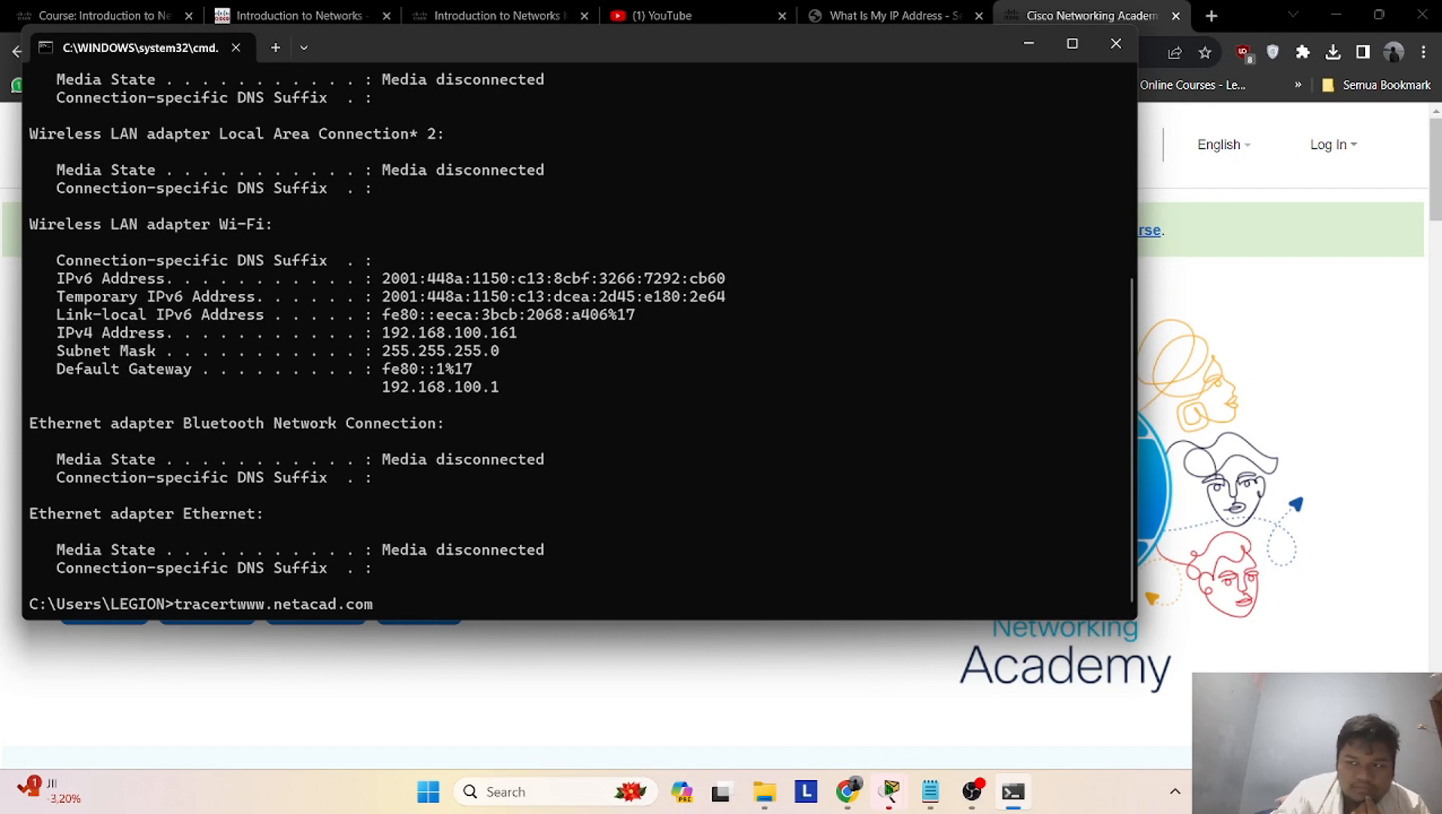
key("Return")
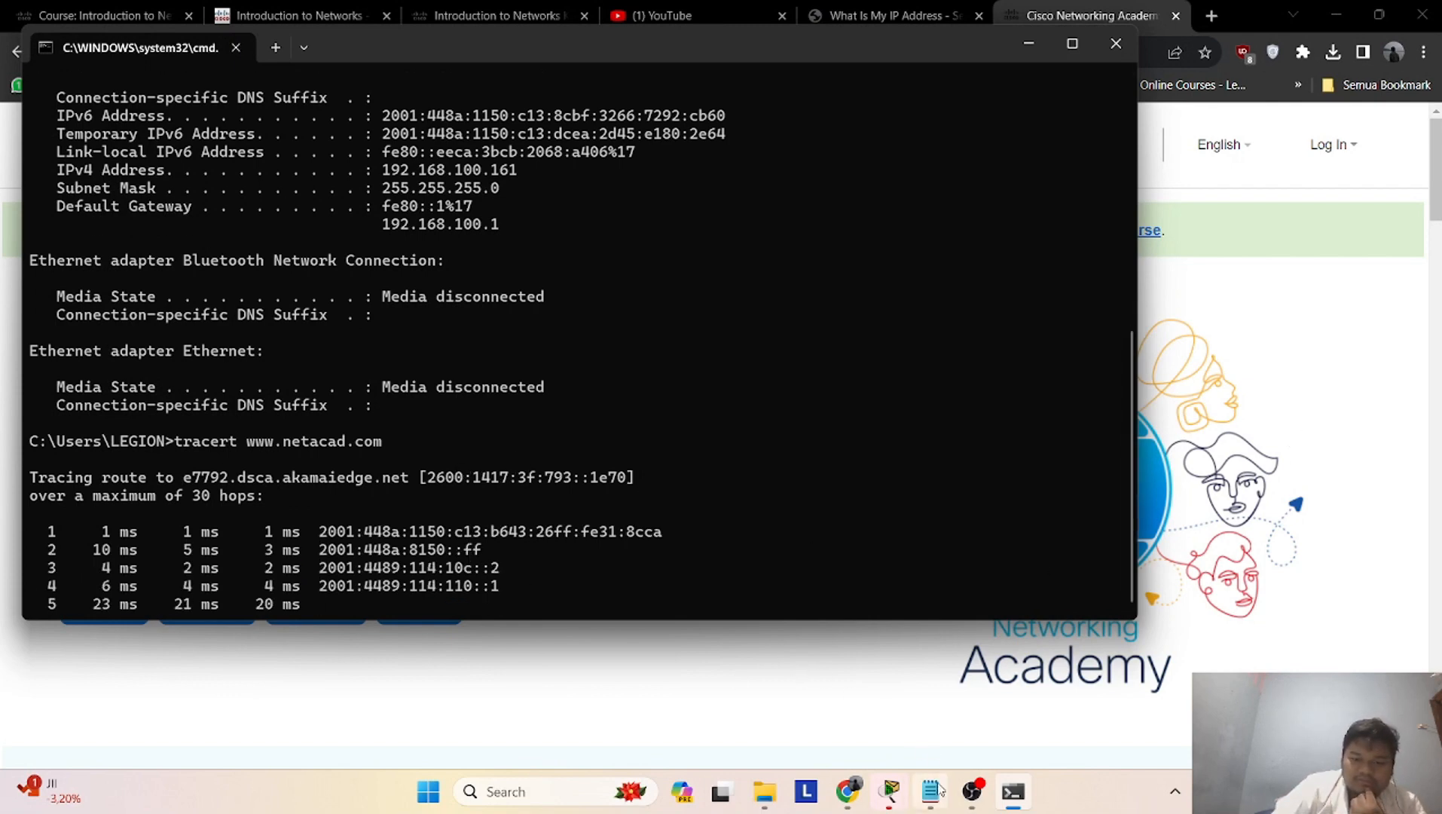
Bring Packet Tracer up behind the Windows command prompt, then move and narrow the prompt window so the task instructions are uncovered
left_click(936, 682)
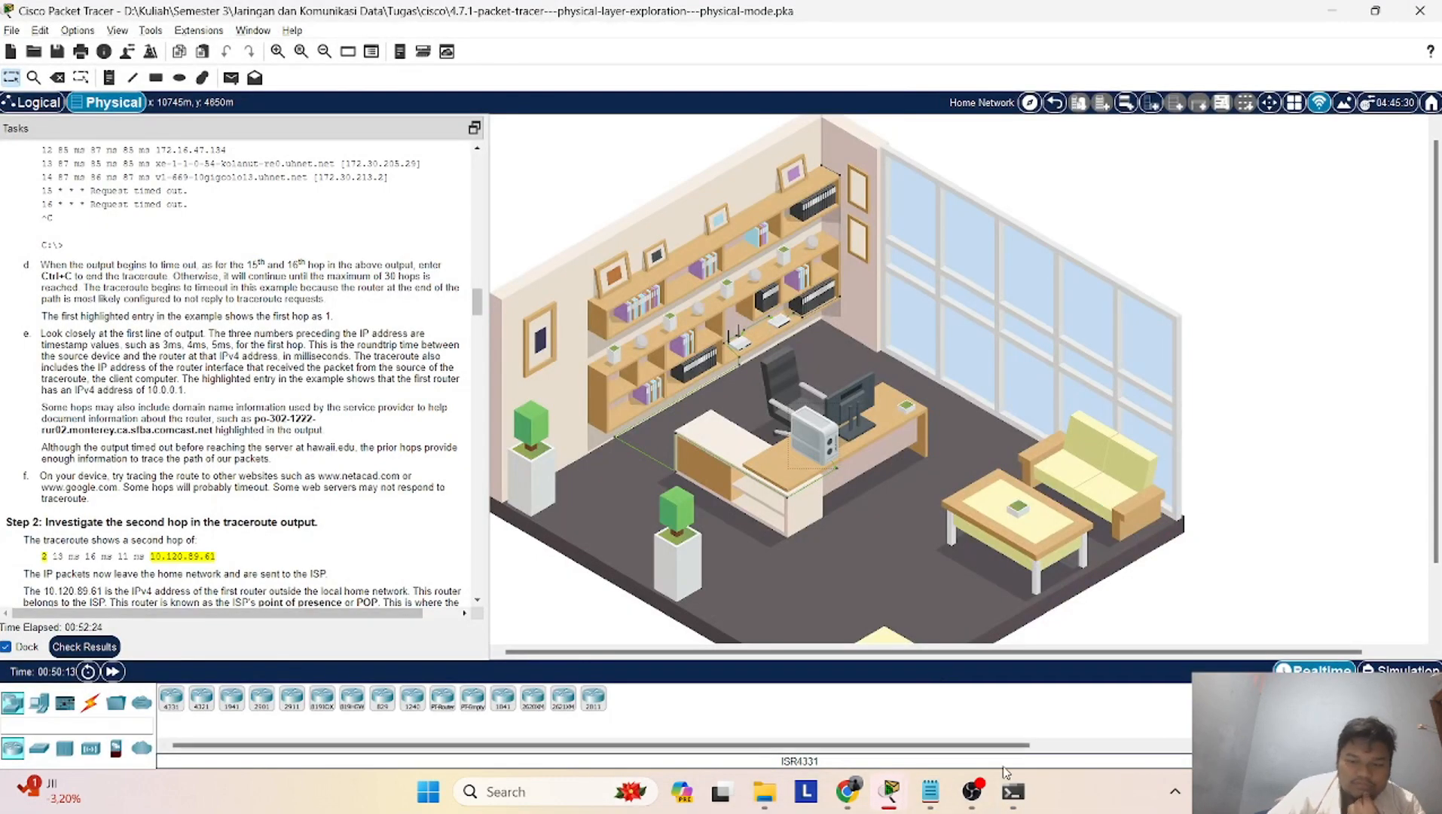
left_click(1012, 793)
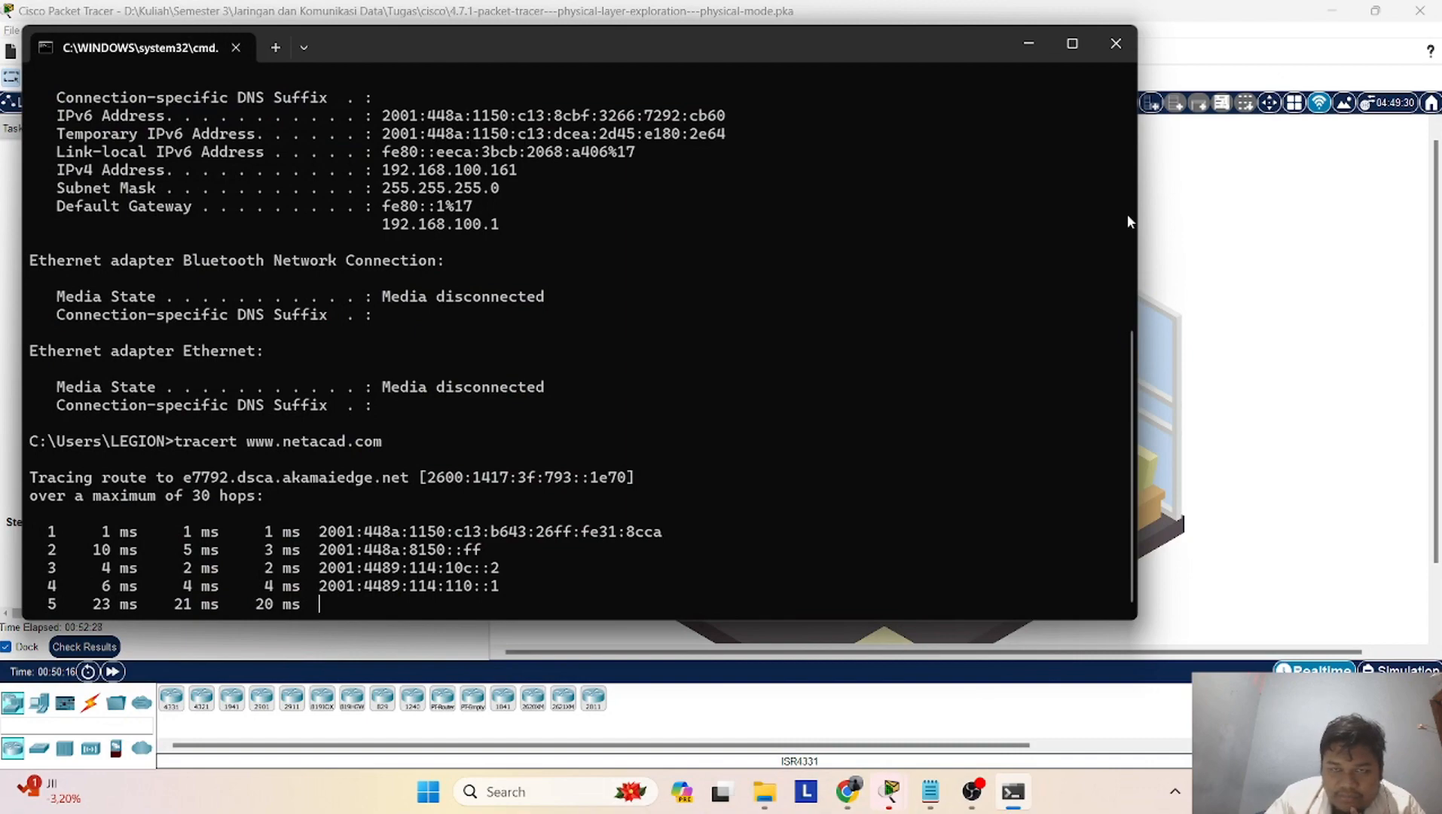
left_click_drag(560, 36, 778, 82)
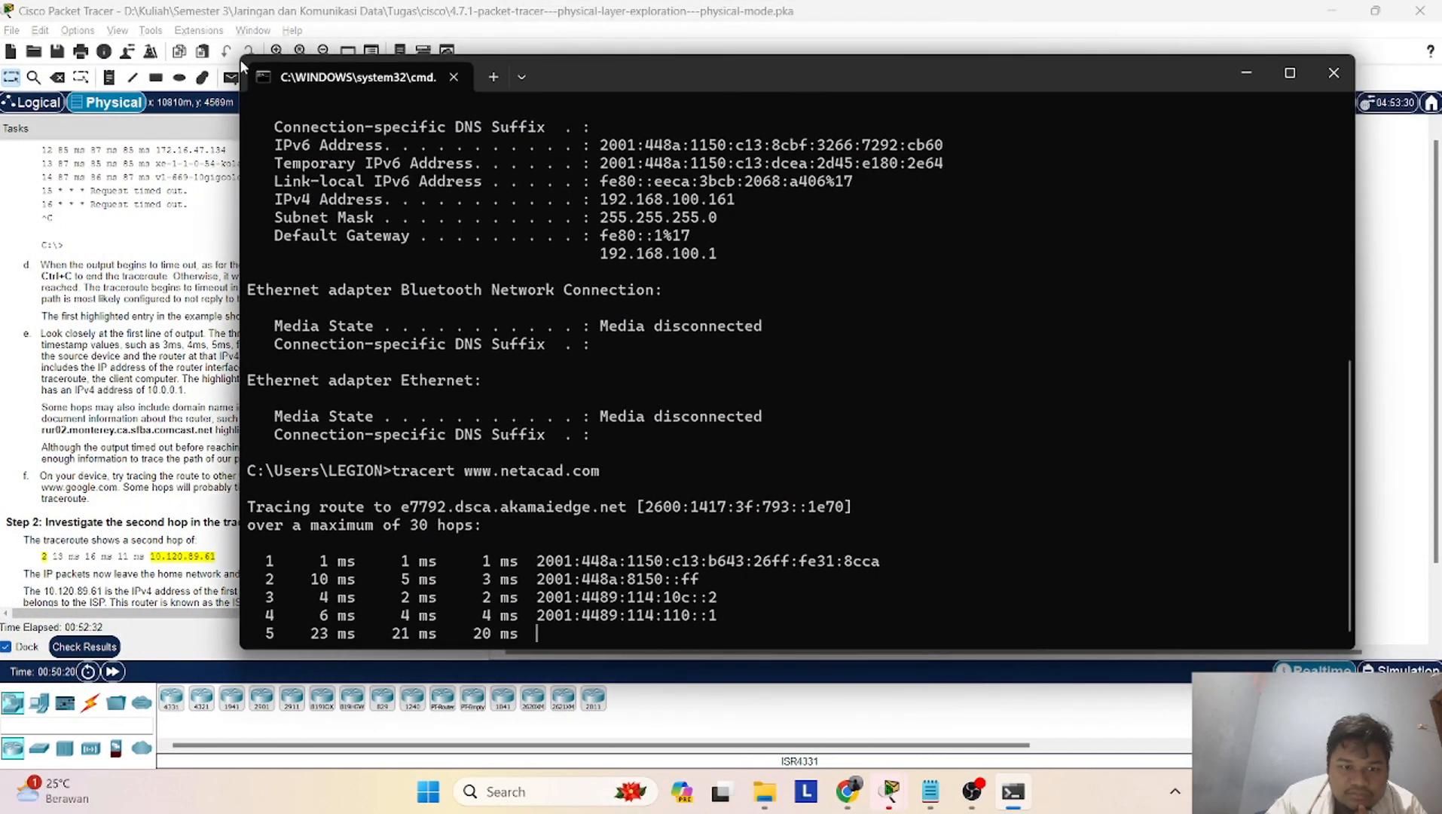
left_click_drag(232, 80, 826, 79)
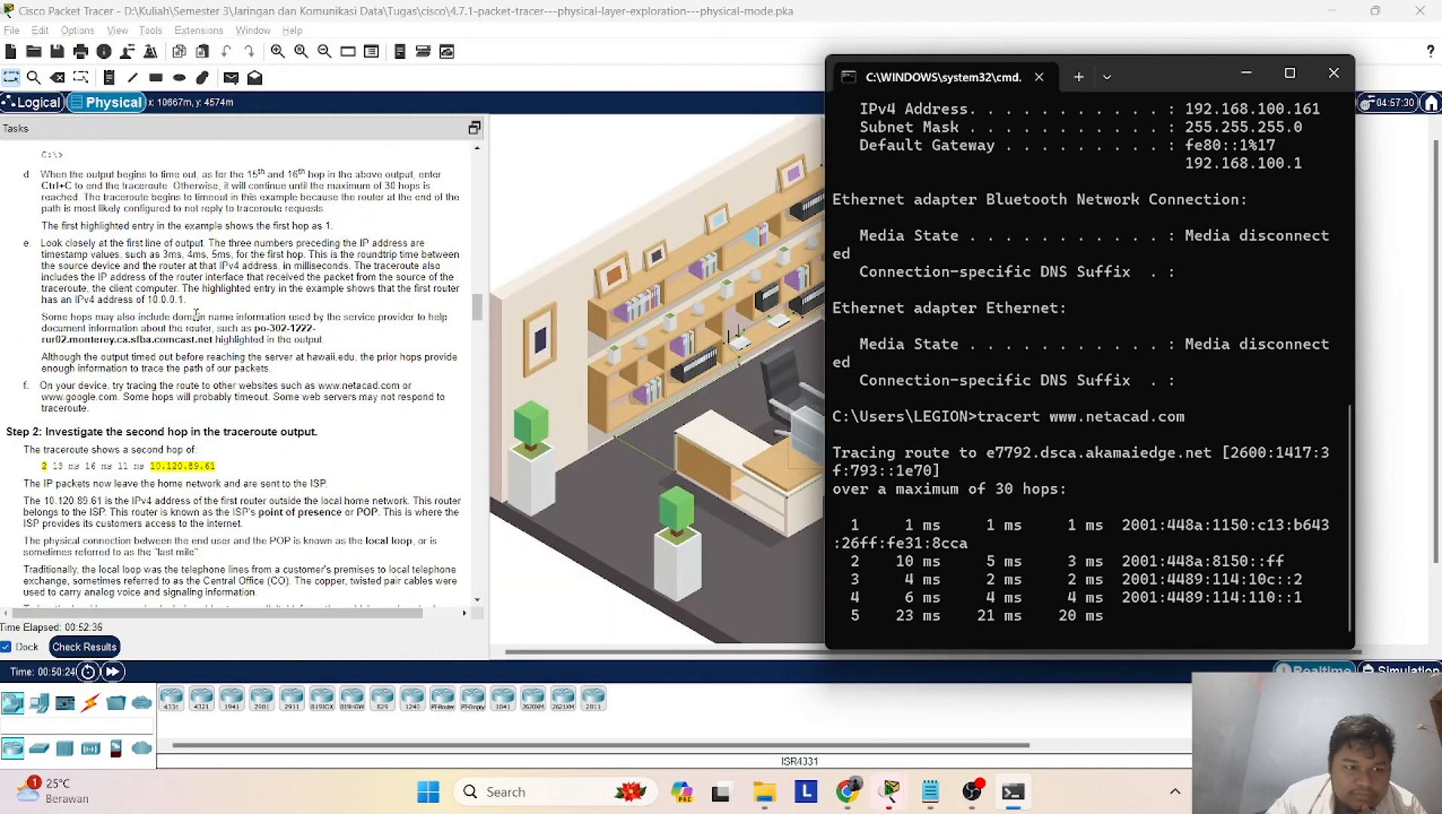
Skim the task instructions from Step 2 on the second hop through Step 9 on the Los Angeles link, then go back to Step 5
scroll(196, 315, "up", 2)
scroll(196, 315, "down", 8)
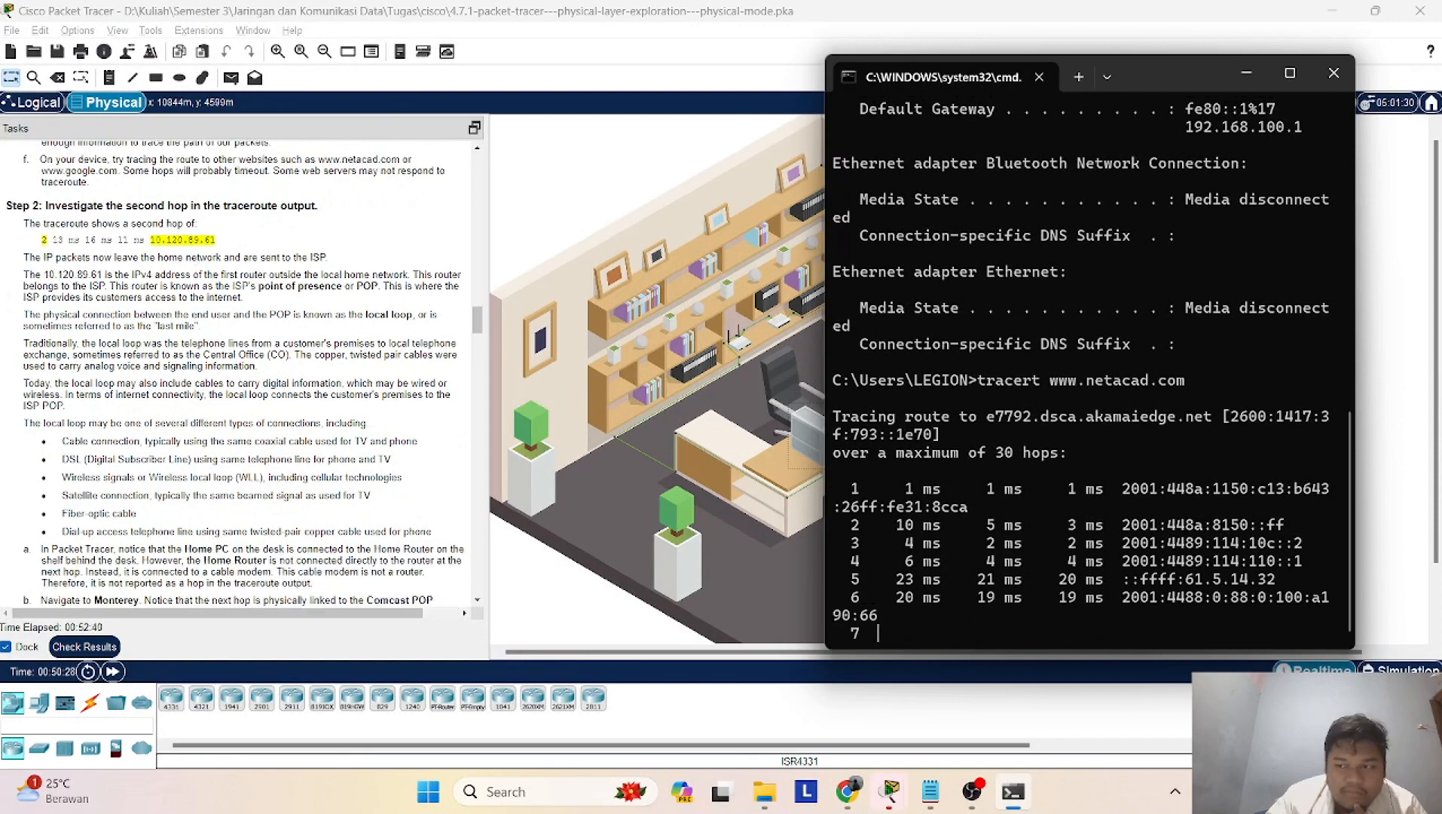
scroll(89, 298, "down", 10)
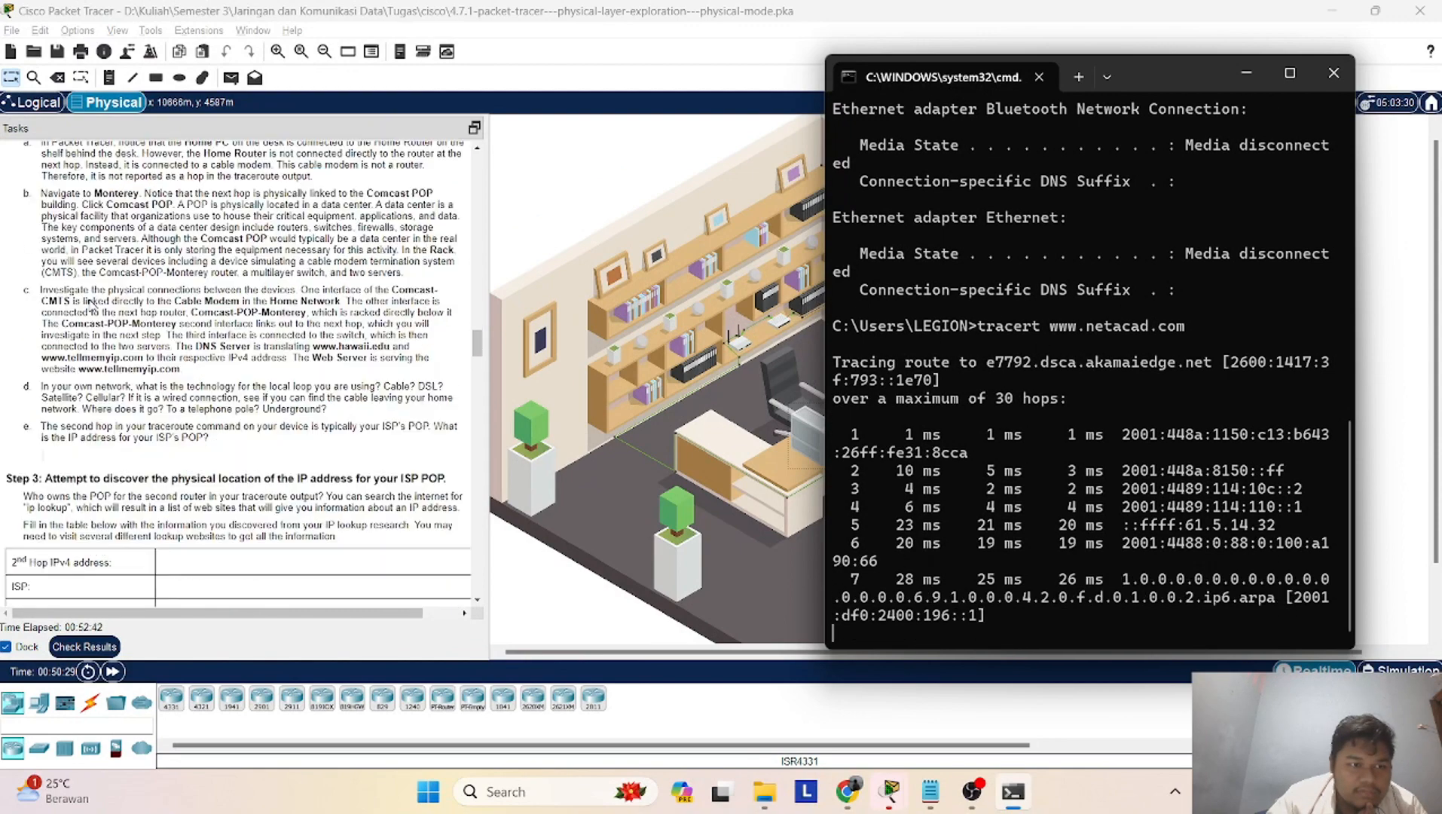
scroll(91, 300, "down", 15)
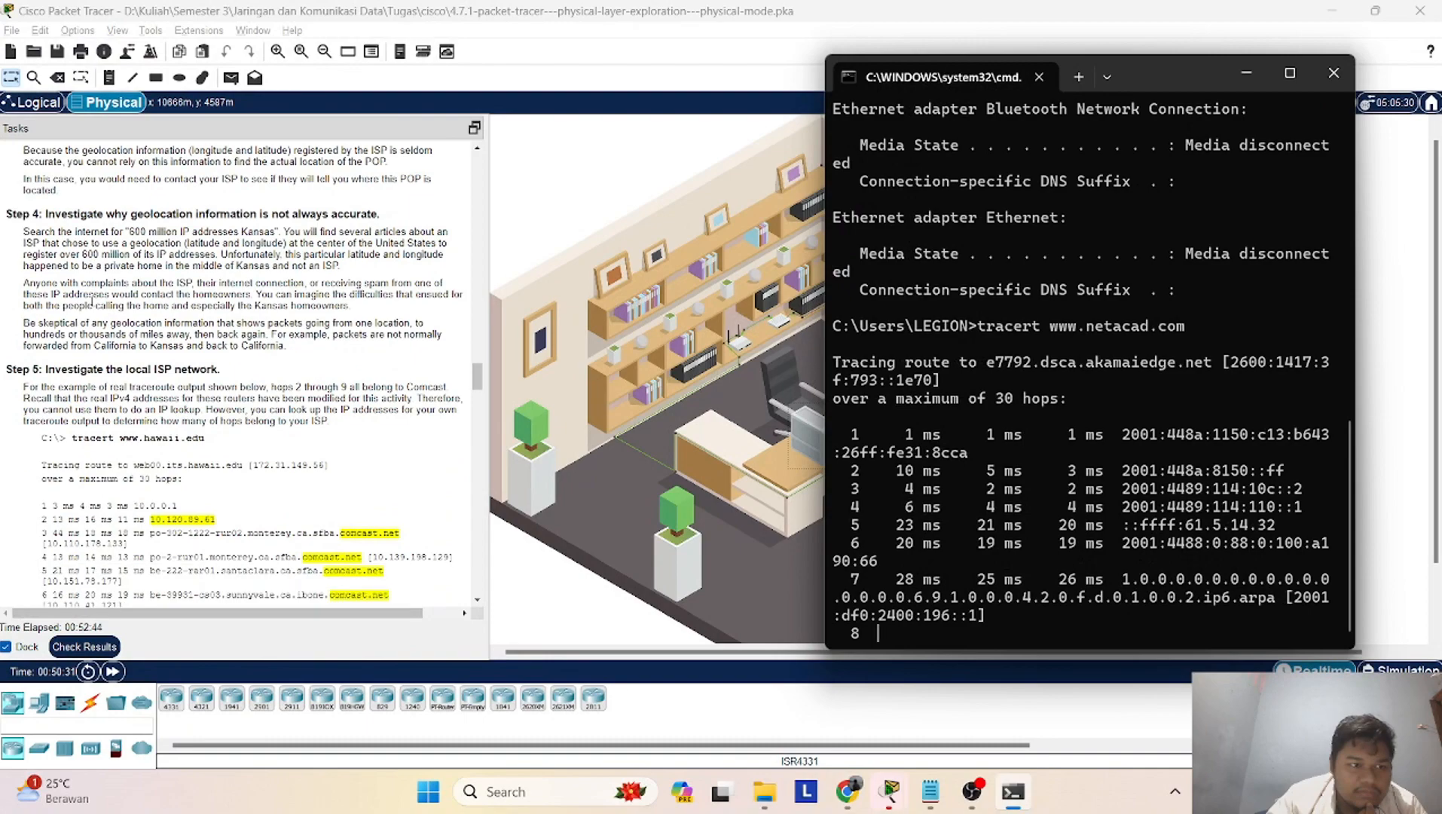
scroll(93, 302, "down", 15)
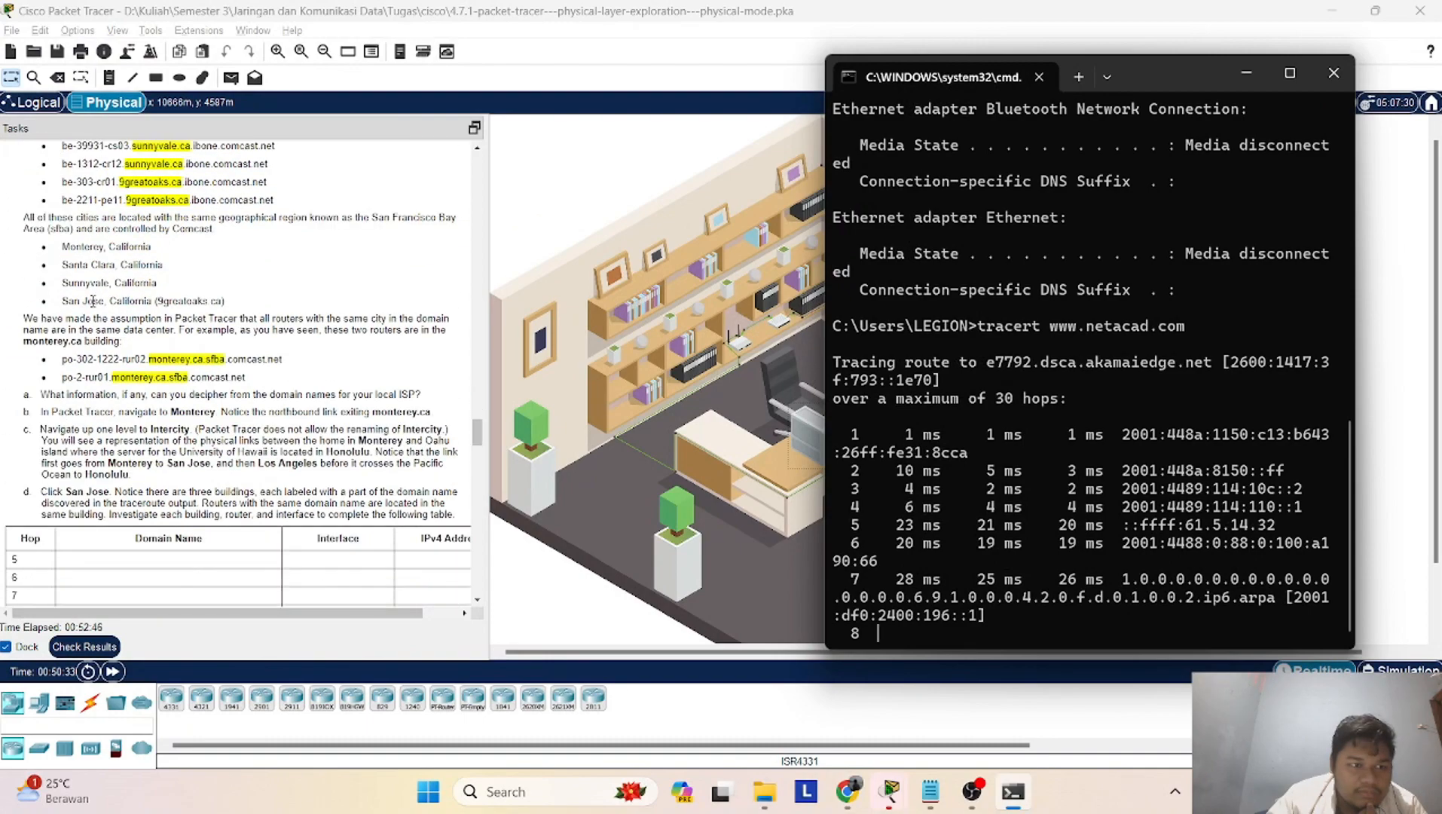
scroll(95, 306, "down", 15)
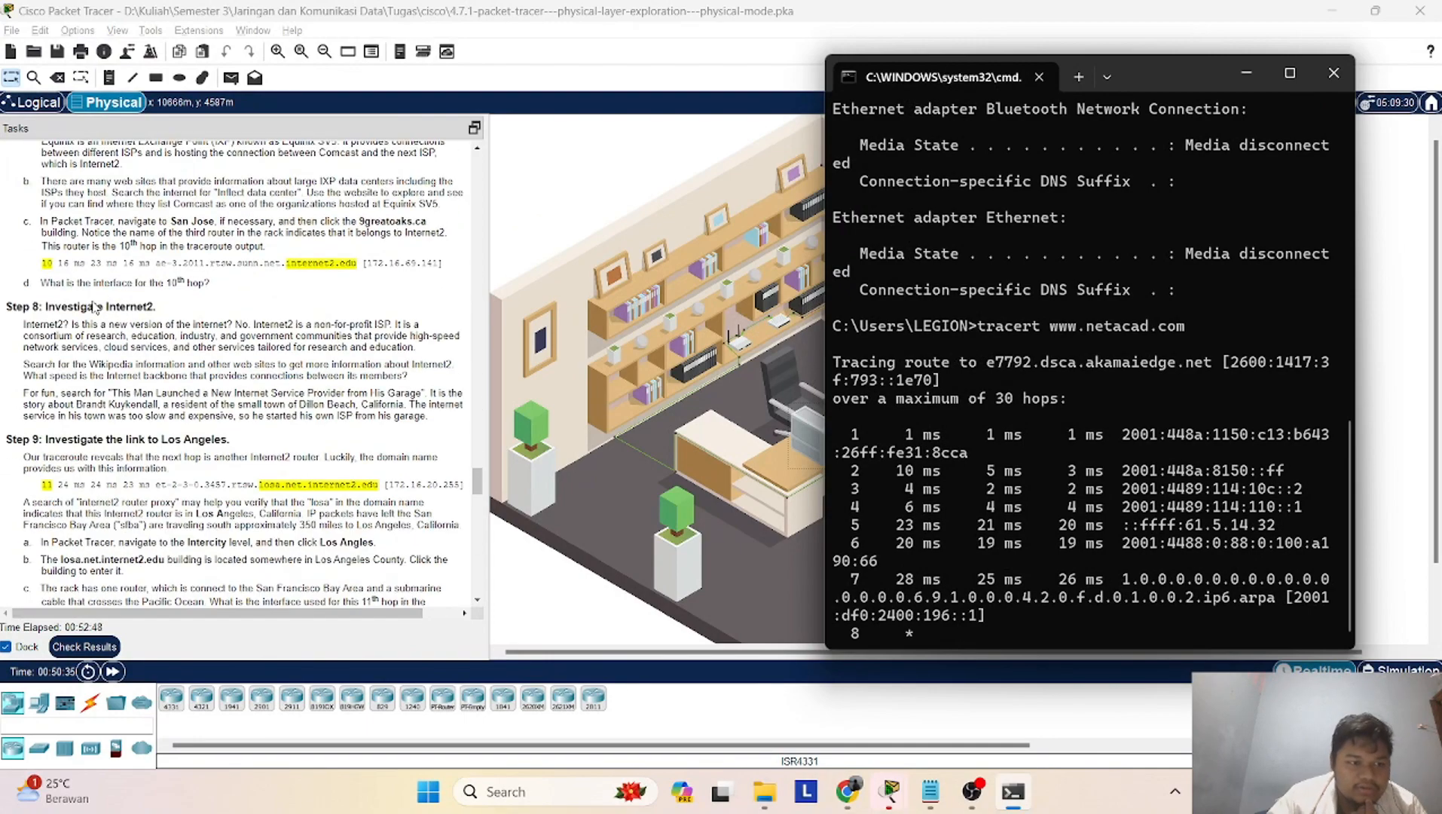
scroll(95, 309, "up", 20)
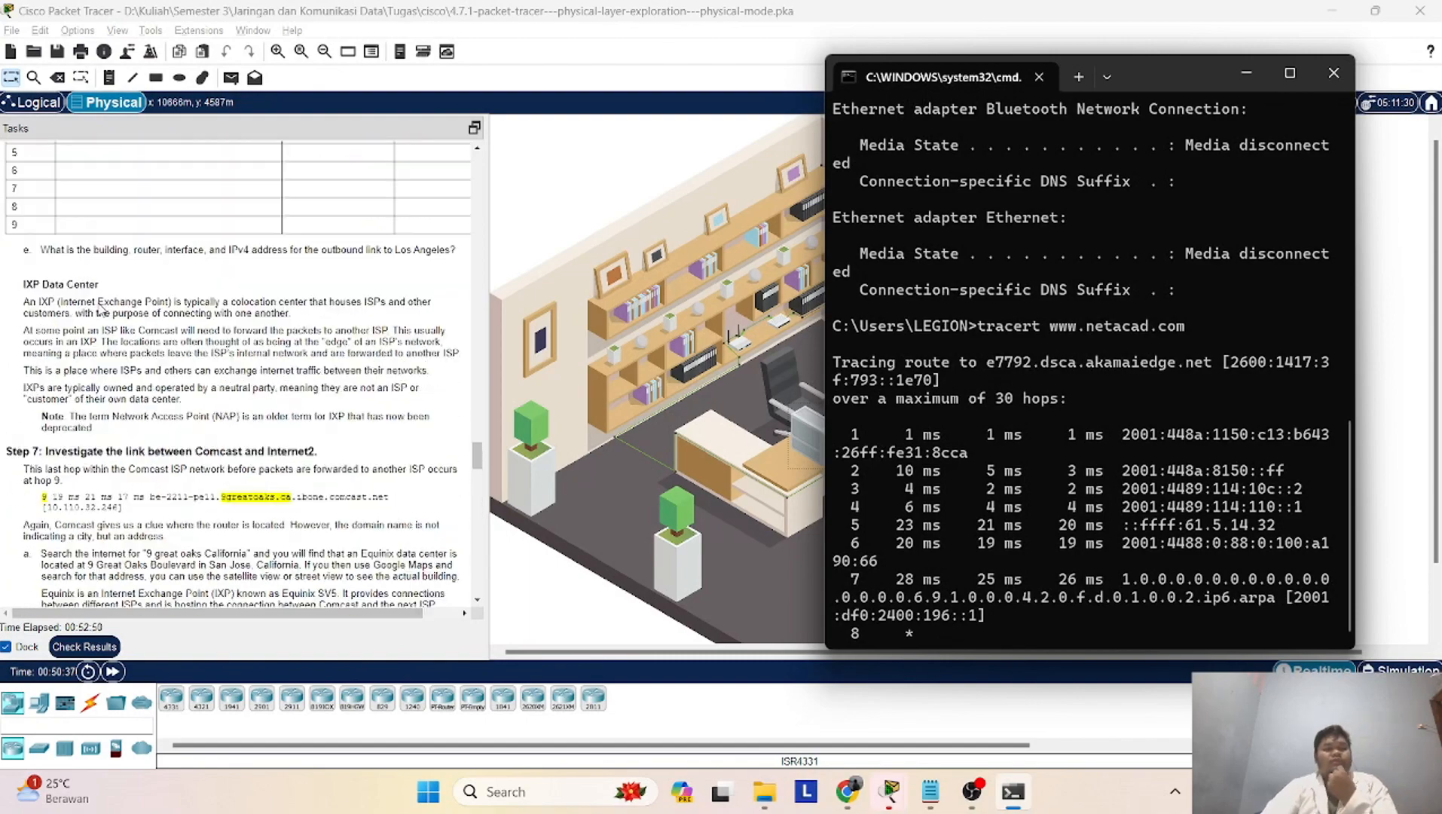
scroll(111, 315, "up", 20)
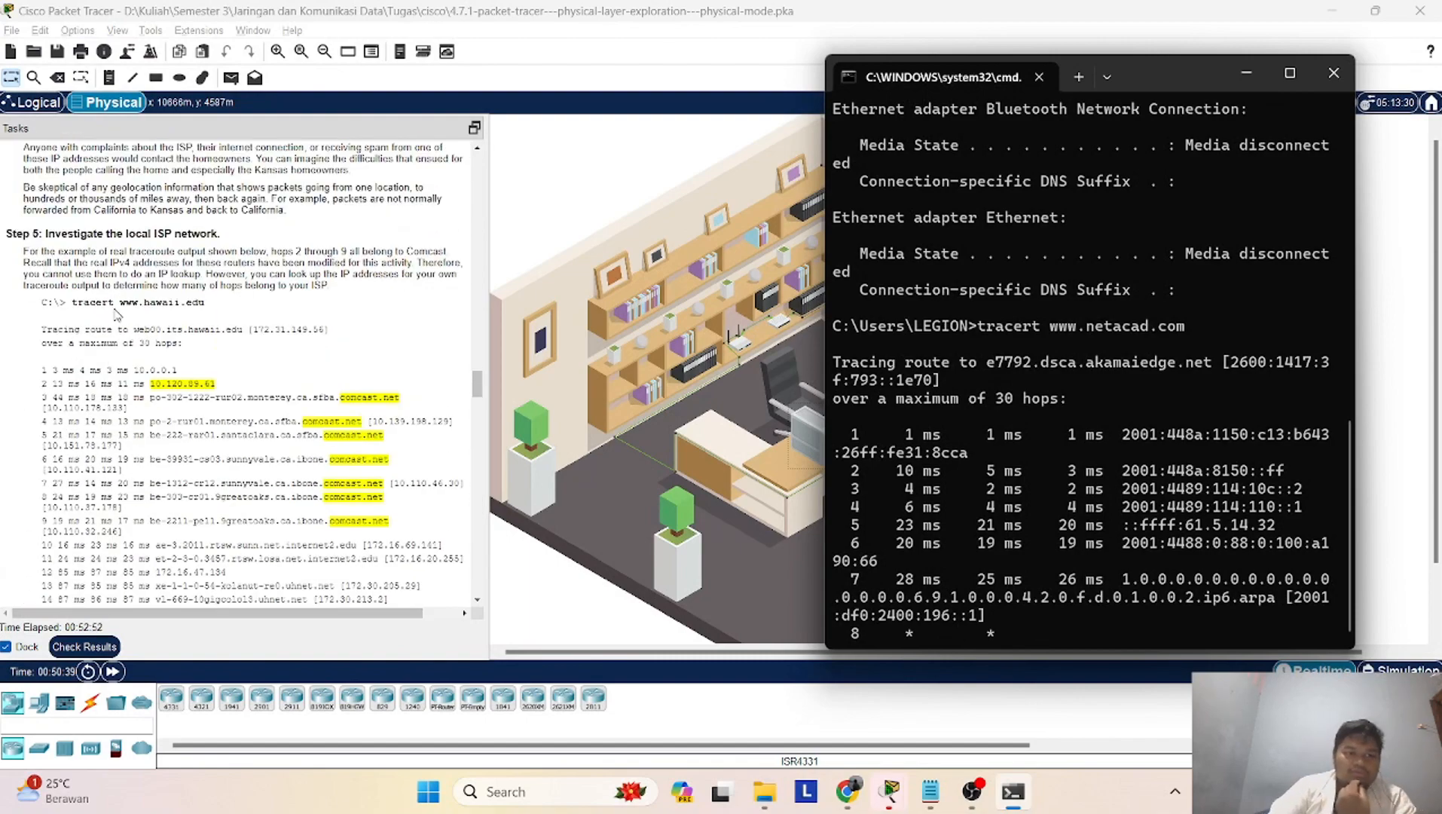
scroll(117, 313, "up", 5)
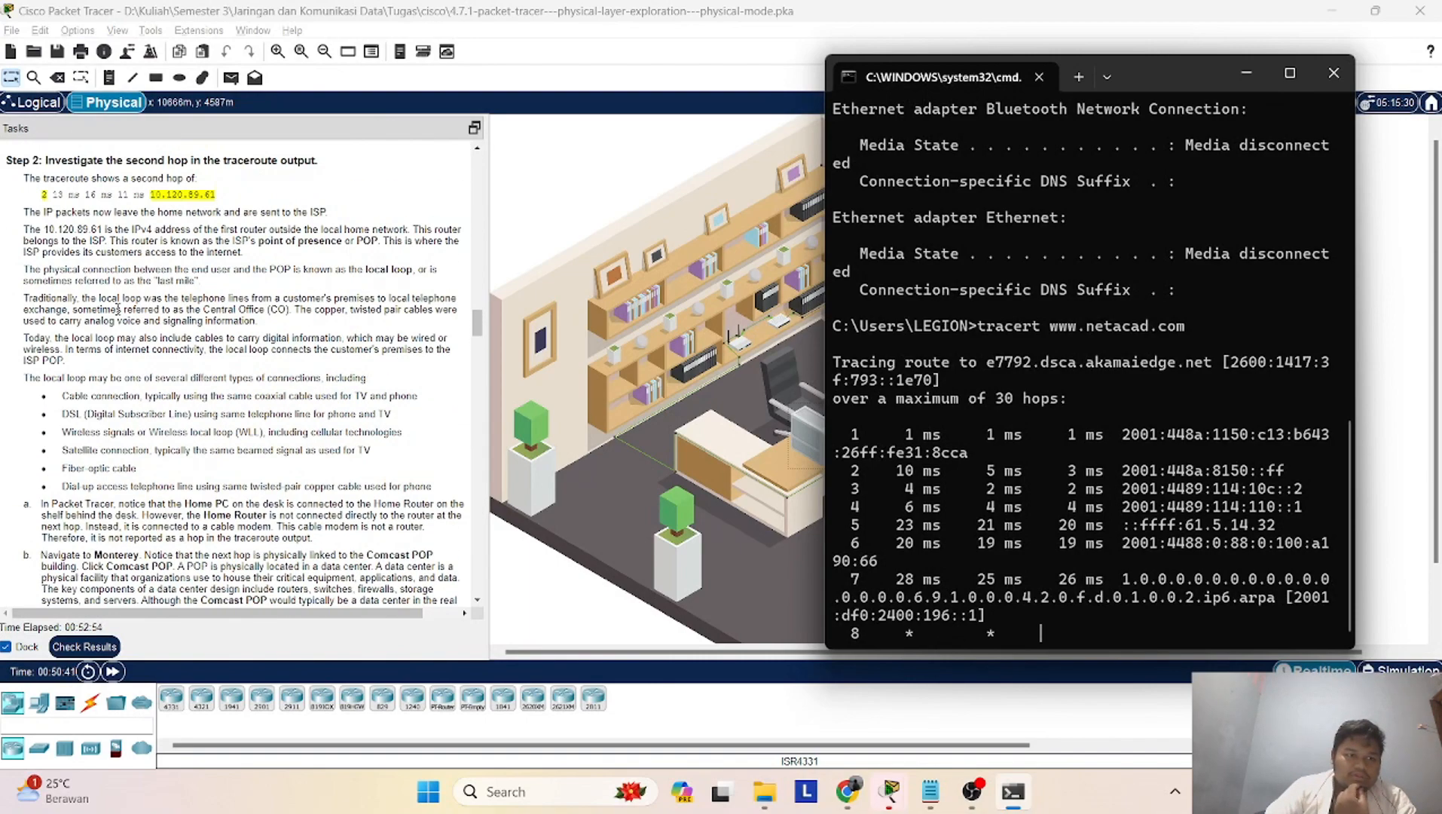
scroll(118, 311, "up", 3)
scroll(119, 311, "down", 3)
scroll(119, 311, "down", 3)
scroll(119, 311, "up", 3)
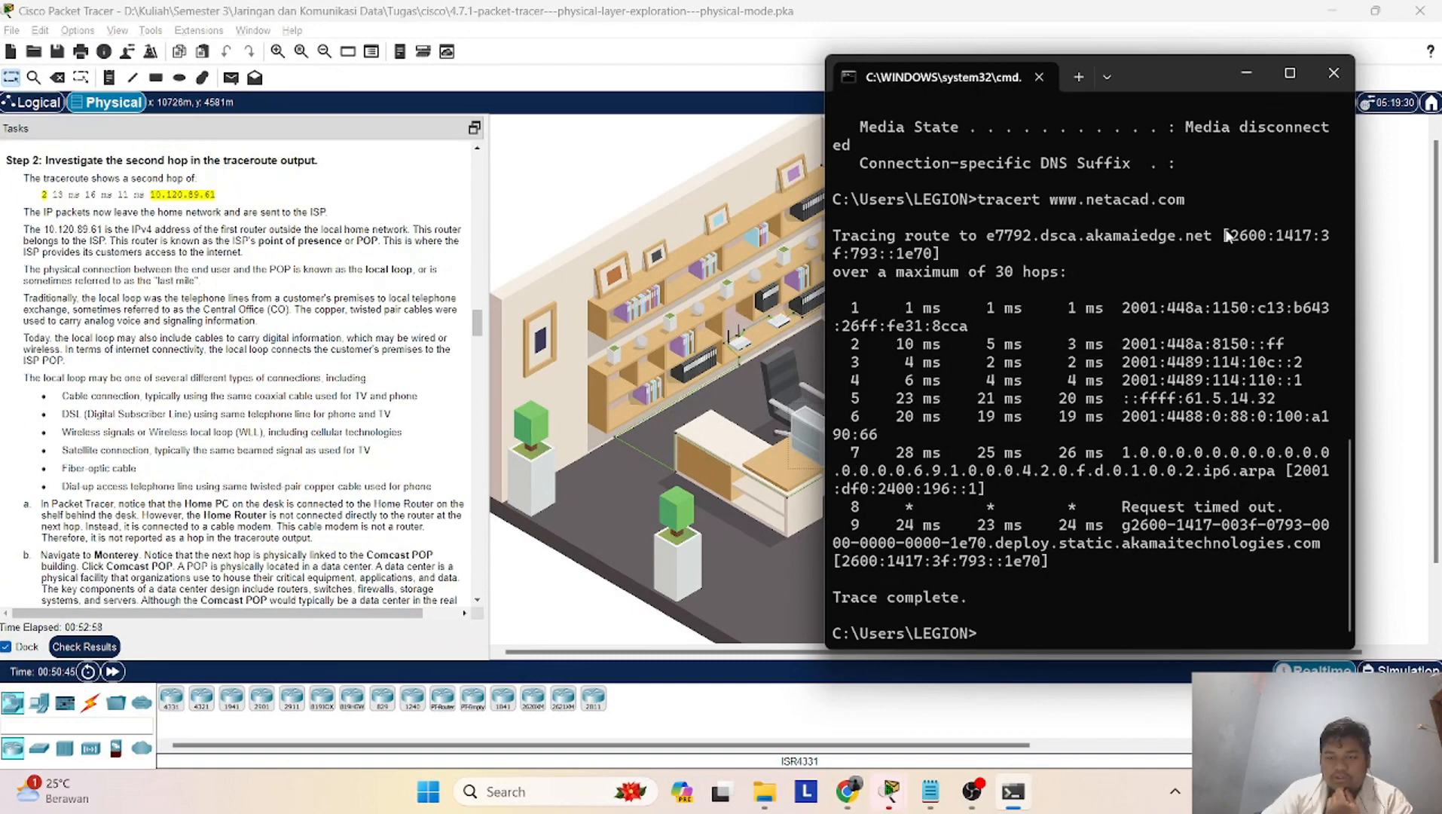
left_click(1290, 76)
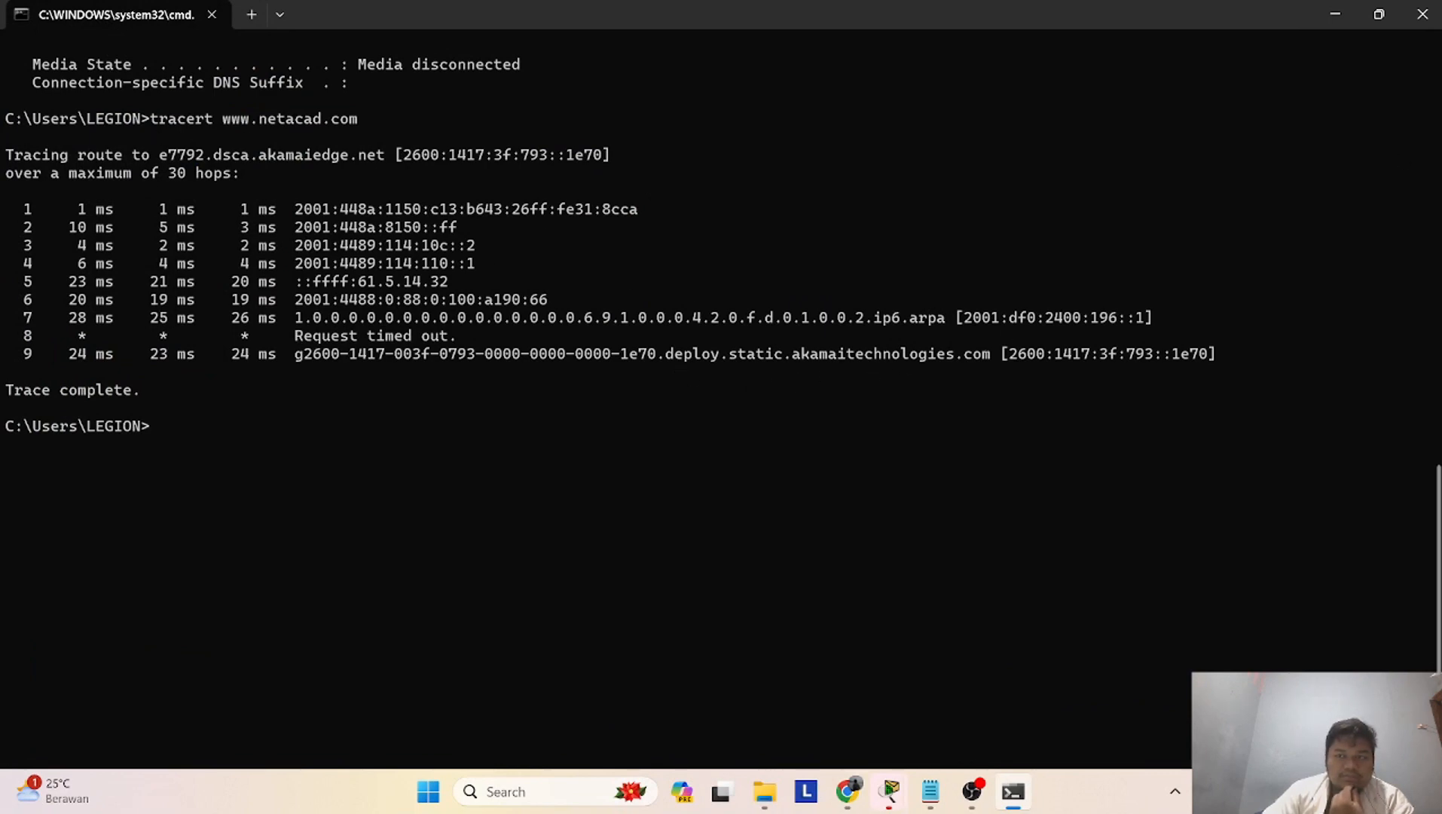
left_click(1423, 14)
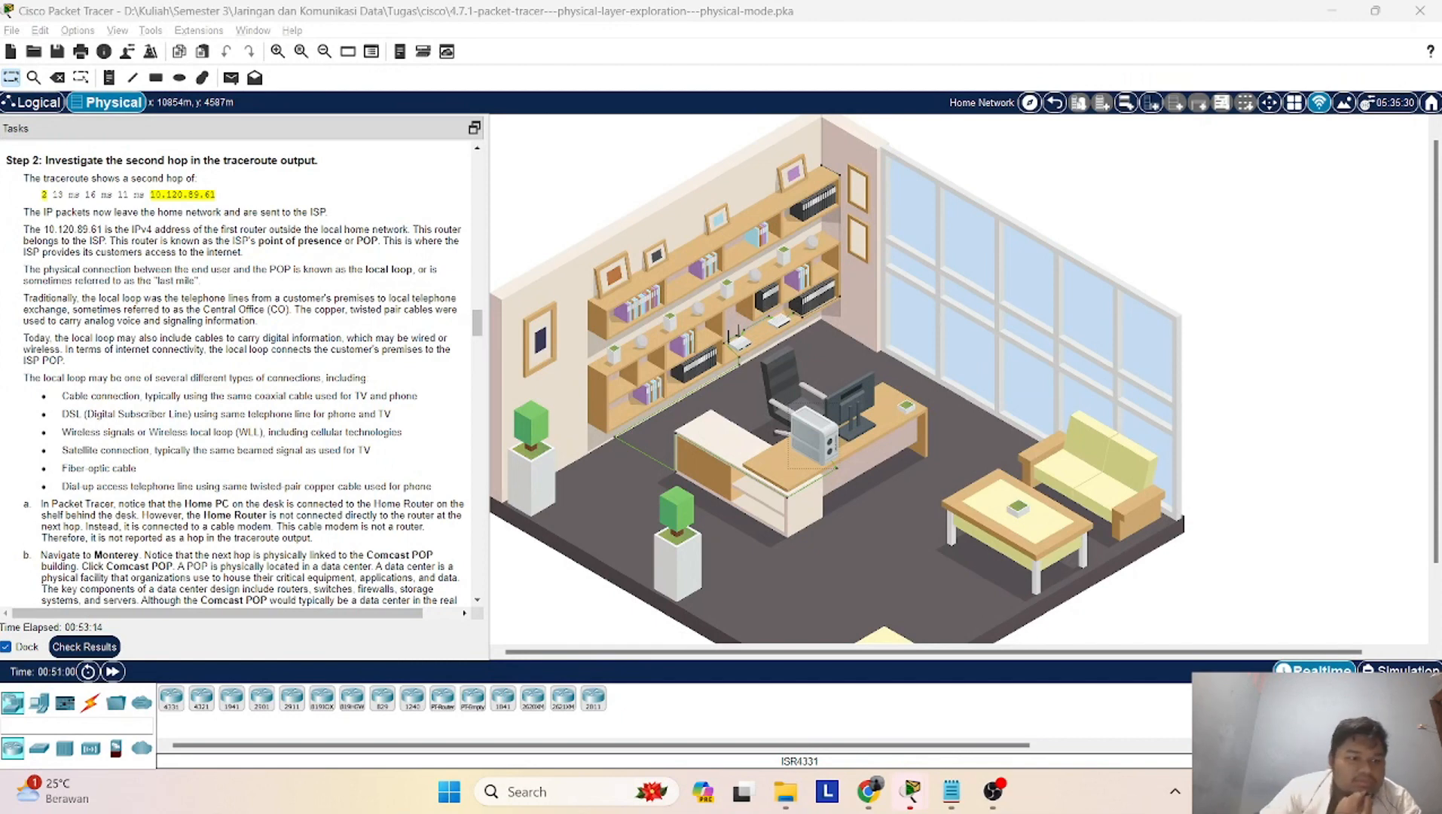
Read Step 2 items a to e on the local loop and ISP POP, and look at the Home Router's physical device view
scroll(97, 360, "down", 3)
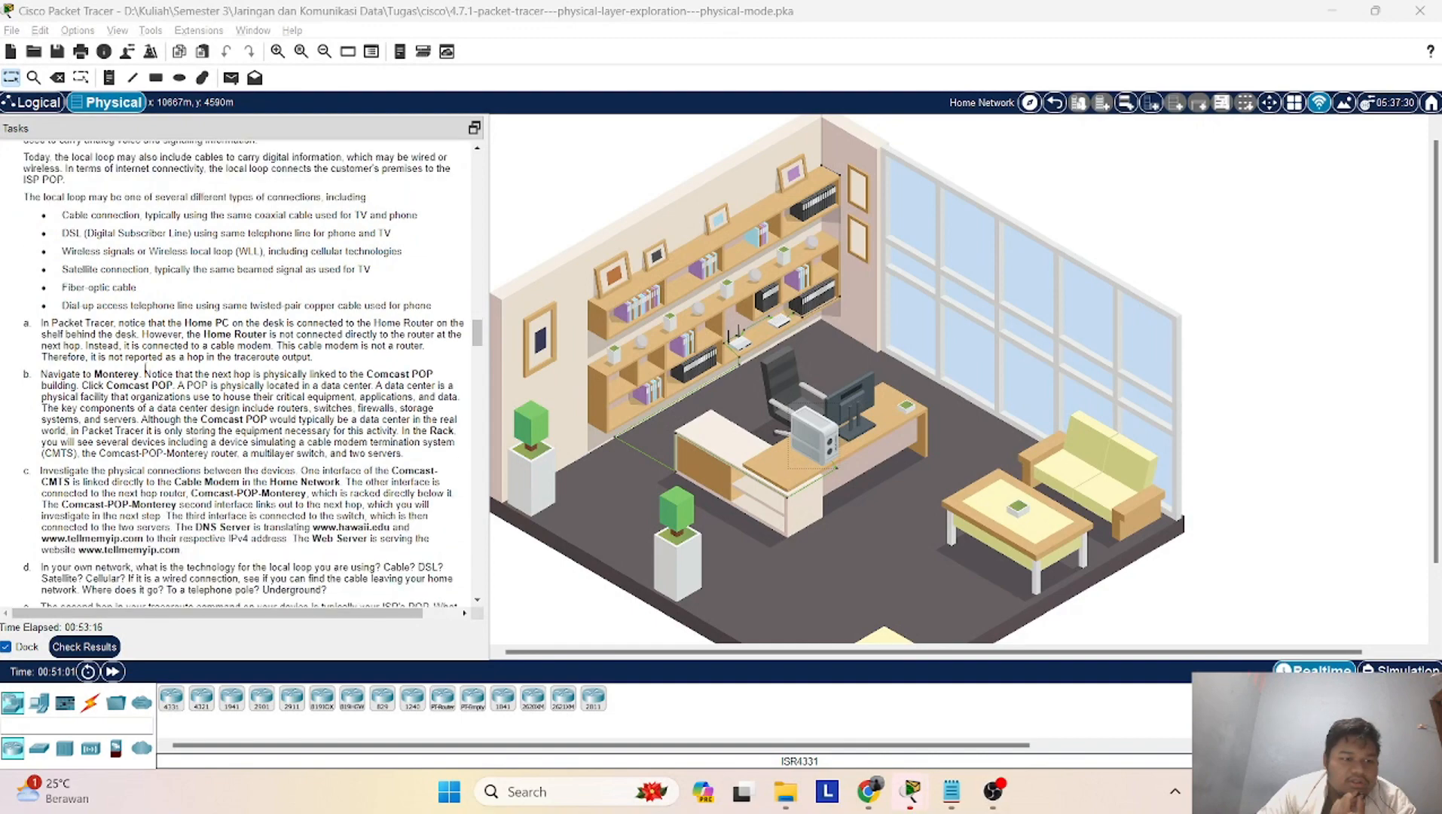
scroll(96, 360, "down", 2)
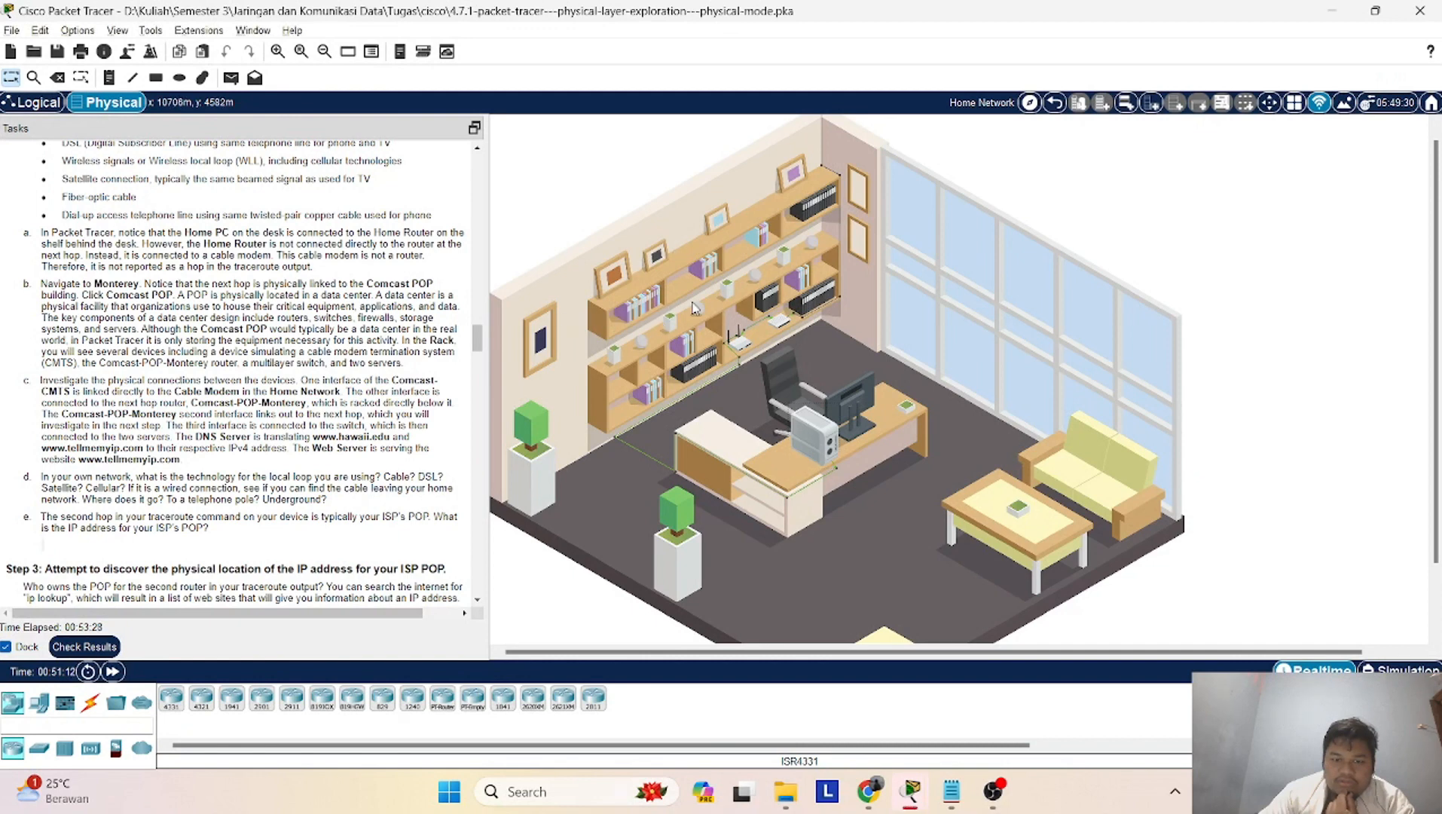
scroll(725, 427, "down", 3)
scroll(726, 426, "up", 3)
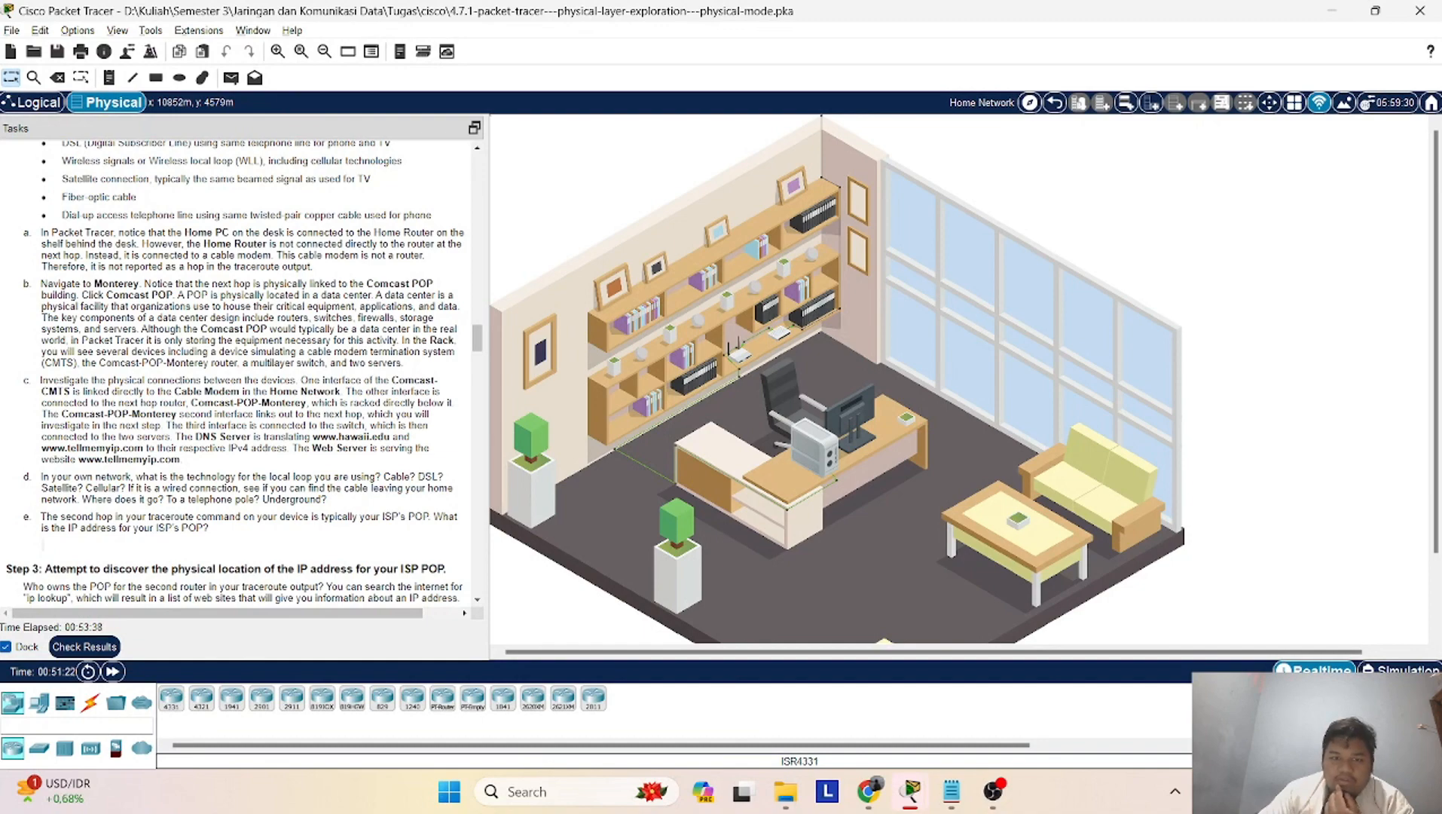
left_click(740, 363)
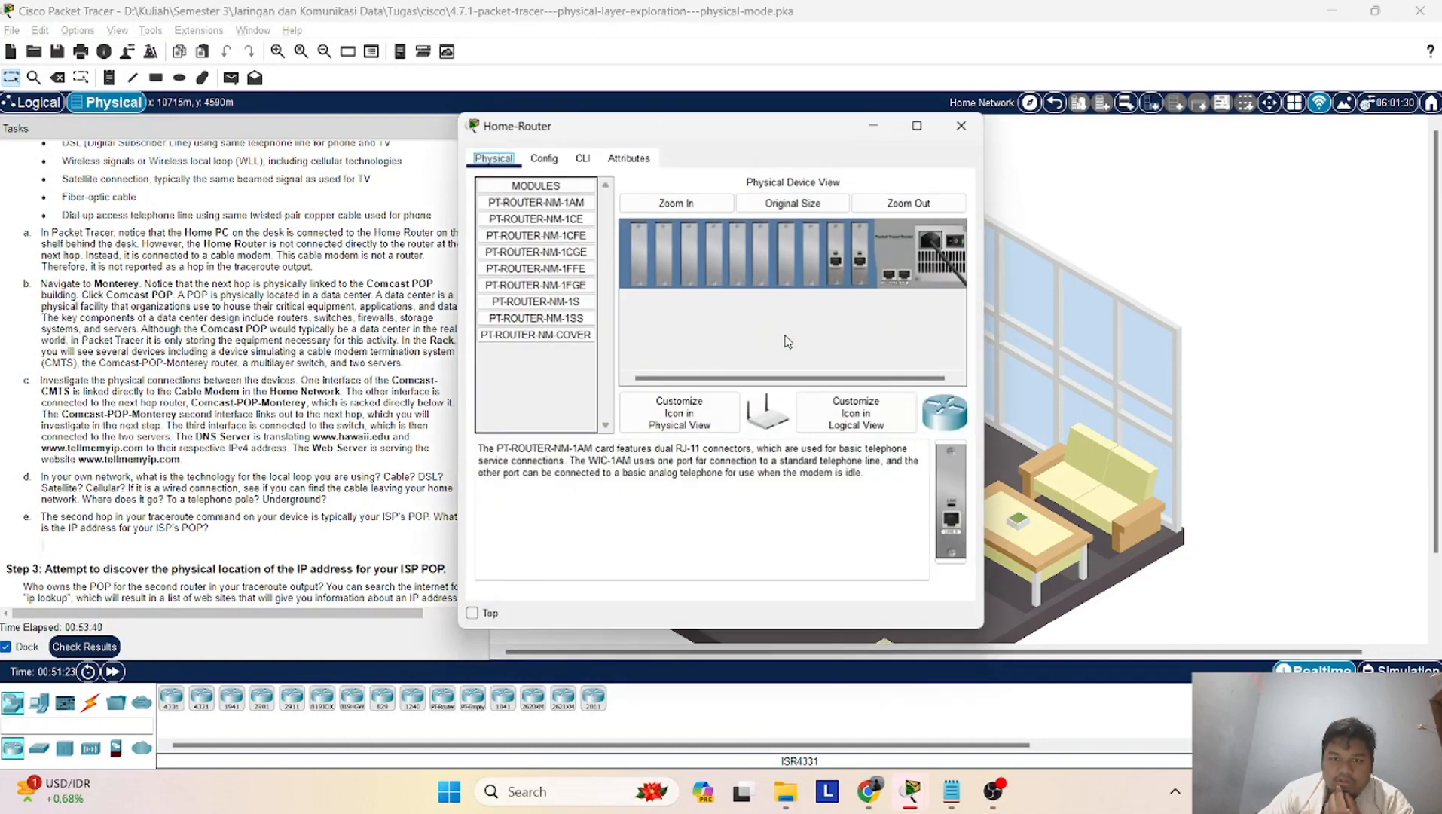
left_click(996, 119)
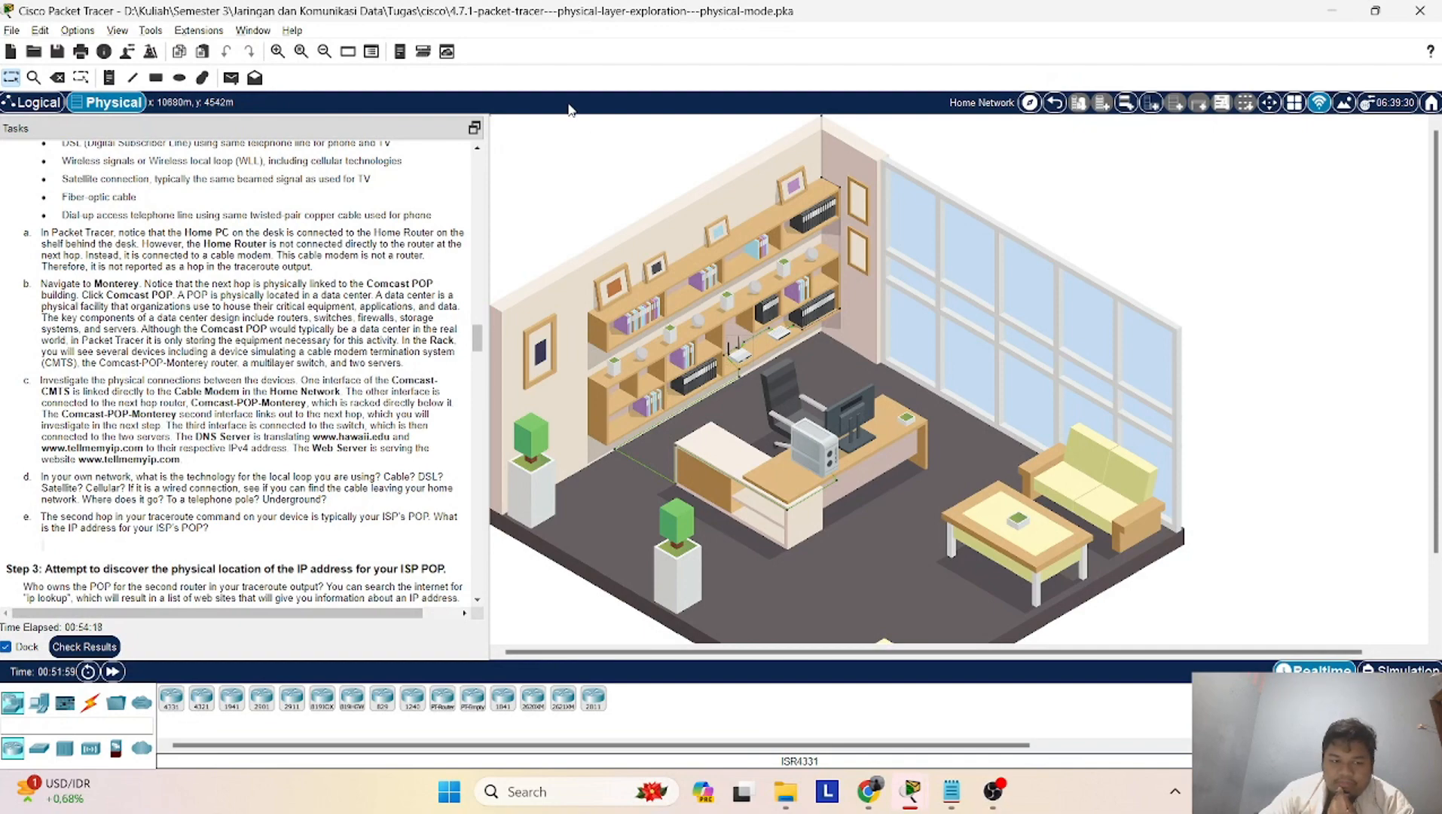
Go on to Step 5 about the local ISP network and bring up the Home PC's command prompt beside the sample traceroute
scroll(307, 223, "down", 3)
scroll(307, 223, "down", 6)
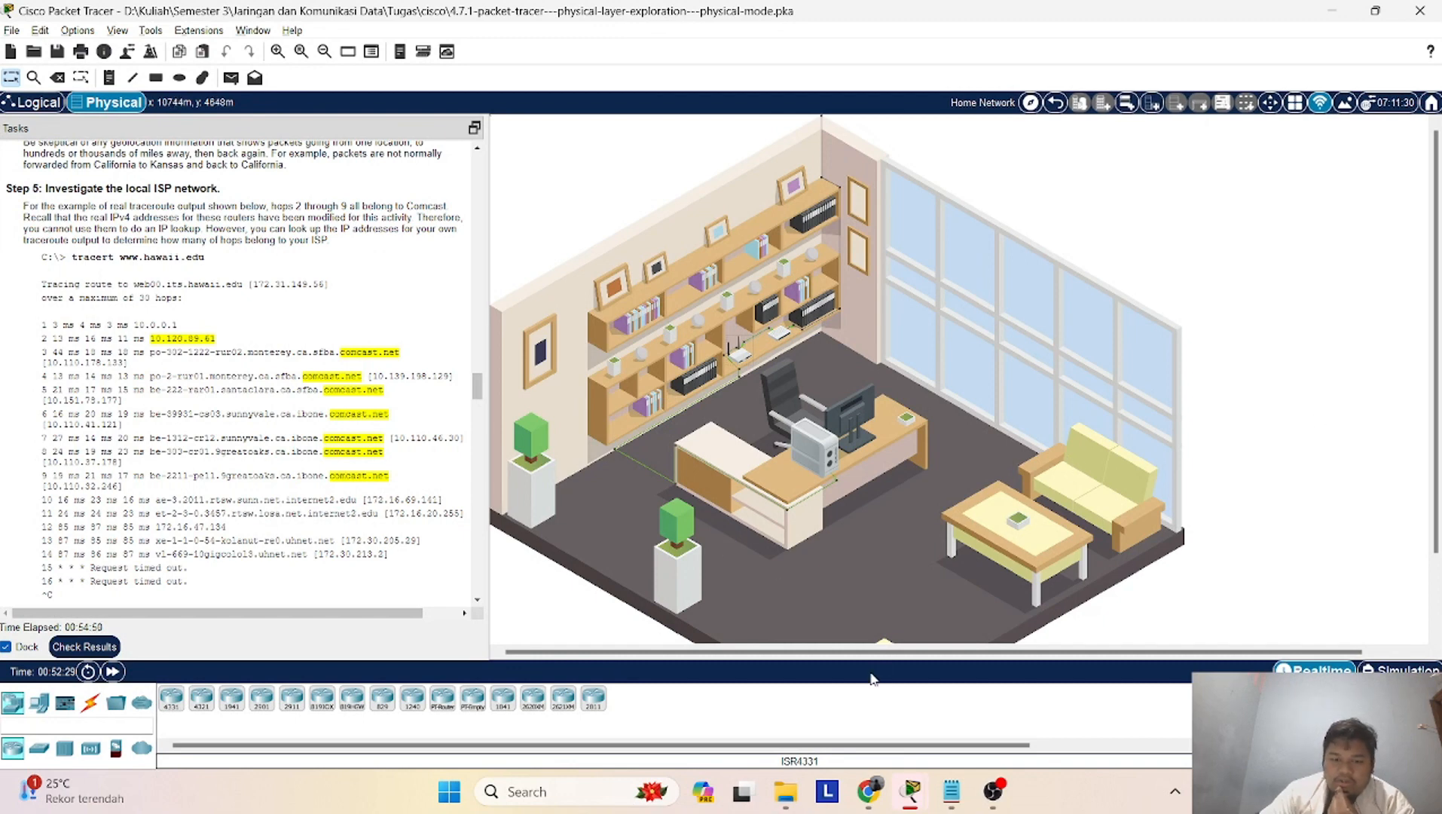
mouse_move(915, 804)
left_click(1097, 674)
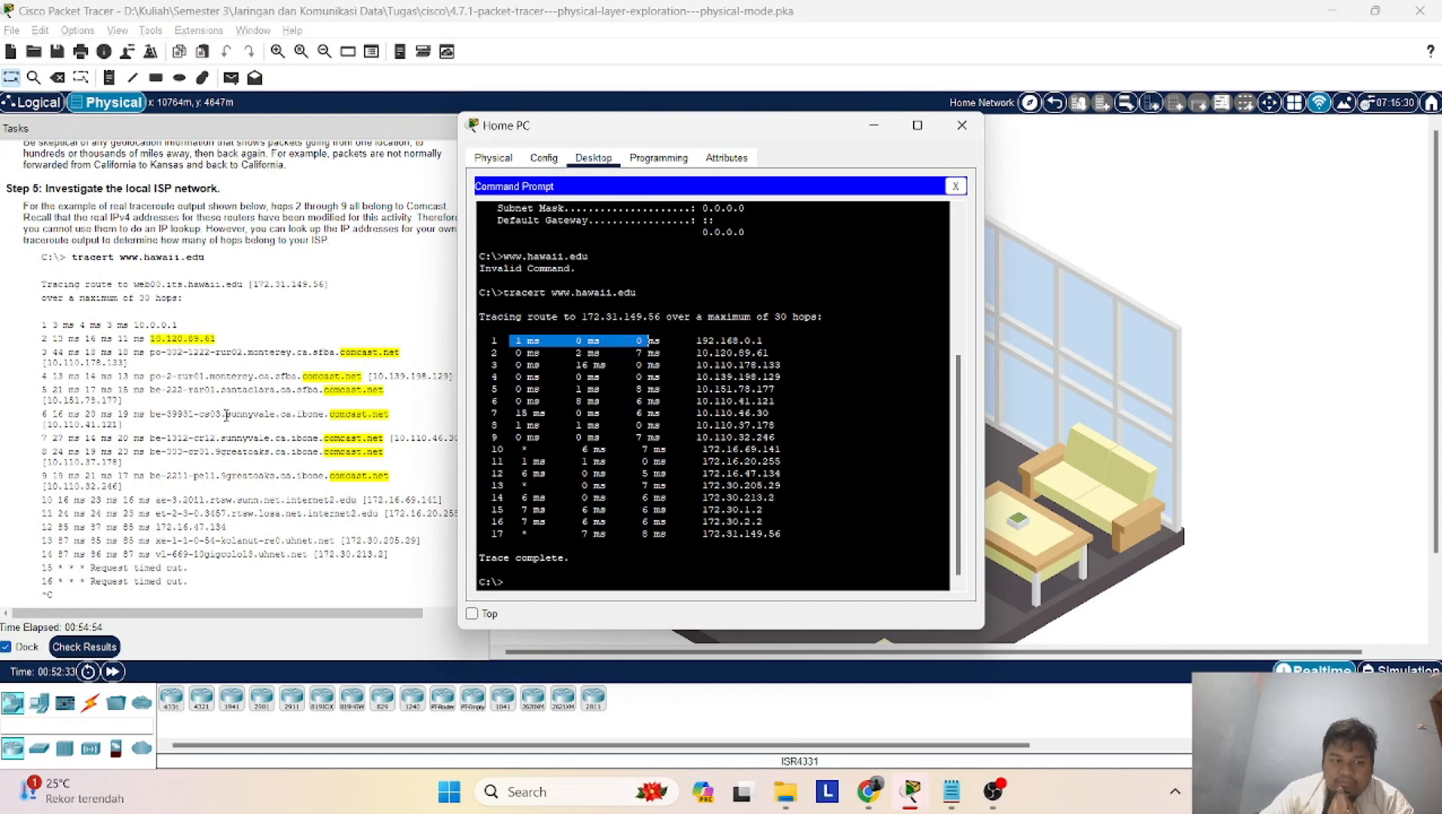
scroll(229, 414, "down", 3)
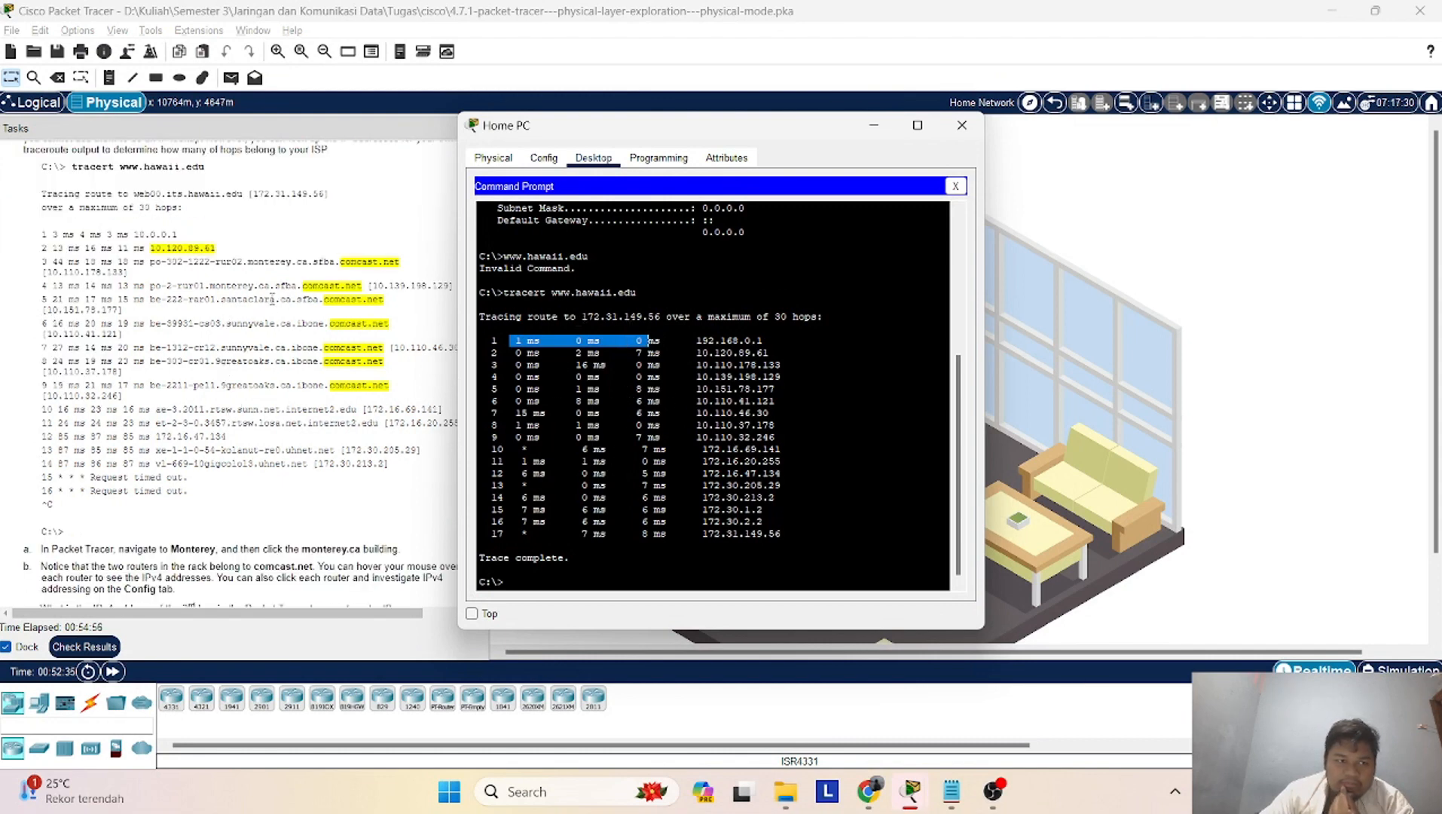
scroll(153, 296, "up", 1)
scroll(153, 296, "up", 1)
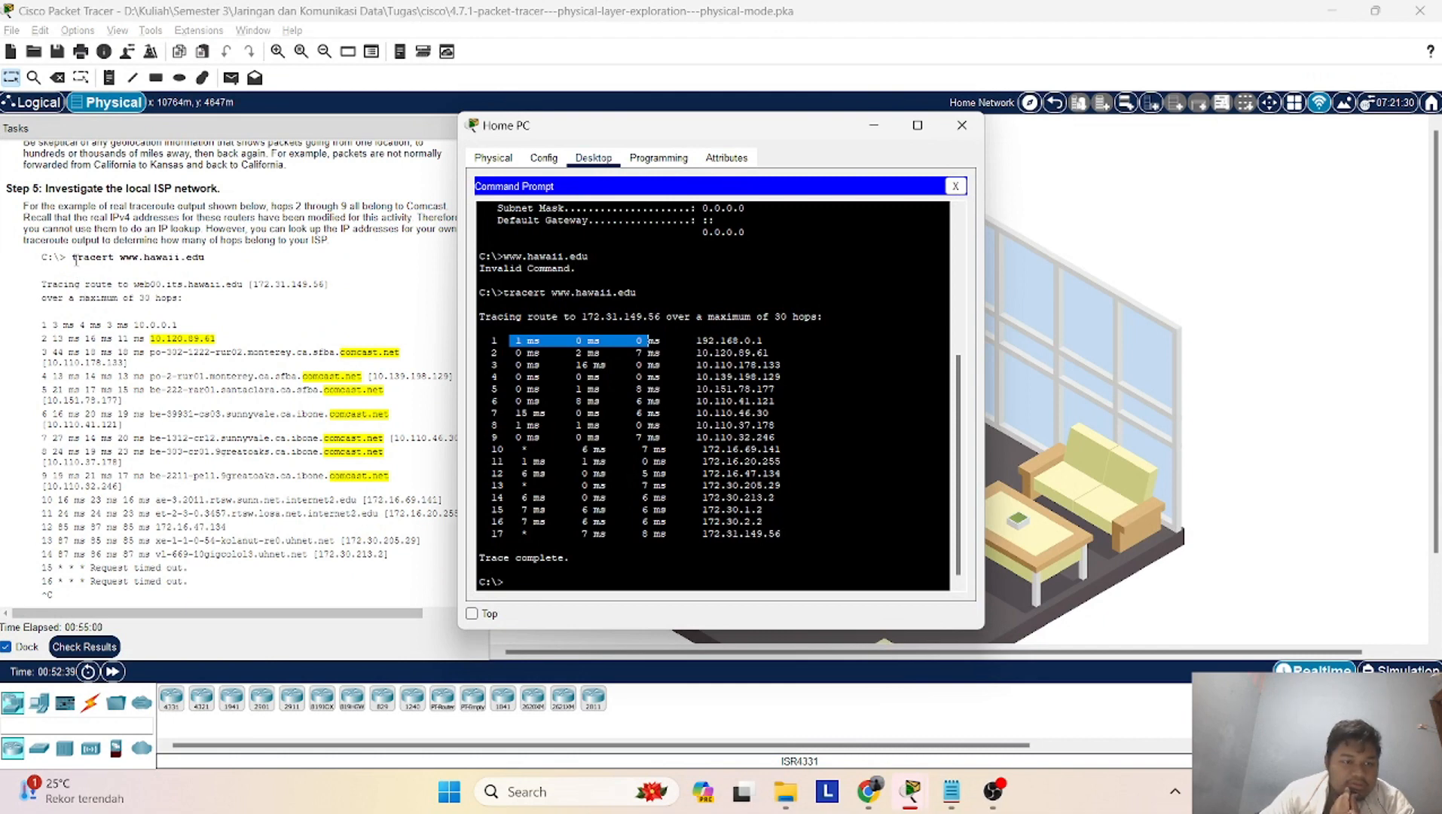
left_click_drag(74, 259, 210, 262)
right_click(173, 262)
left_click(75, 260)
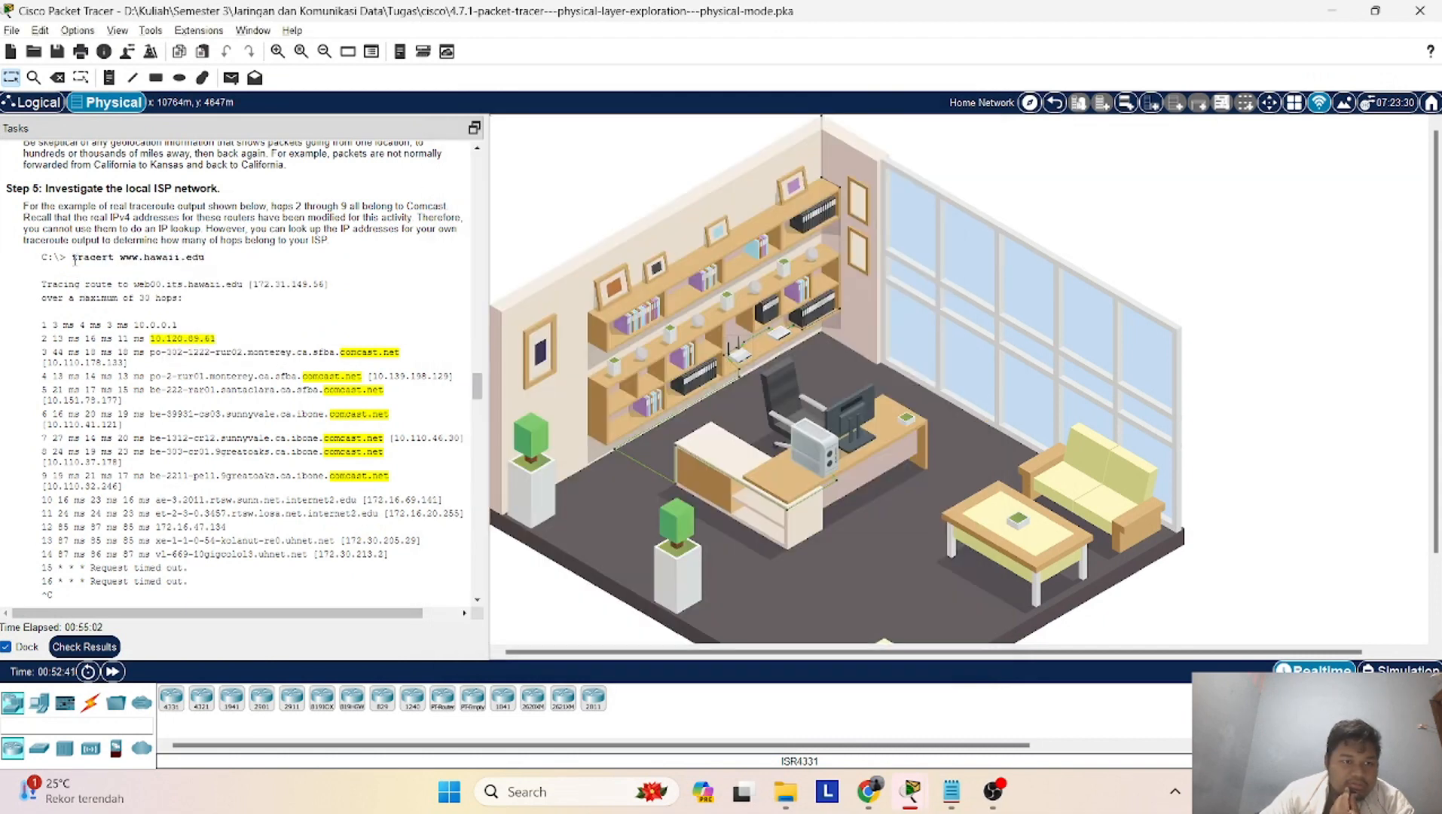
left_click_drag(73, 259, 205, 257)
right_click(166, 257)
left_click(190, 266)
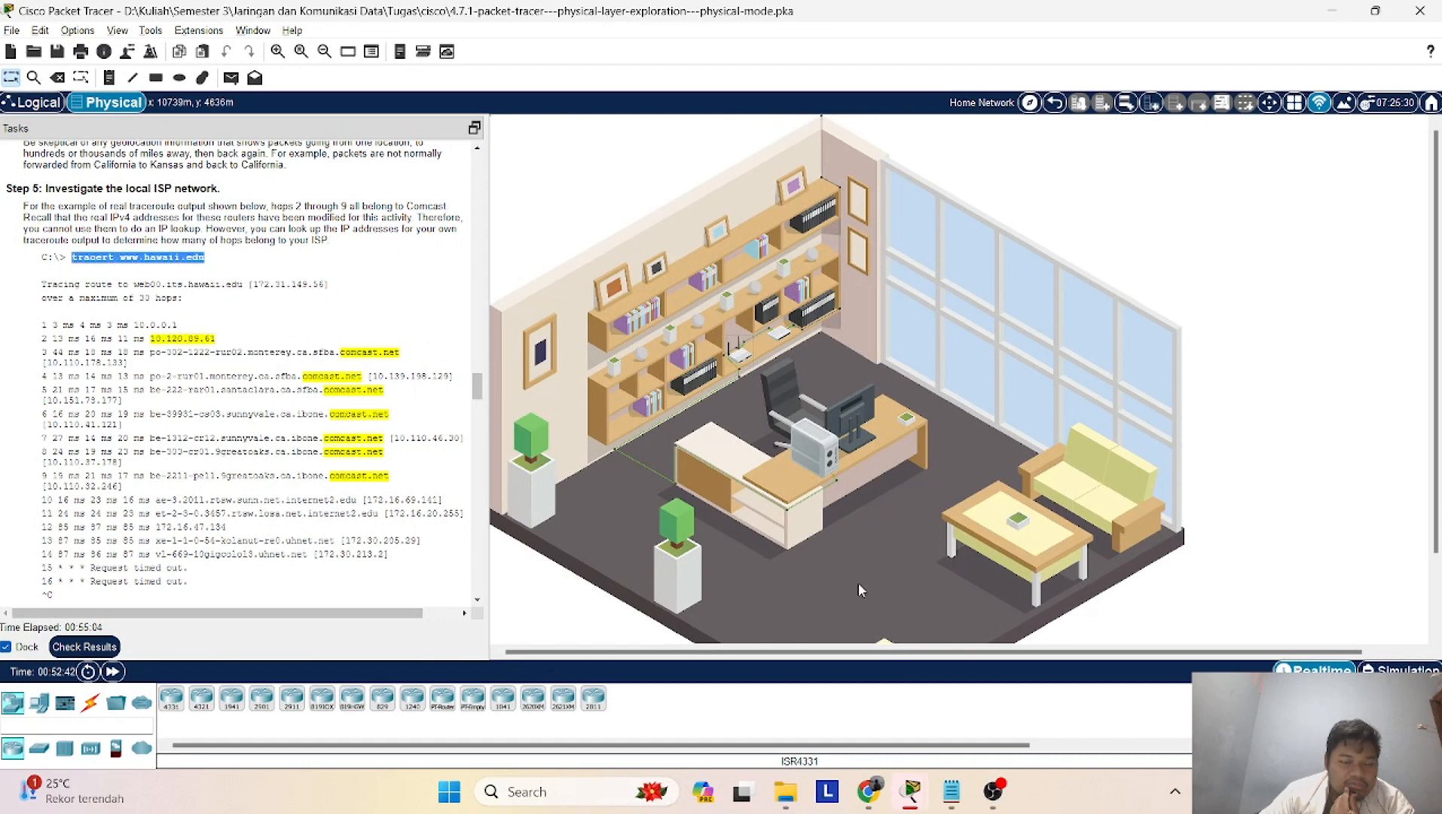
left_click(1062, 708)
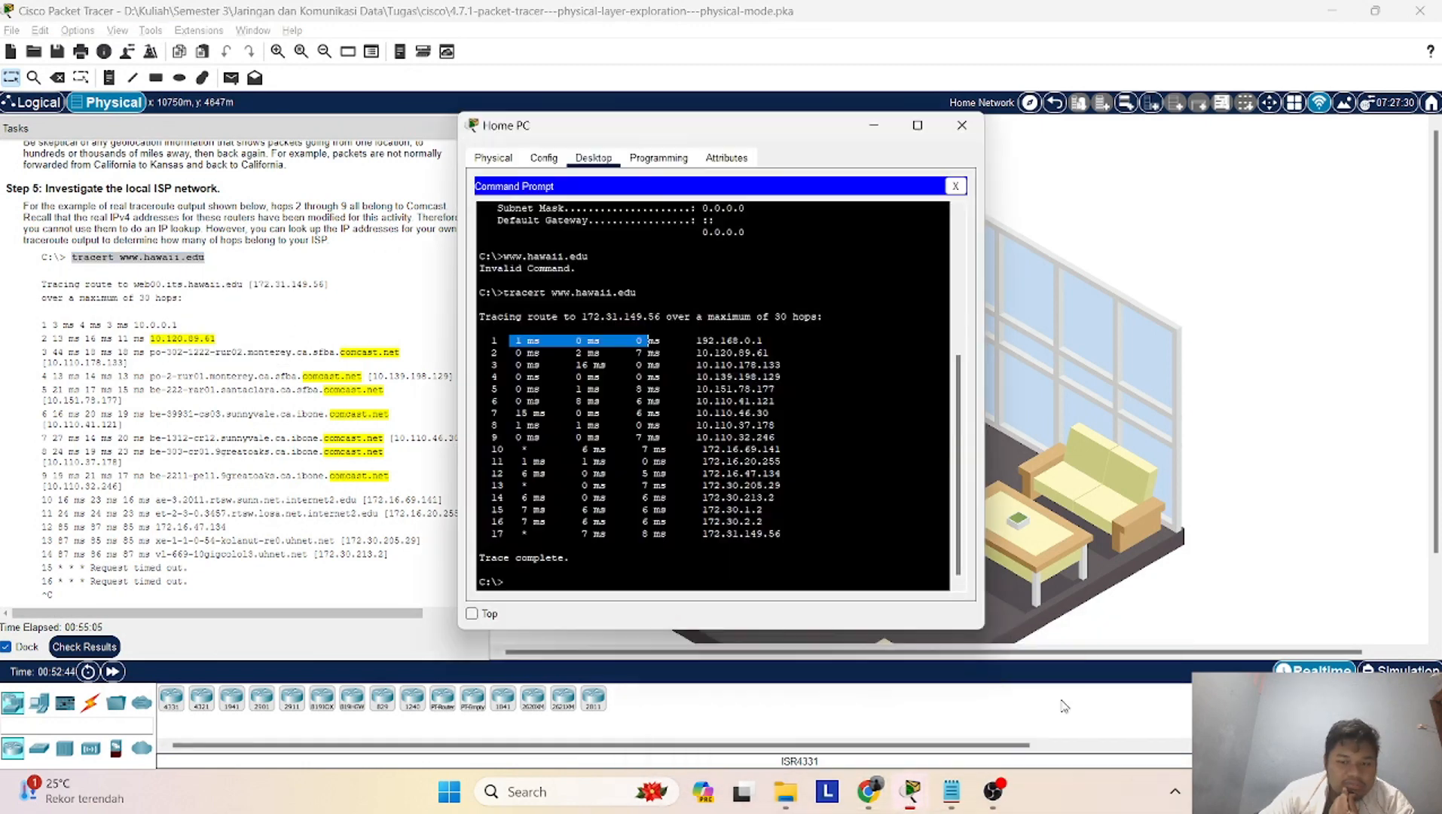
right_click(581, 577)
left_click(588, 605)
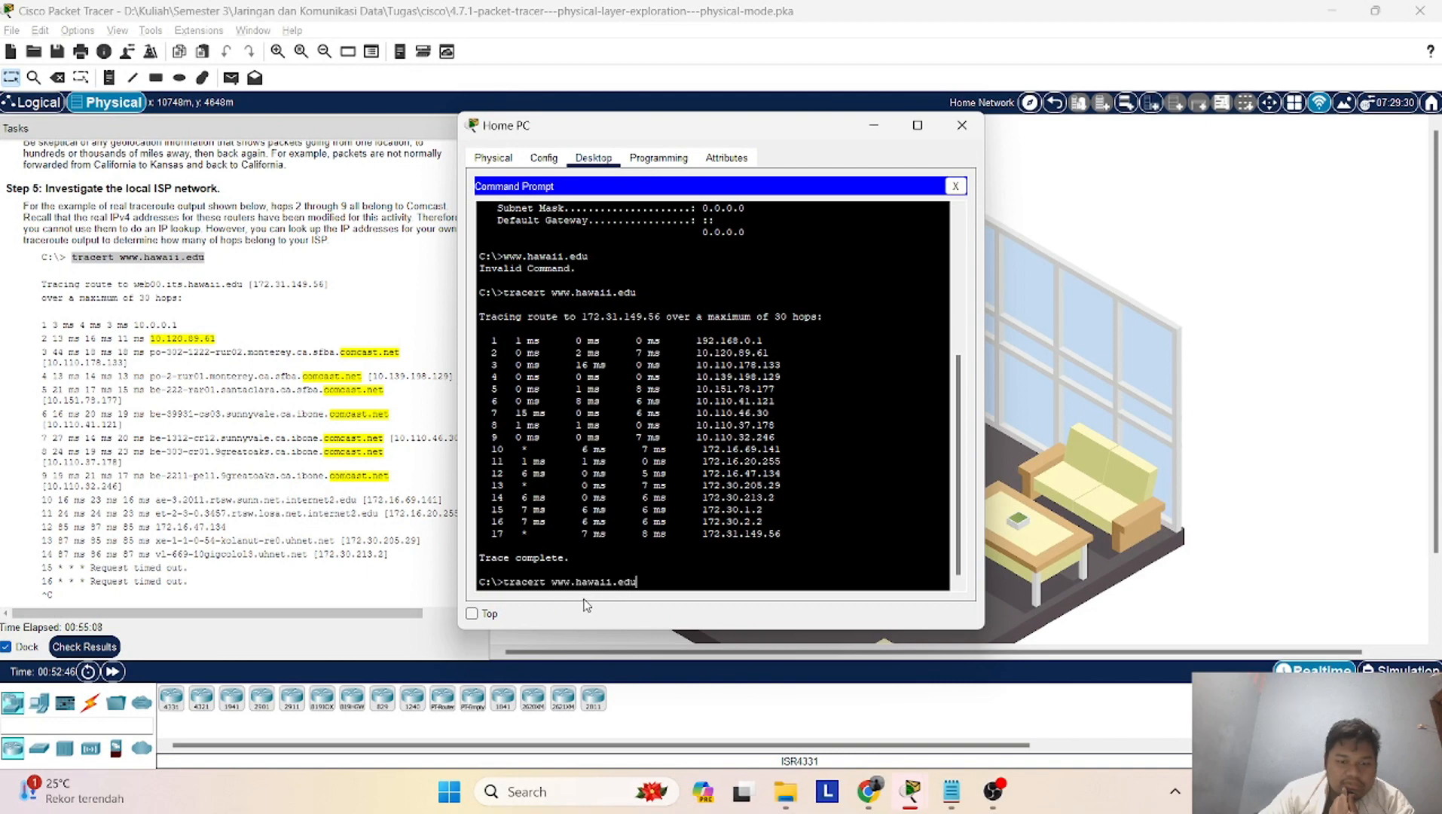
key("Return")
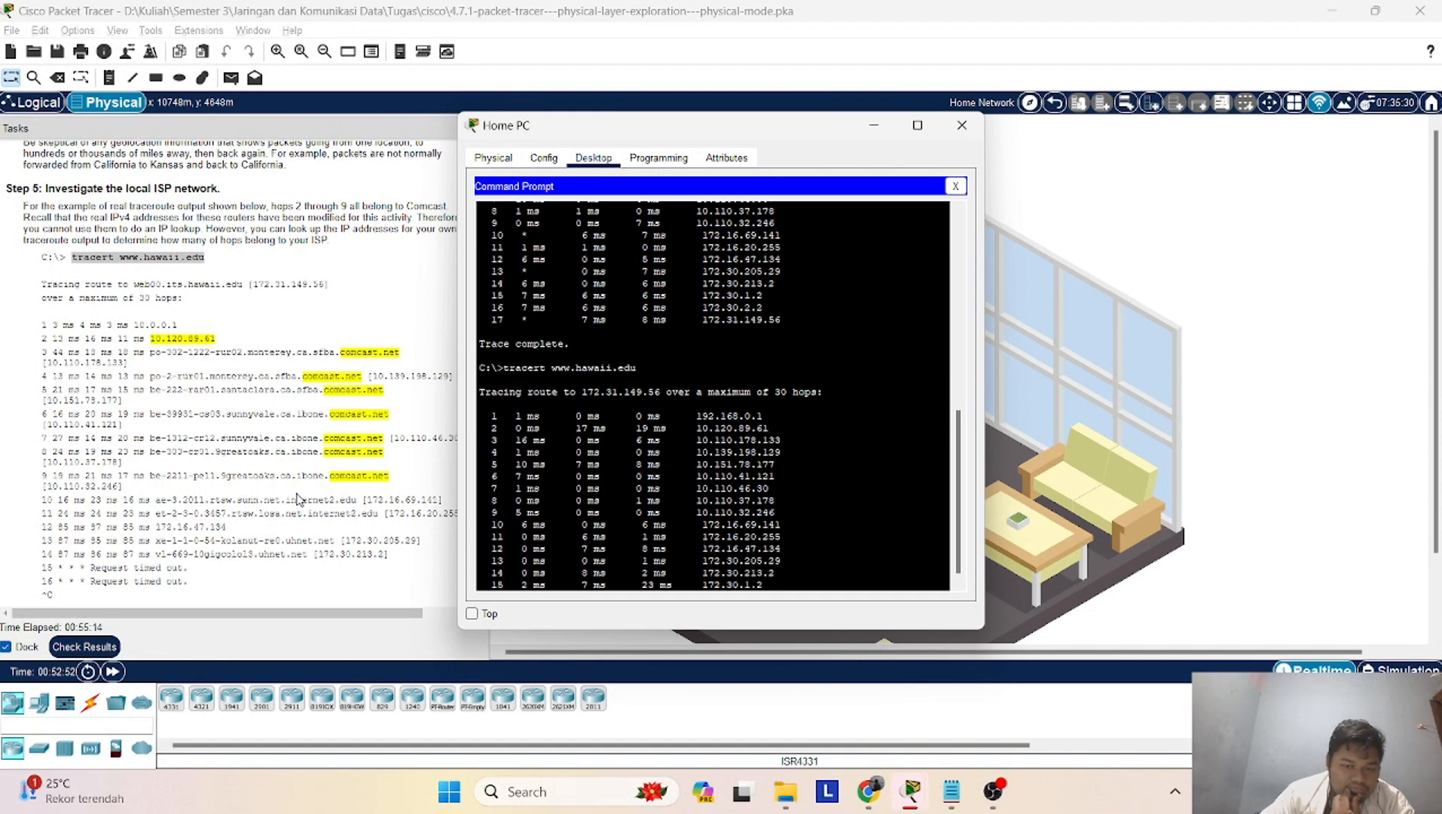
Read the Step 5 questions and highlight the third hop in the Home PC's new trace output
scroll(298, 499, "down", 9)
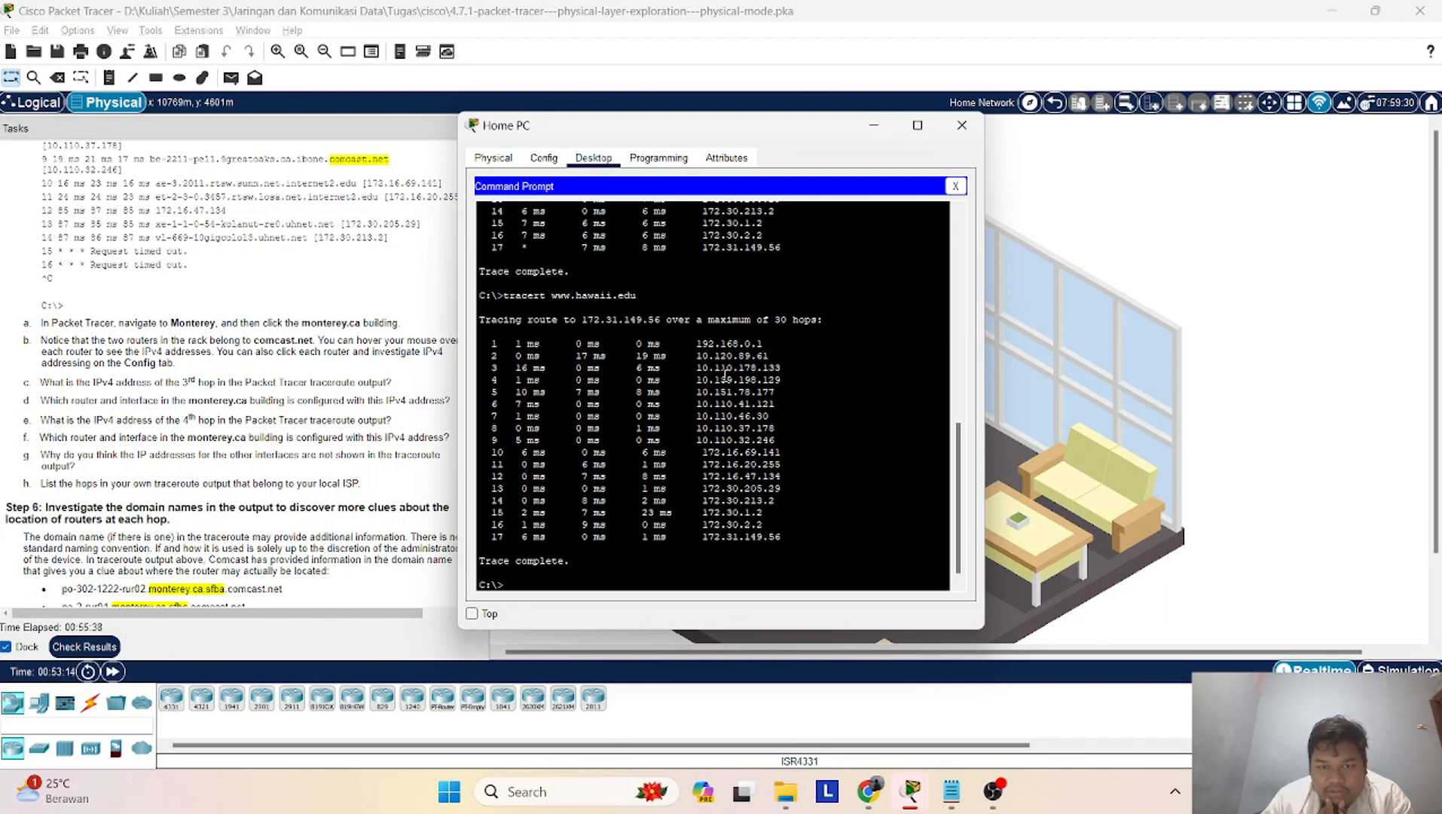
left_click_drag(782, 368, 494, 368)
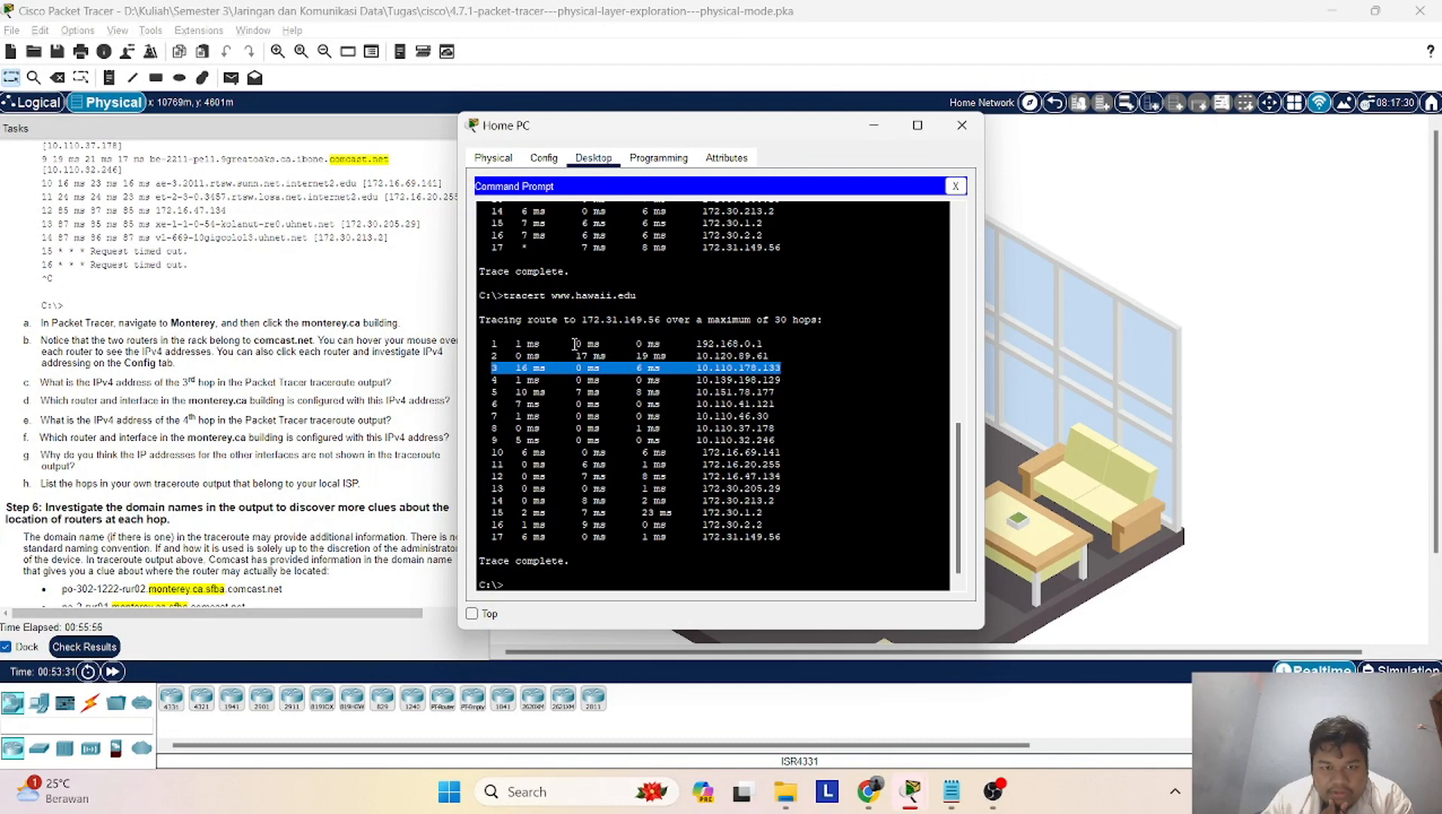
scroll(618, 370, "down", 1)
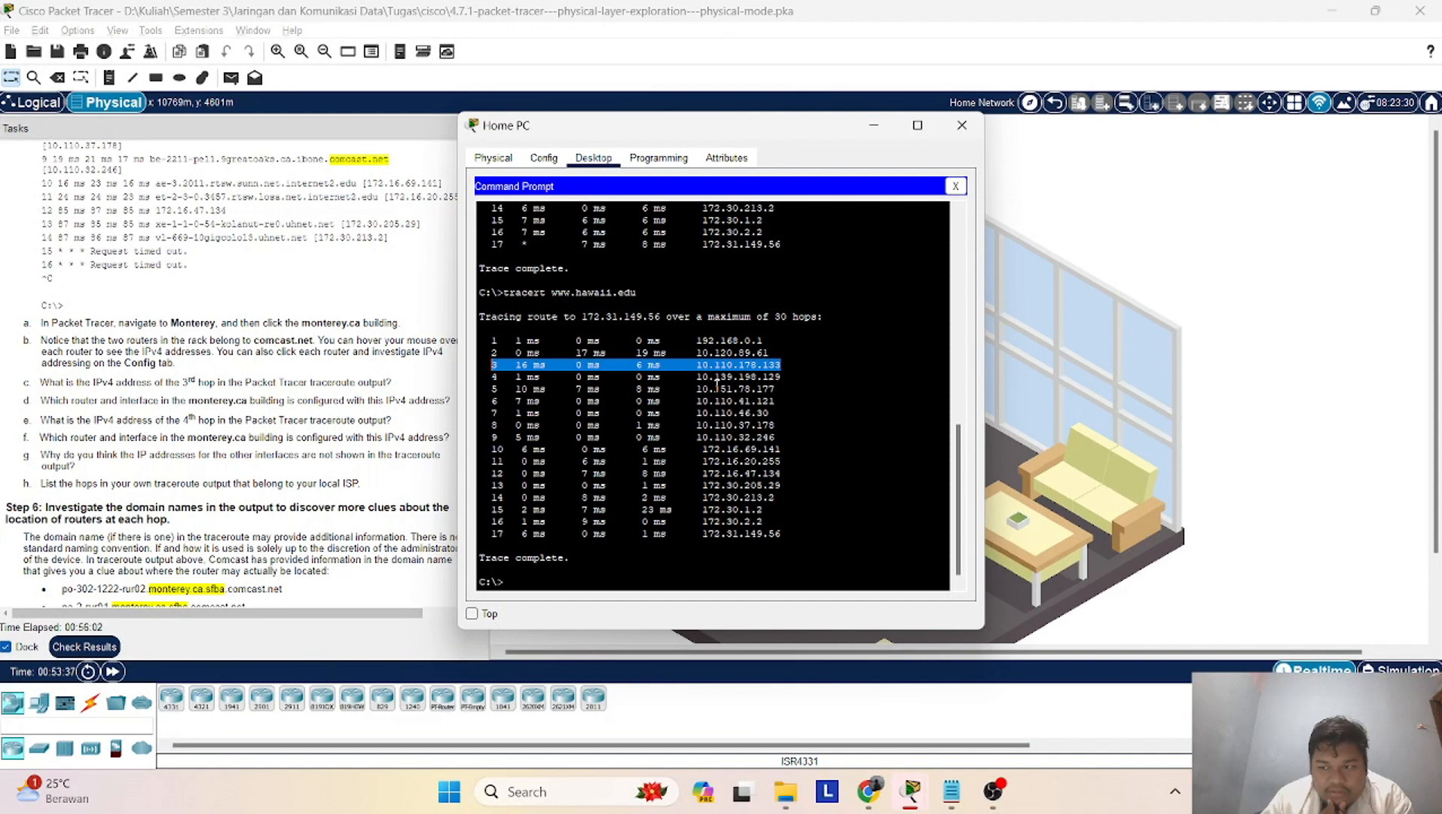
scroll(687, 398, "up", 1)
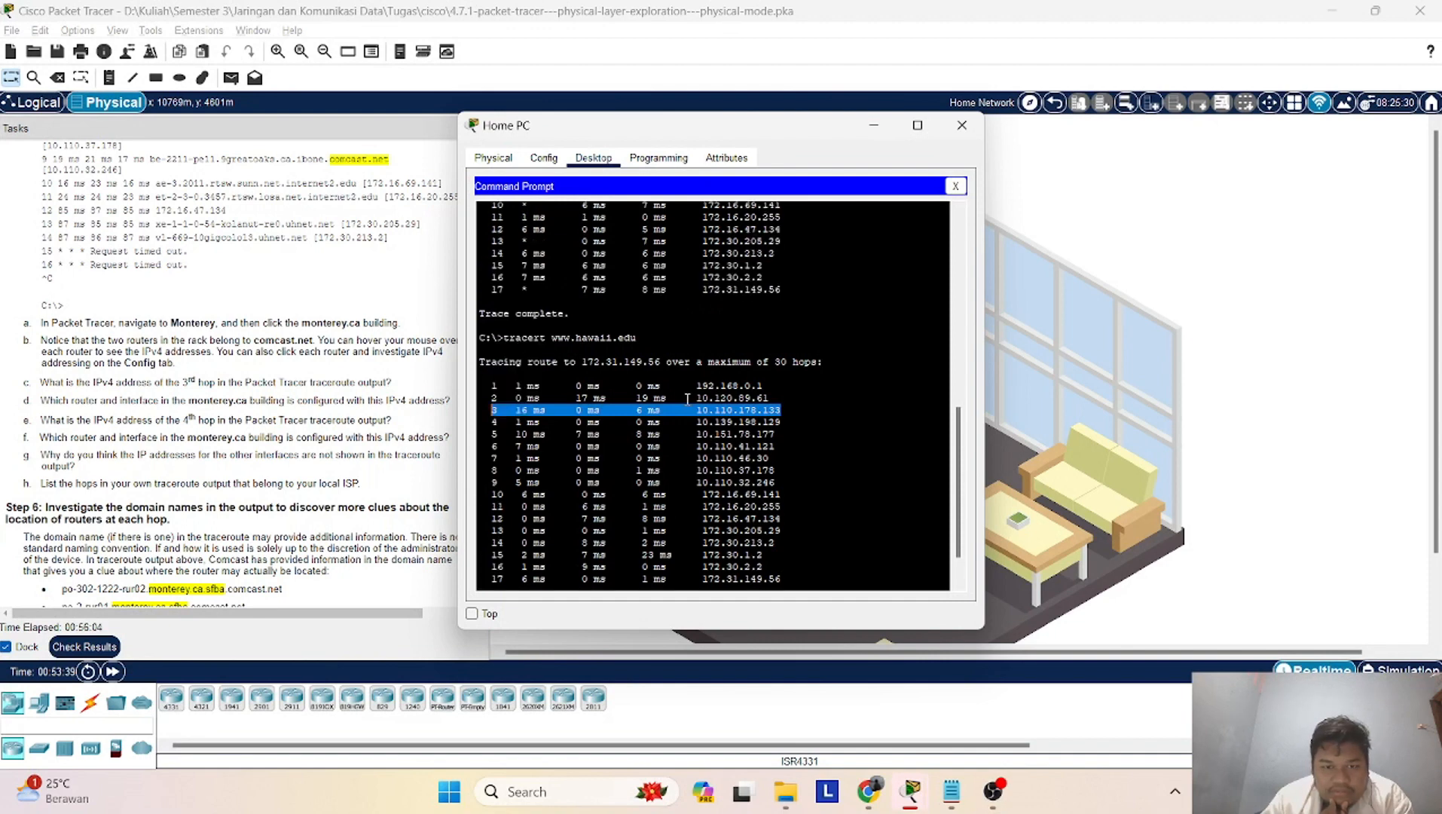
scroll(688, 398, "down", 1)
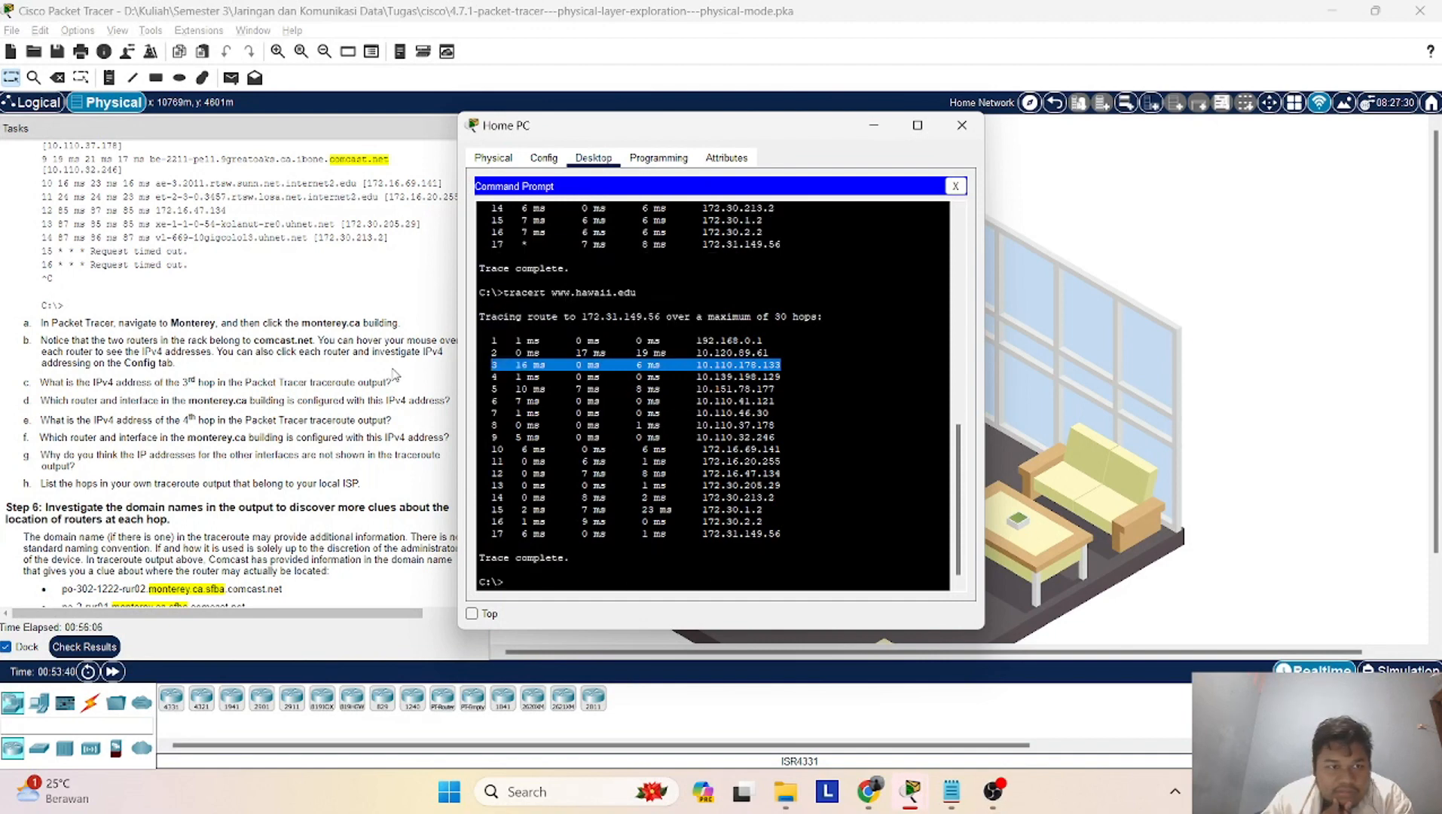
Review the sample traceroute and the Step 5 questions again, then highlight the fourth hop in the Home PC's trace output
scroll(308, 362, "up", 3)
scroll(307, 362, "up", 3)
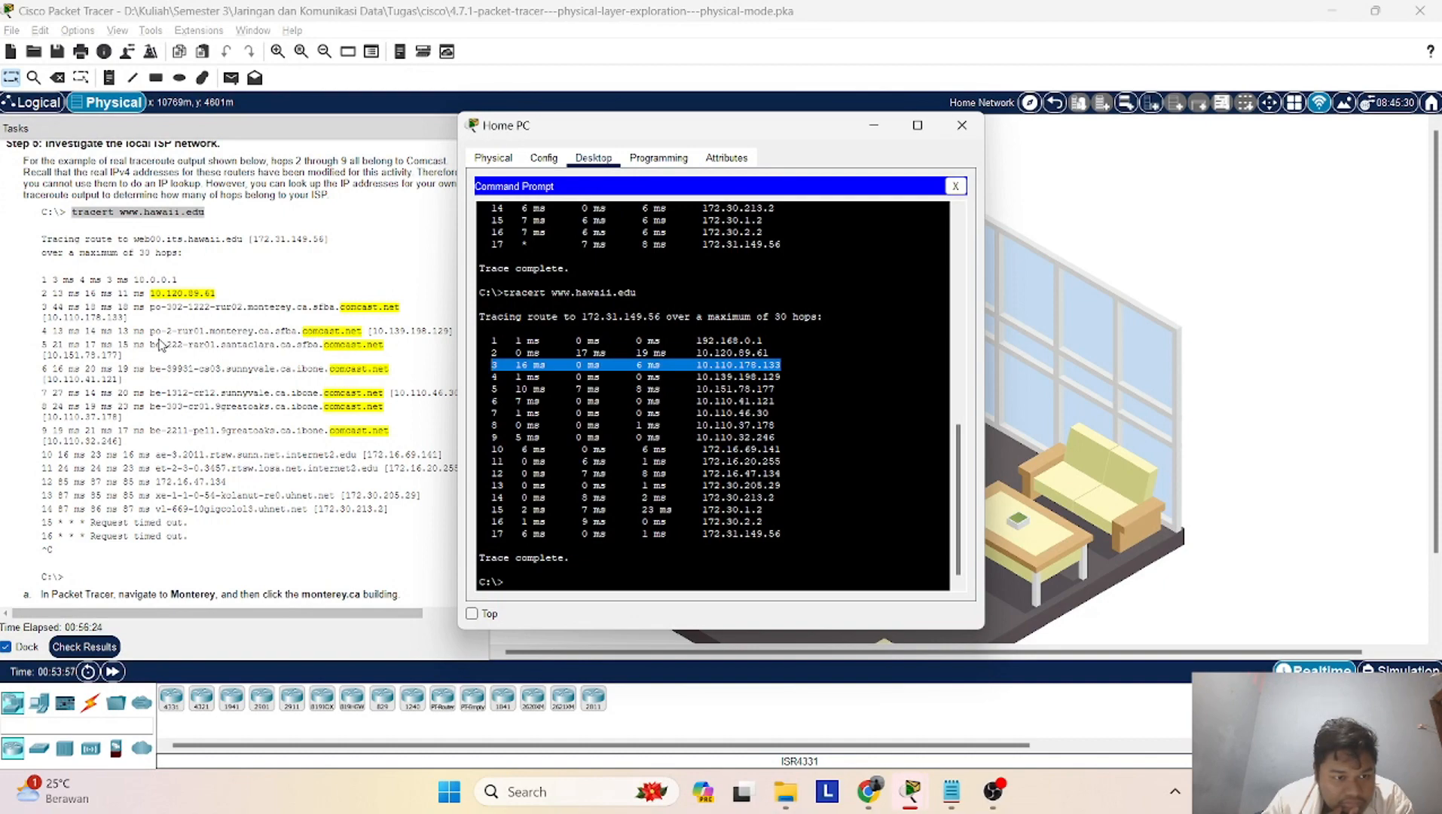
scroll(179, 486, "down", 5)
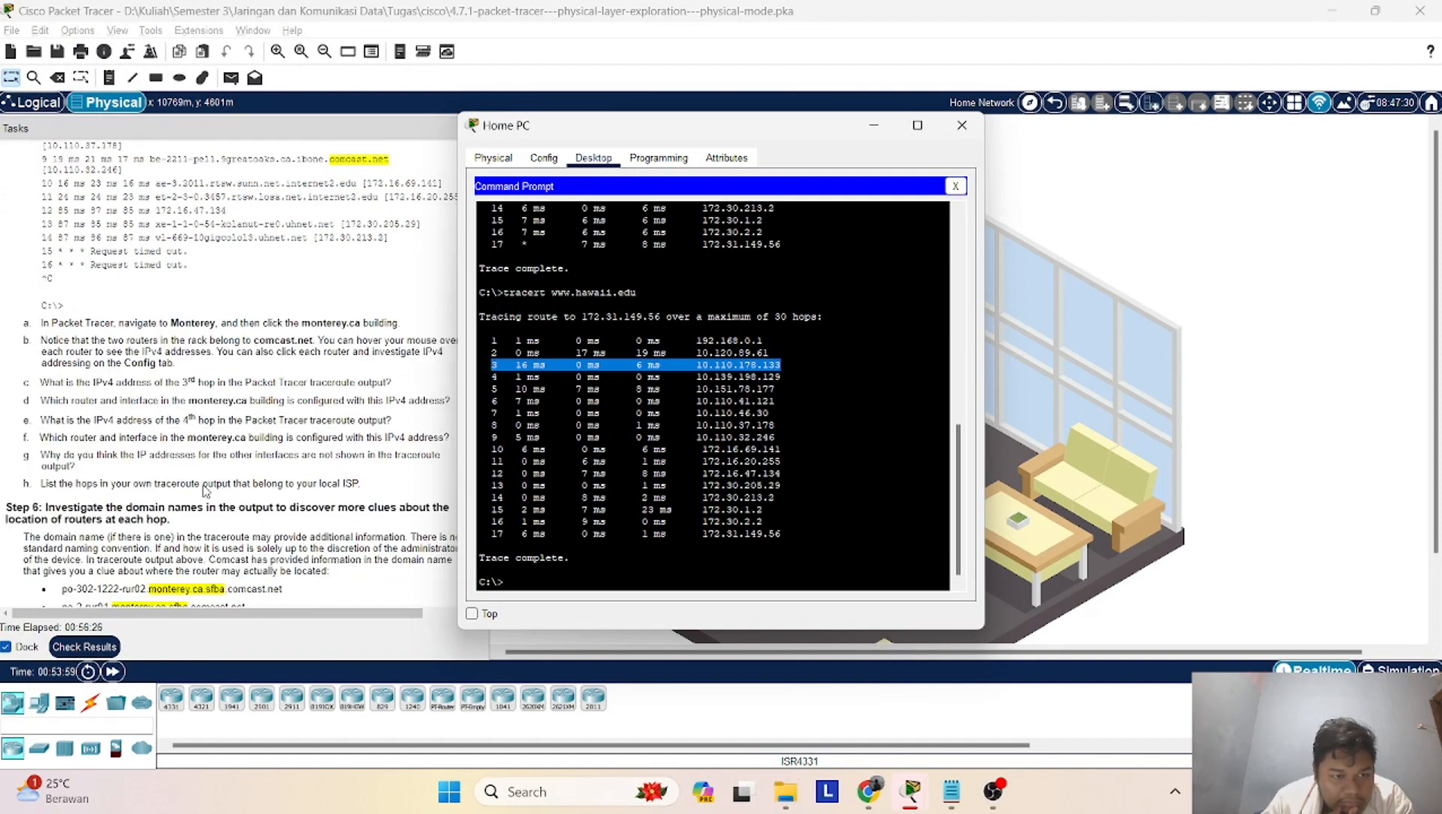
scroll(178, 486, "down", 3)
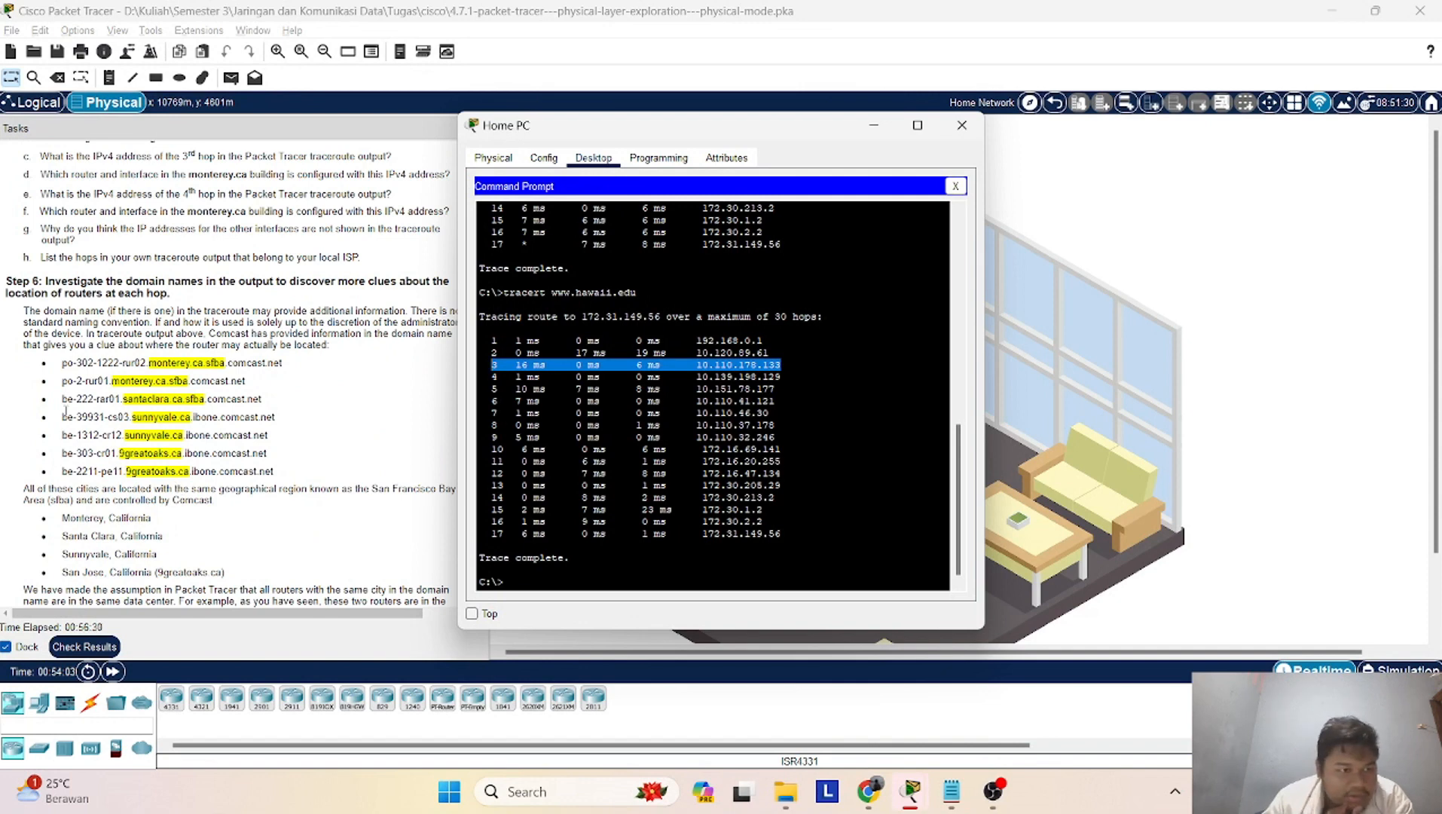
scroll(72, 369, "up", 2)
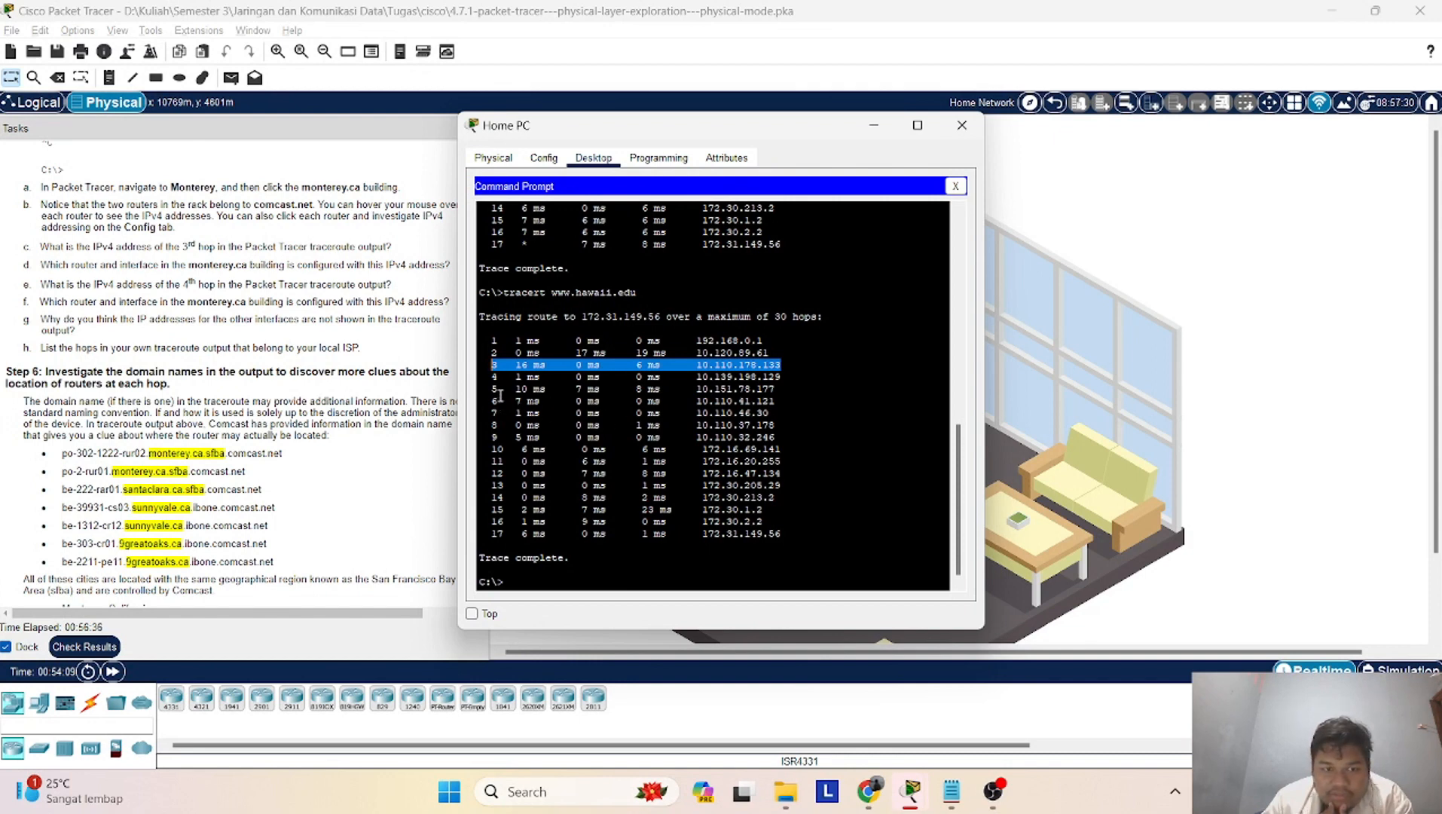
left_click_drag(784, 381, 485, 371)
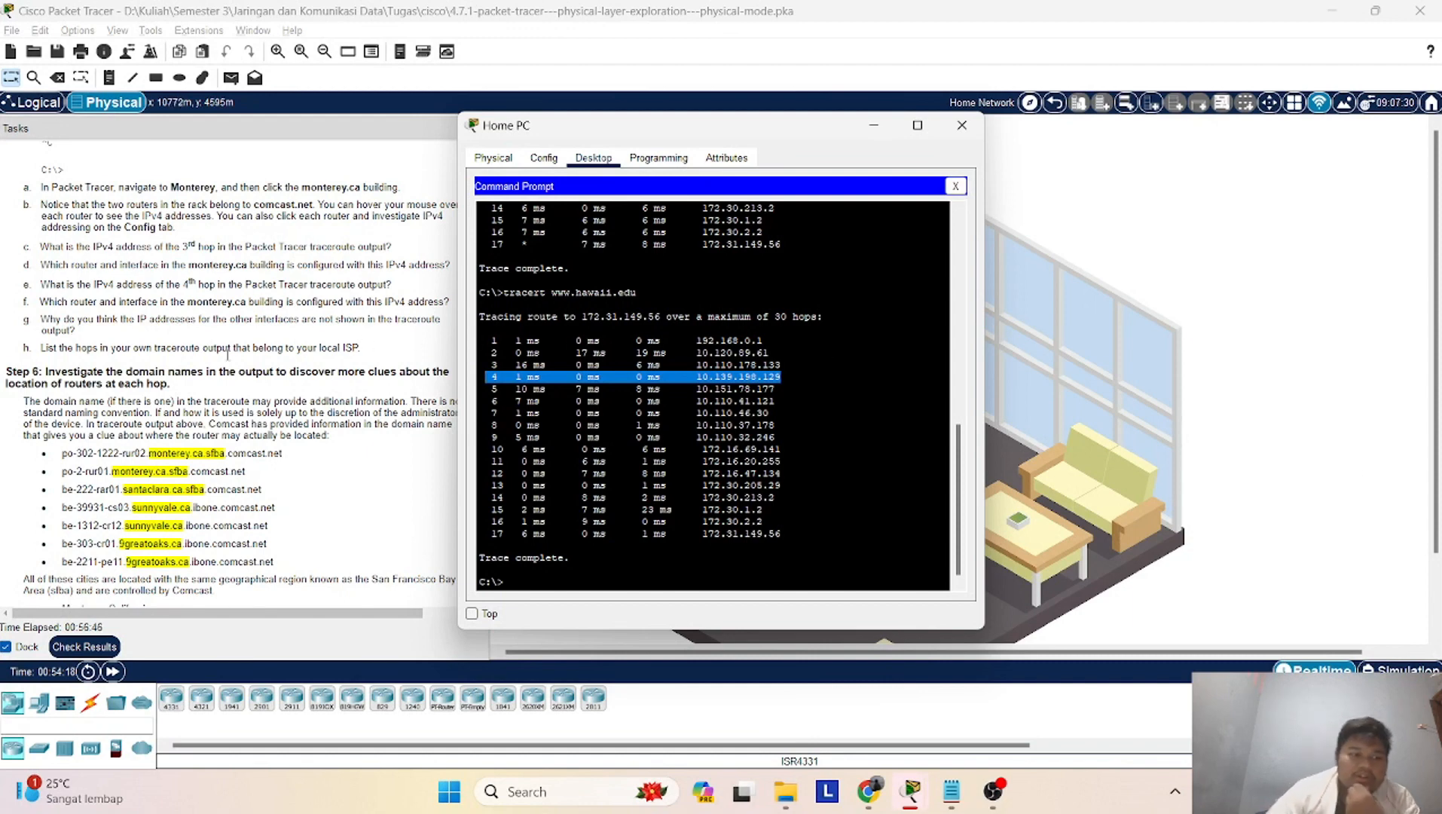
Highlight Step 5 question g, which asks why the other interfaces' IP addresses are missing from the traceroute output
left_click_drag(40, 302, 461, 317)
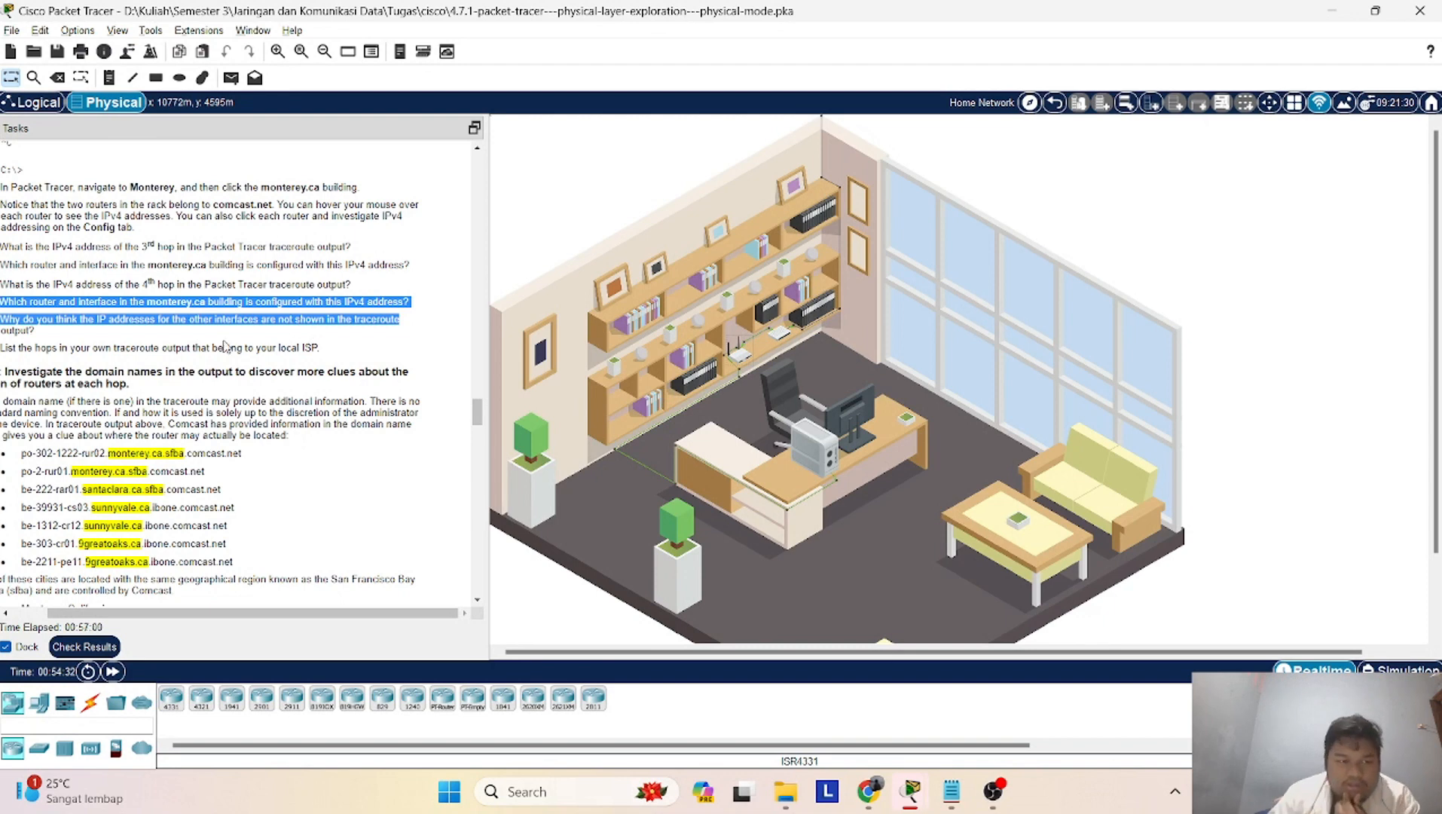
left_click(54, 340)
scroll(49, 332, "left", 3)
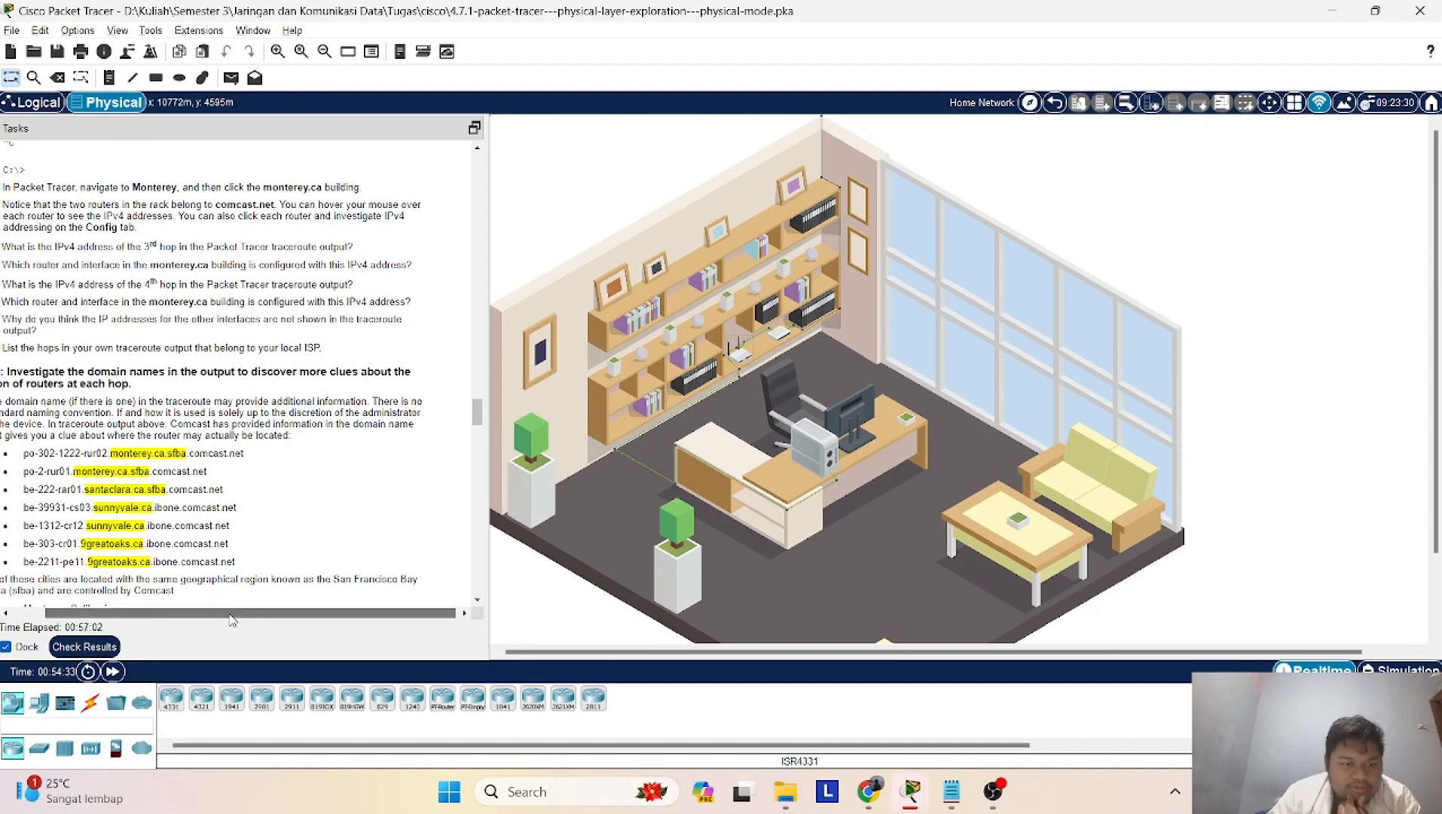
left_click_drag(40, 319, 100, 336)
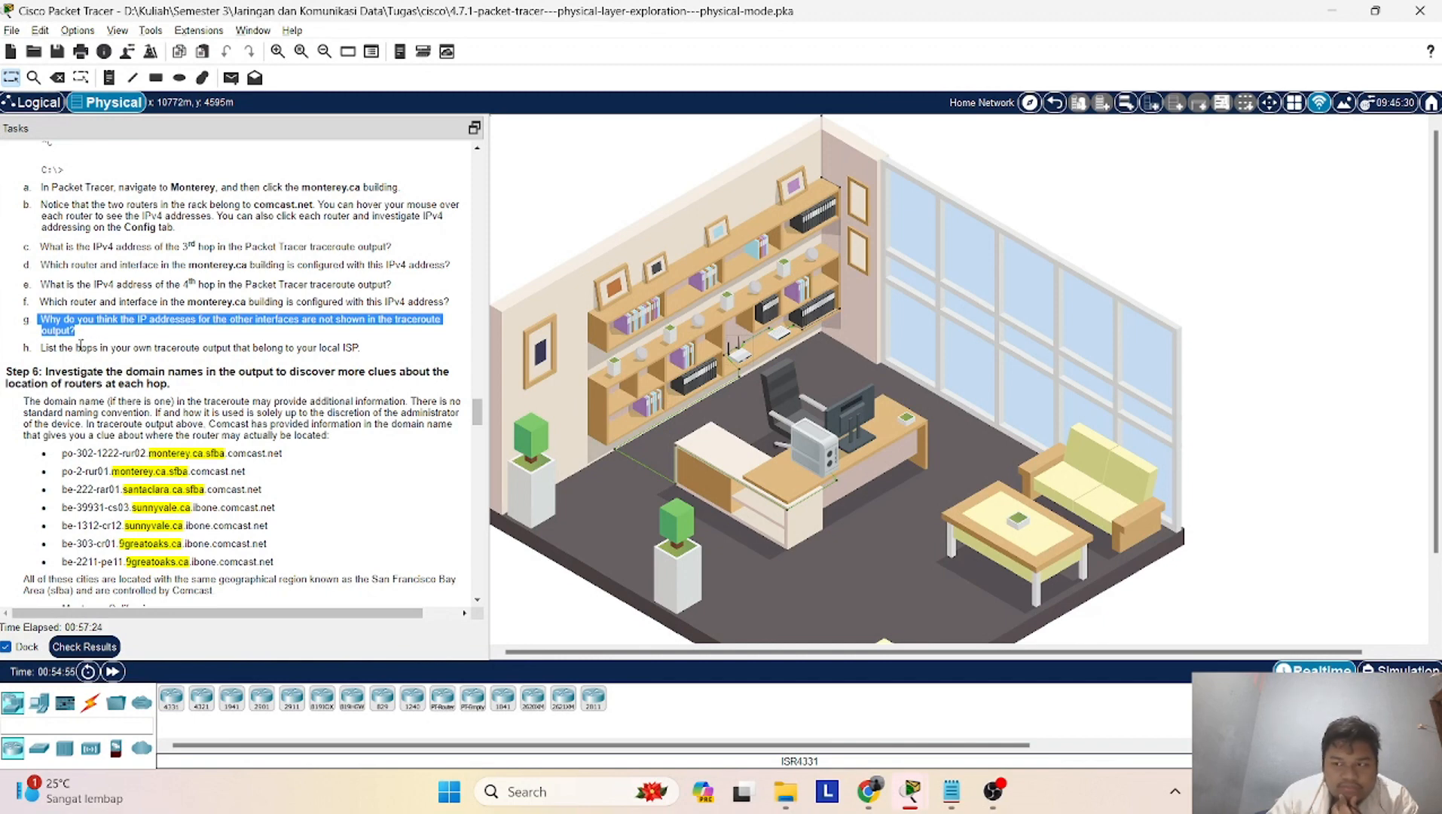
Read Step 6 on domain name clues, from the Comcast router names to the table for hops 5 to 9
scroll(174, 351, "down", 3)
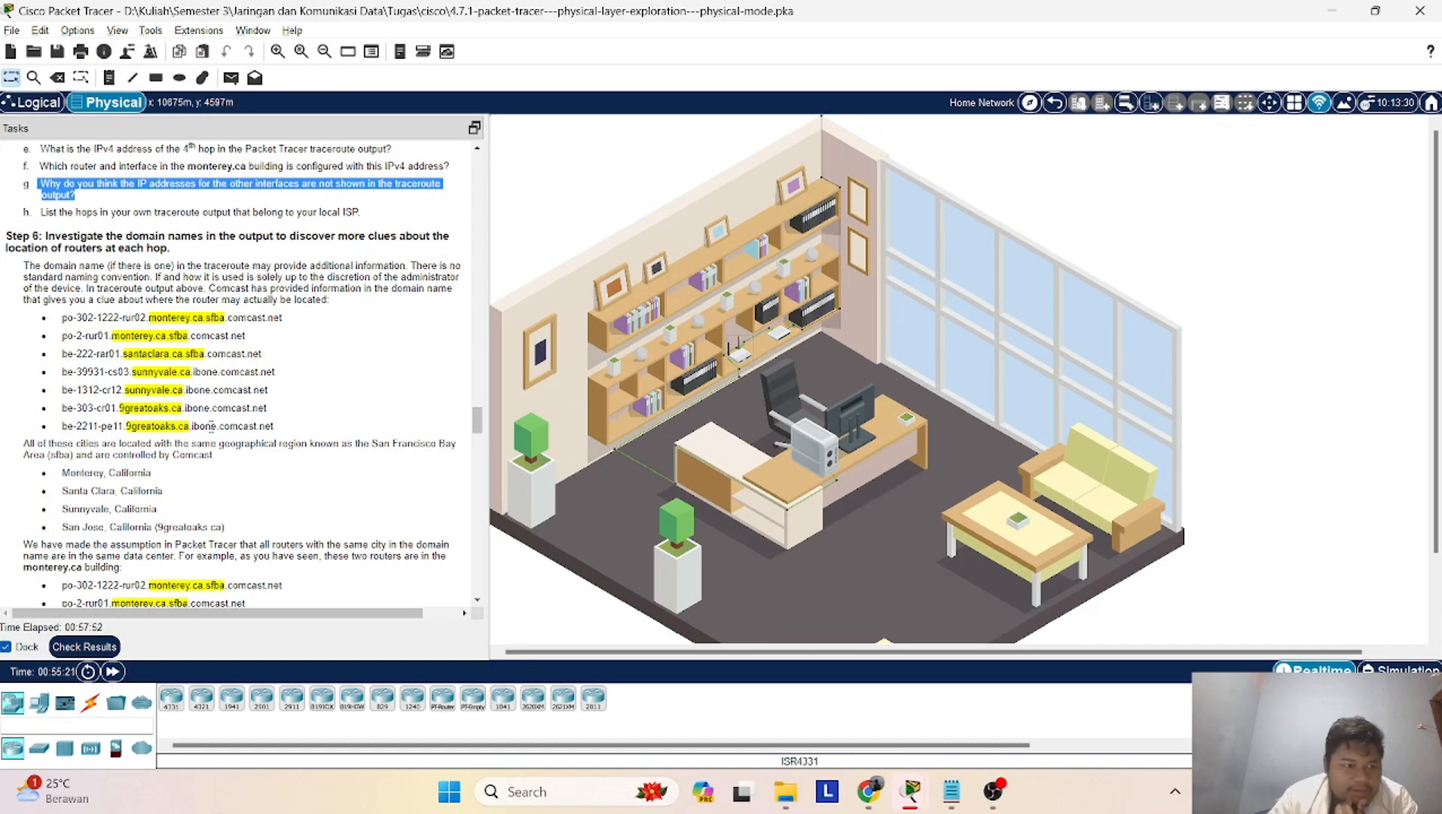
scroll(175, 428, "down", 3)
scroll(175, 428, "down", 5)
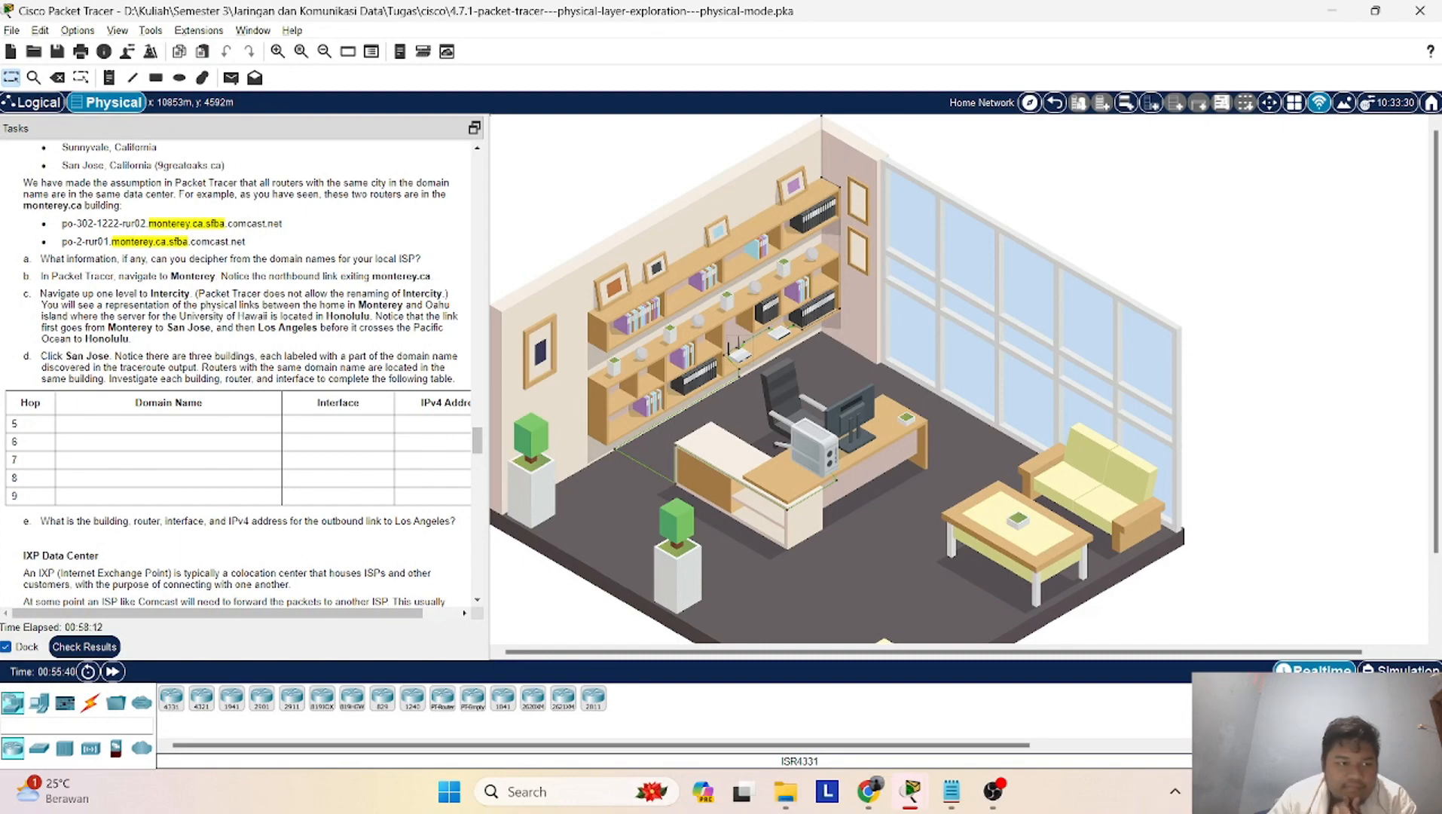
scroll(226, 437, "up", 6)
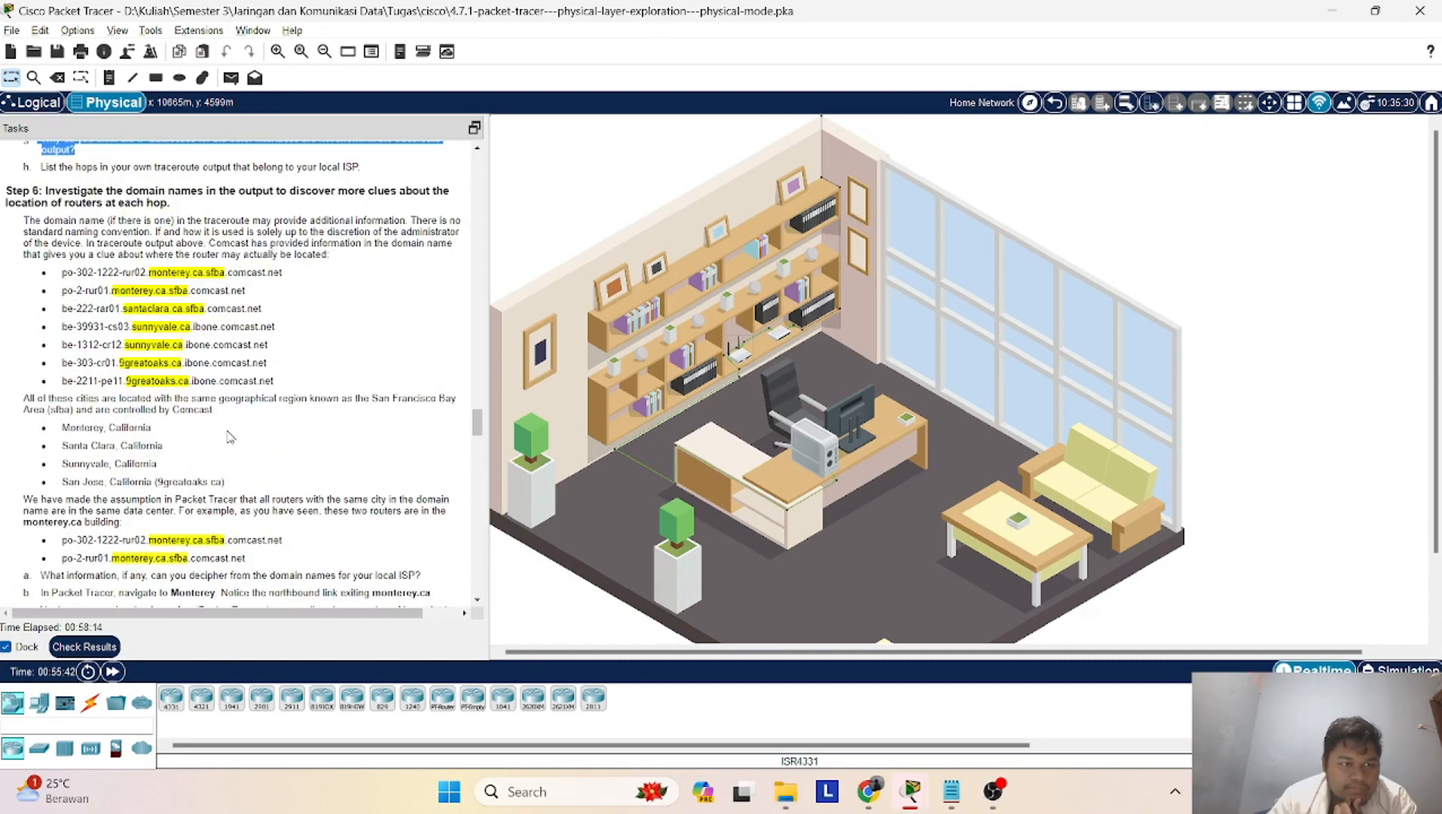
scroll(170, 435, "down", 3)
scroll(171, 434, "down", 4)
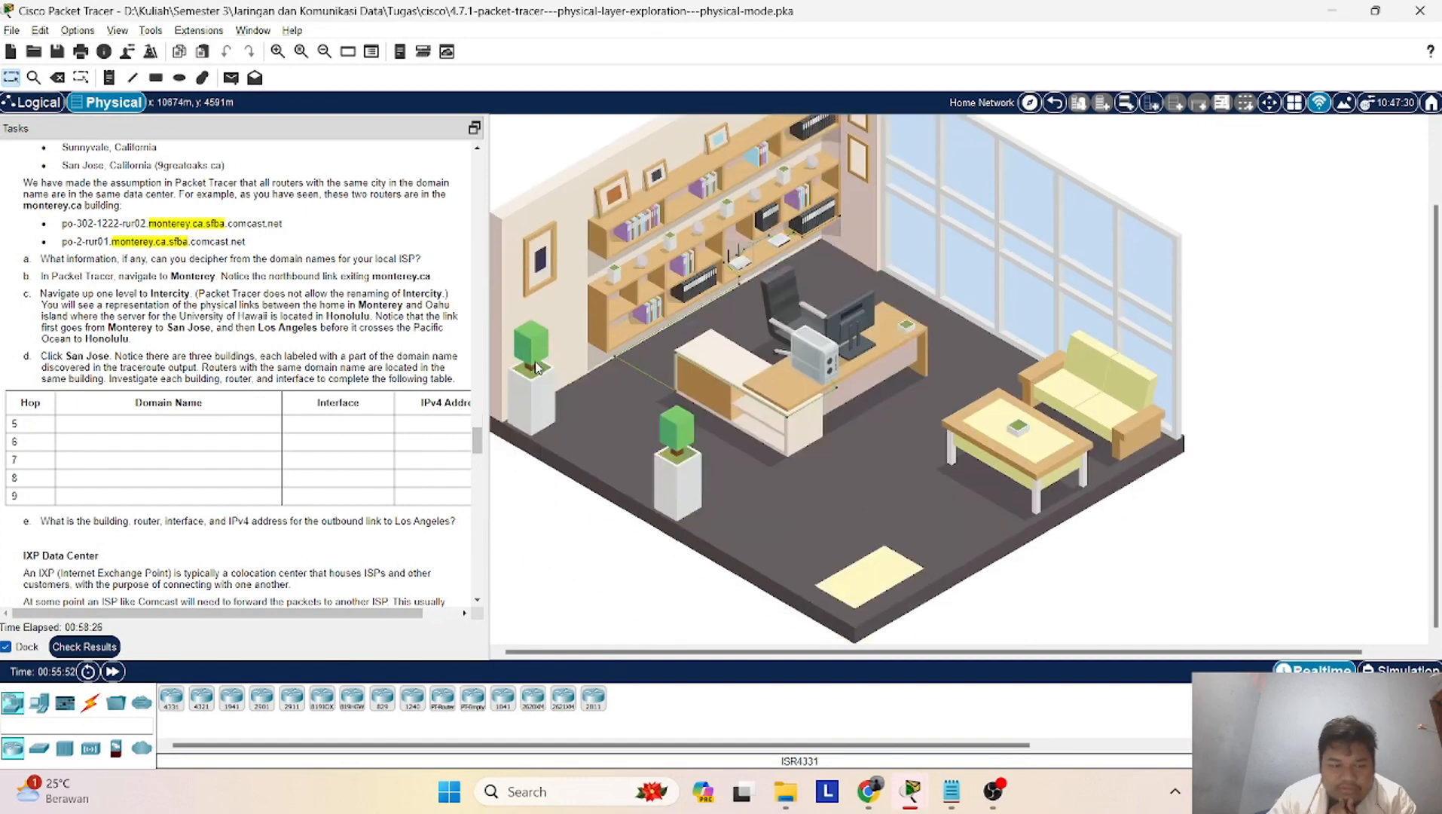
Inspect the physical device views of the home router and the cable modem on the Home Network shelf, closing each one
scroll(639, 370, "down", 3)
scroll(414, 367, "down", 3)
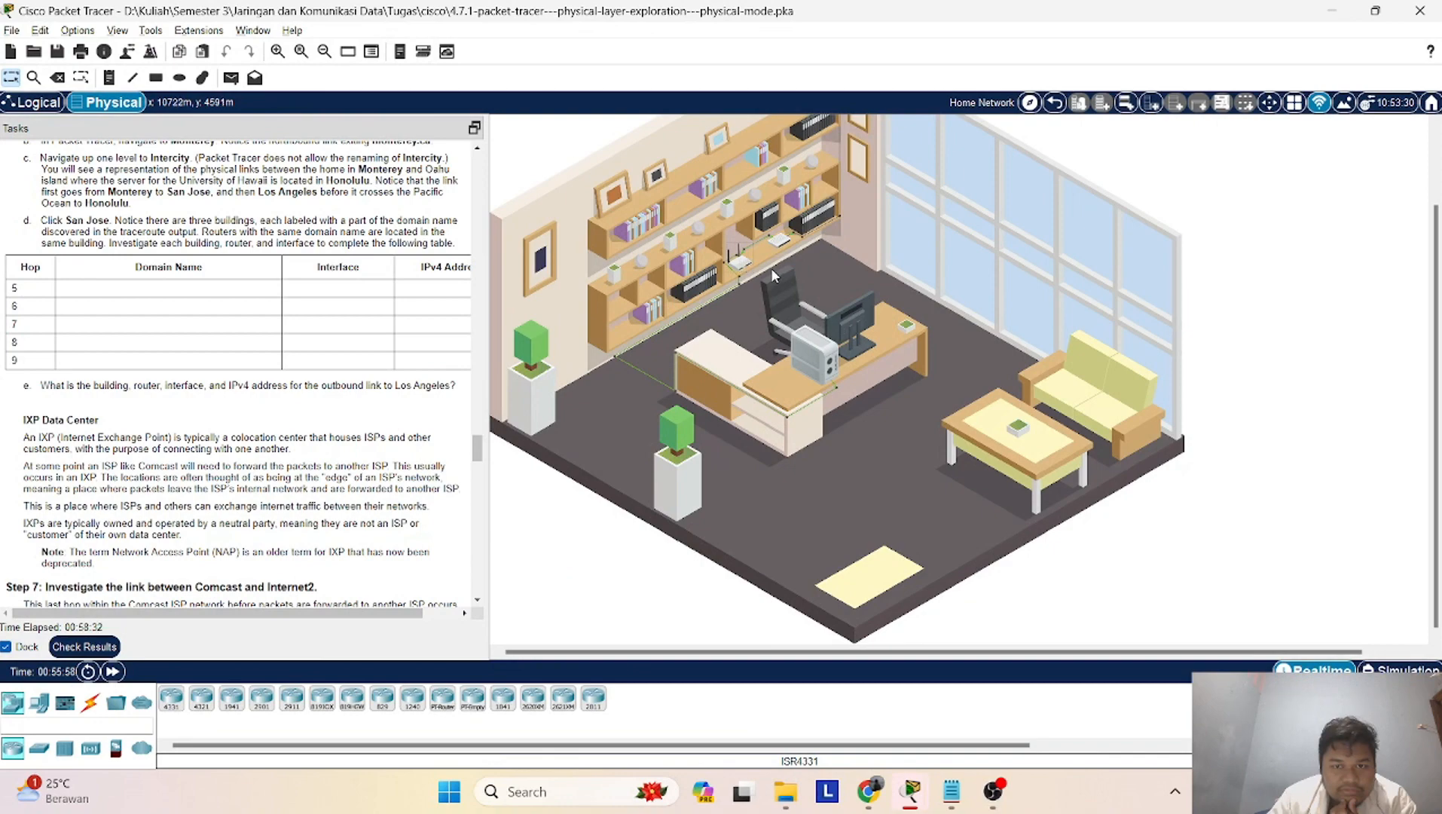
left_click(738, 268)
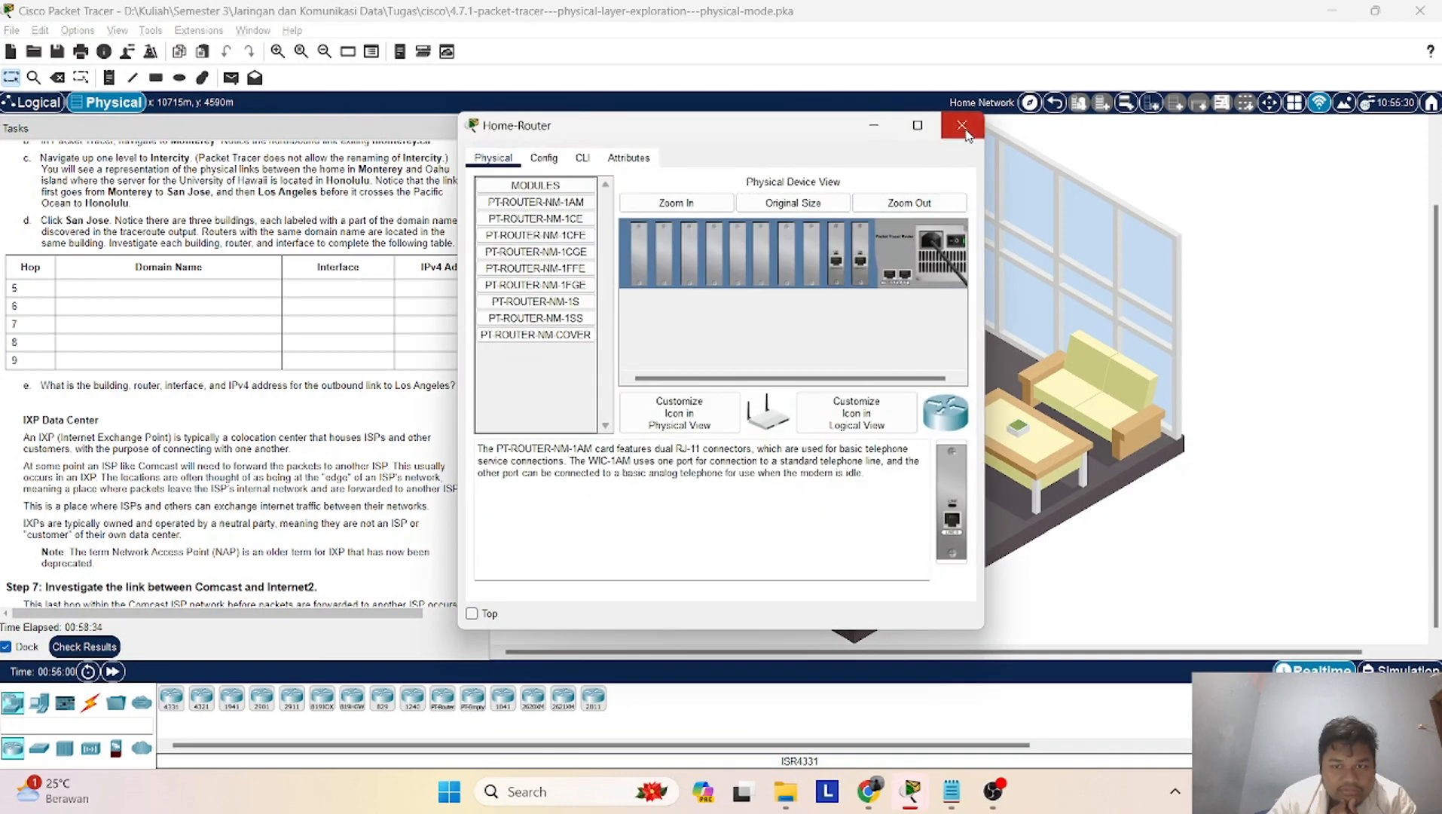
left_click(969, 129)
left_click(778, 245)
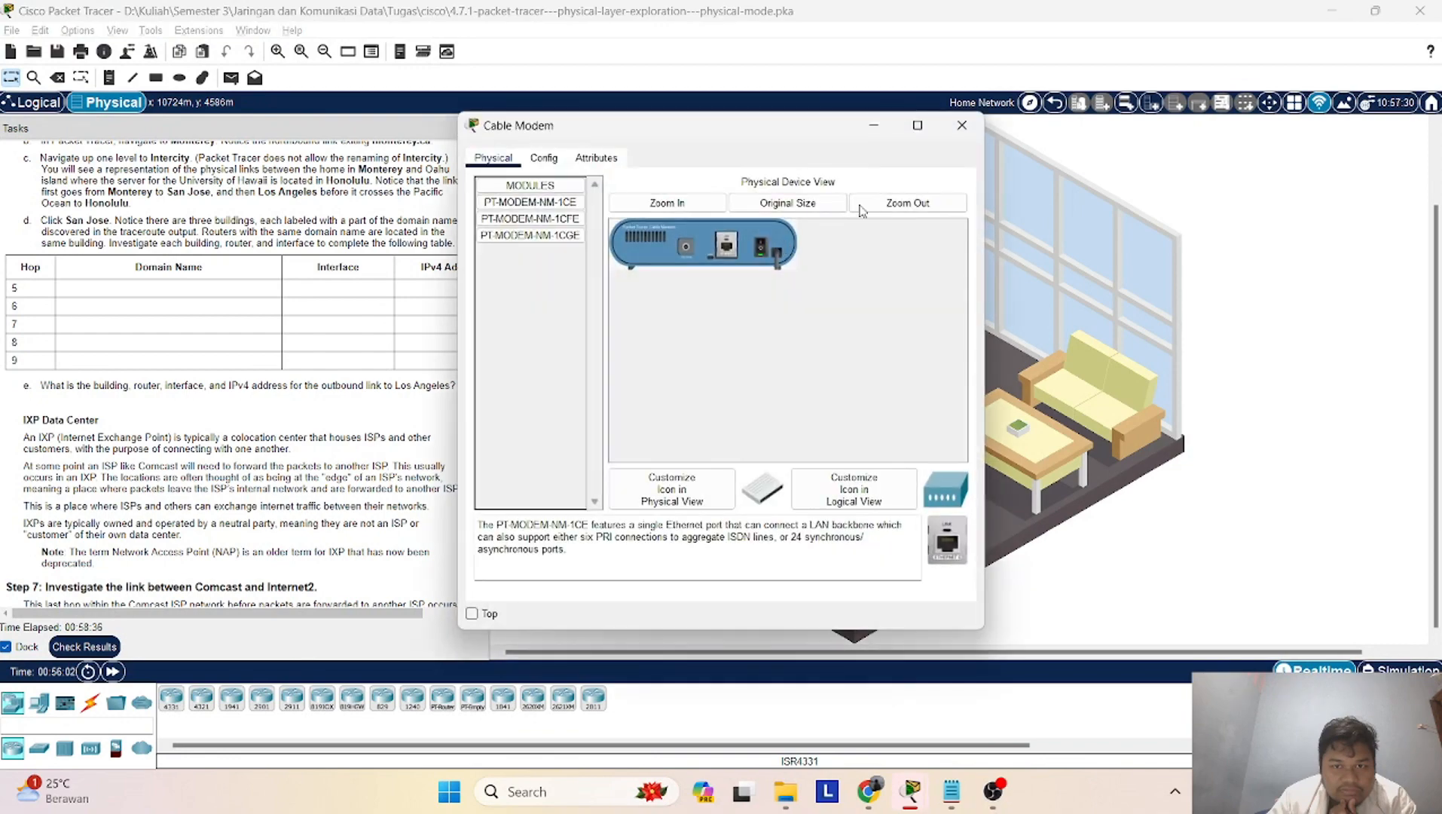
left_click(962, 125)
Skim the remaining activity instructions, from the Los Angeles and Pacific Ocean links to the closing autonomous system summary and bonus note
scroll(407, 437, "down", 15)
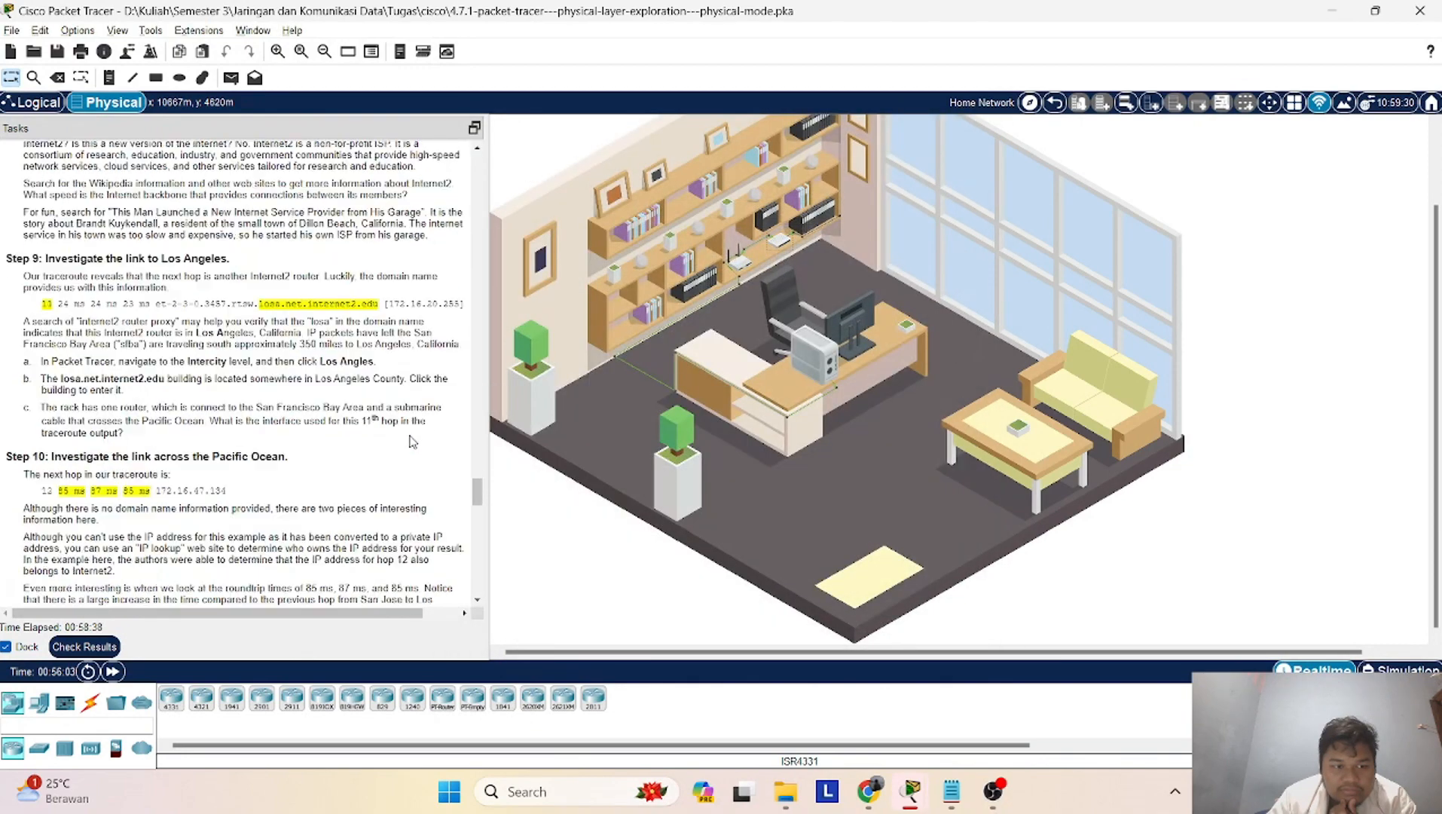
scroll(302, 377, "down", 10)
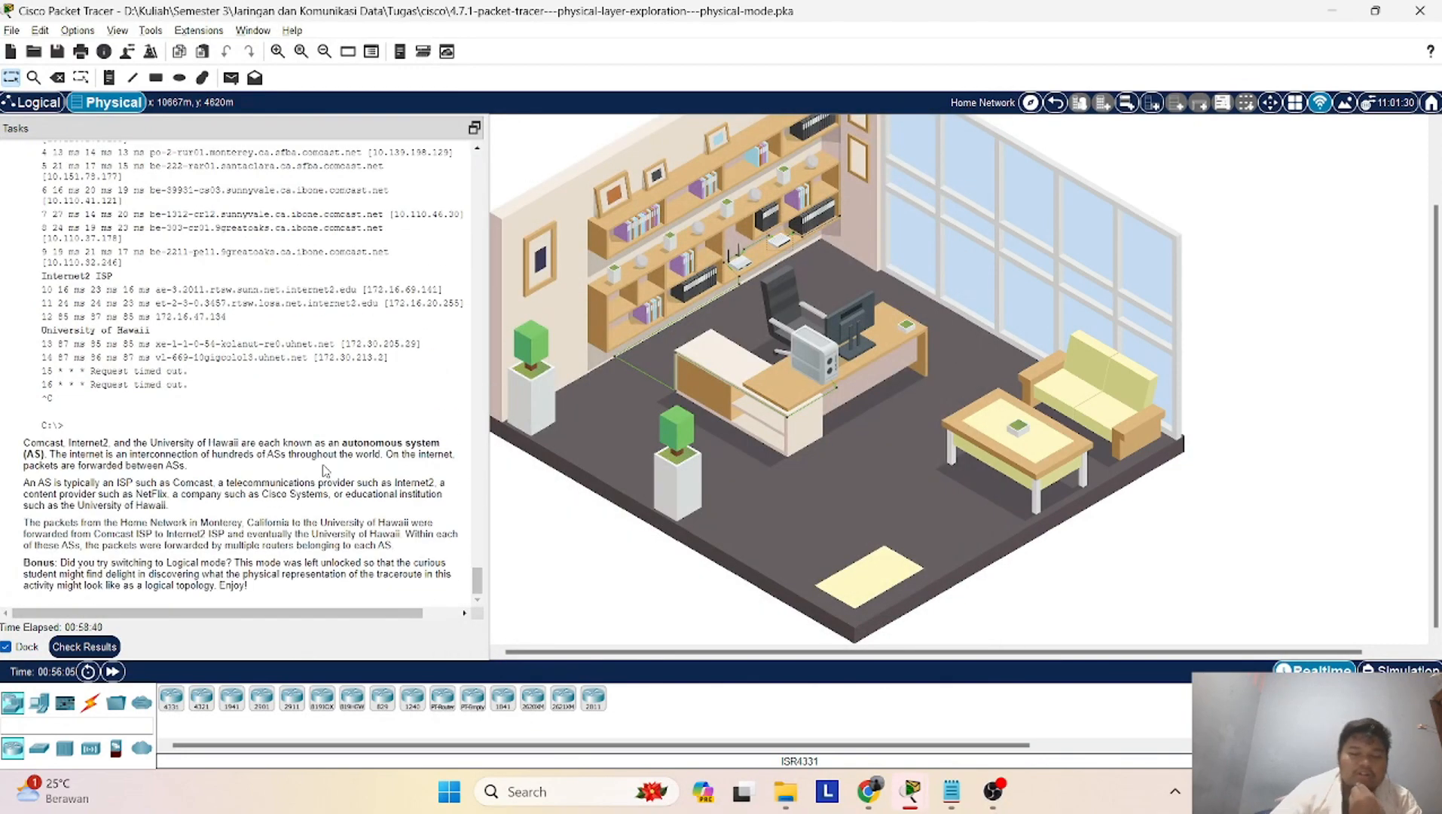
scroll(829, 453, "up", 2)
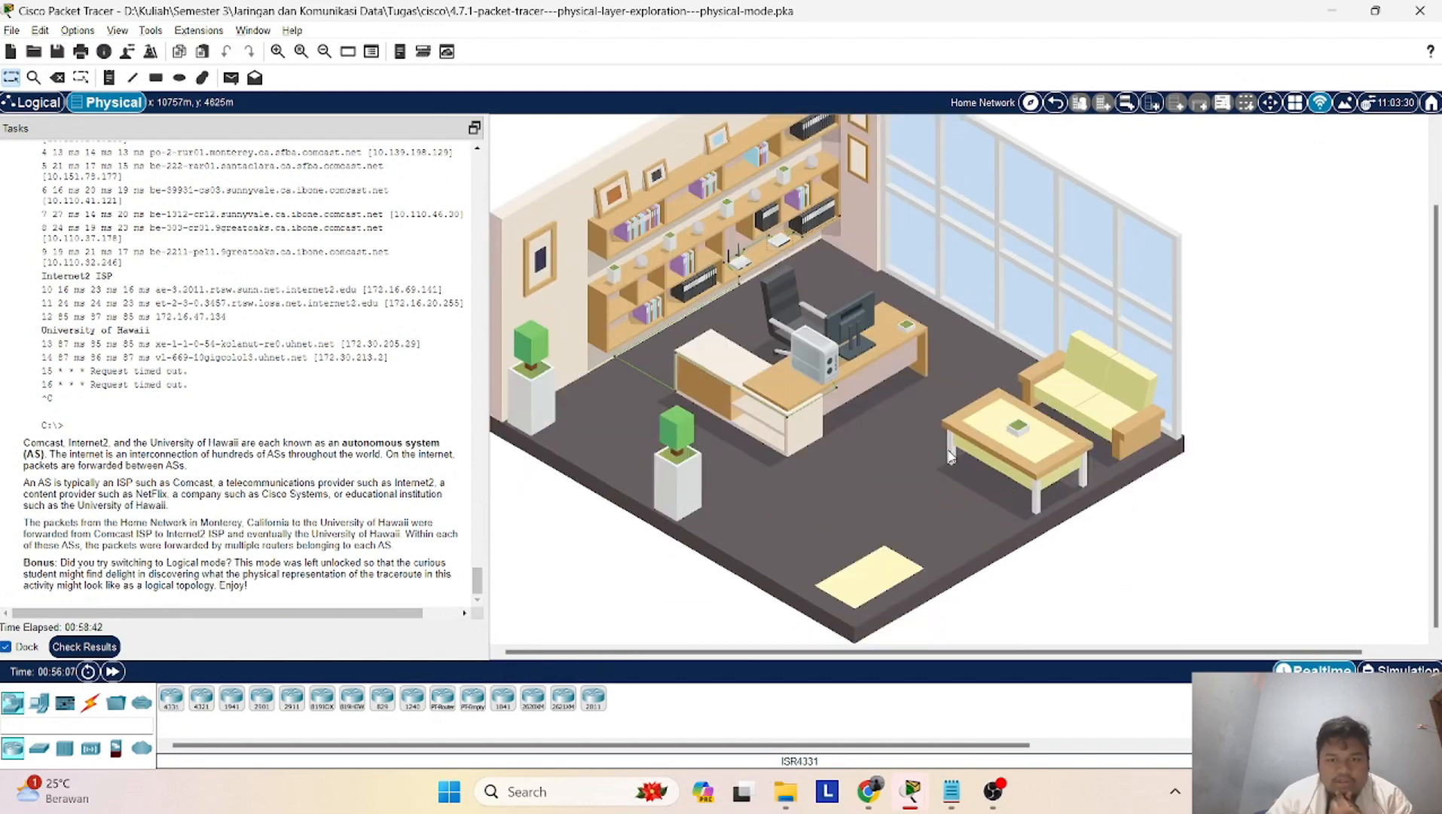